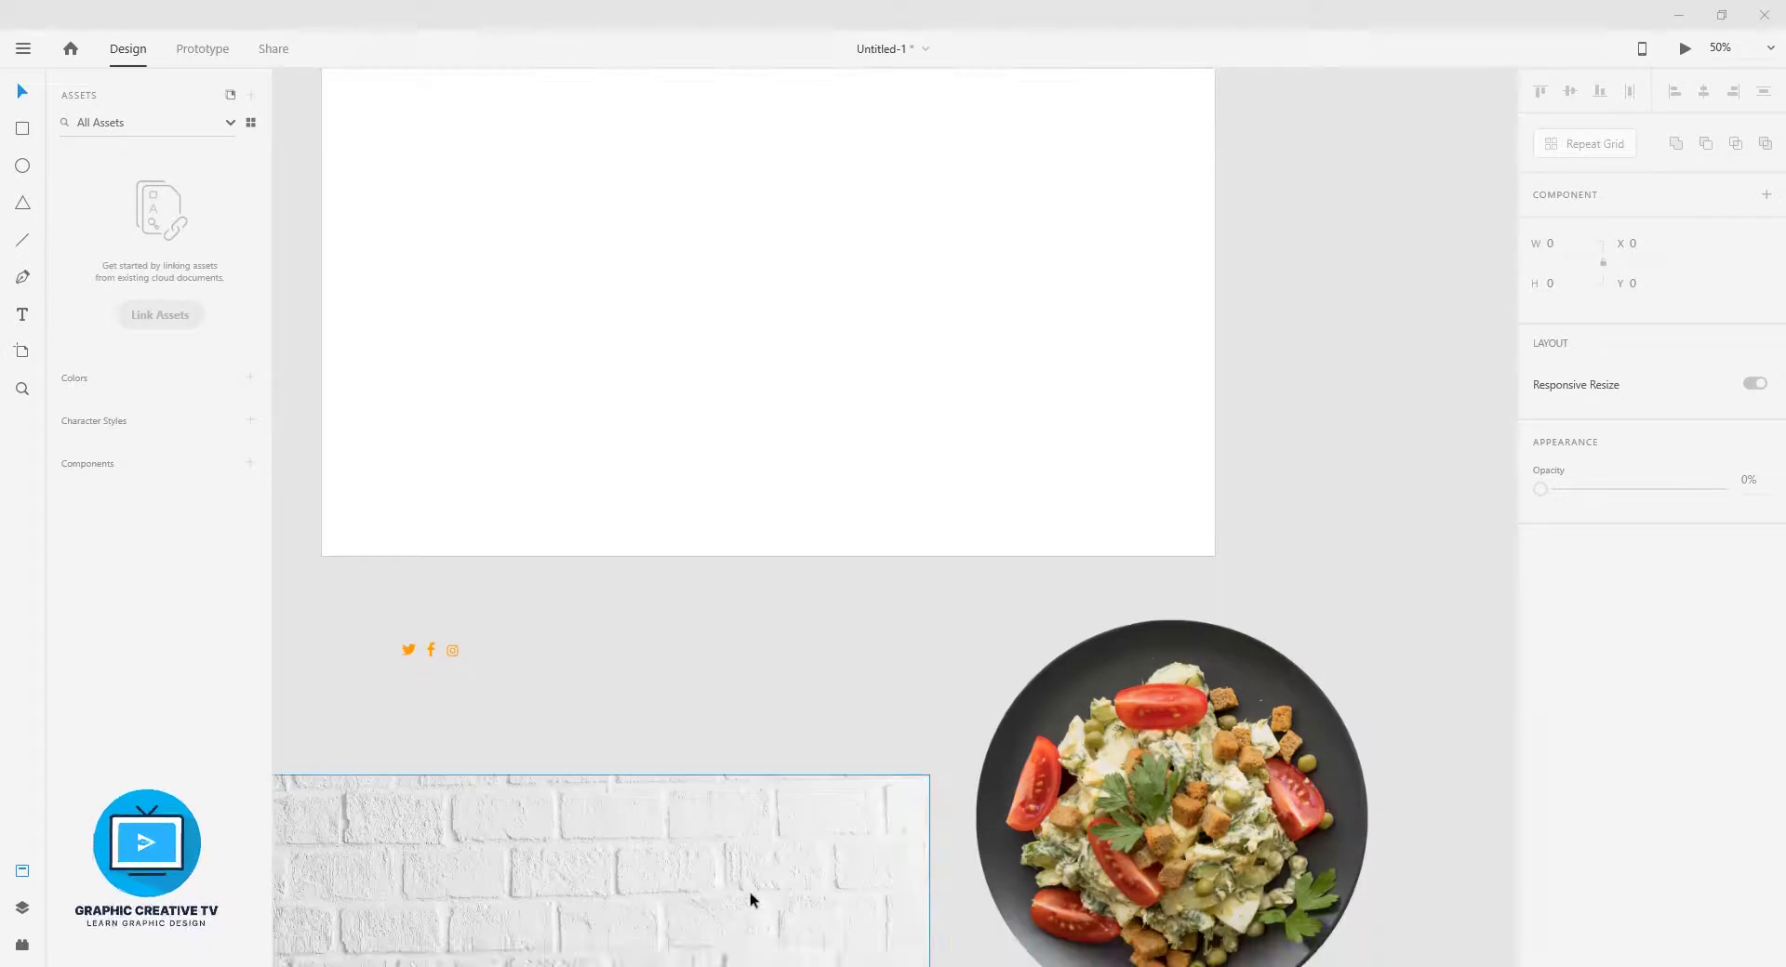
# - Place the white brick wall image over the Web 1920 – 1 artboard so it spans the full width
pyautogui.moveTo(750, 790); pyautogui.dragTo(984, 336)
pyautogui.scroll(2, 992, 446)
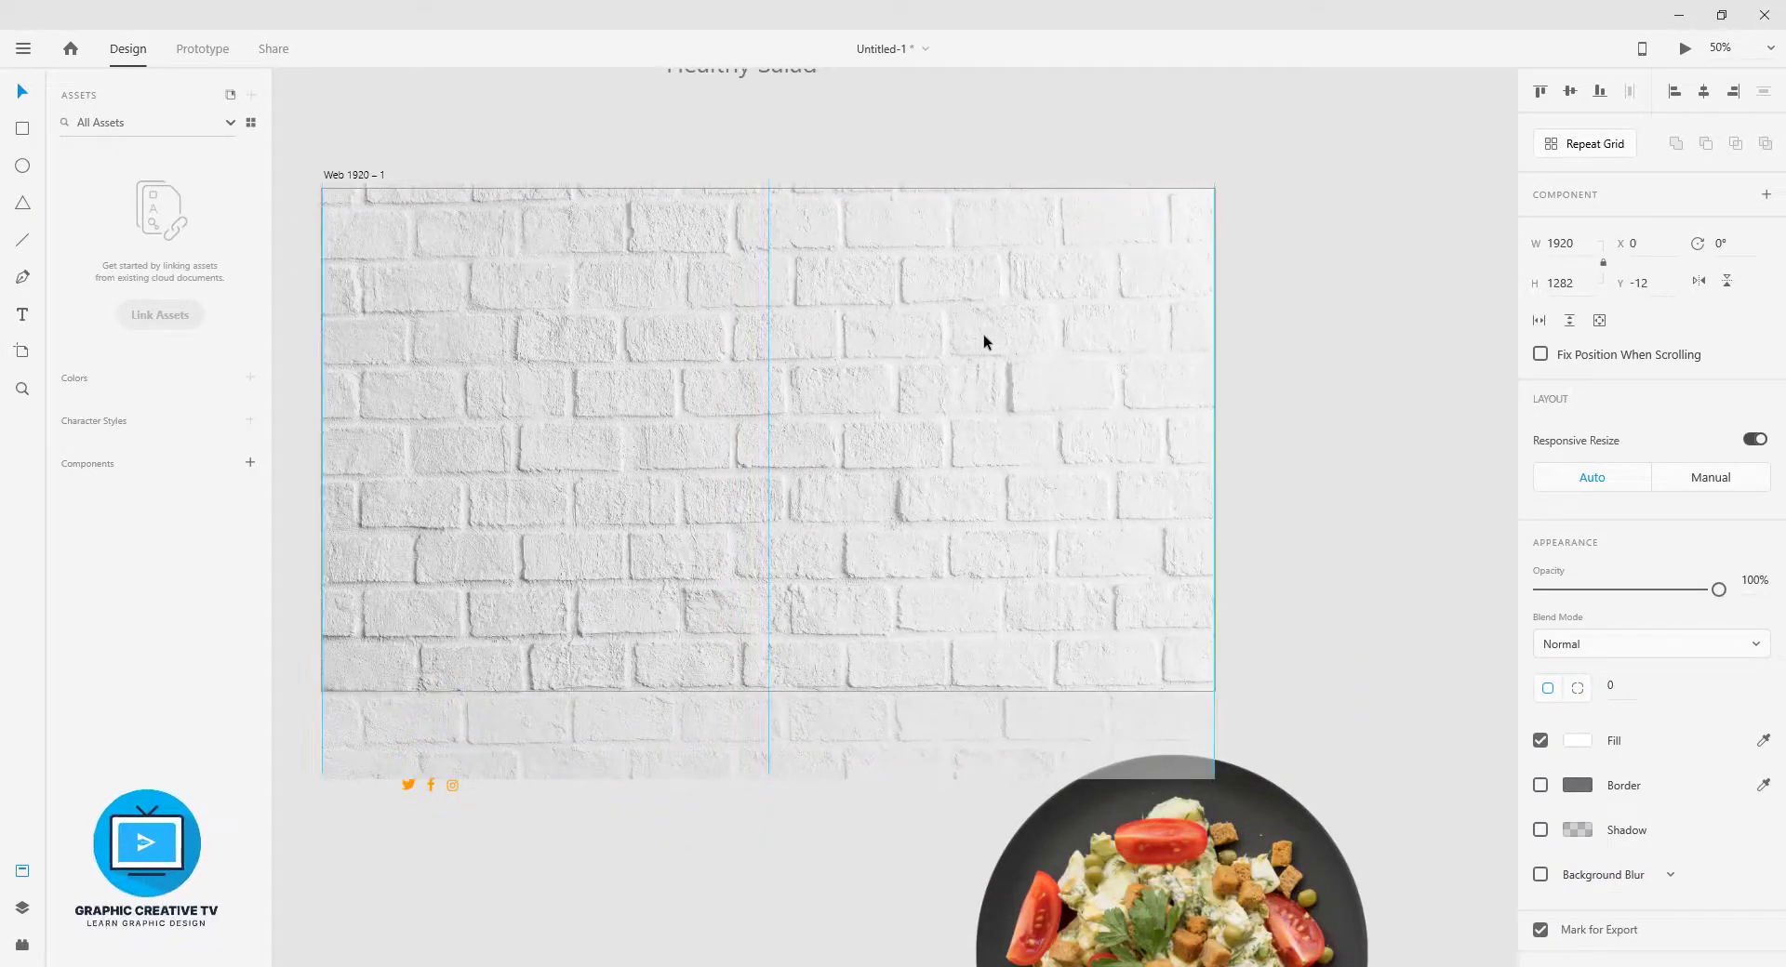
pyautogui.click(1233, 534)
pyautogui.click(1100, 549)
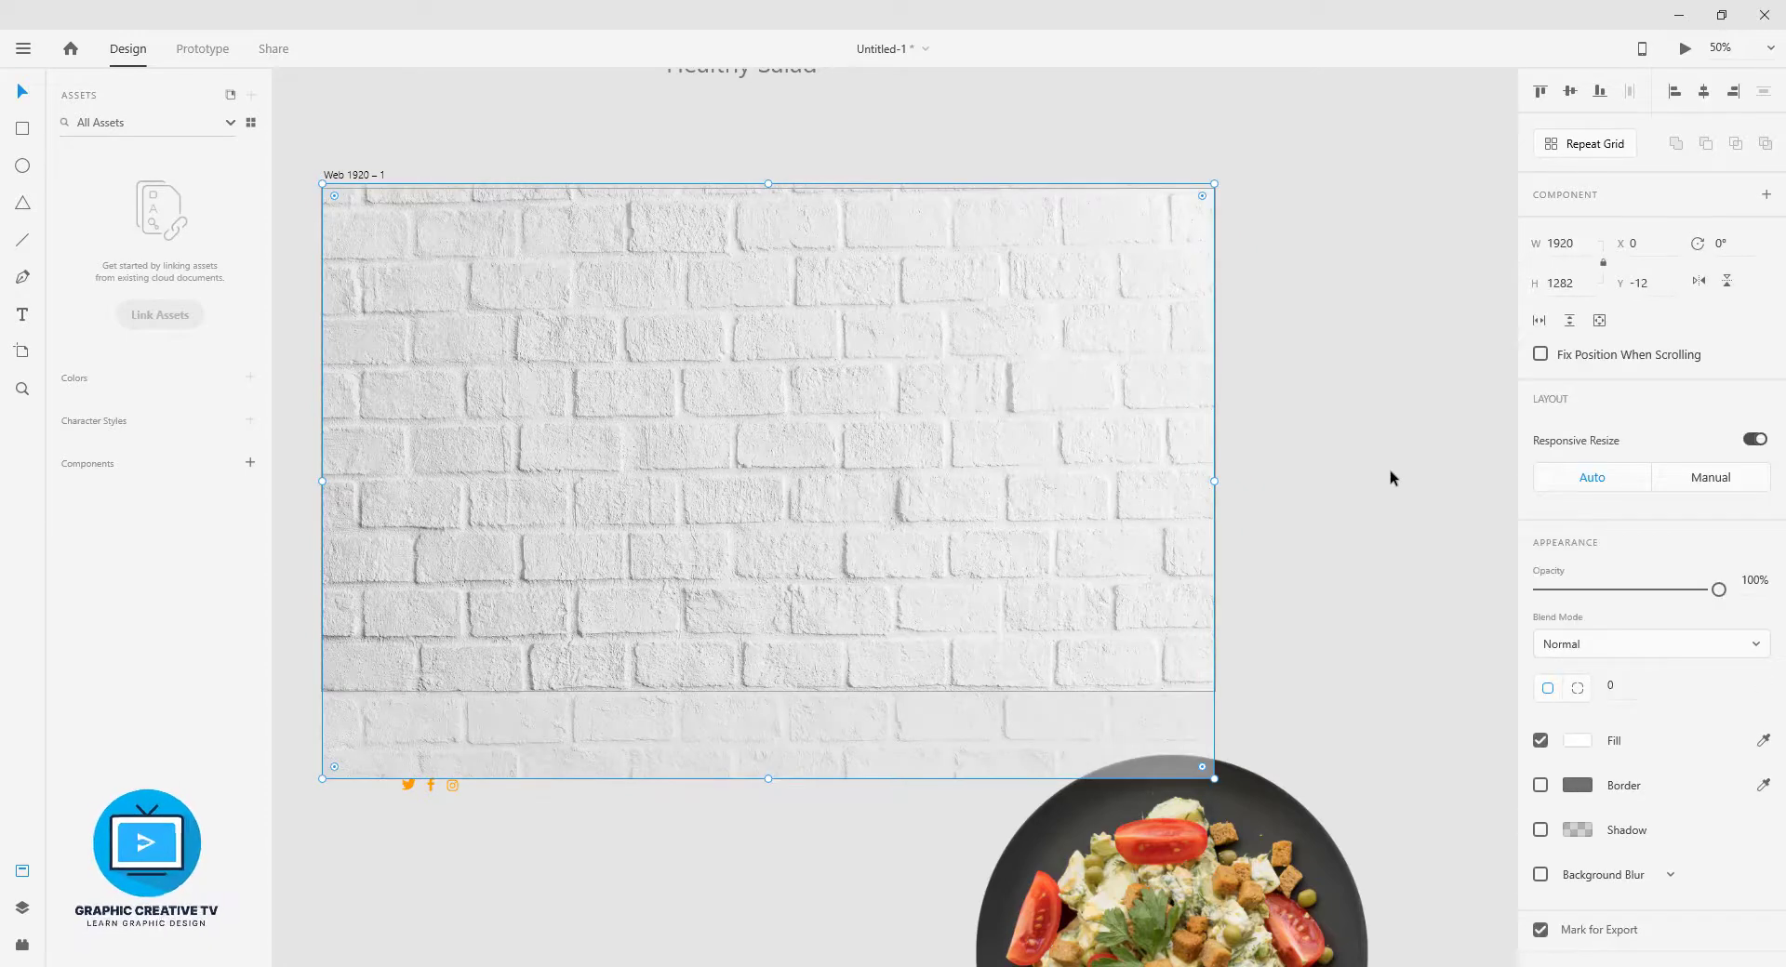
pyautogui.scroll(2, 1292, 478)
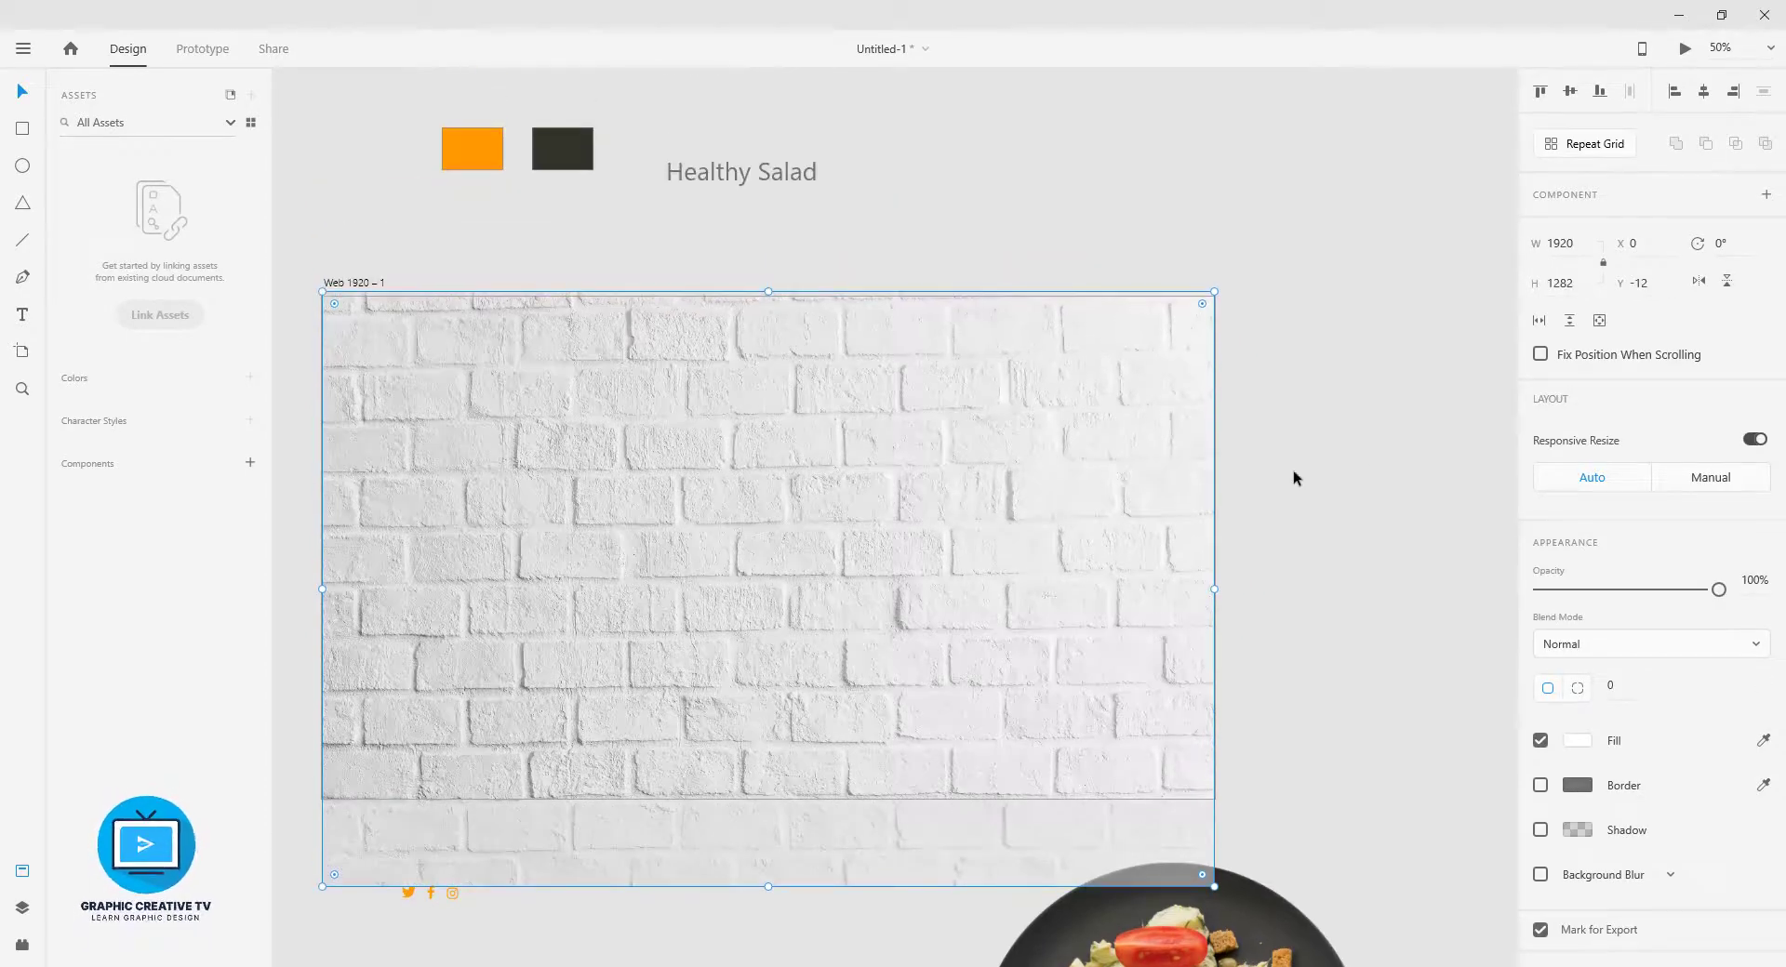
# - Set the brick wall image's opacity to 20%
pyautogui.click(1772, 579)
pyautogui.write('20')
pyautogui.press('Return')
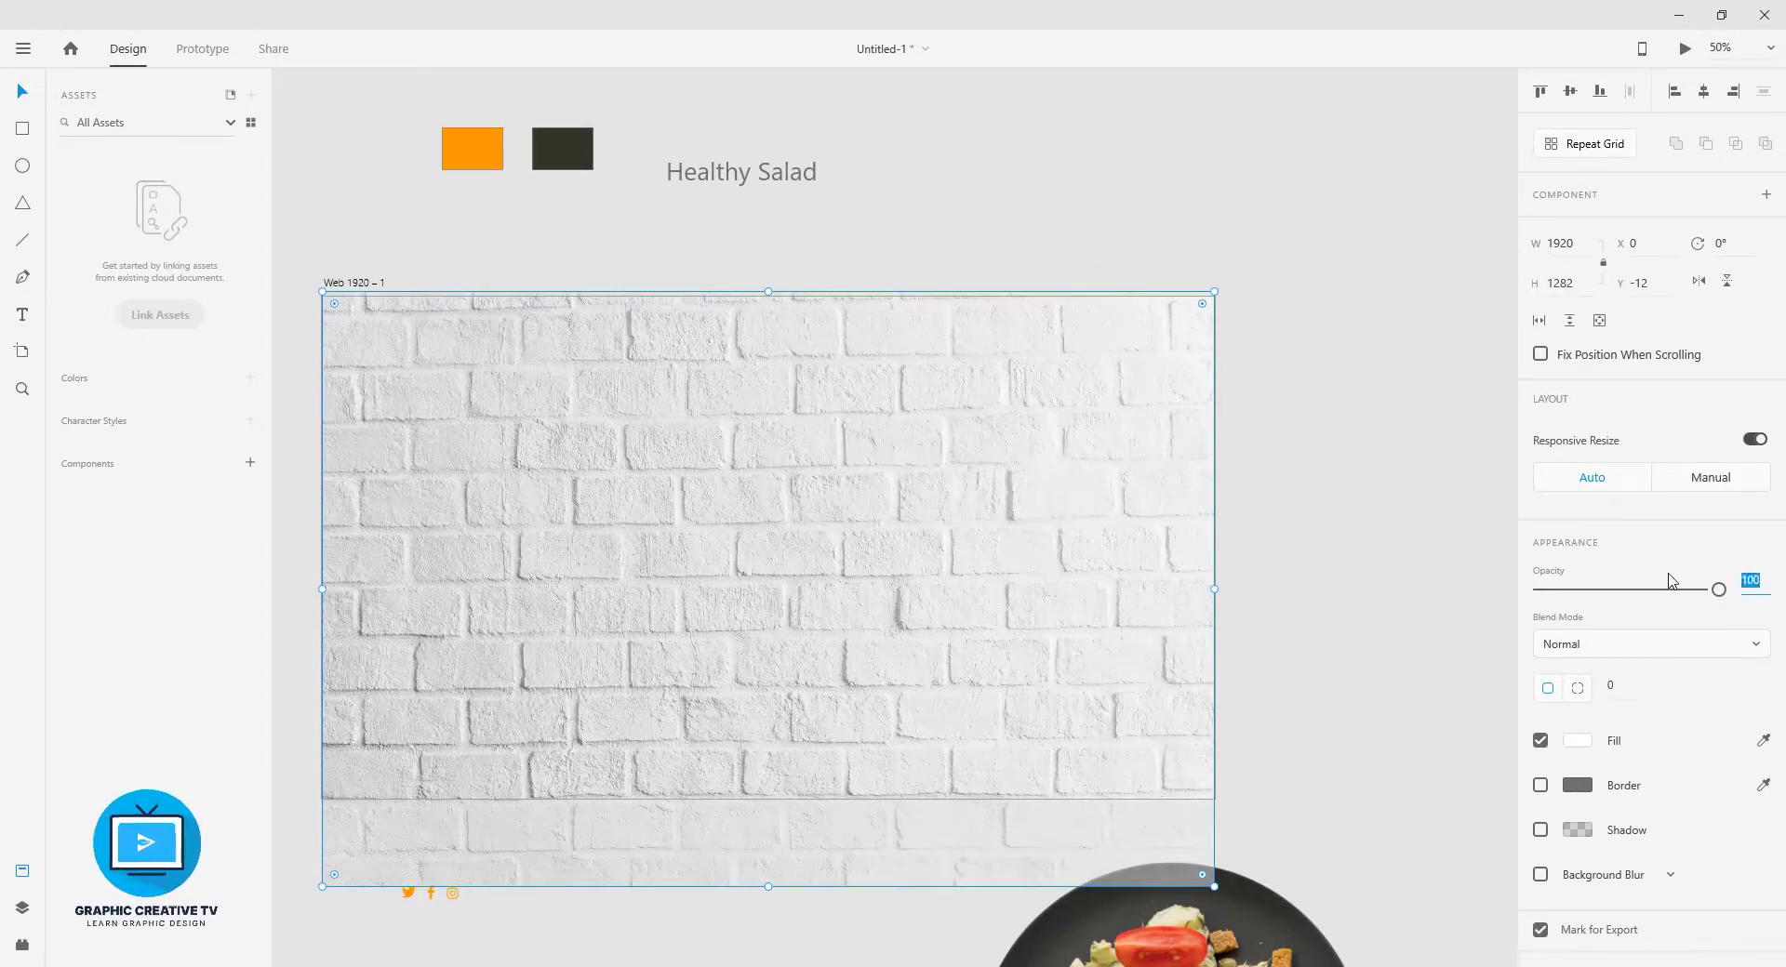
pyautogui.click(1415, 430)
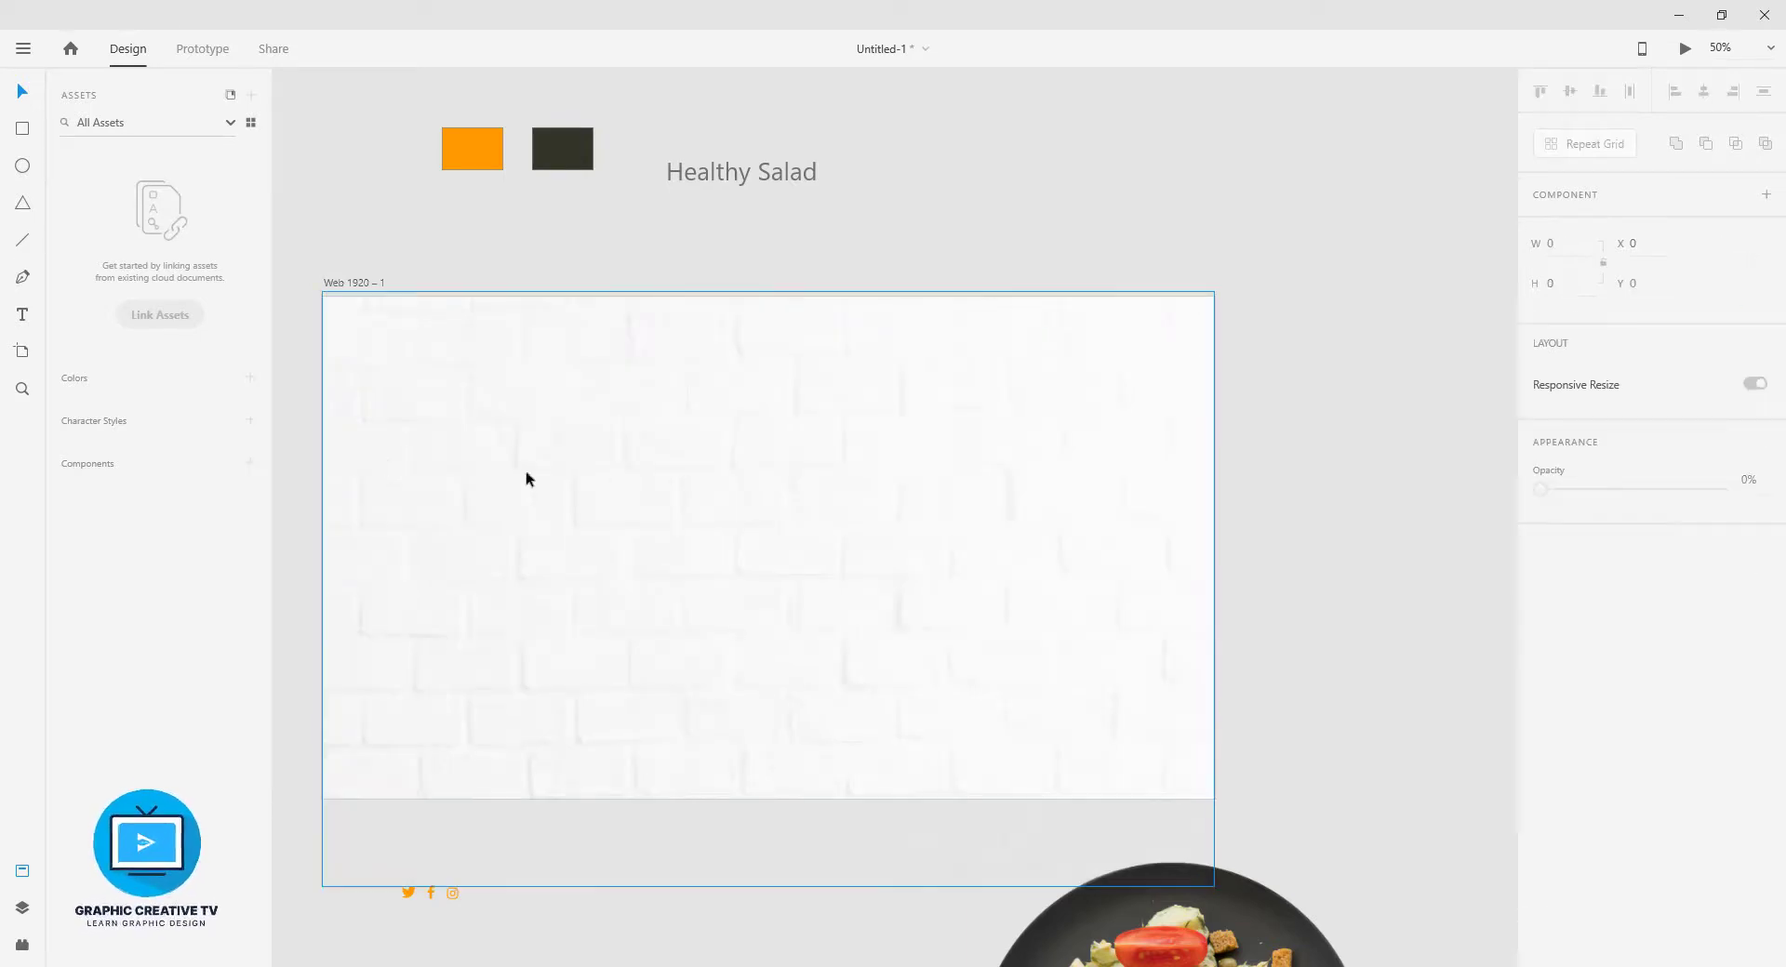
# - Draw a rectangle about 1632 by 540 over the artboard, without a border, and fill it with the orange of the colour swatch
pyautogui.click(28, 130)
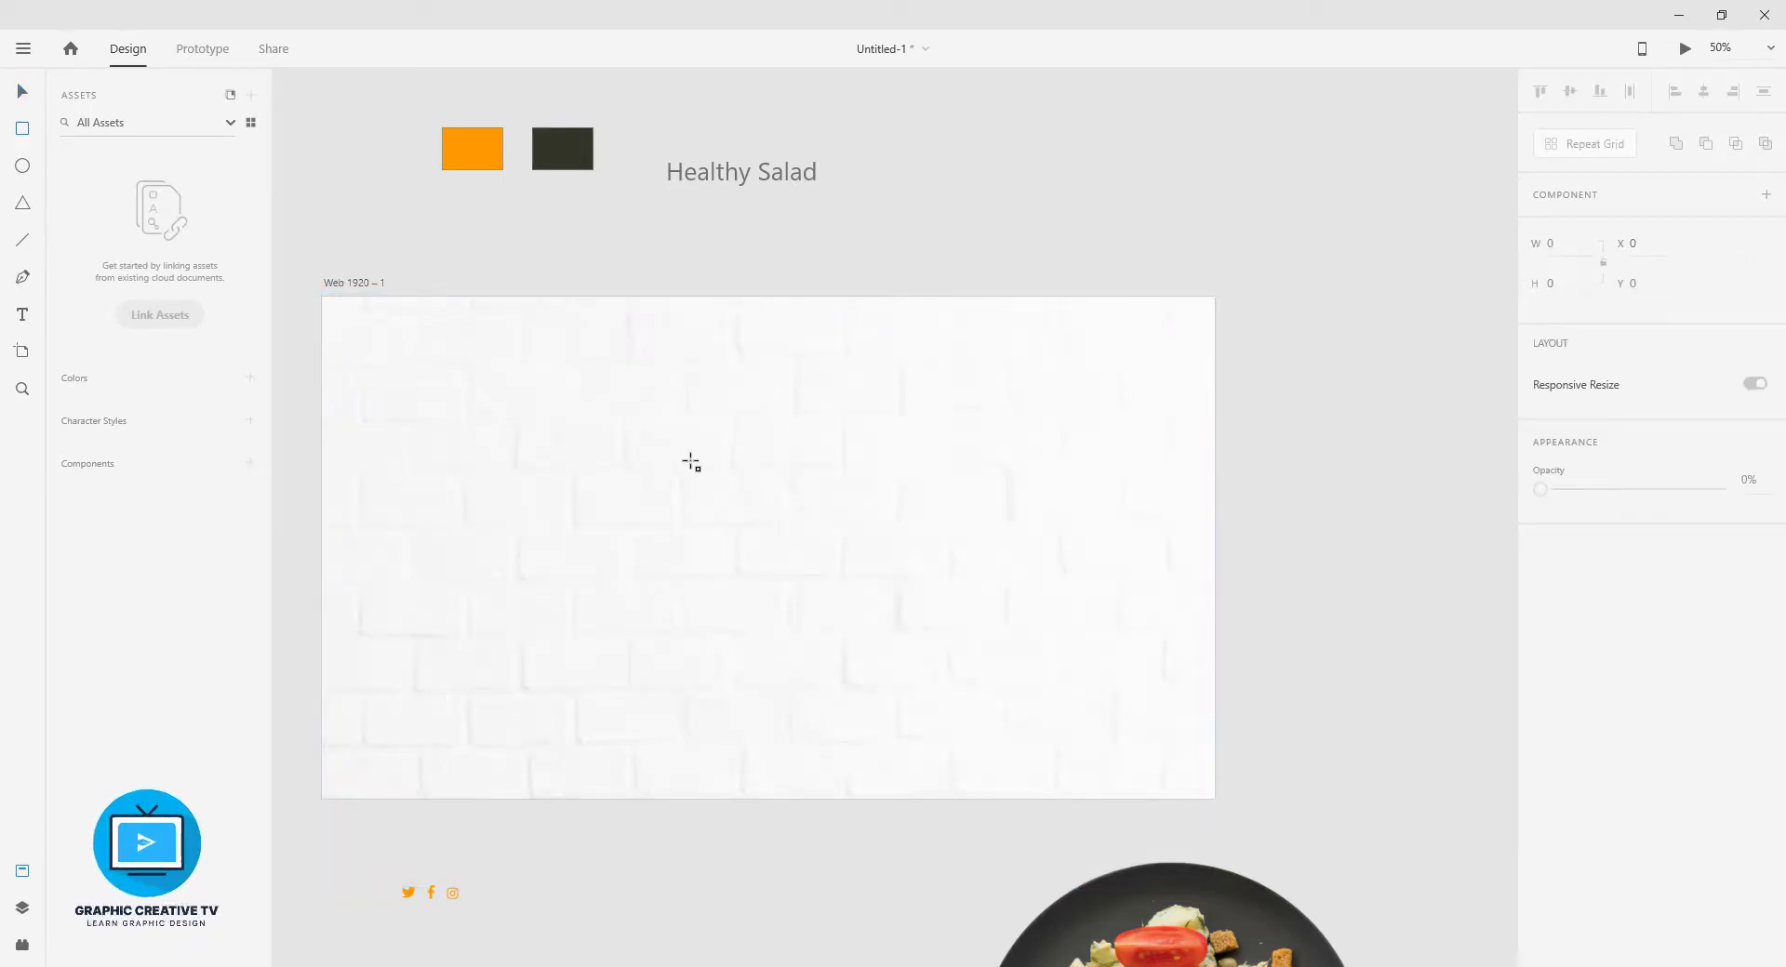
pyautogui.moveTo(563, 420)
pyautogui.mouseDown()
pyautogui.moveTo(1119, 650)
pyautogui.moveTo(1275, 646)
pyautogui.moveTo(1320, 670)
pyautogui.mouseUp()
pyautogui.click(1540, 785)
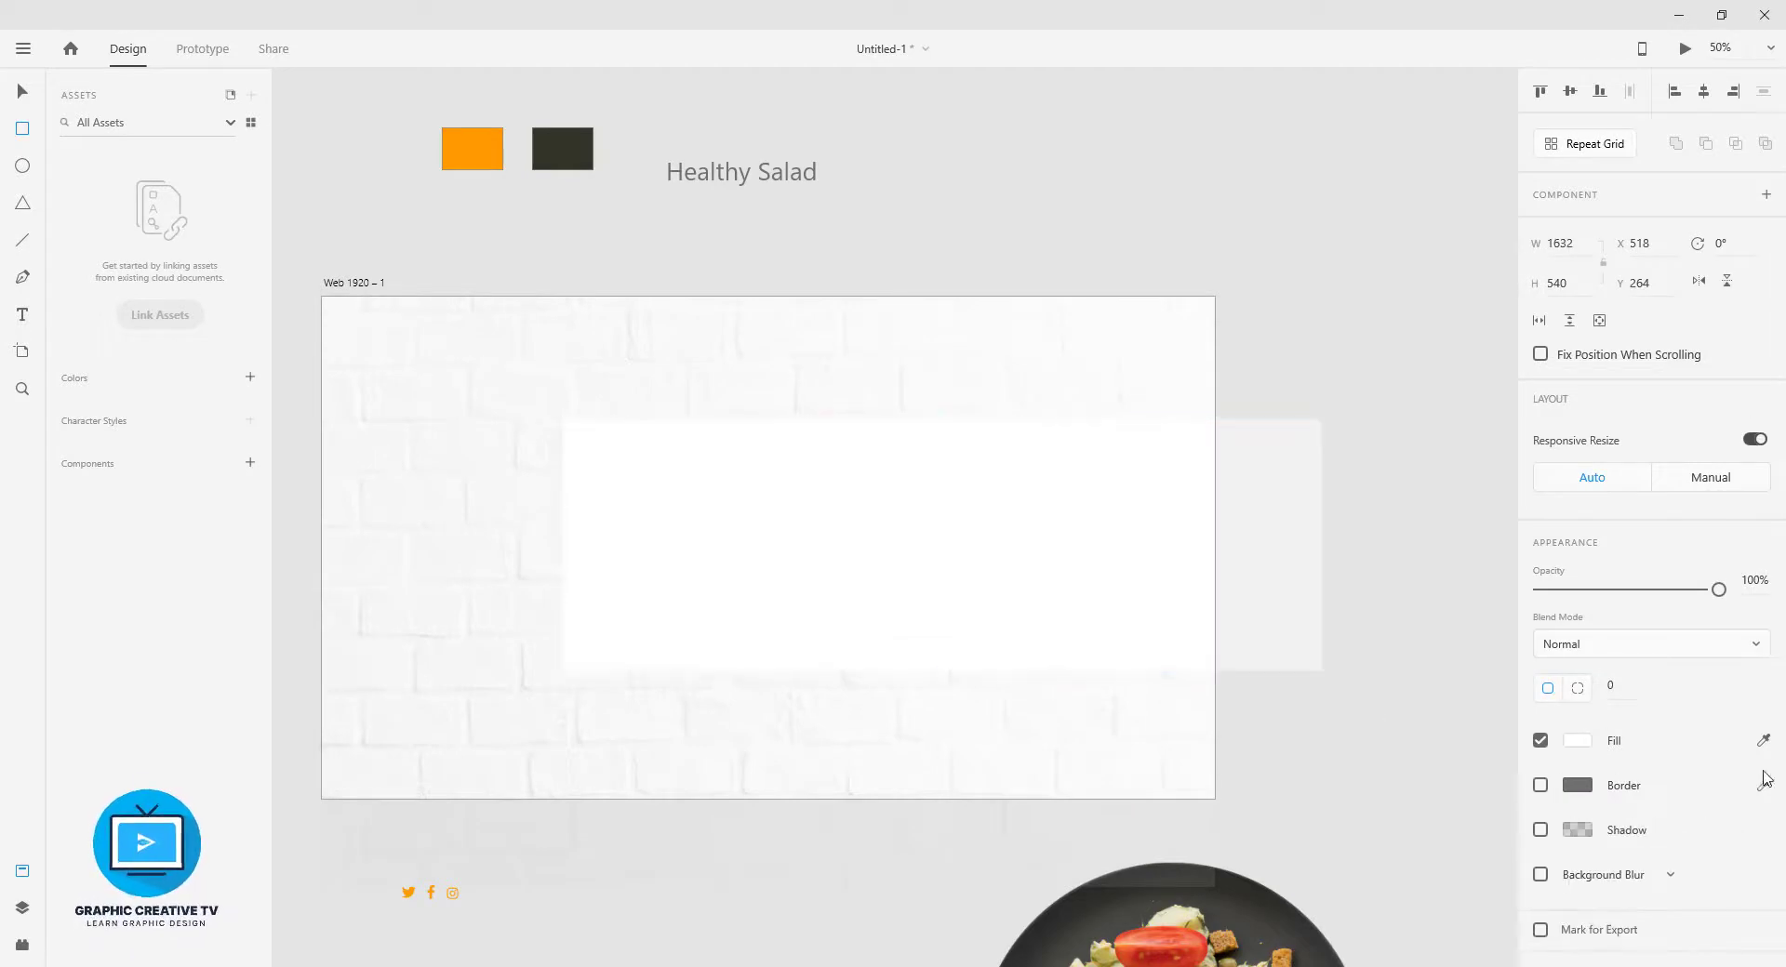
pyautogui.click(1762, 739)
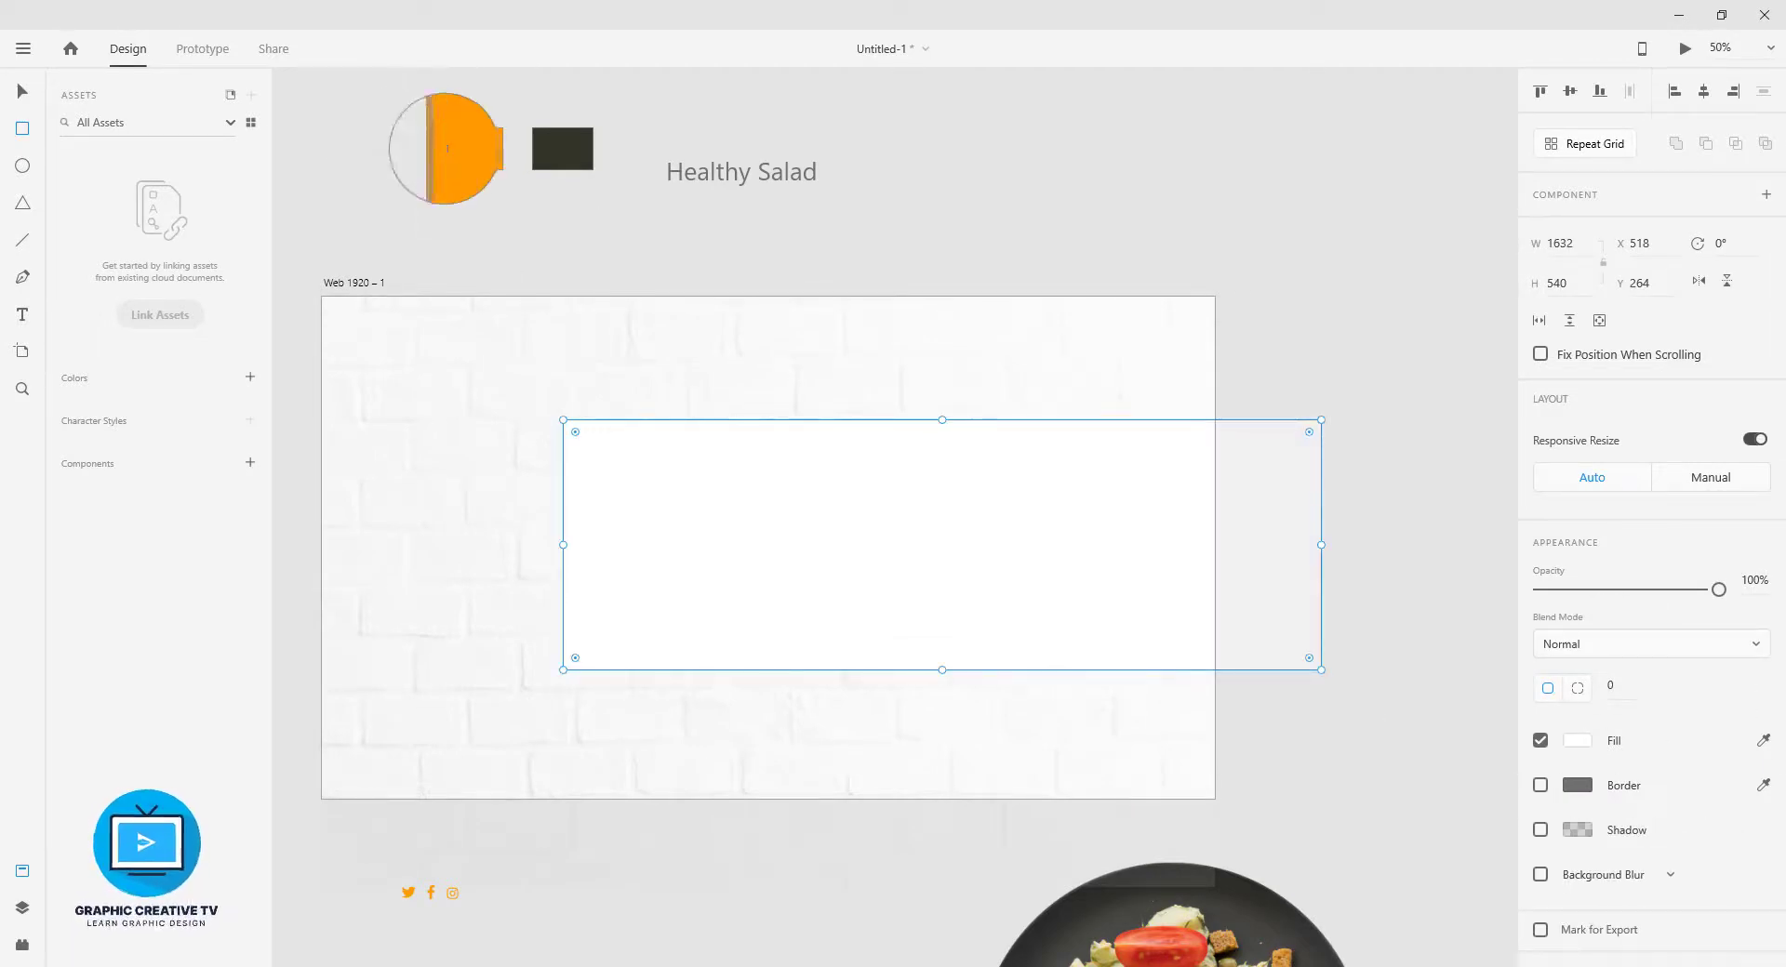
pyautogui.click(475, 153)
pyautogui.press('v')
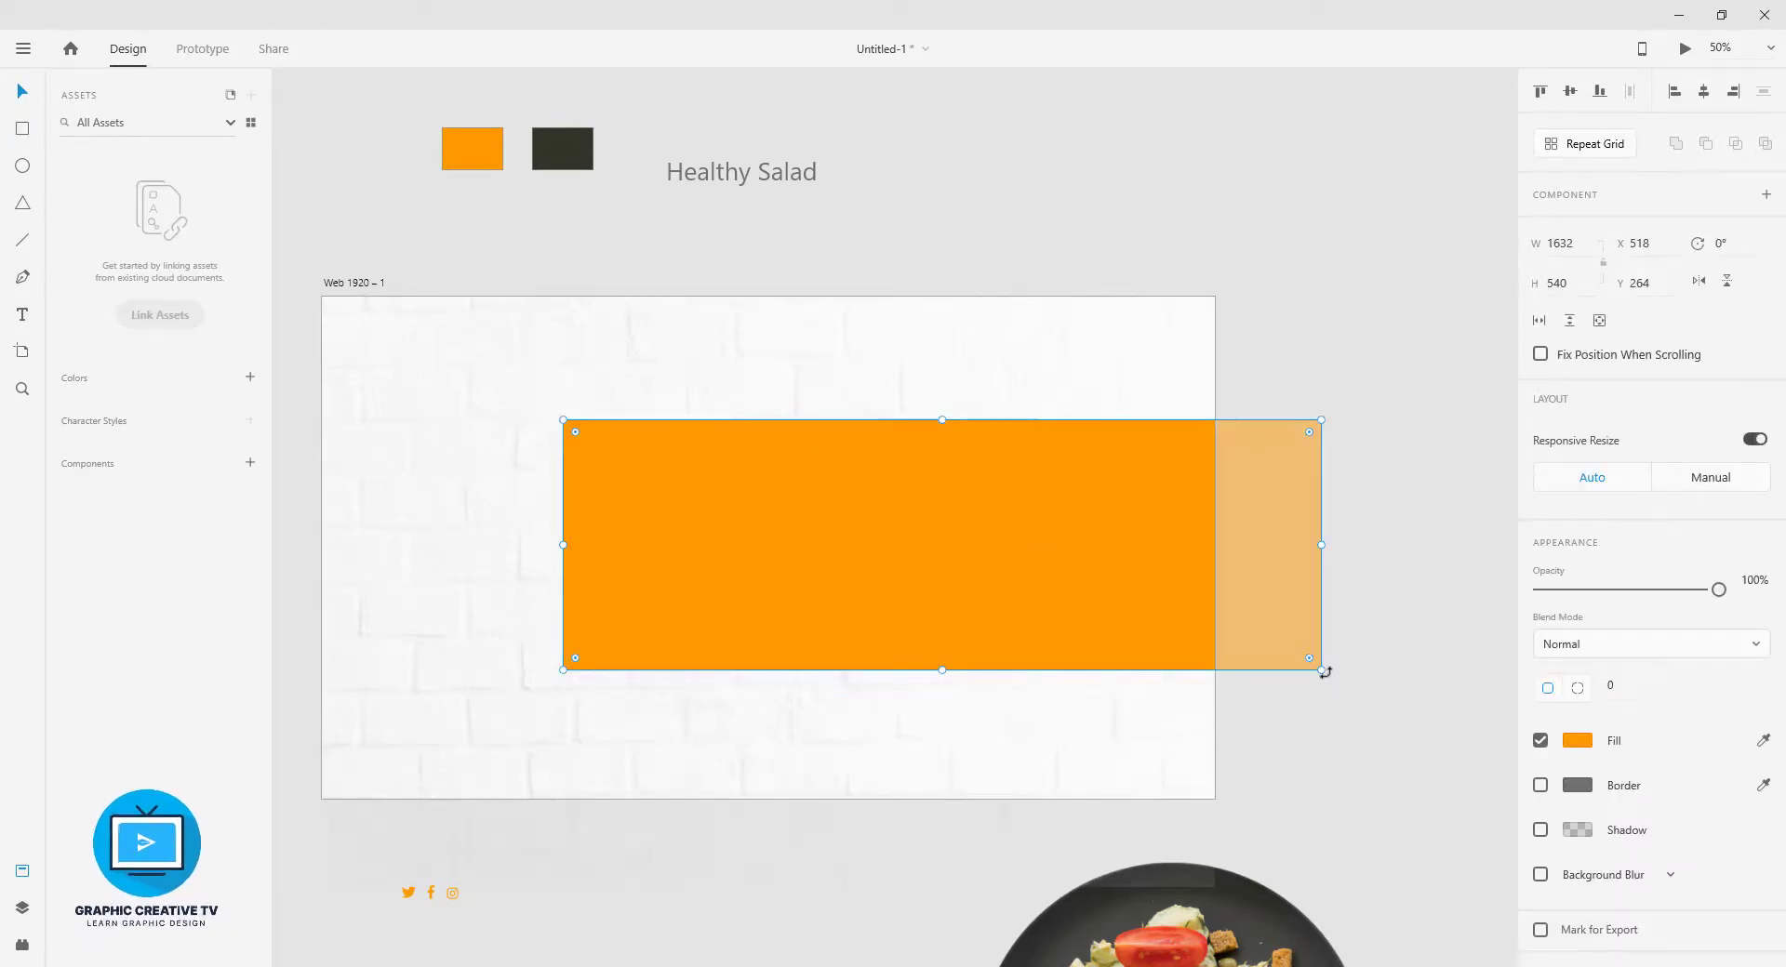
# - Rotate the orange rectangle to -48° and enlarge it to about 1765 by 888 so it covers the artboard's lower-right corner diagonally
pyautogui.moveTo(1325, 672); pyautogui.dragTo(1355, 311)
pyautogui.moveTo(878, 506); pyautogui.dragTo(1074, 529)
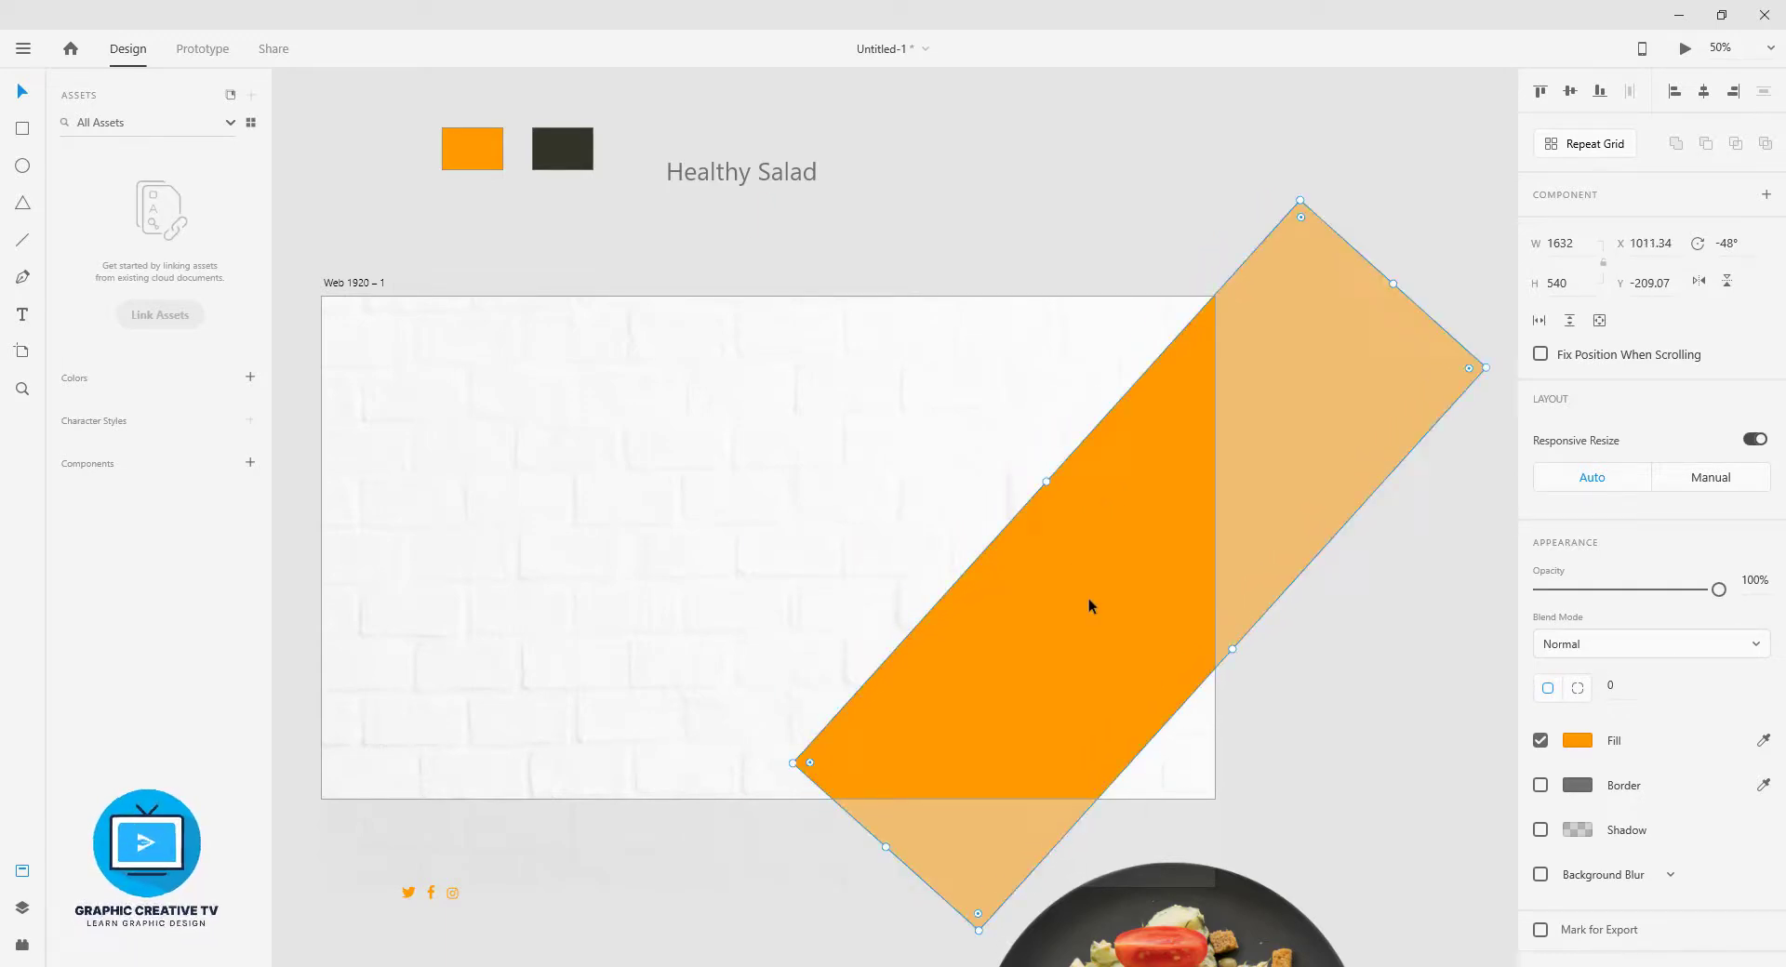
pyautogui.moveTo(1228, 648); pyautogui.dragTo(1364, 746)
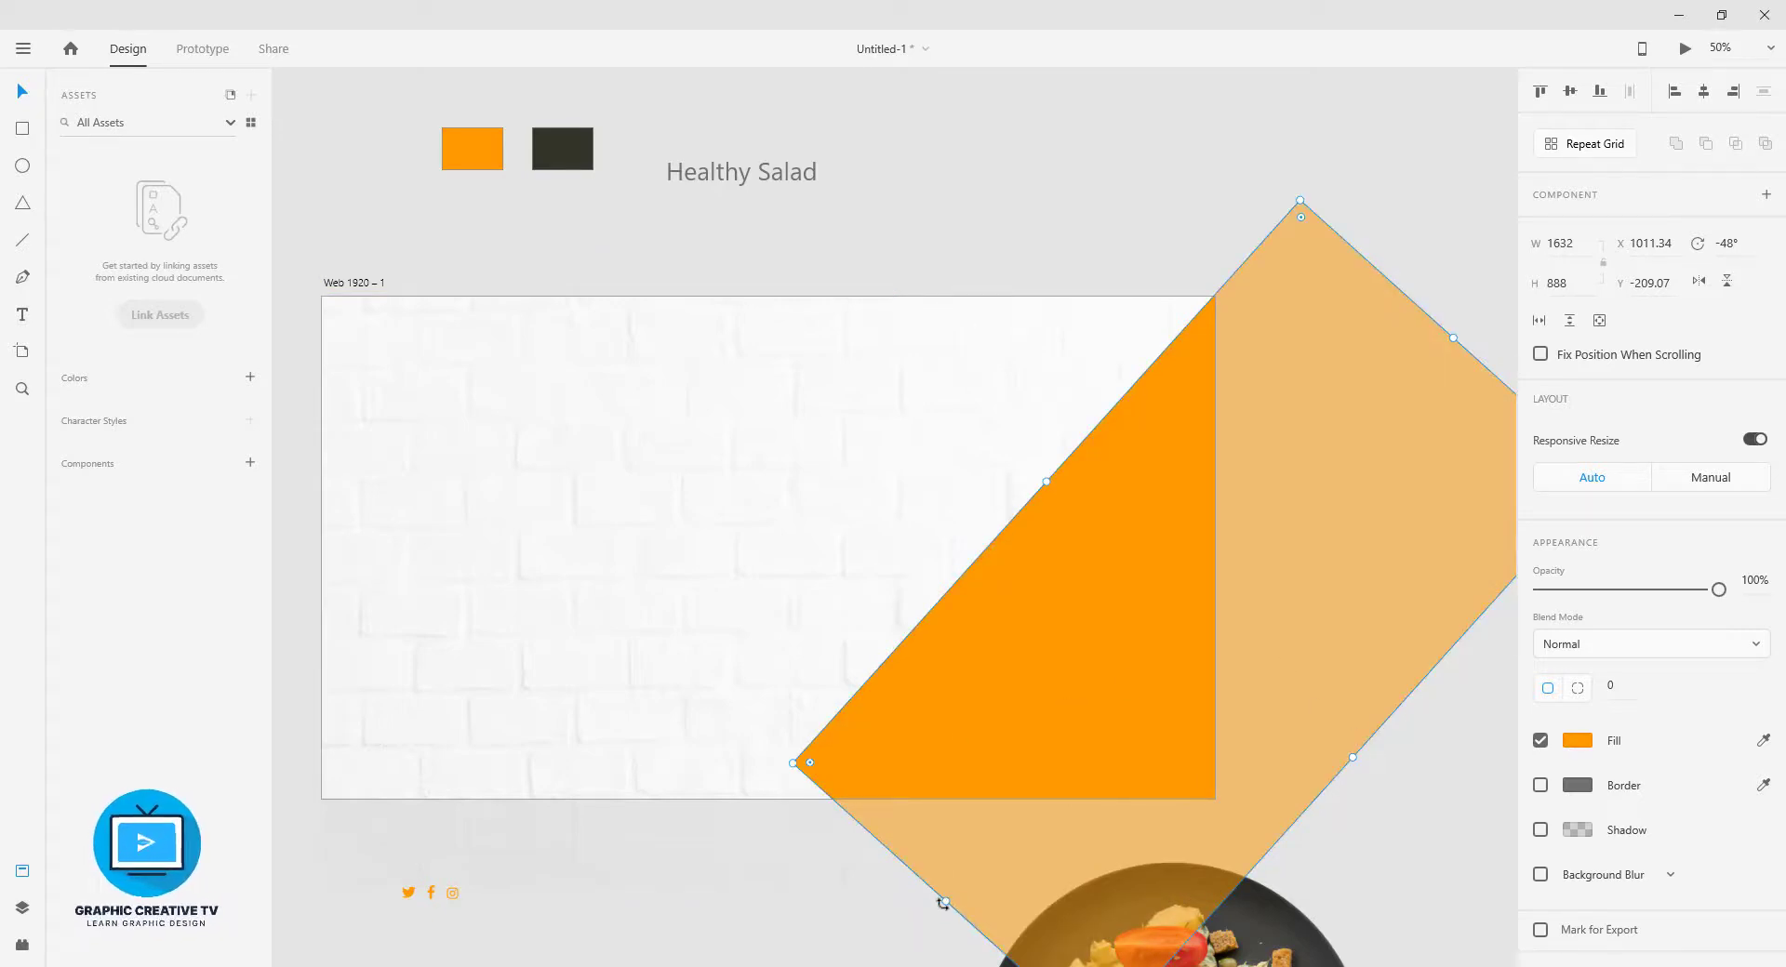
pyautogui.moveTo(947, 902); pyautogui.dragTo(902, 945)
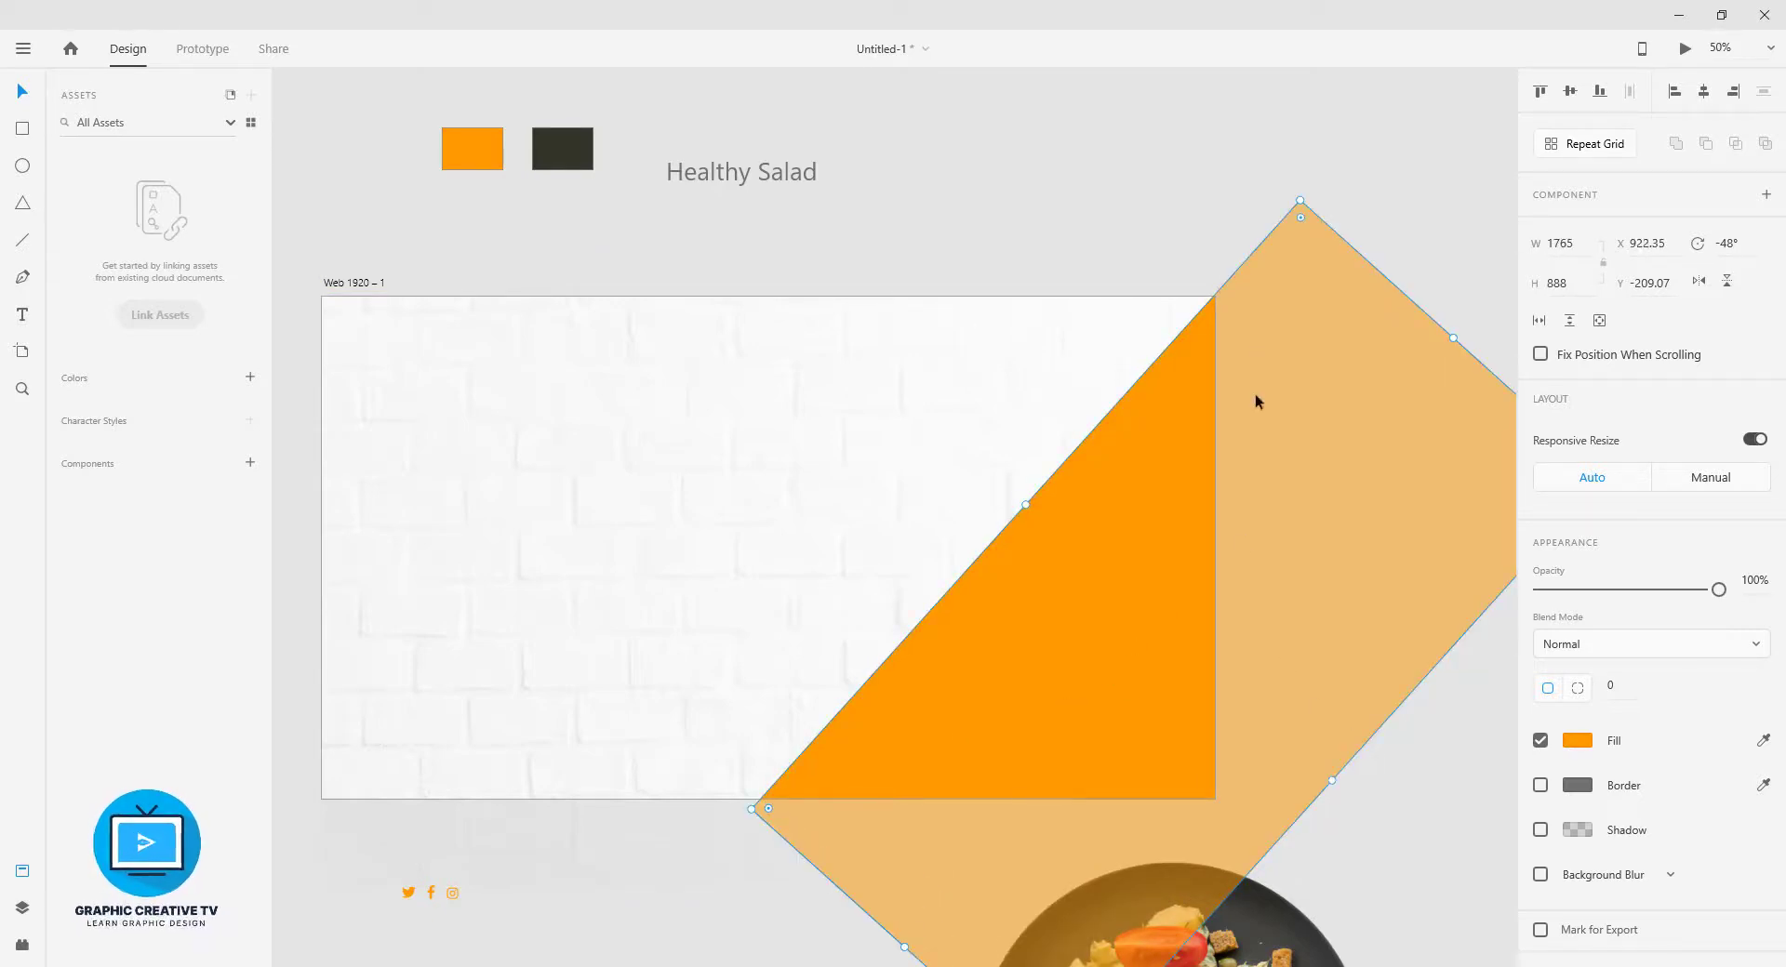
pyautogui.click(1375, 208)
# - Place the salad plate image over the orange diagonal edge and scale it down to about 653 by 653
pyautogui.moveTo(1175, 908); pyautogui.dragTo(967, 401)
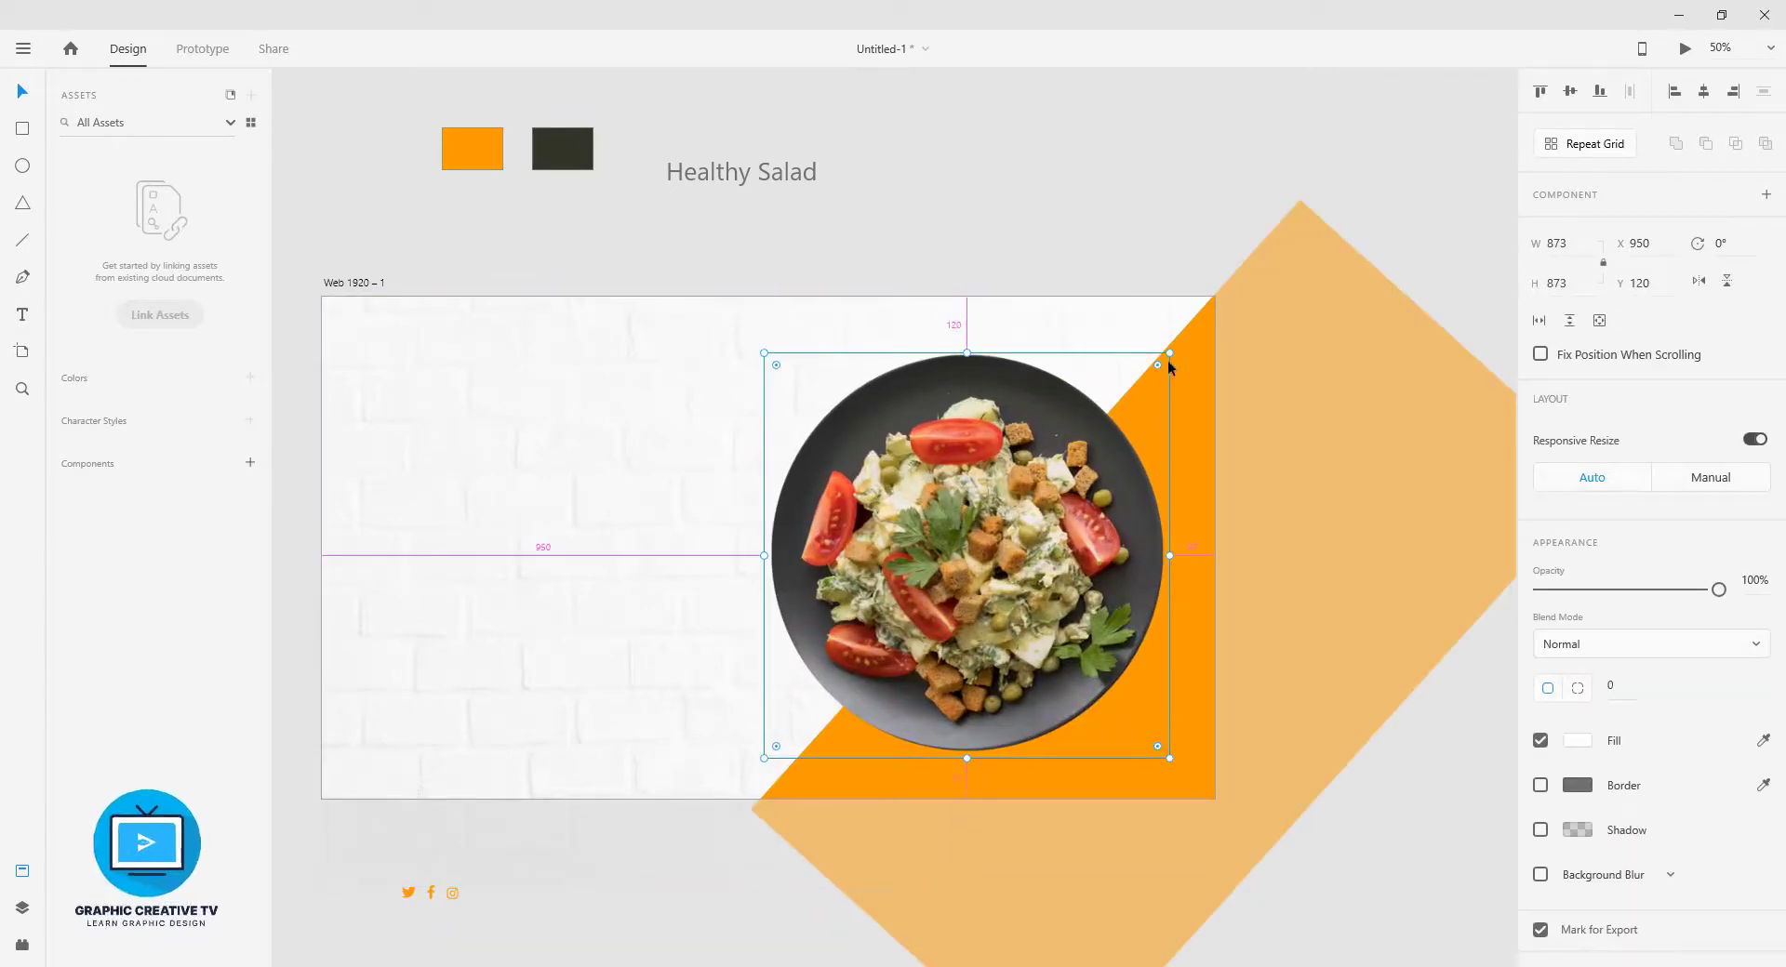
pyautogui.moveTo(1170, 352); pyautogui.dragTo(1099, 422)
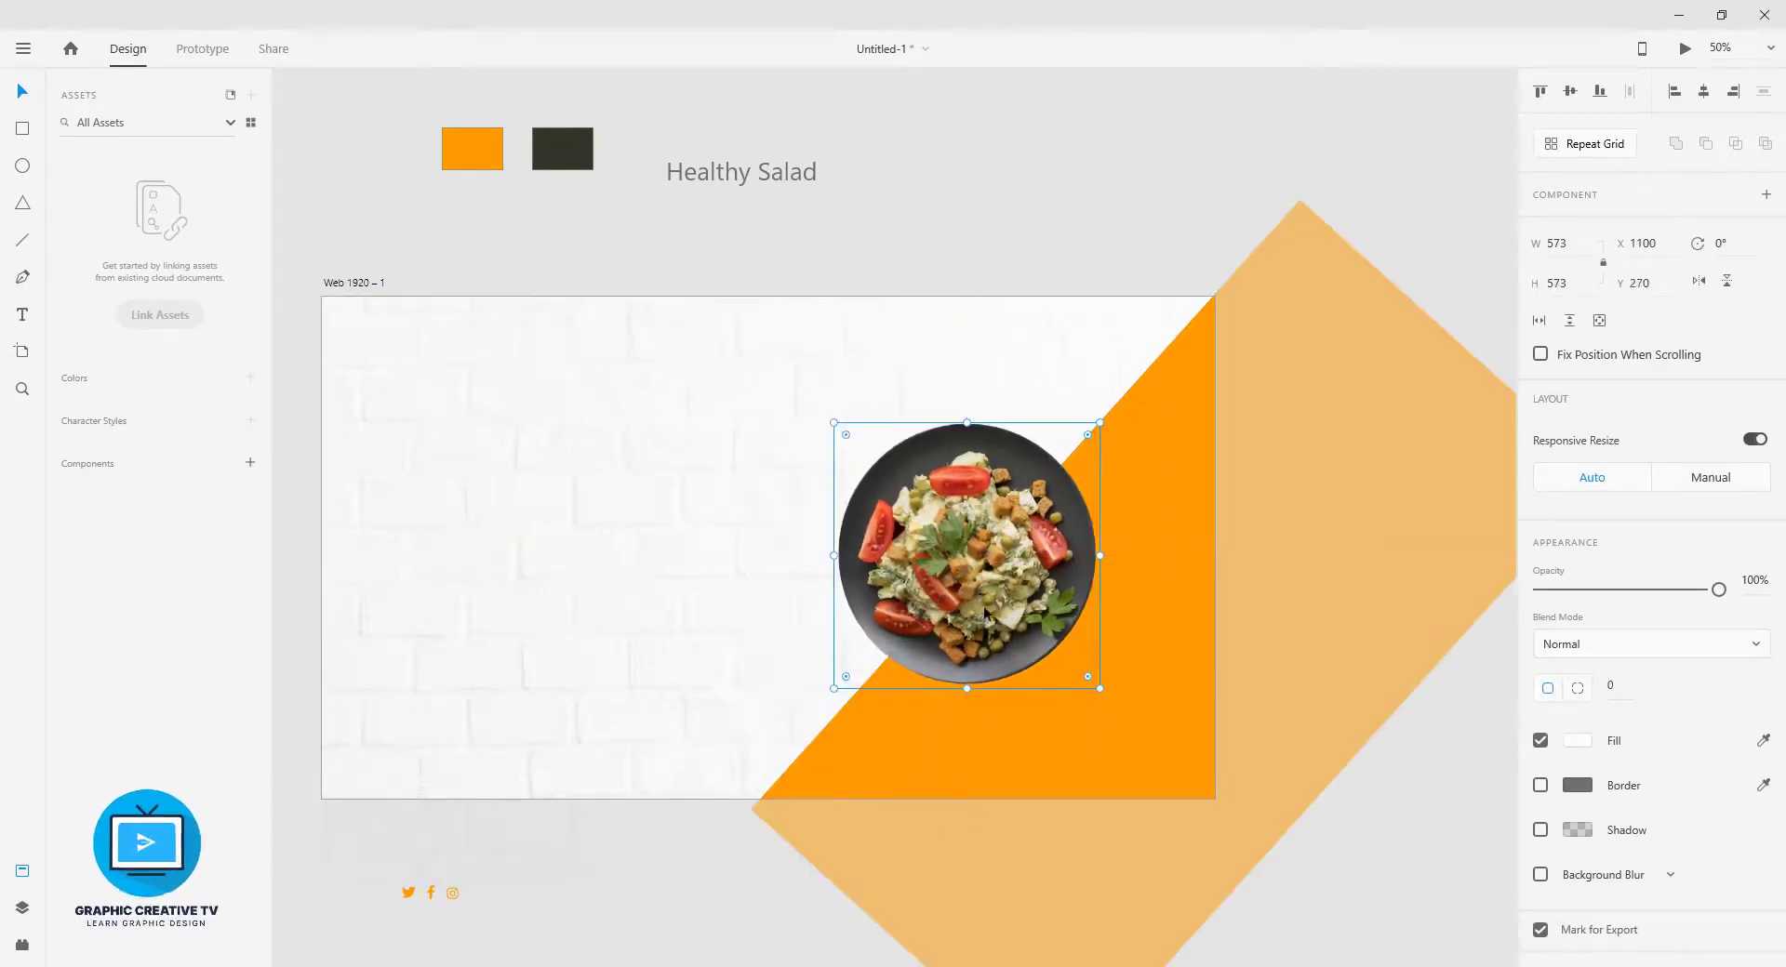
pyautogui.moveTo(988, 617); pyautogui.dragTo(987, 611)
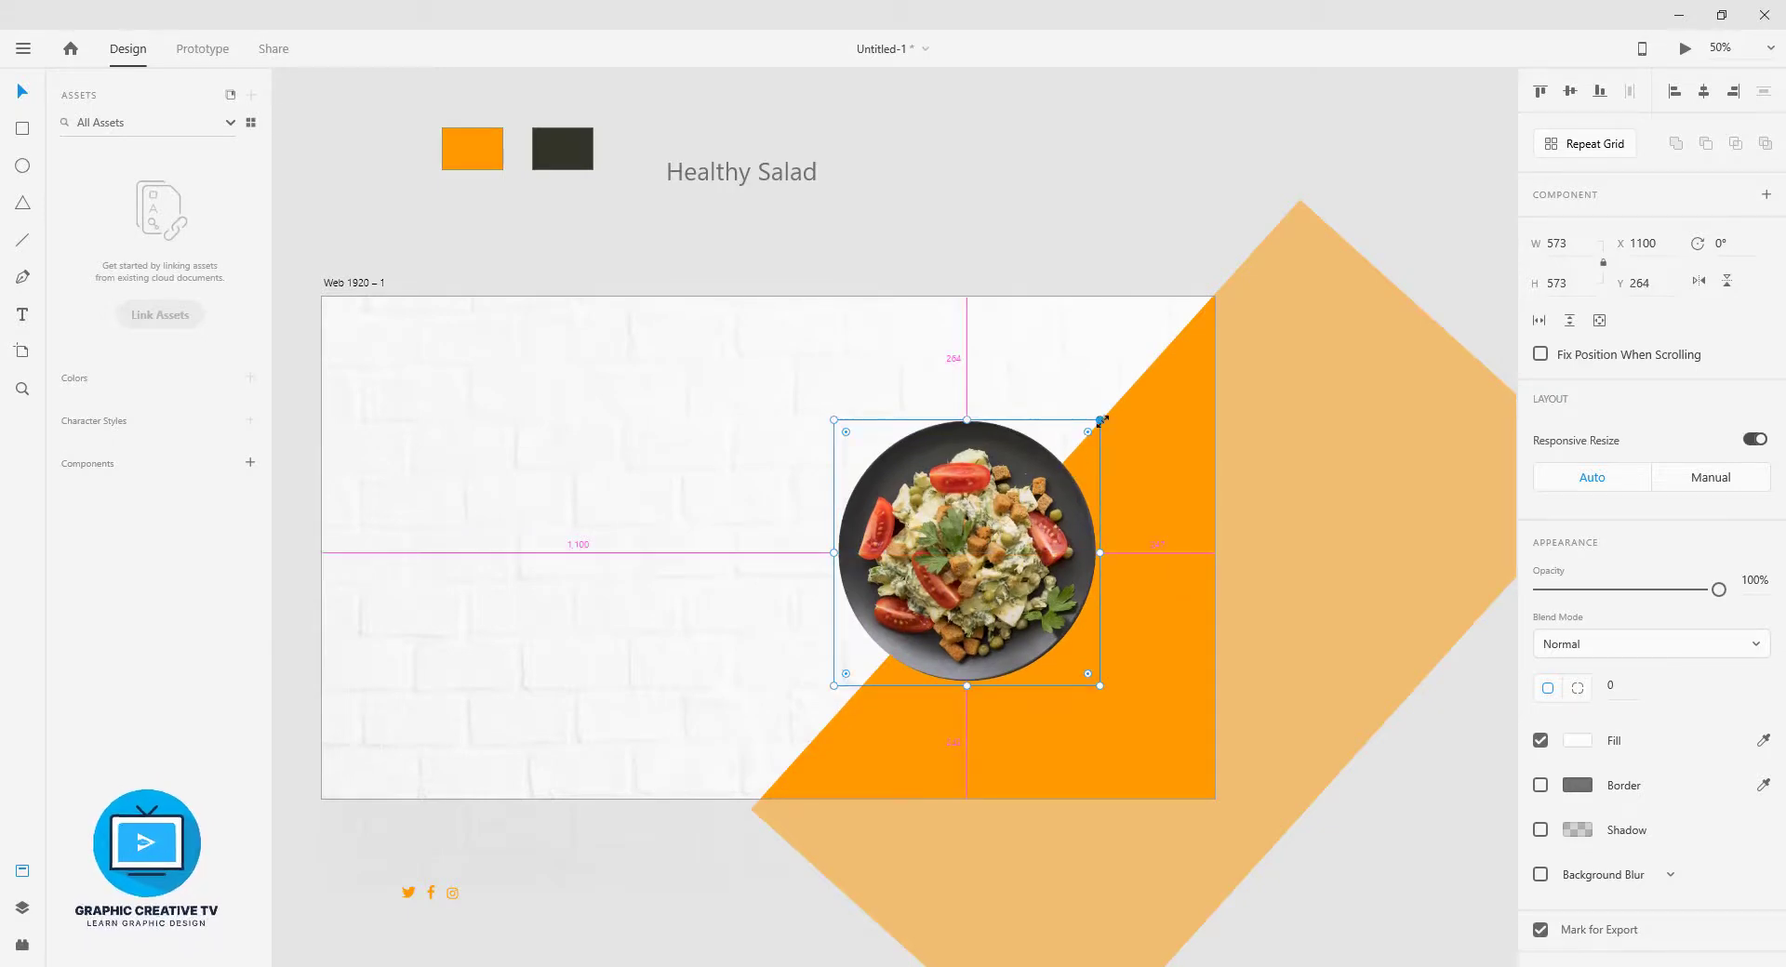
pyautogui.moveTo(1100, 420); pyautogui.dragTo(1149, 400)
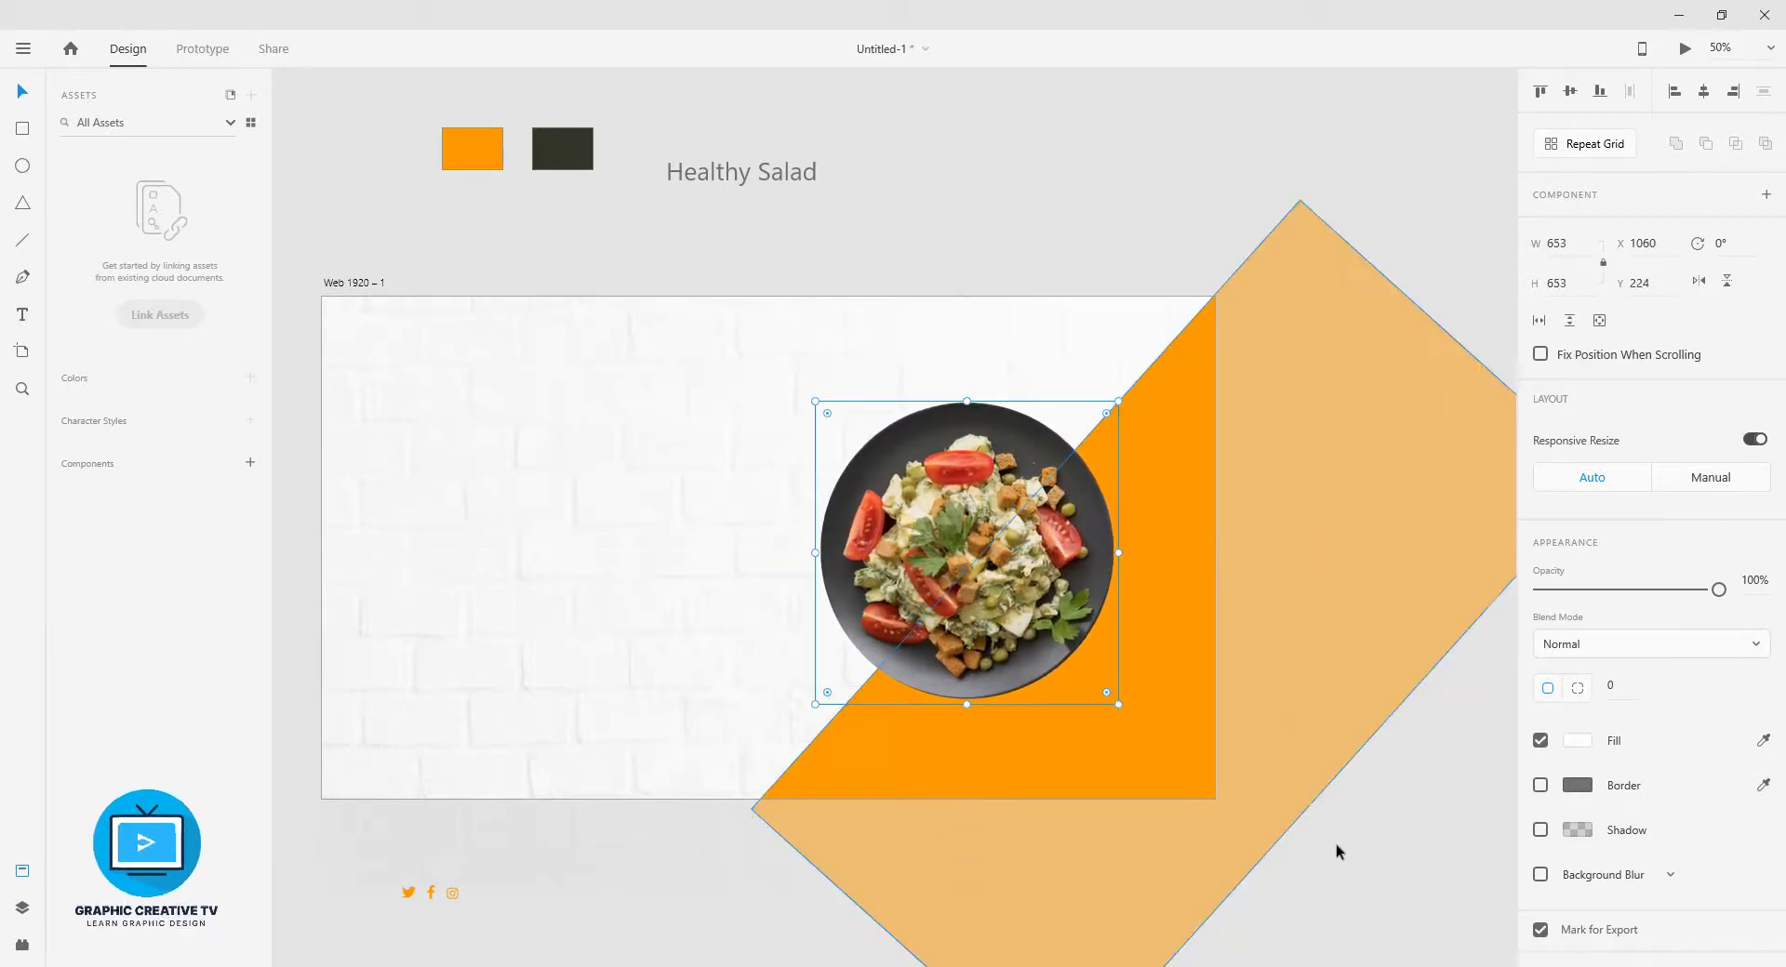
pyautogui.click(1336, 850)
# - Add a shadow to the salad plate with an X offset of 21 and a Y offset of 18
pyautogui.click(991, 570)
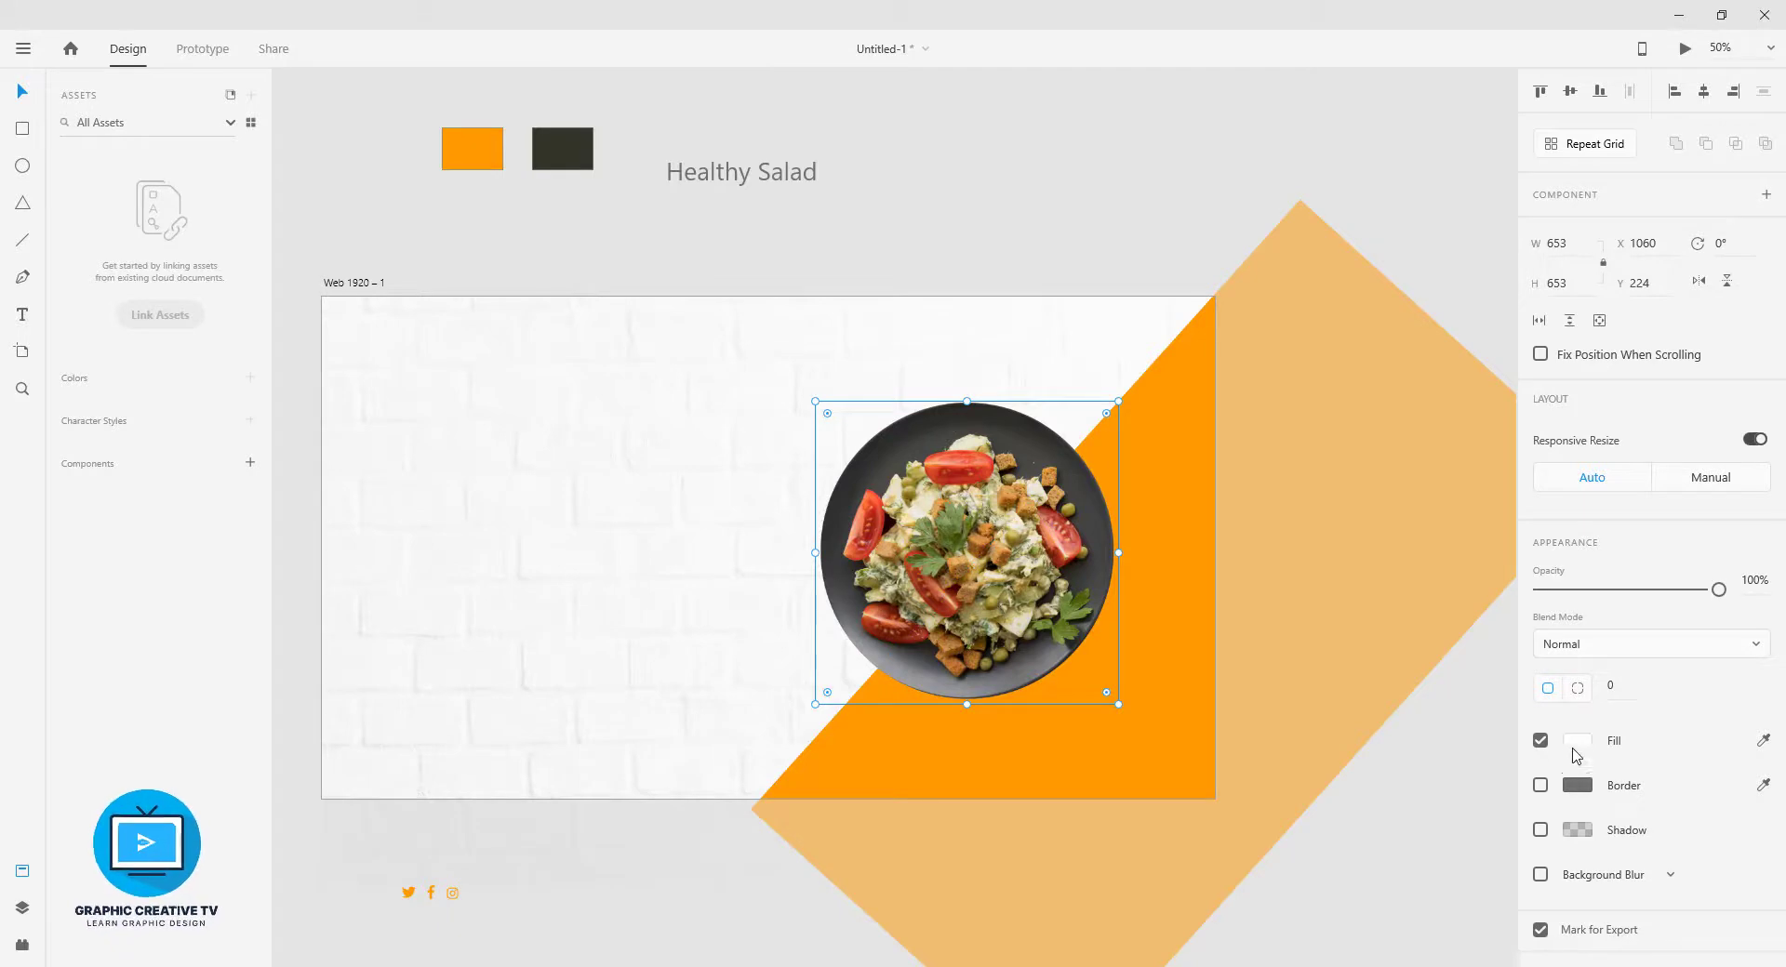
pyautogui.click(1540, 830)
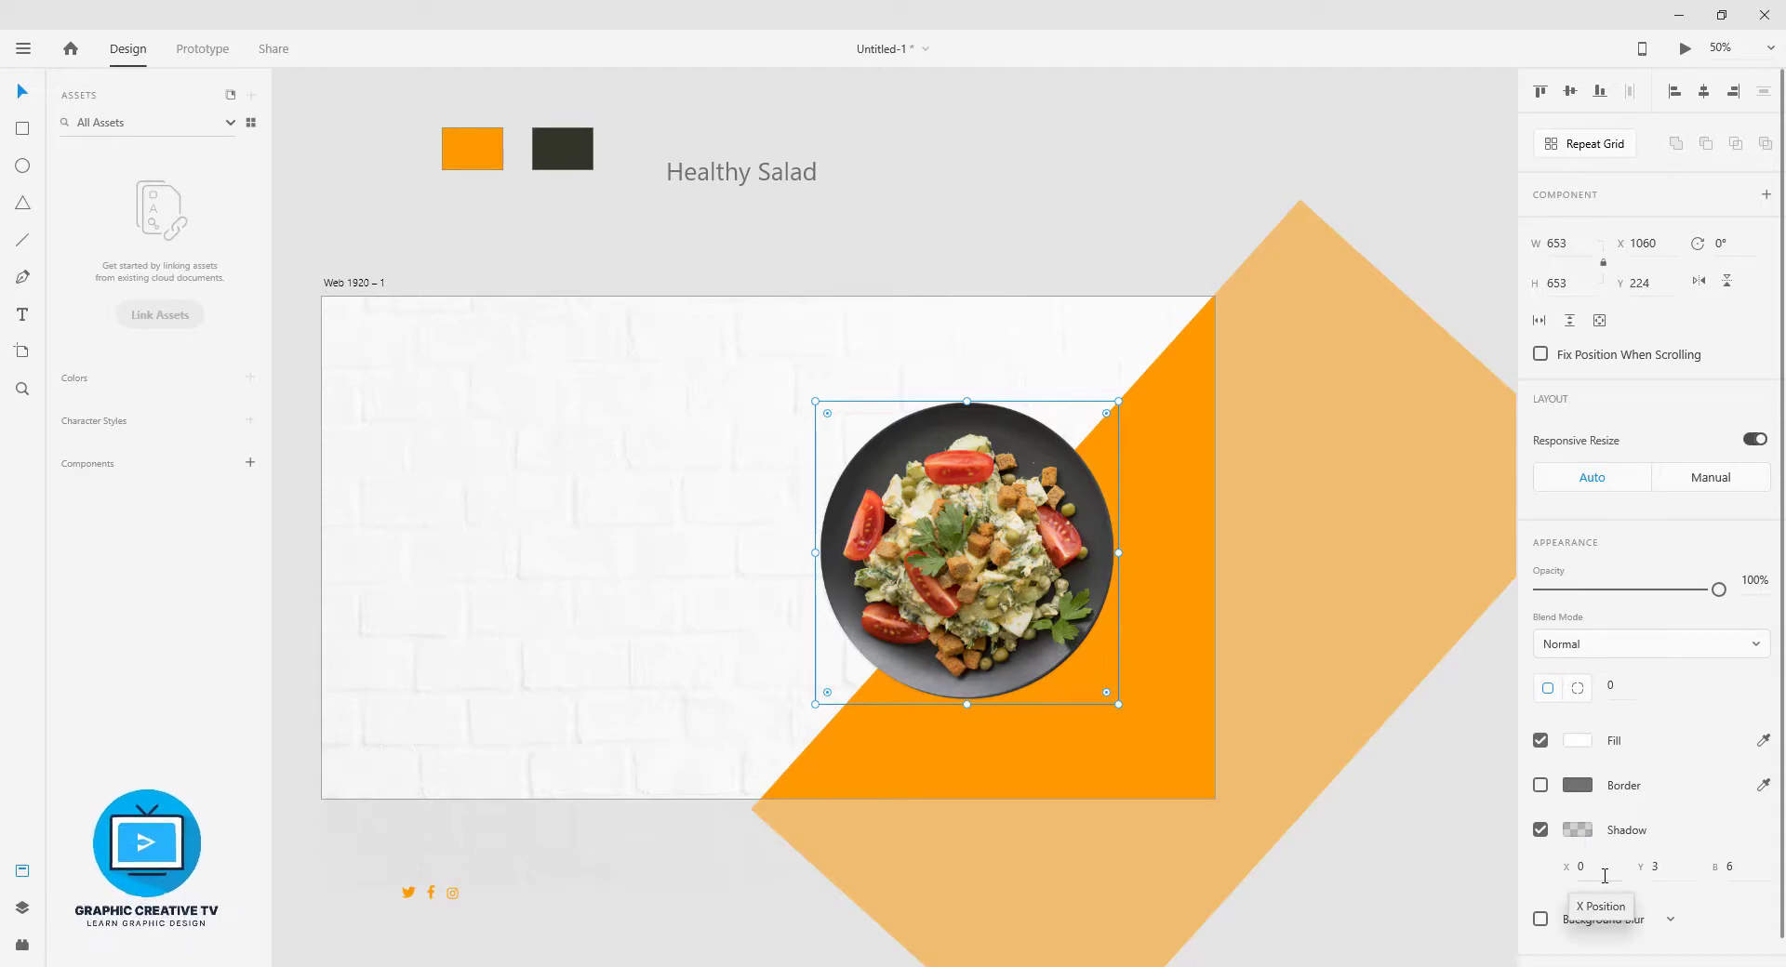
pyautogui.click(1605, 874)
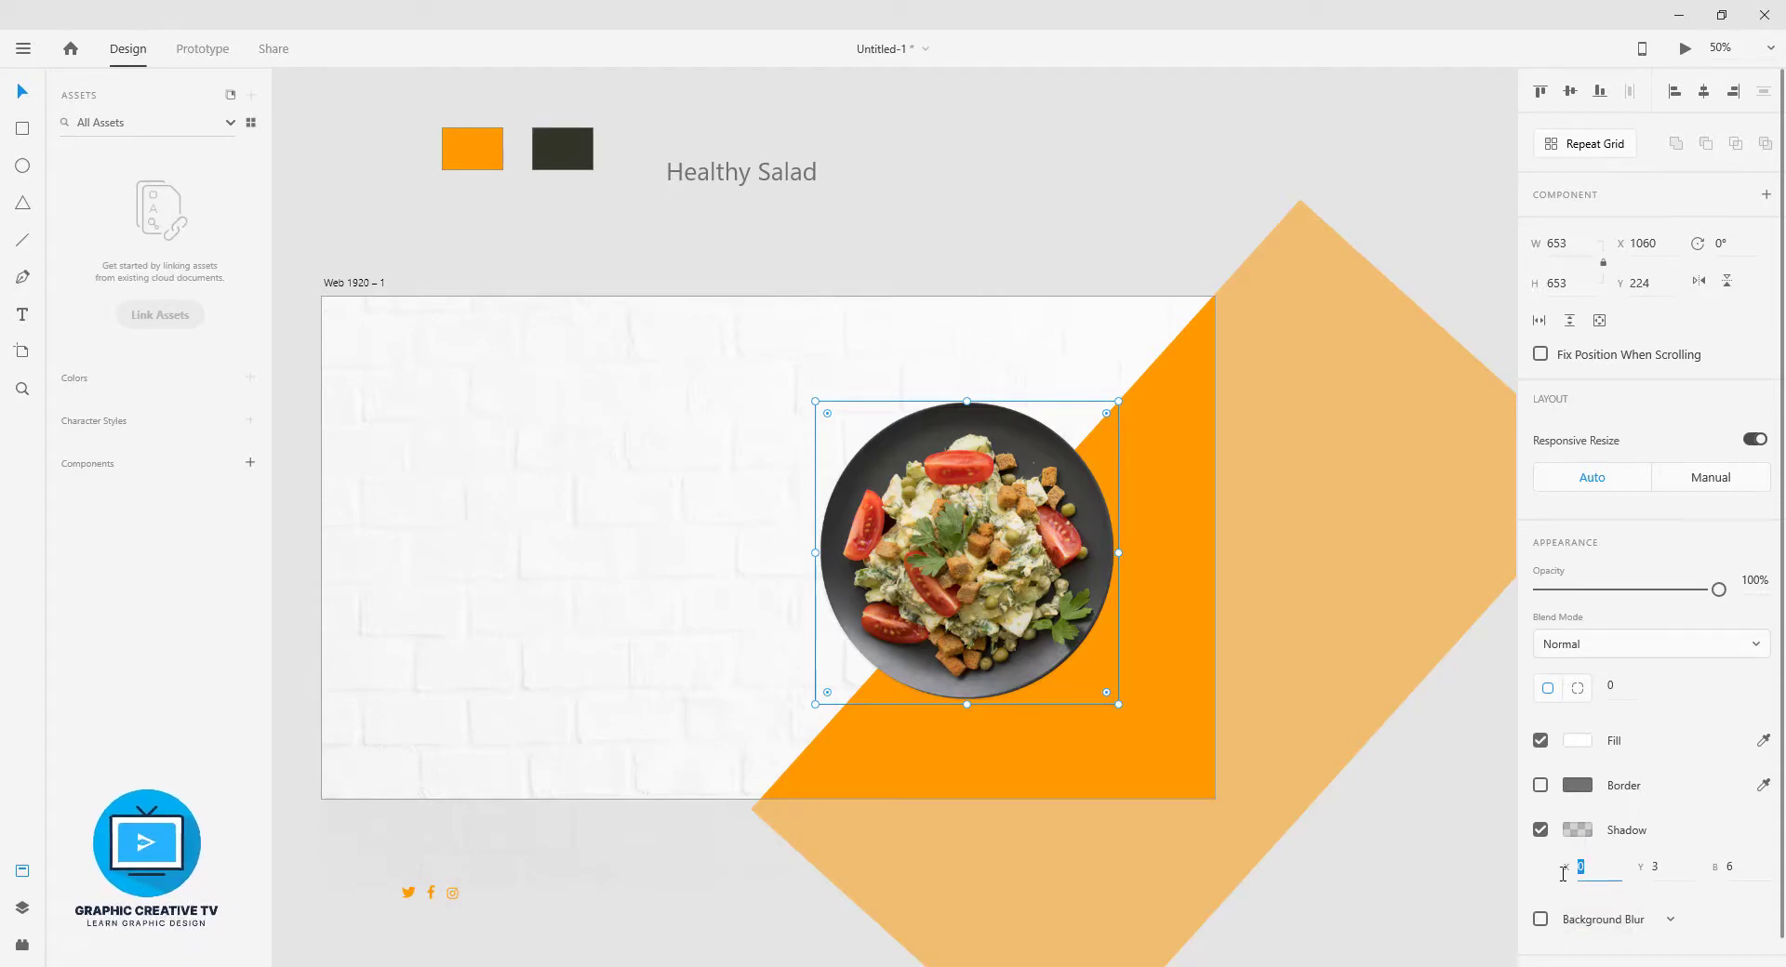
pyautogui.write('11')
pyautogui.press('Return')
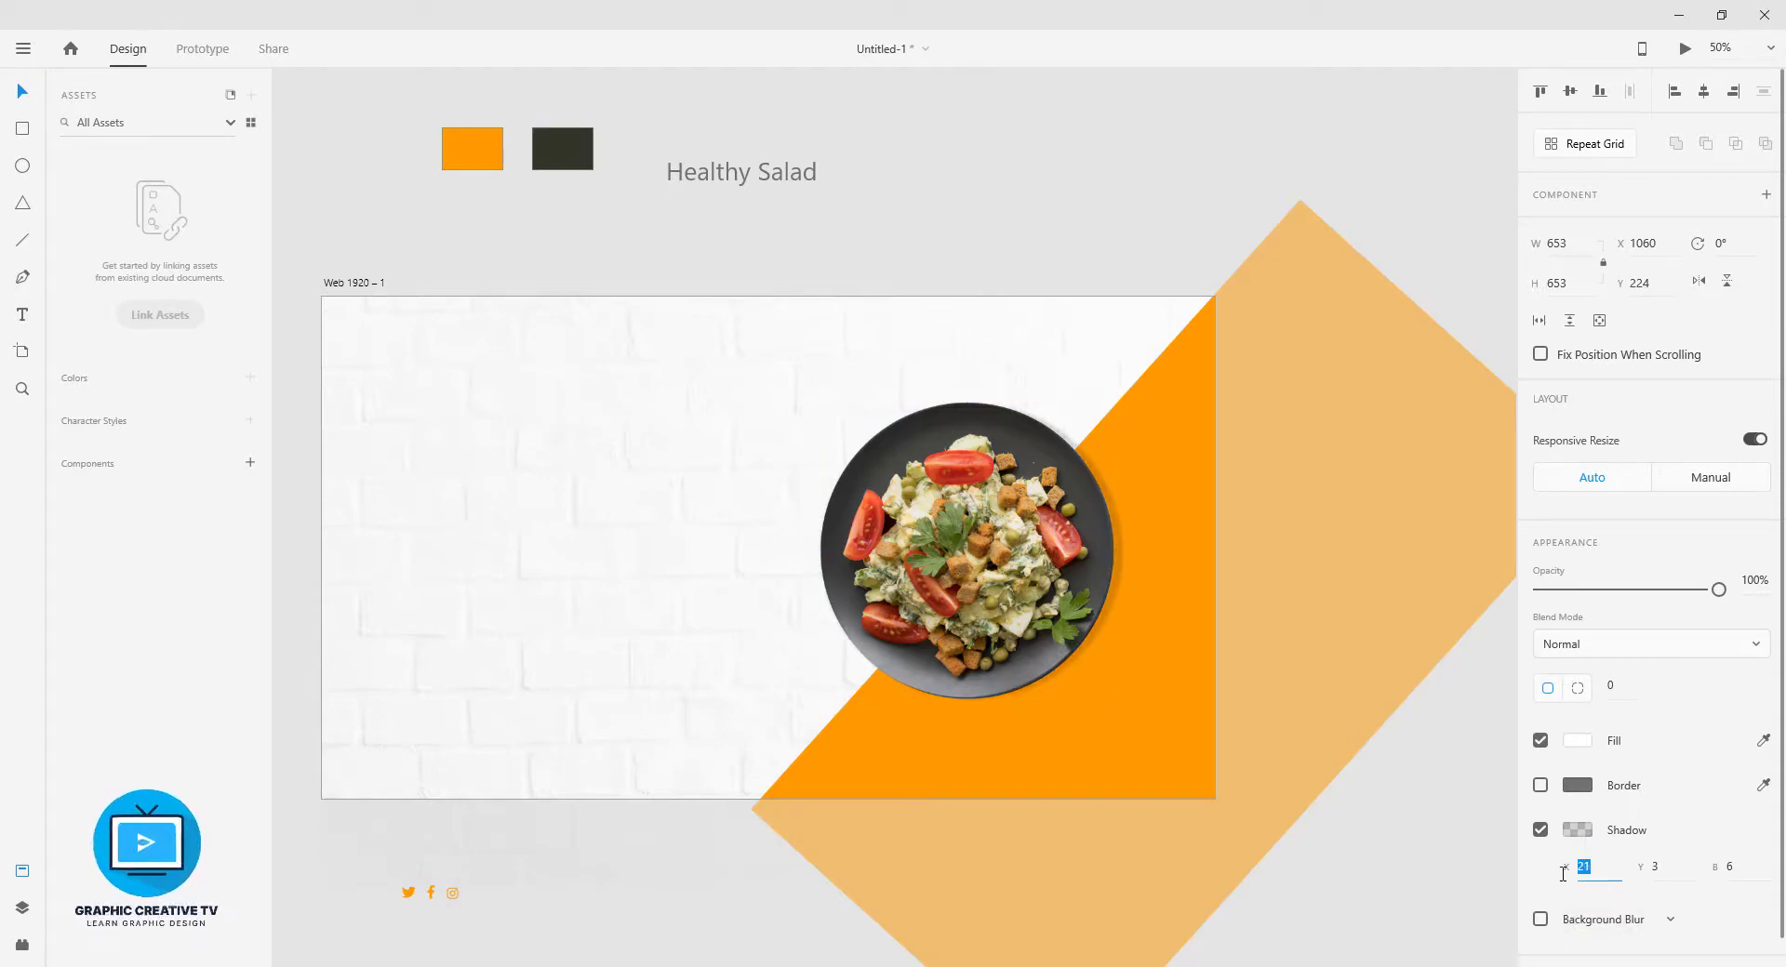
pyautogui.click(1643, 866)
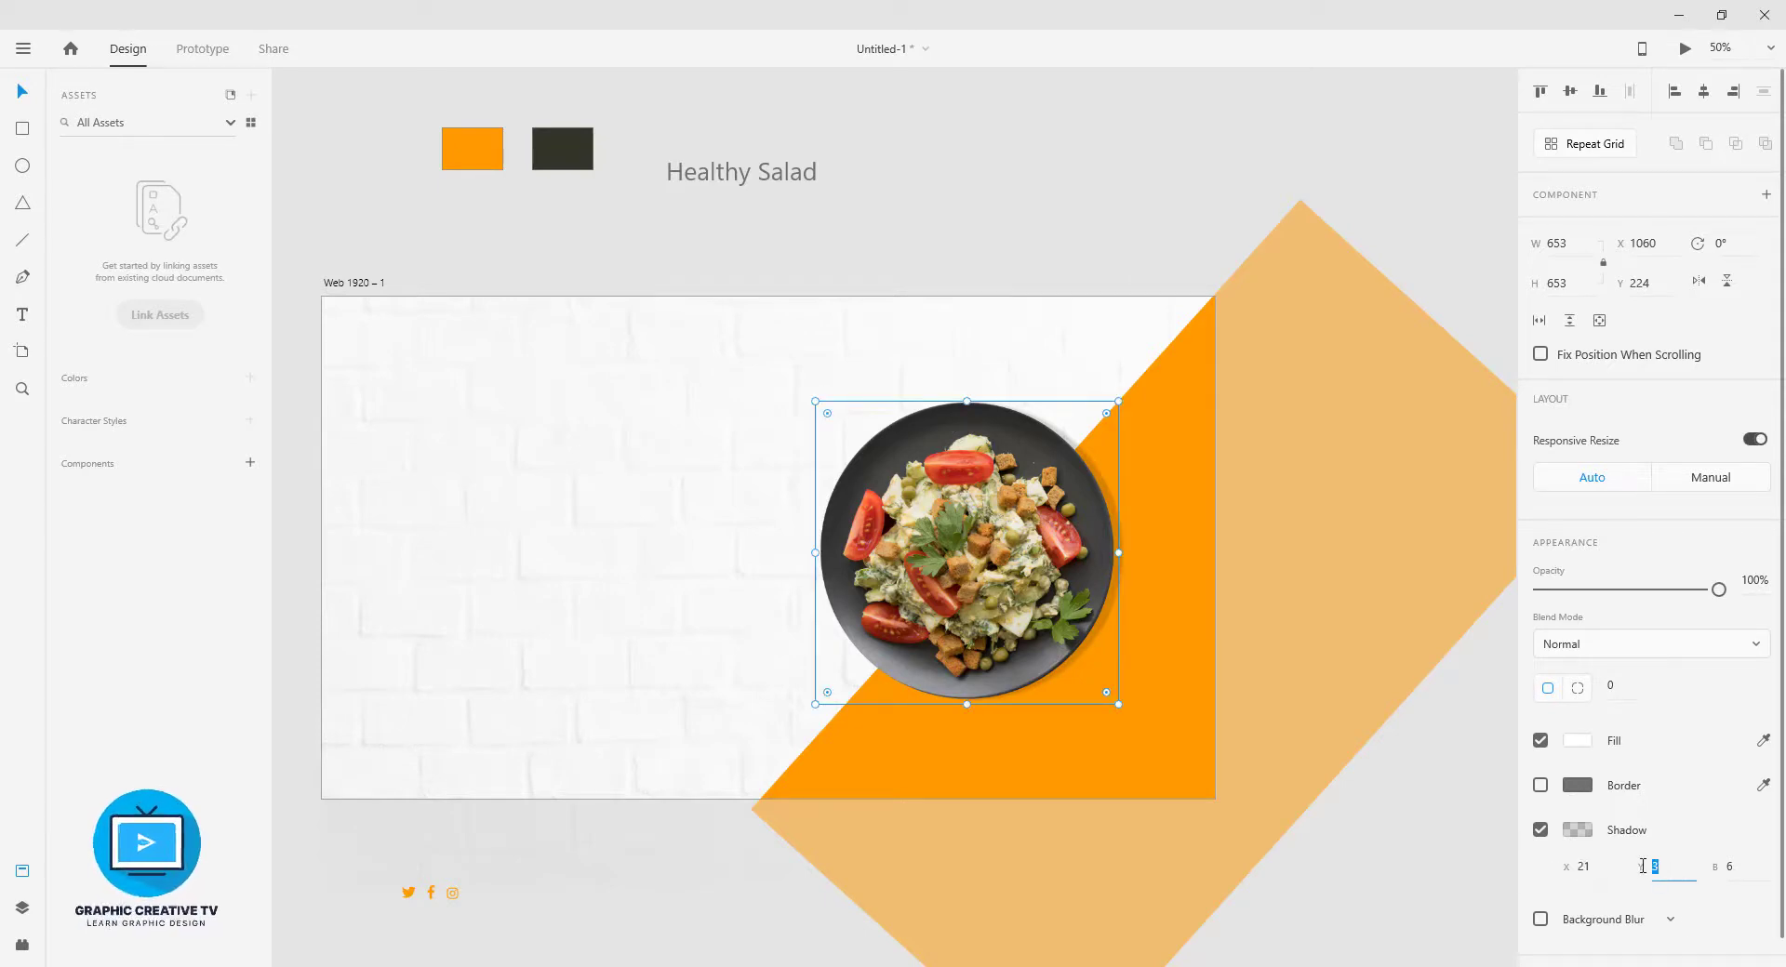
pyautogui.write('17')
pyautogui.press('Return')
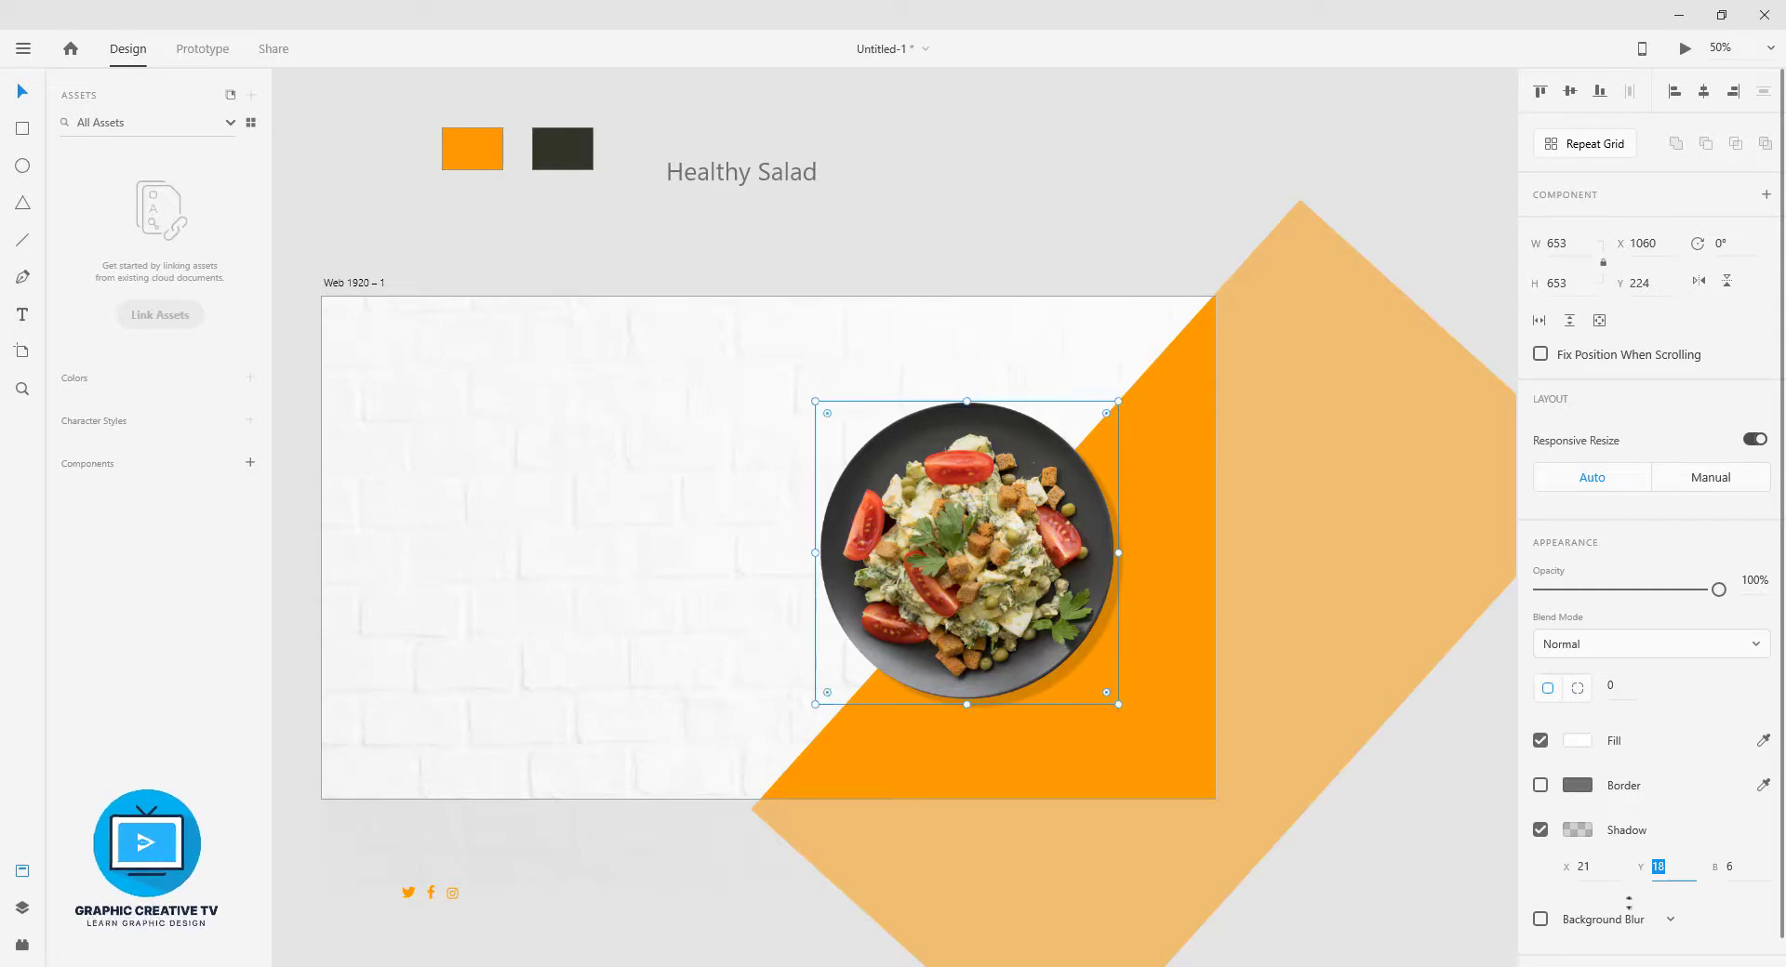
# - Raise the plate to Y 204 and set its shadow blur to 16
pyautogui.scroll(-1, 1636, 916)
pyautogui.press('Tab')
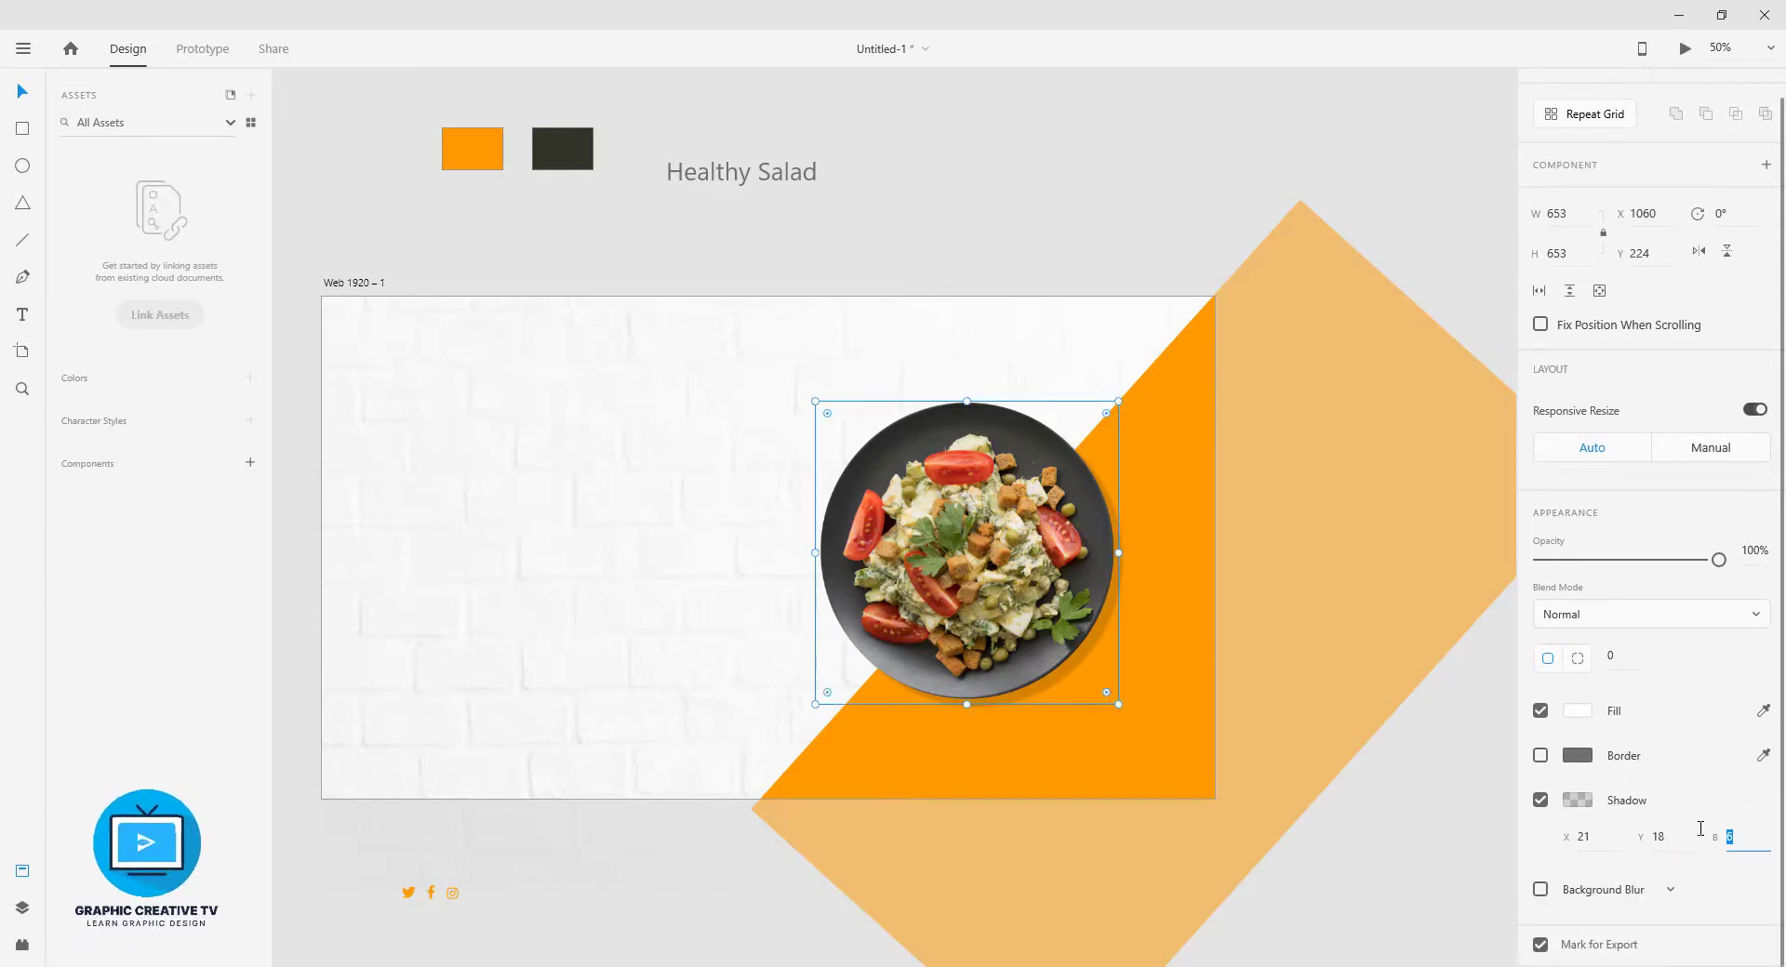
pyautogui.hotkey('shift', 'Up')
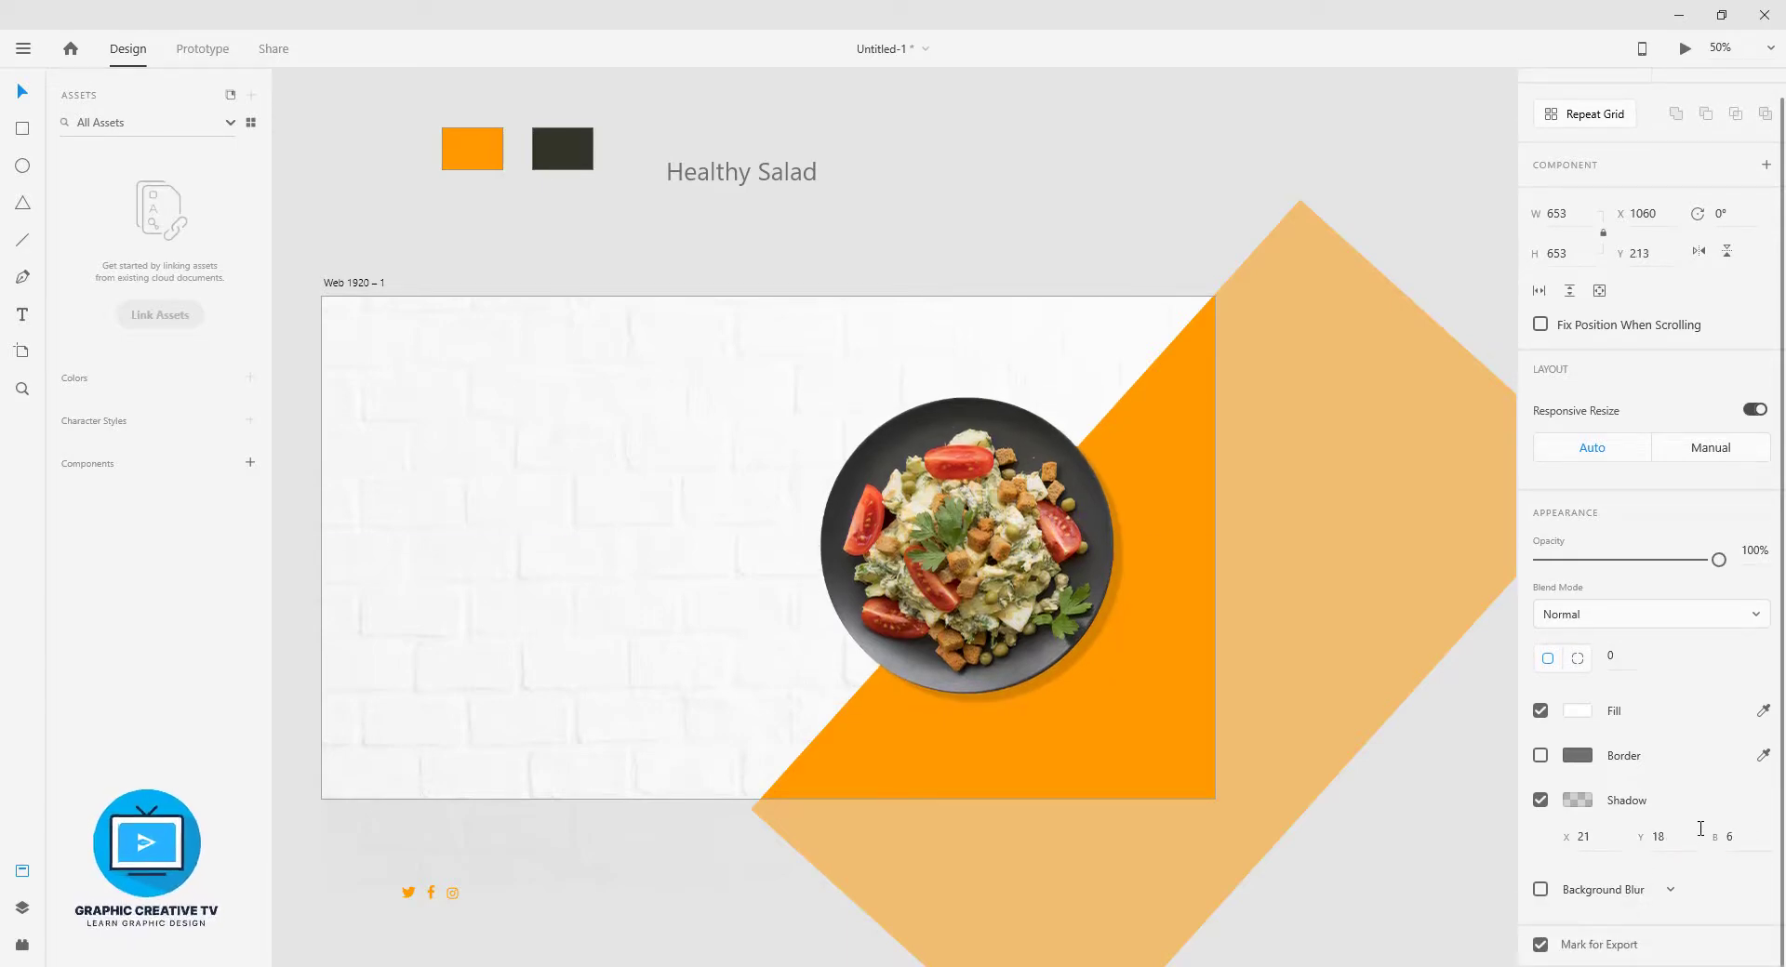
pyautogui.moveTo(1714, 838); pyautogui.dragTo(1706, 822)
pyautogui.hotkey('shift', 'Up')
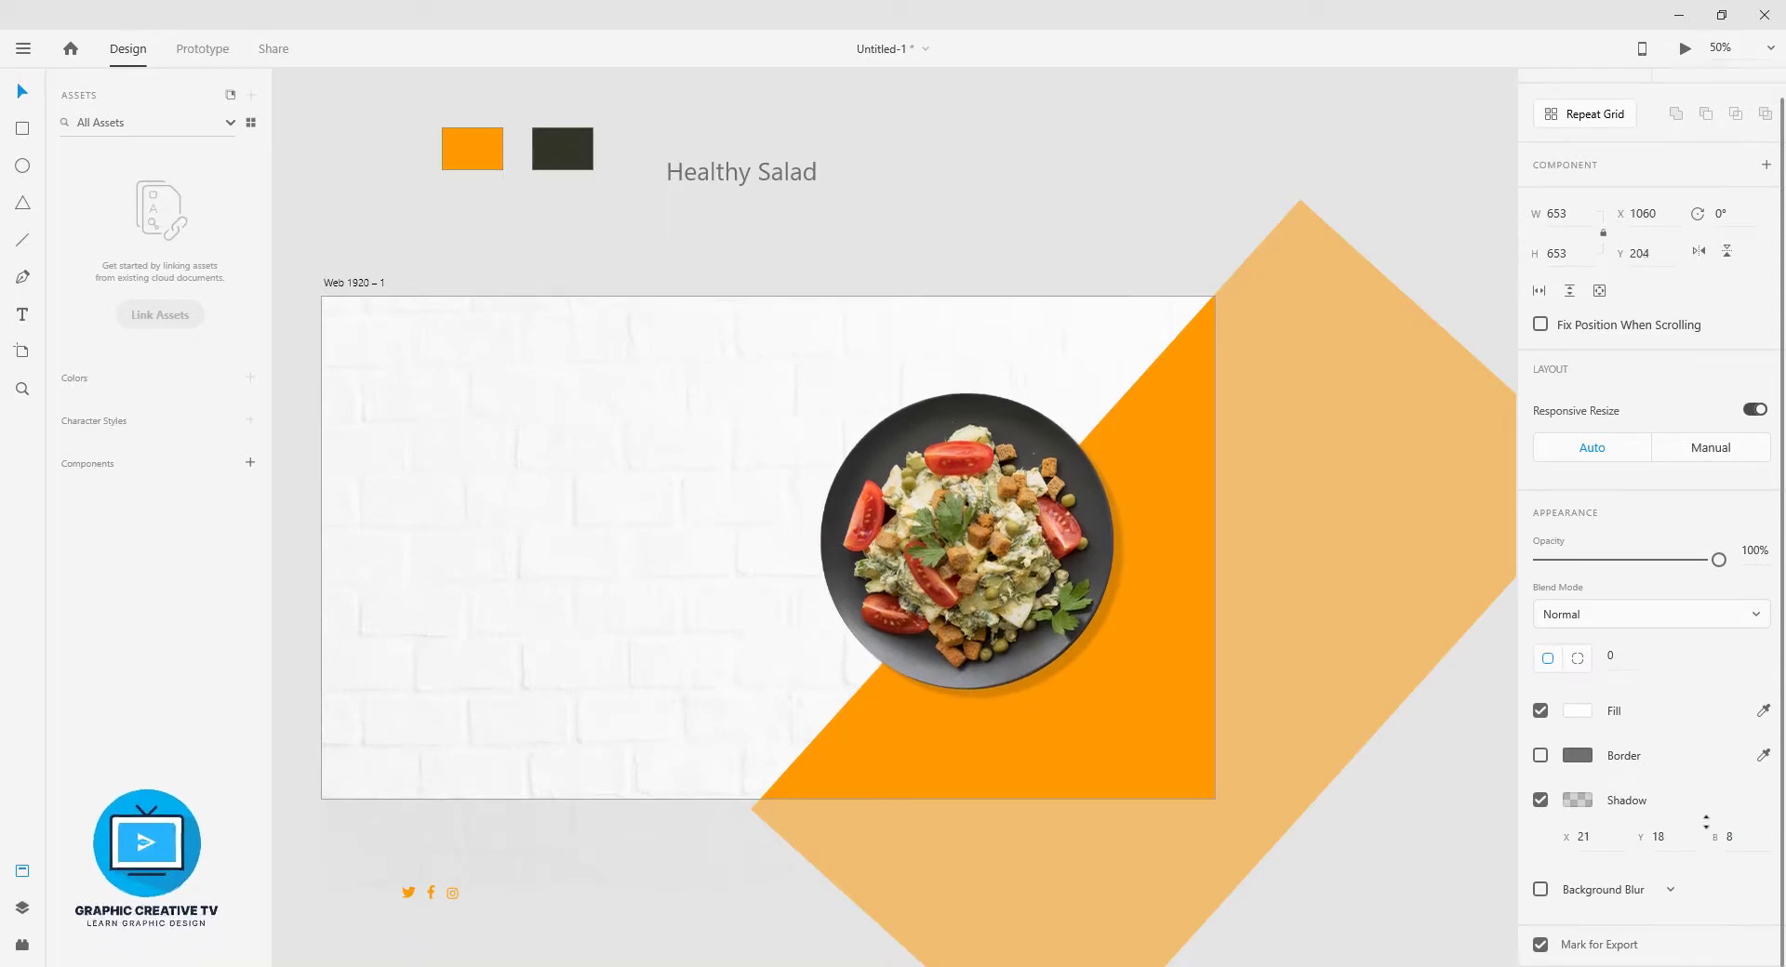
pyautogui.click(1719, 837)
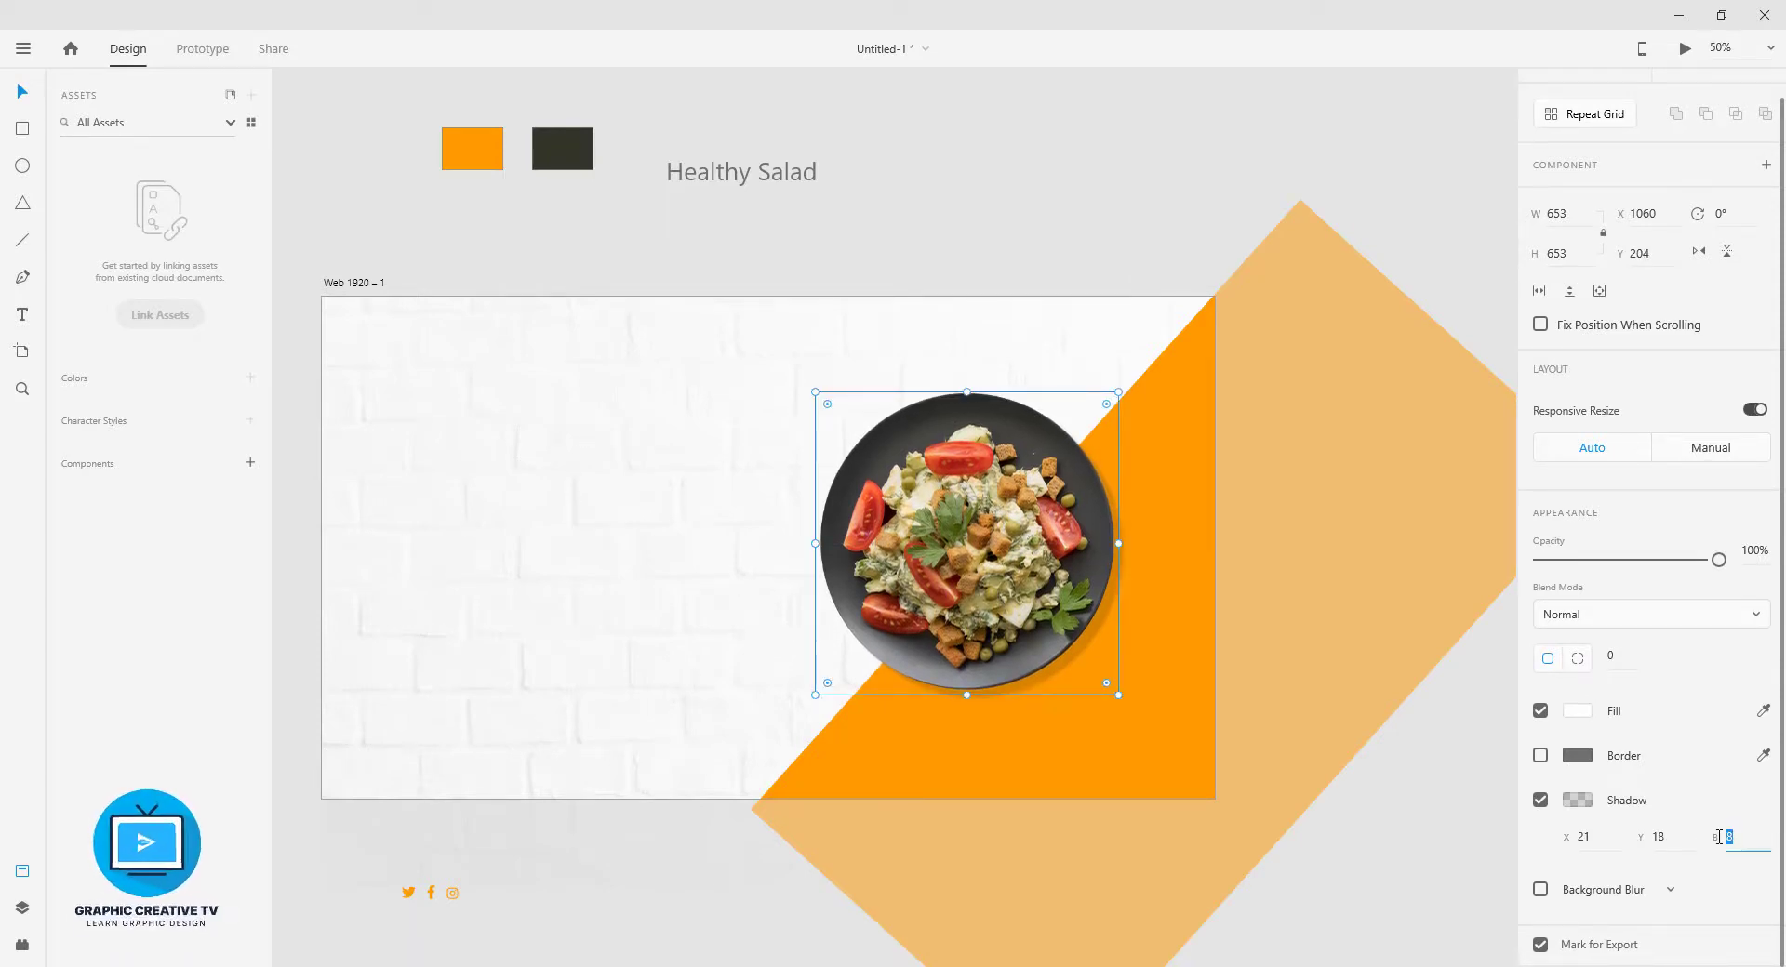
pyautogui.press('Up')
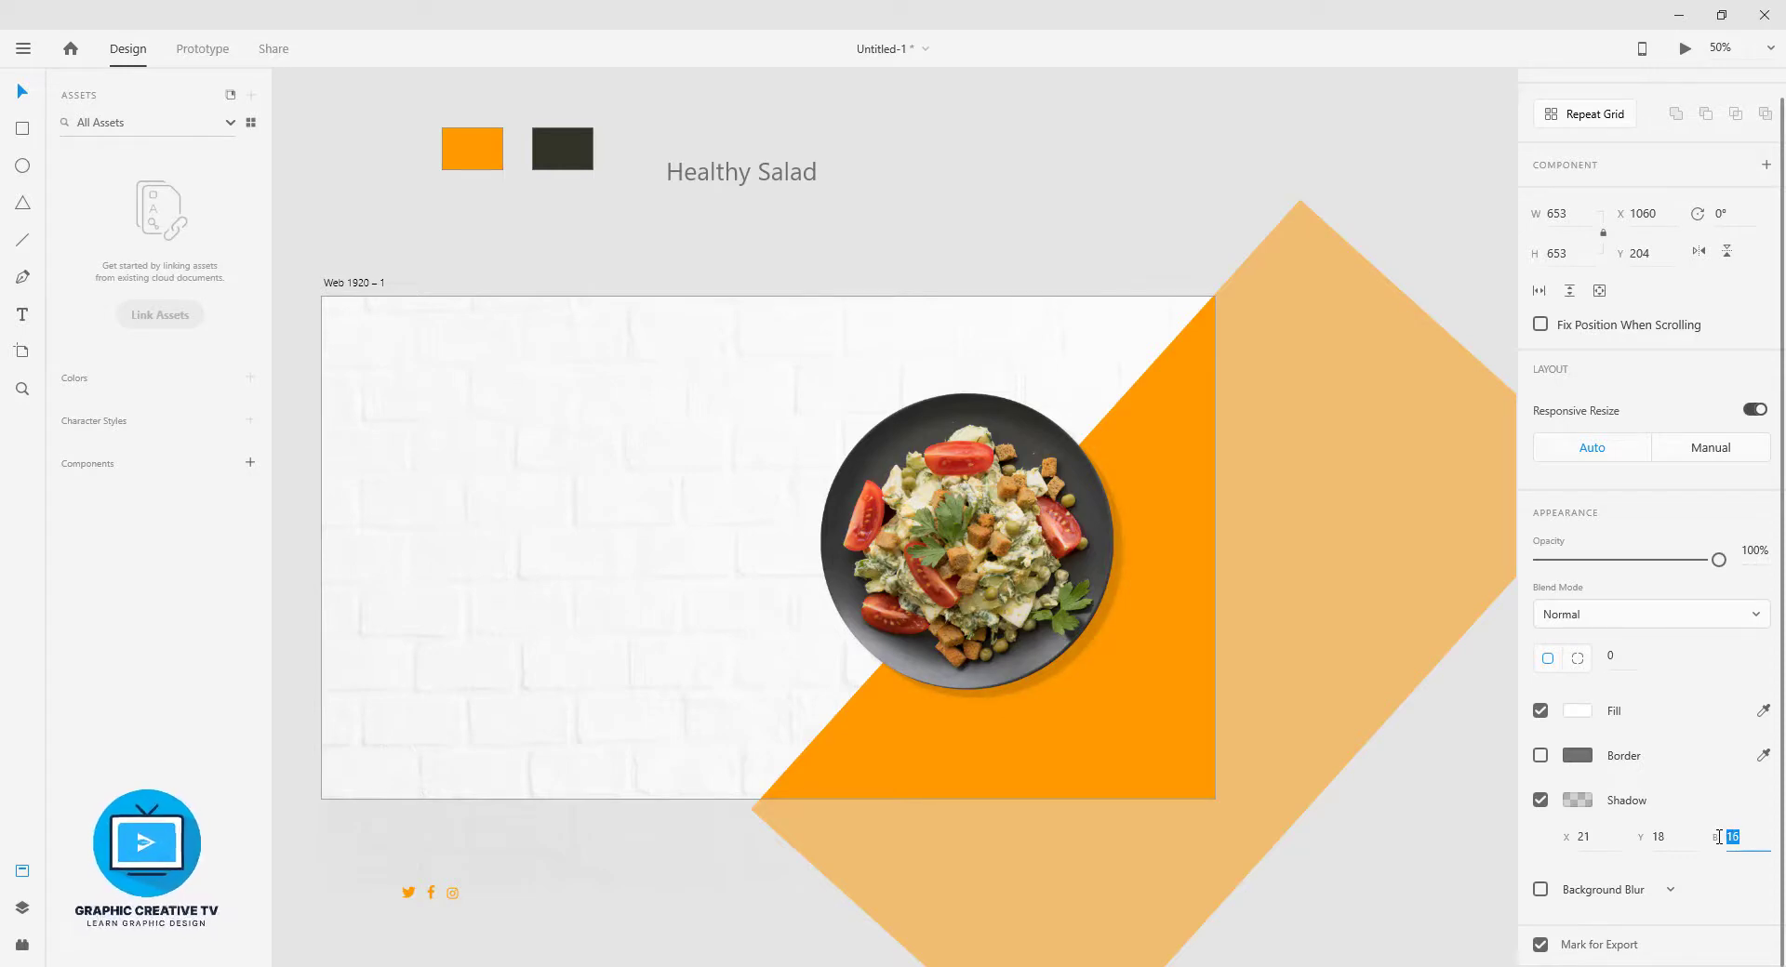
pyautogui.click(1132, 267)
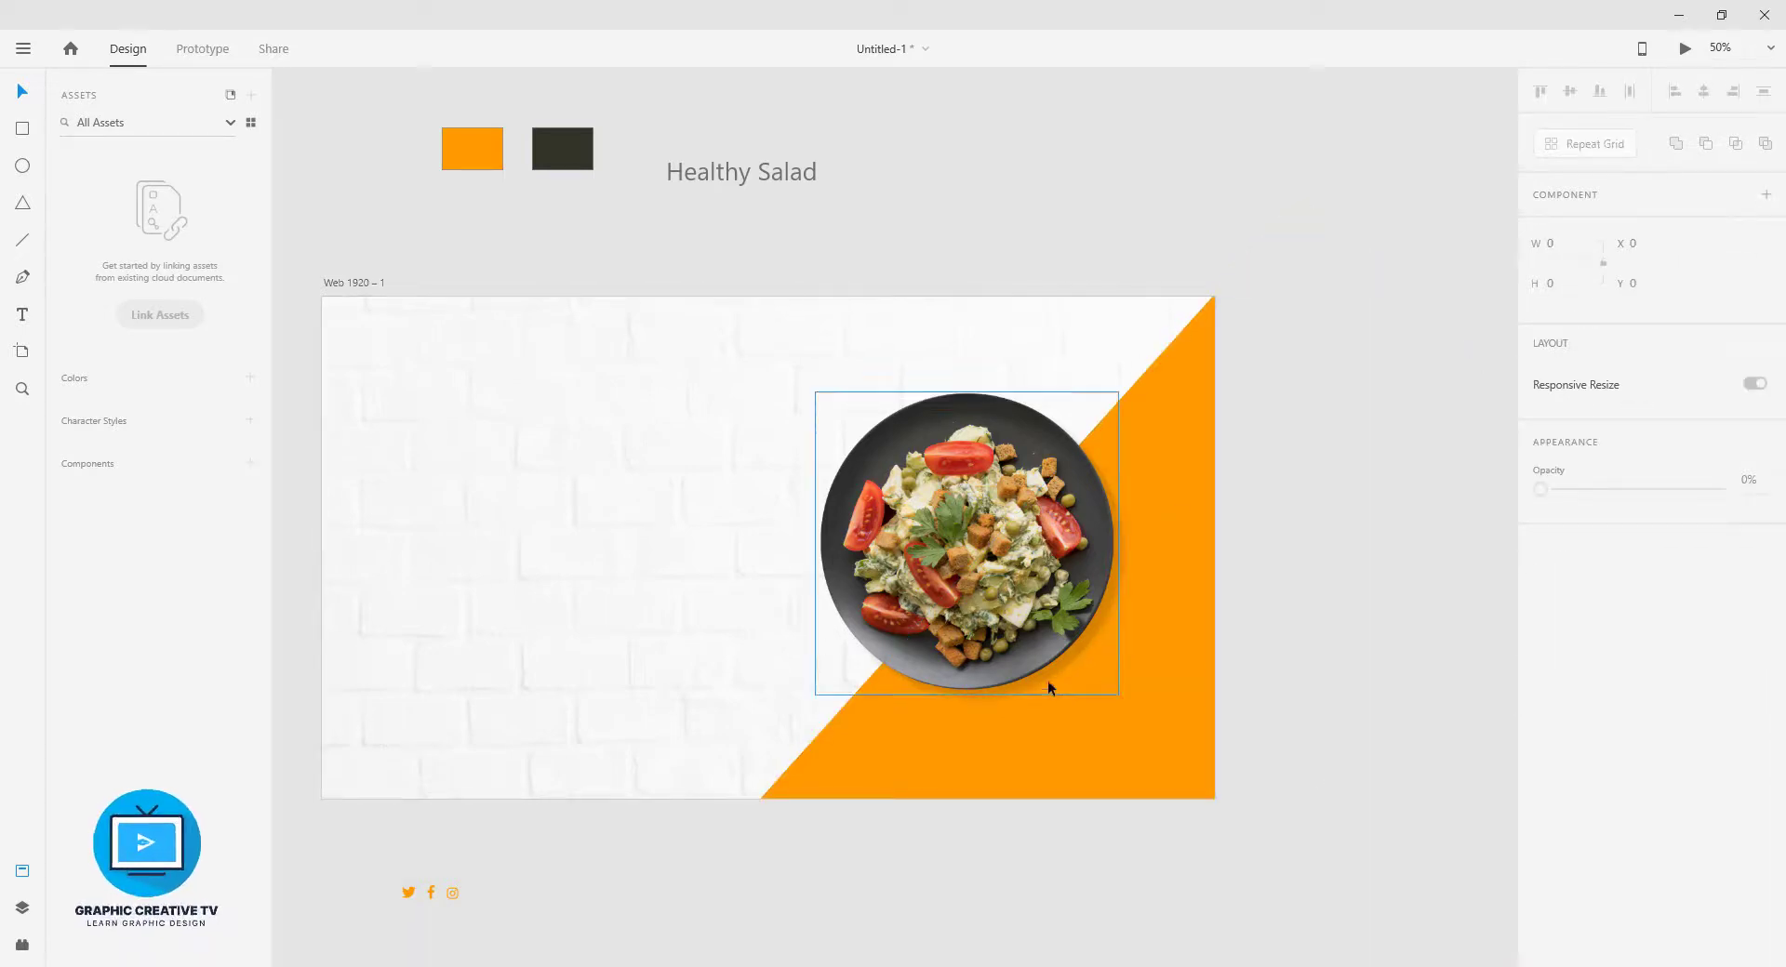
# - Scale the salad plate down slightly to about 635 by 635
pyautogui.scroll(1, 447, 438)
pyautogui.click(976, 588)
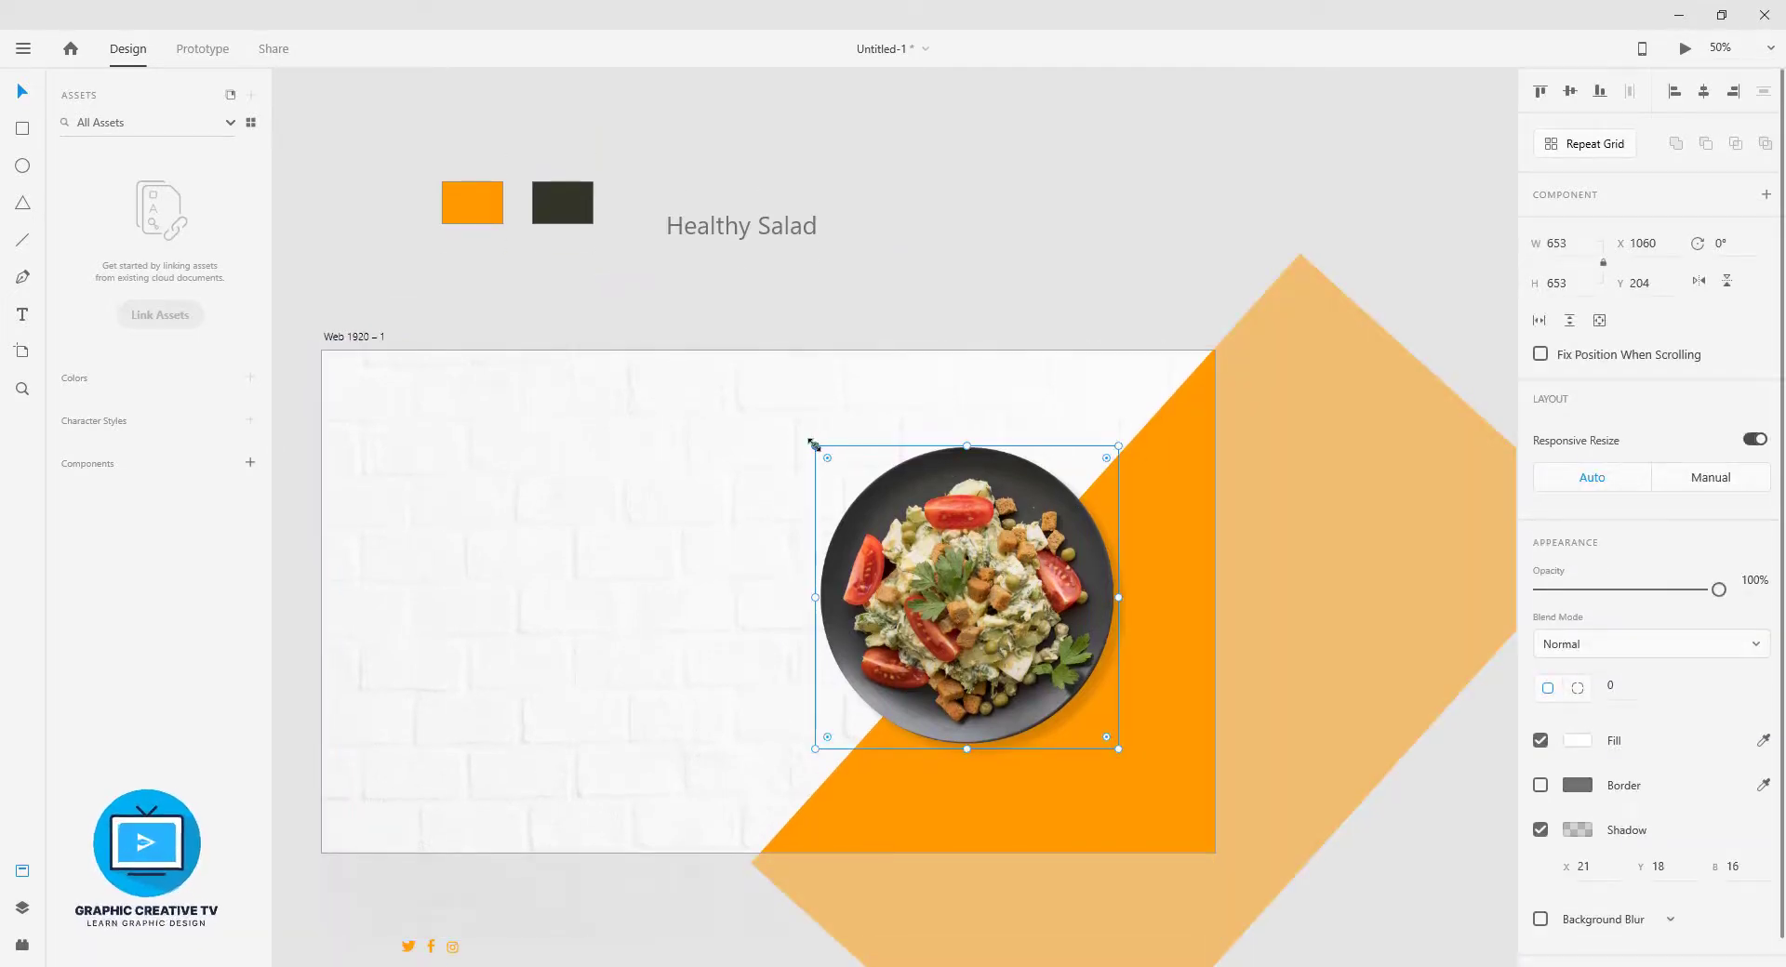
pyautogui.moveTo(814, 445); pyautogui.dragTo(822, 454)
pyautogui.scroll(-3, 938, 626)
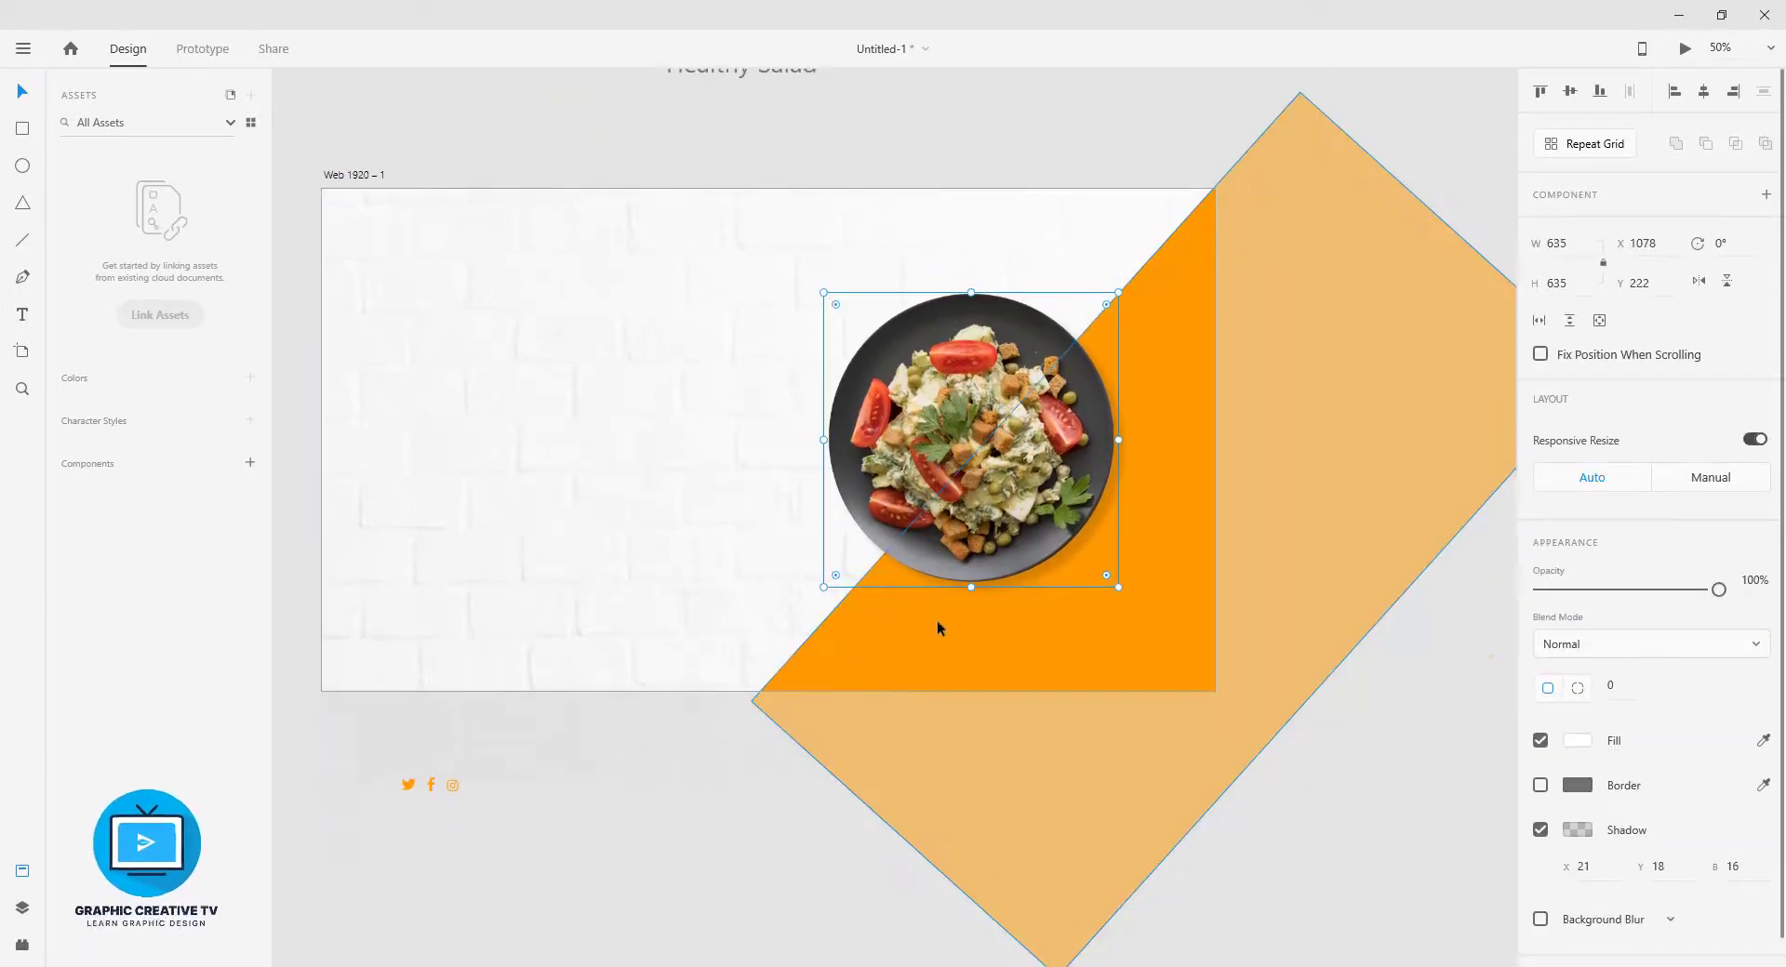
pyautogui.click(1203, 876)
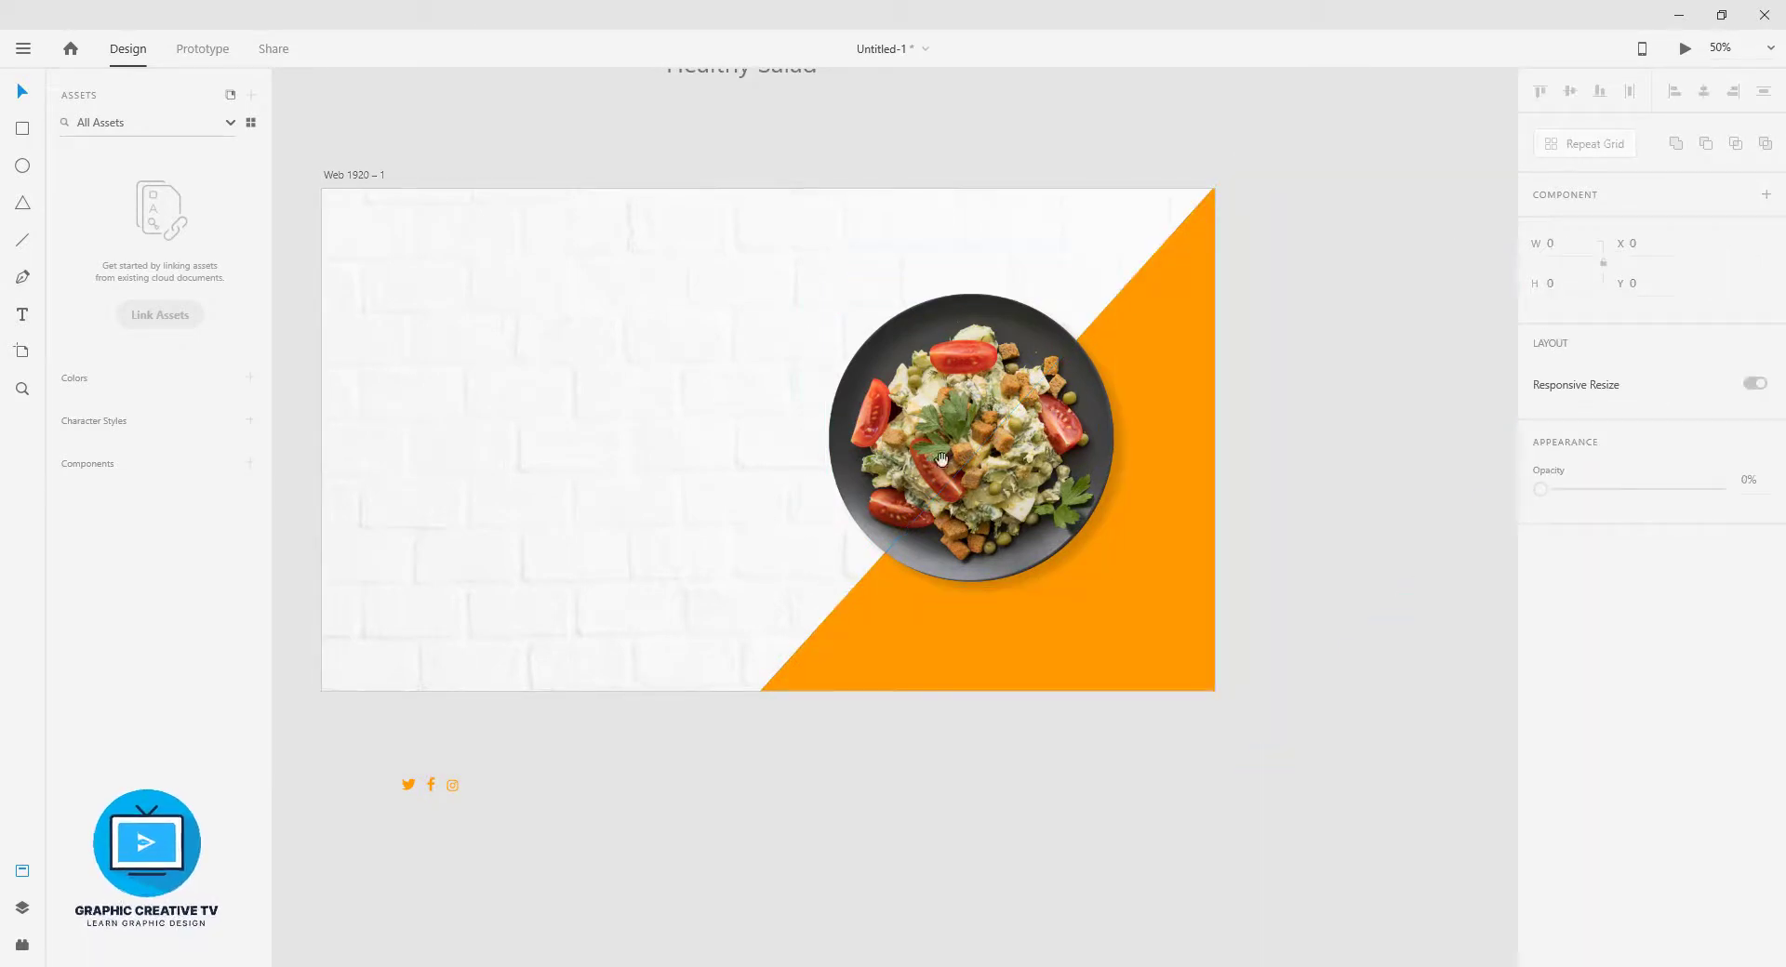
# - Move the Healthy Salad heading onto the brick background beside the plate, at about X 356, Y 386
pyautogui.moveTo(944, 425)
pyautogui.mouseDown()
pyautogui.moveTo(1194, 534)
pyautogui.moveTo(1183, 570)
pyautogui.mouseUp()
pyautogui.moveTo(972, 209); pyautogui.dragTo(797, 530)
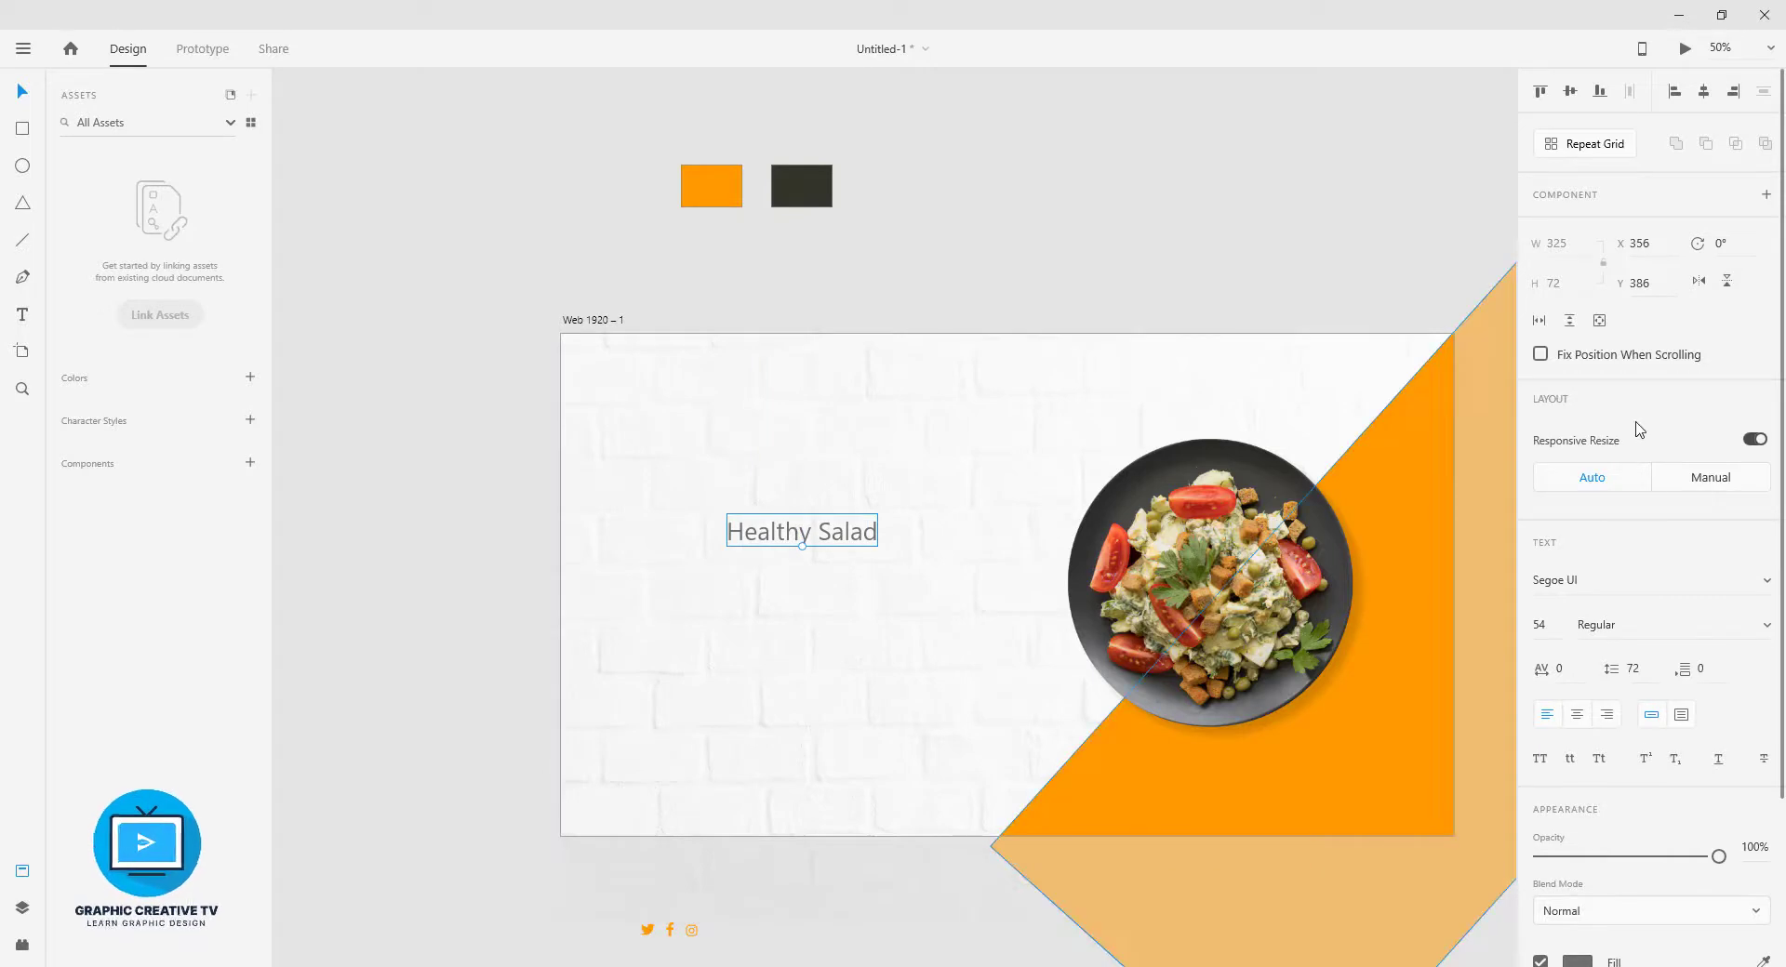
# - Try out successive fonts on the Healthy Salad heading, from Segoe UI through the Sitka and STMZH families
pyautogui.click(1589, 589)
pyautogui.press('Down')
pyautogui.press('Down')
pyautogui.press('Down')
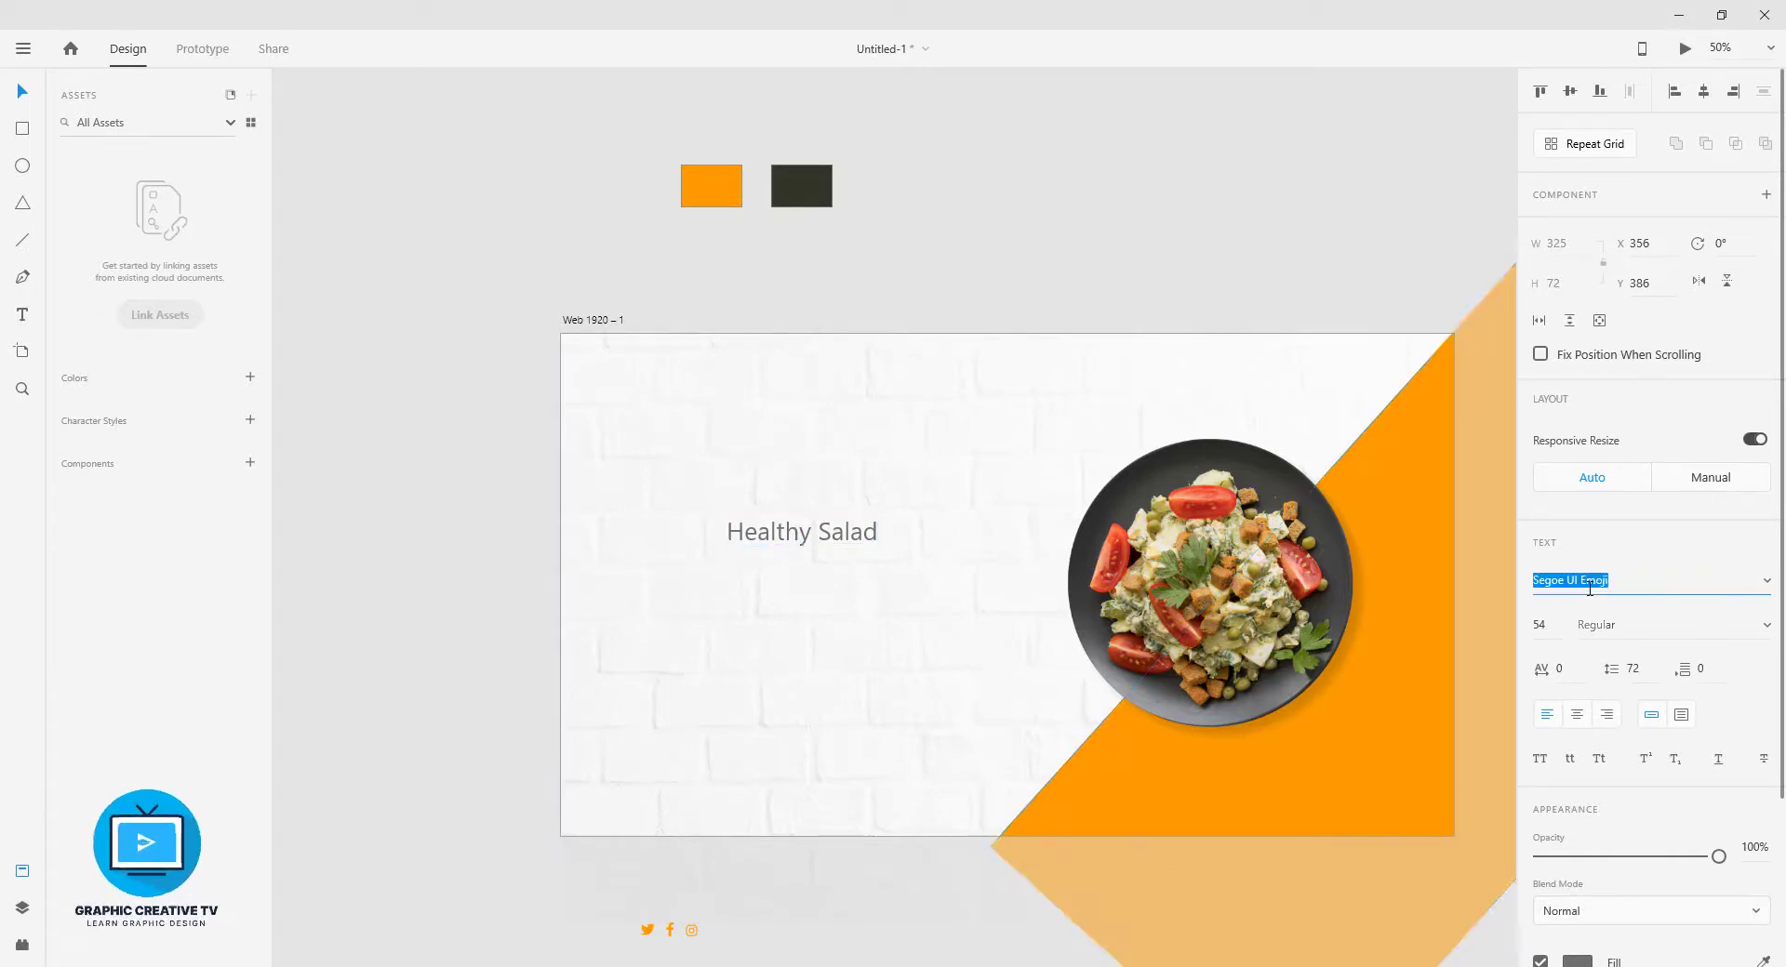
pyautogui.press('Down')
pyautogui.press('Down')
pyautogui.press('Down')
pyautogui.press('Down')
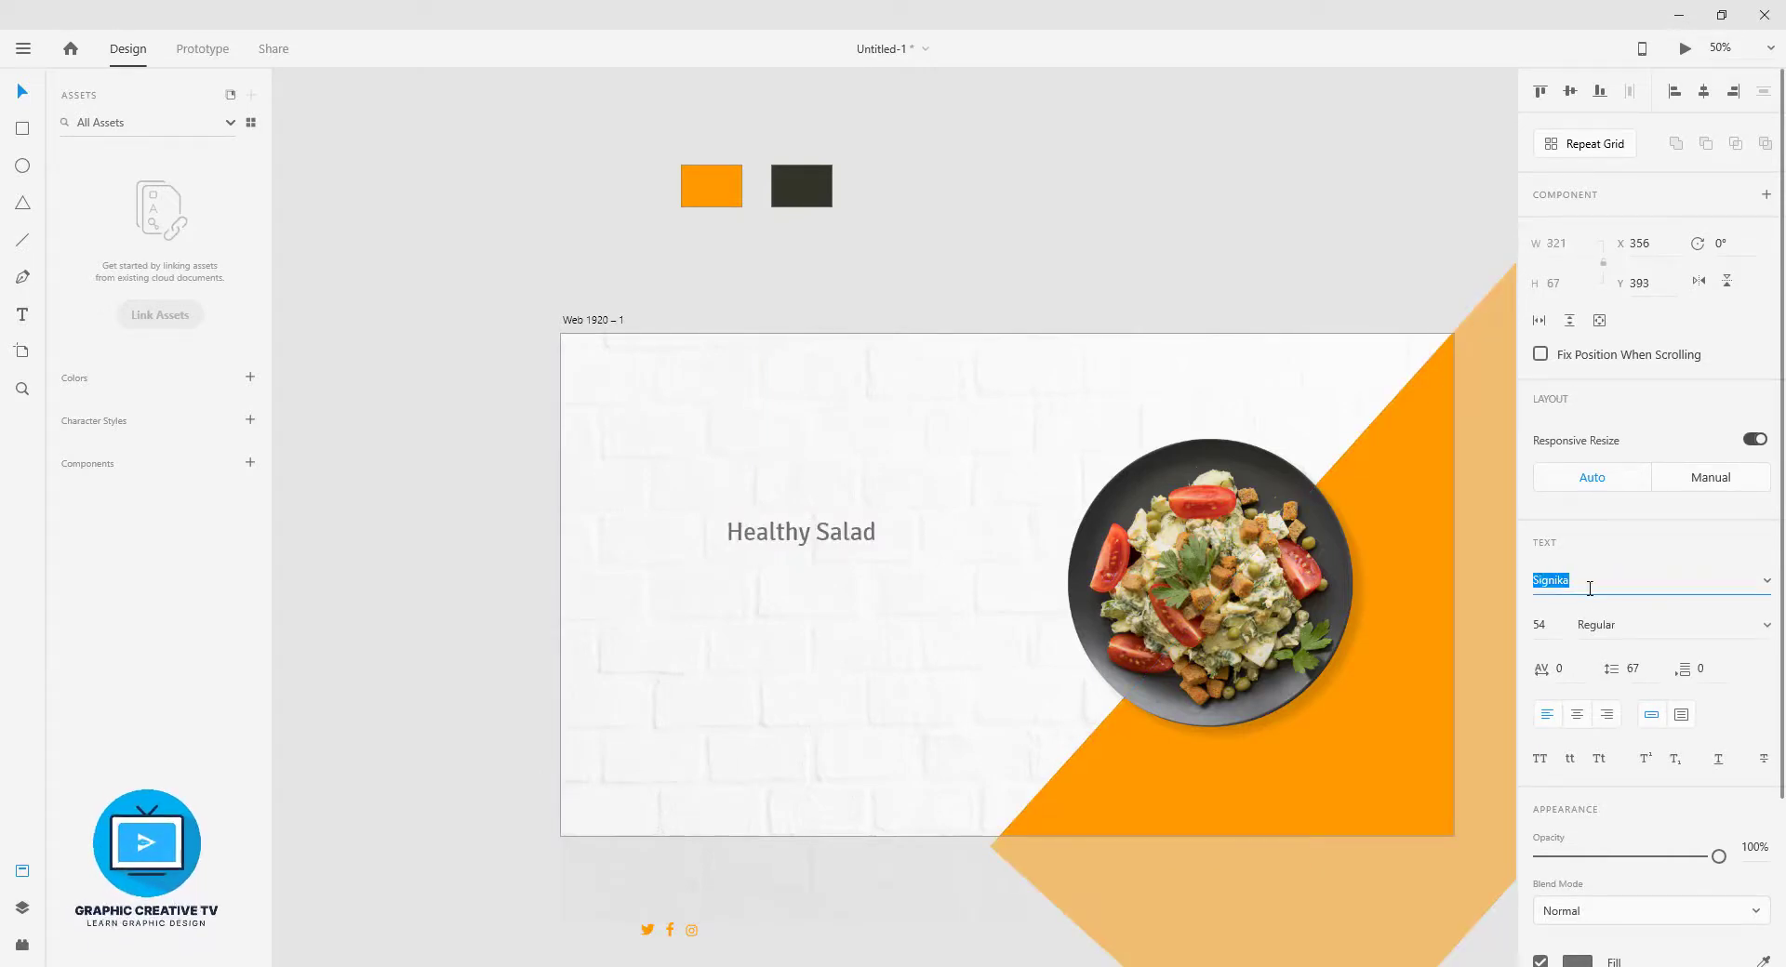
pyautogui.press('Down')
pyautogui.press('Down')
pyautogui.press('Down')
pyautogui.press('Down')
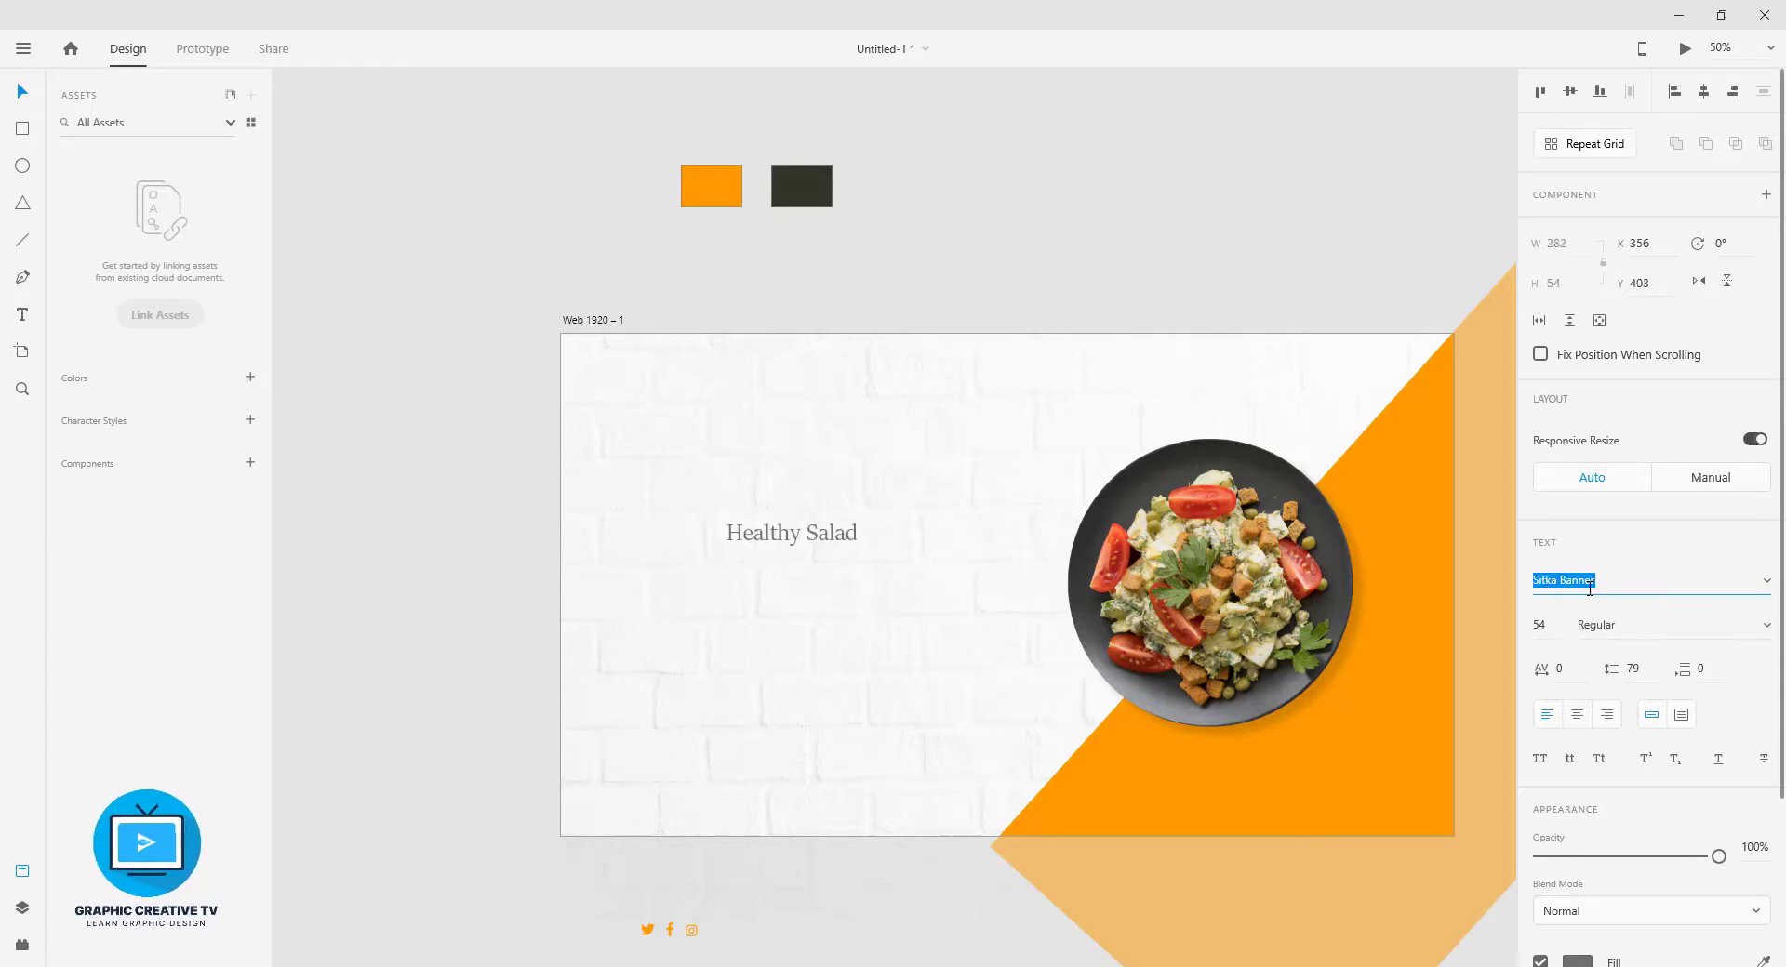
pyautogui.press('Down')
pyautogui.press('Down')
pyautogui.press('Down')
pyautogui.press('Down')
pyautogui.press('Down')
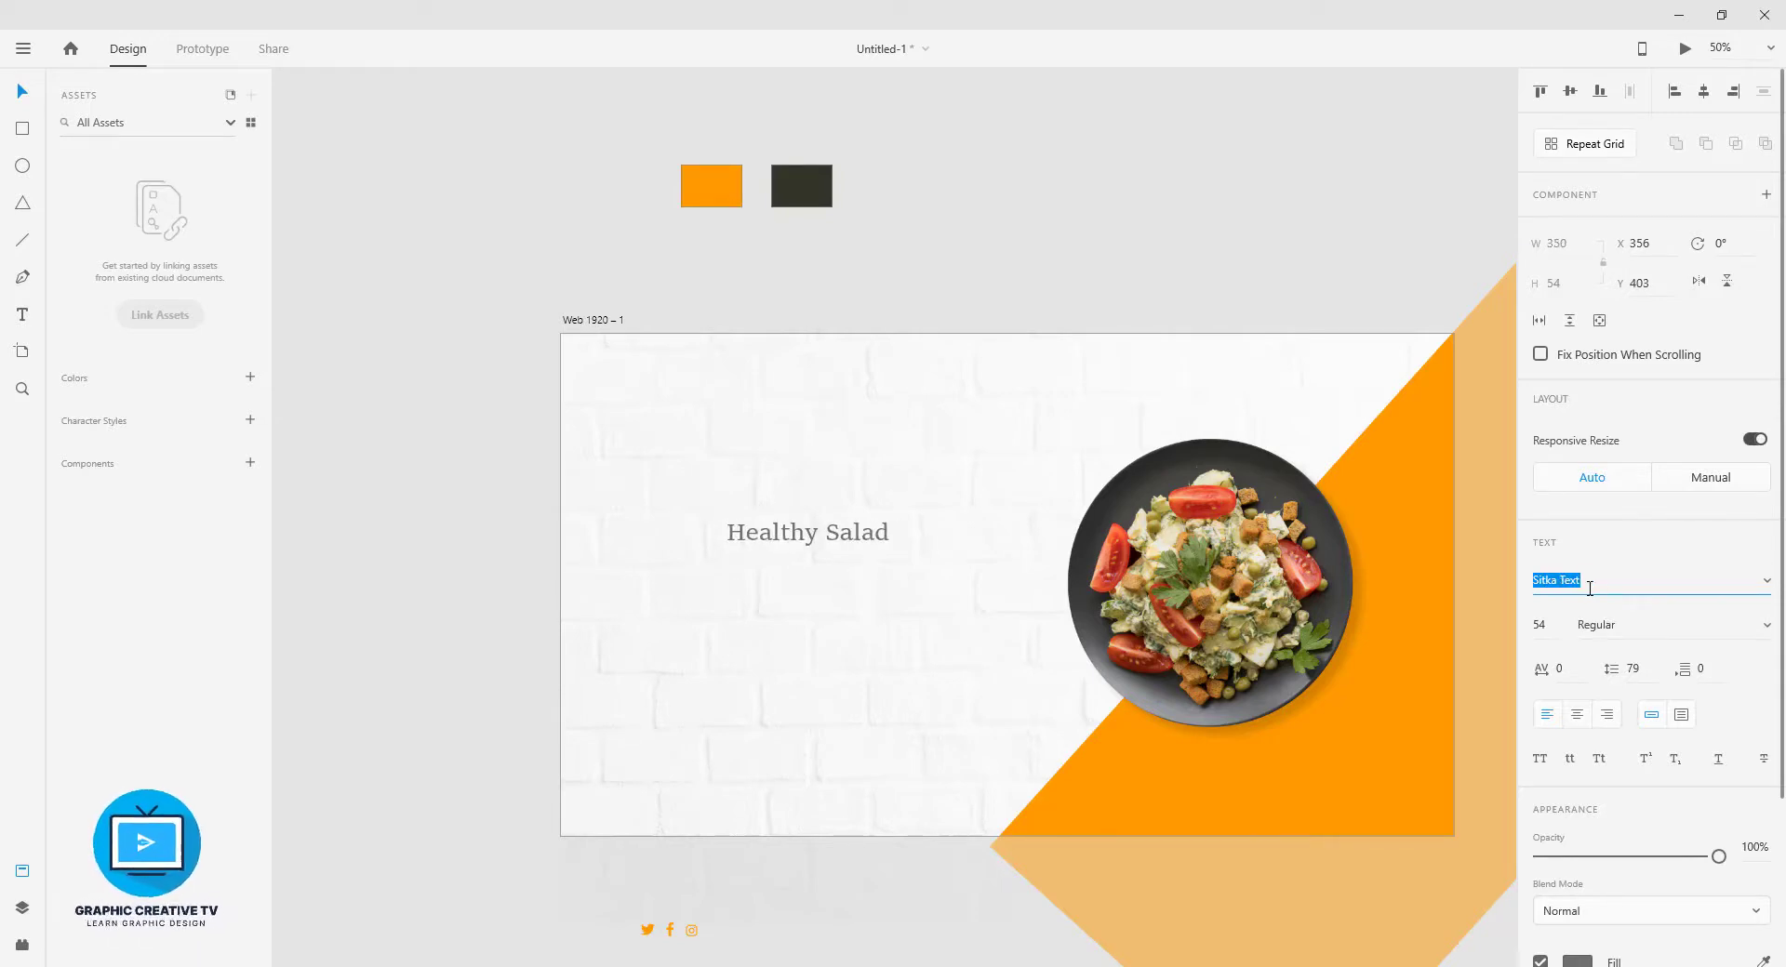
pyautogui.press('Down')
pyautogui.press('Down')
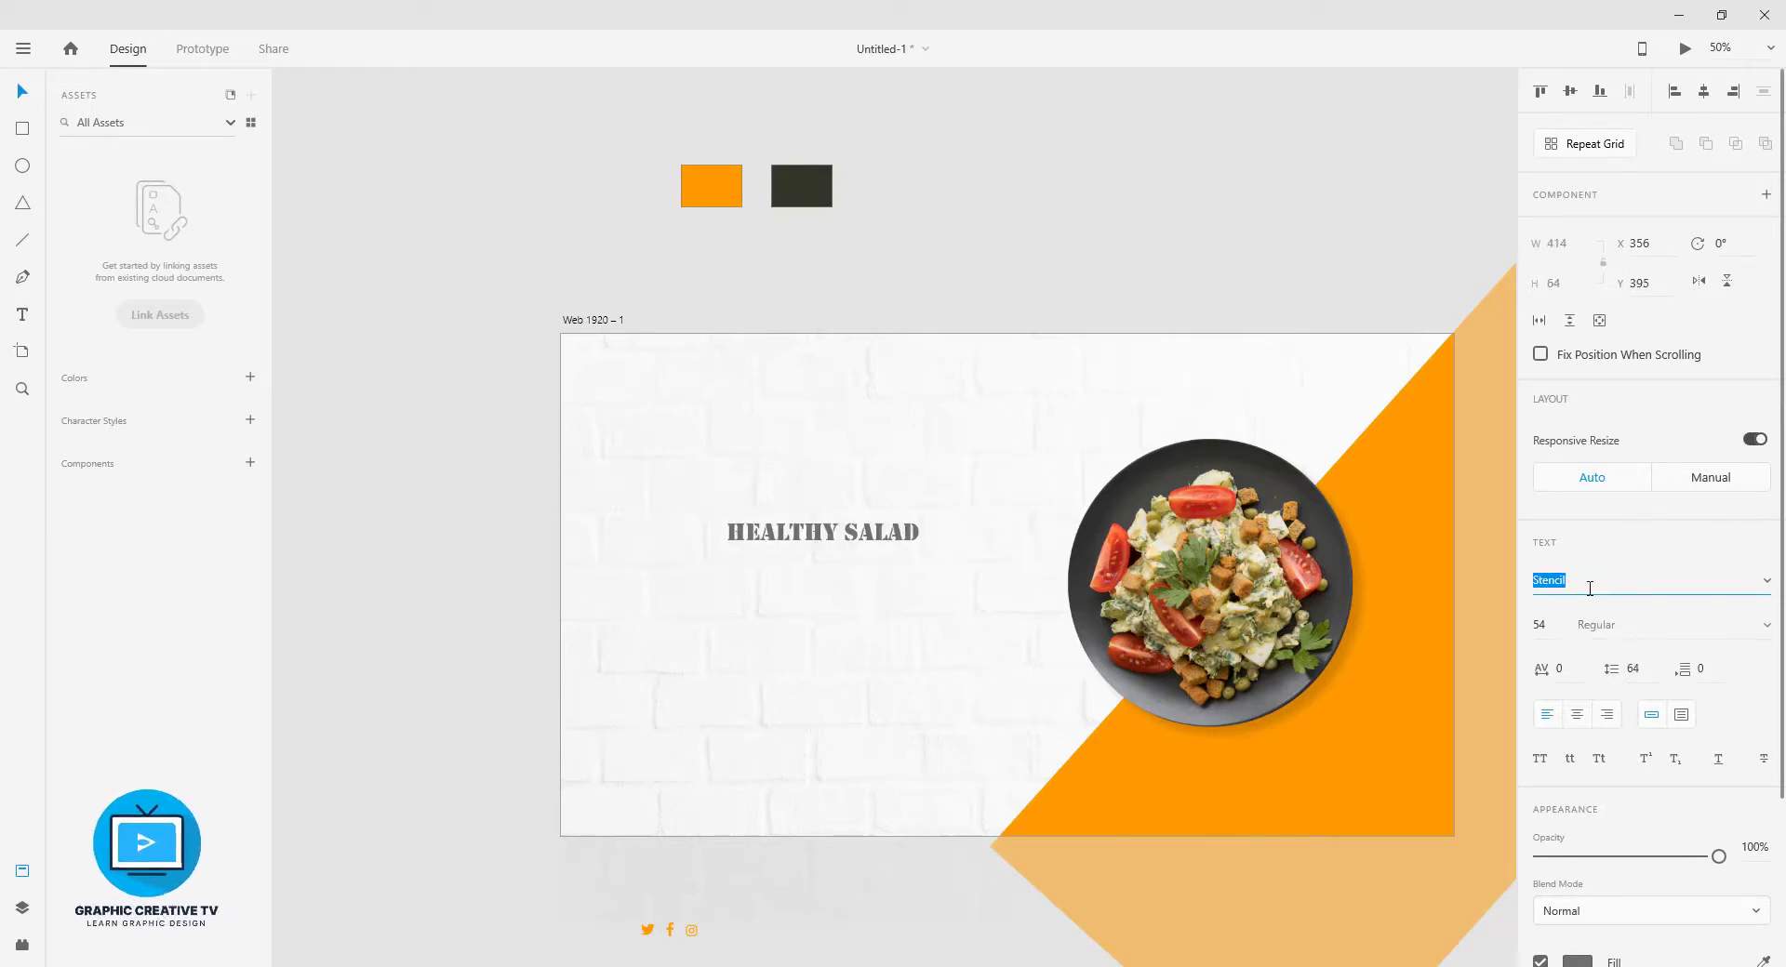
pyautogui.press('Down')
pyautogui.press('Down')
pyautogui.press('Down')
pyautogui.press('Down')
pyautogui.press('Down')
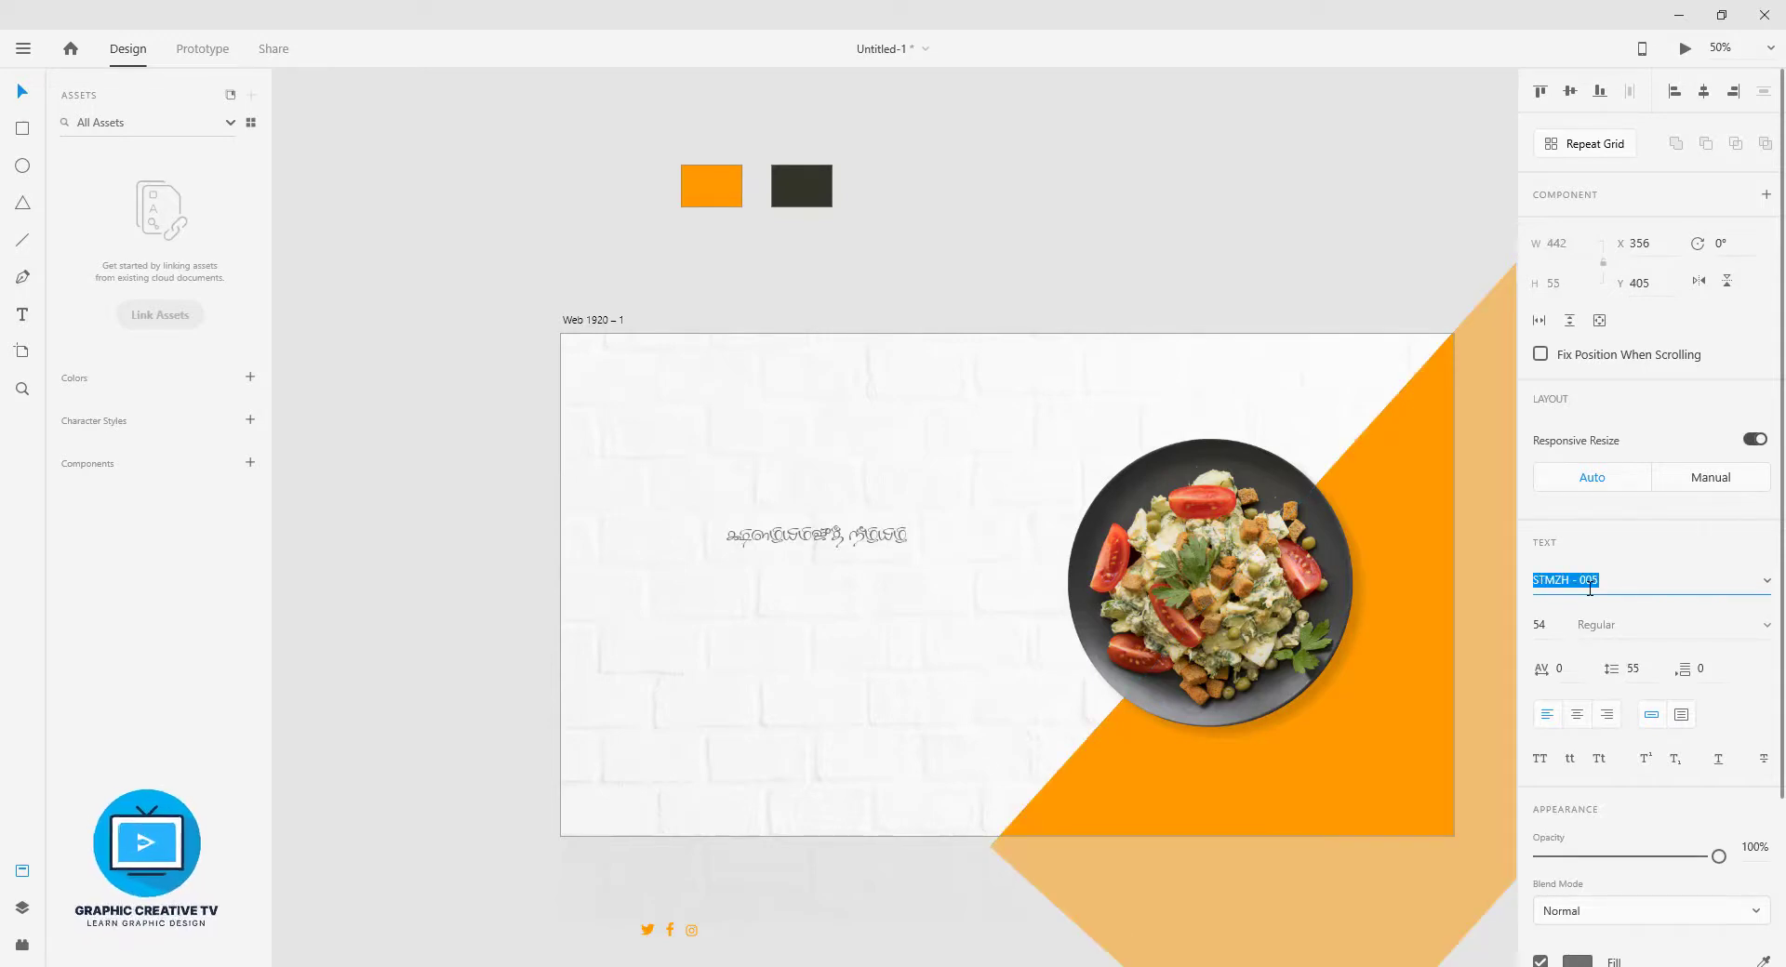
pyautogui.press('Down')
pyautogui.press('Down')
pyautogui.press('Down')
pyautogui.press('Down')
pyautogui.press('Down')
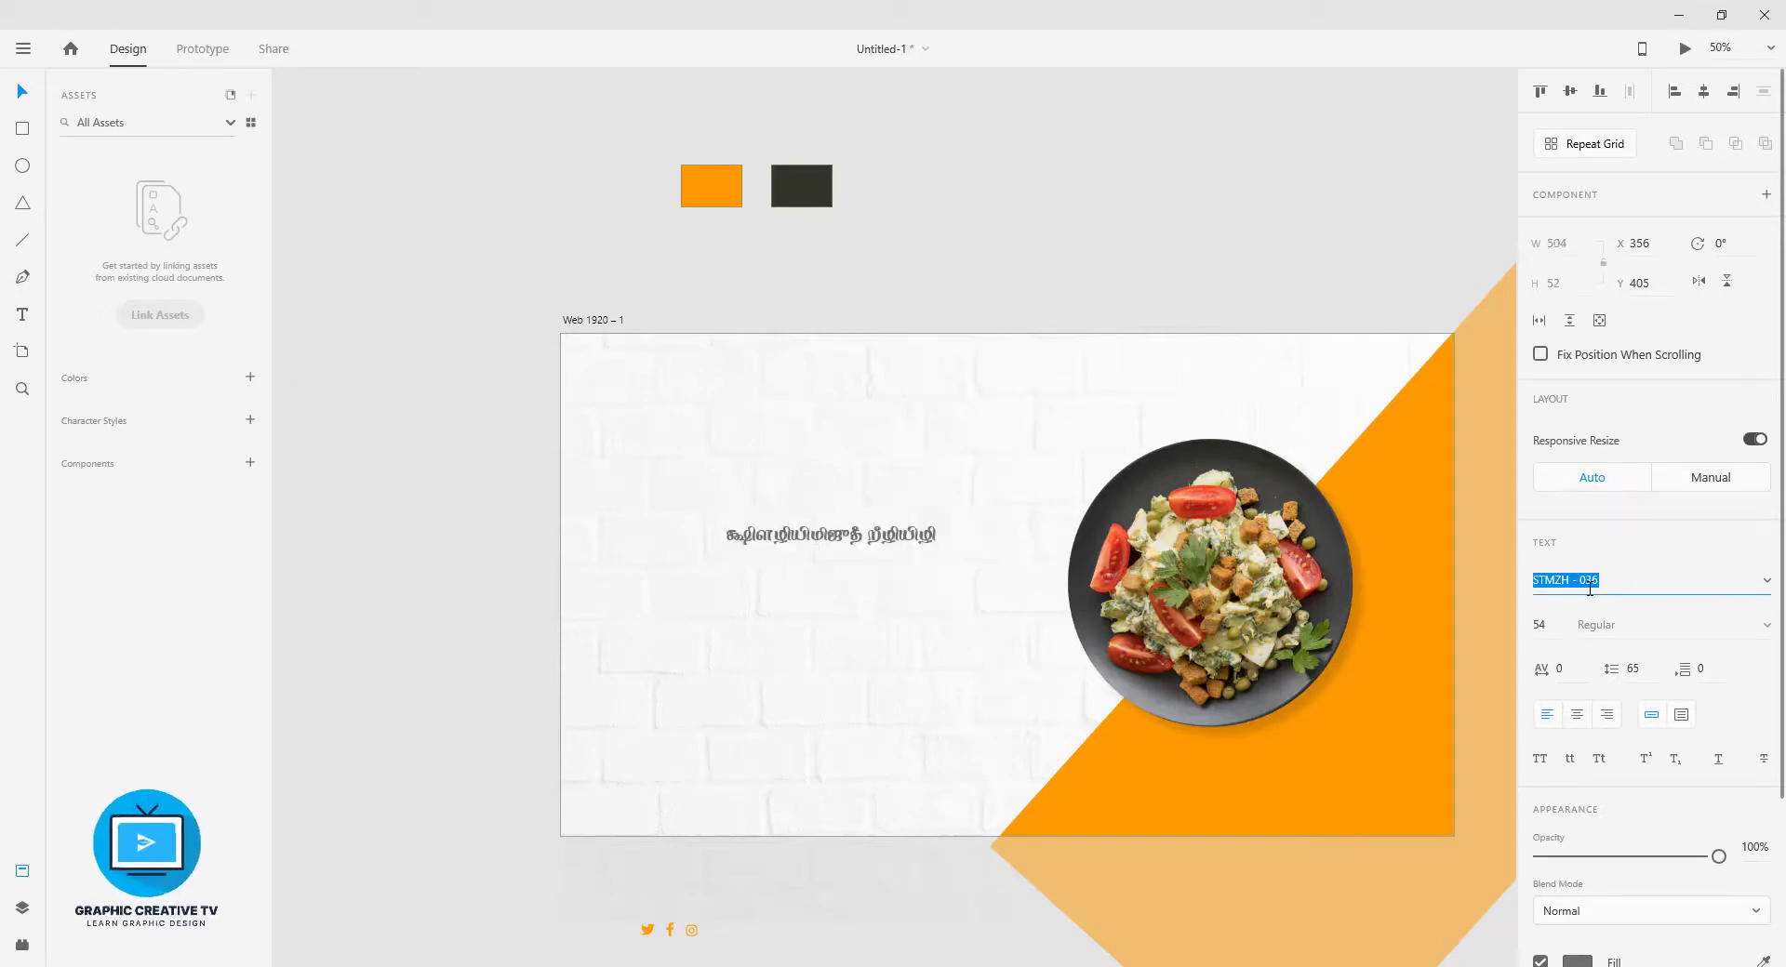
pyautogui.press('Down')
pyautogui.press('Down')
pyautogui.press('Down')
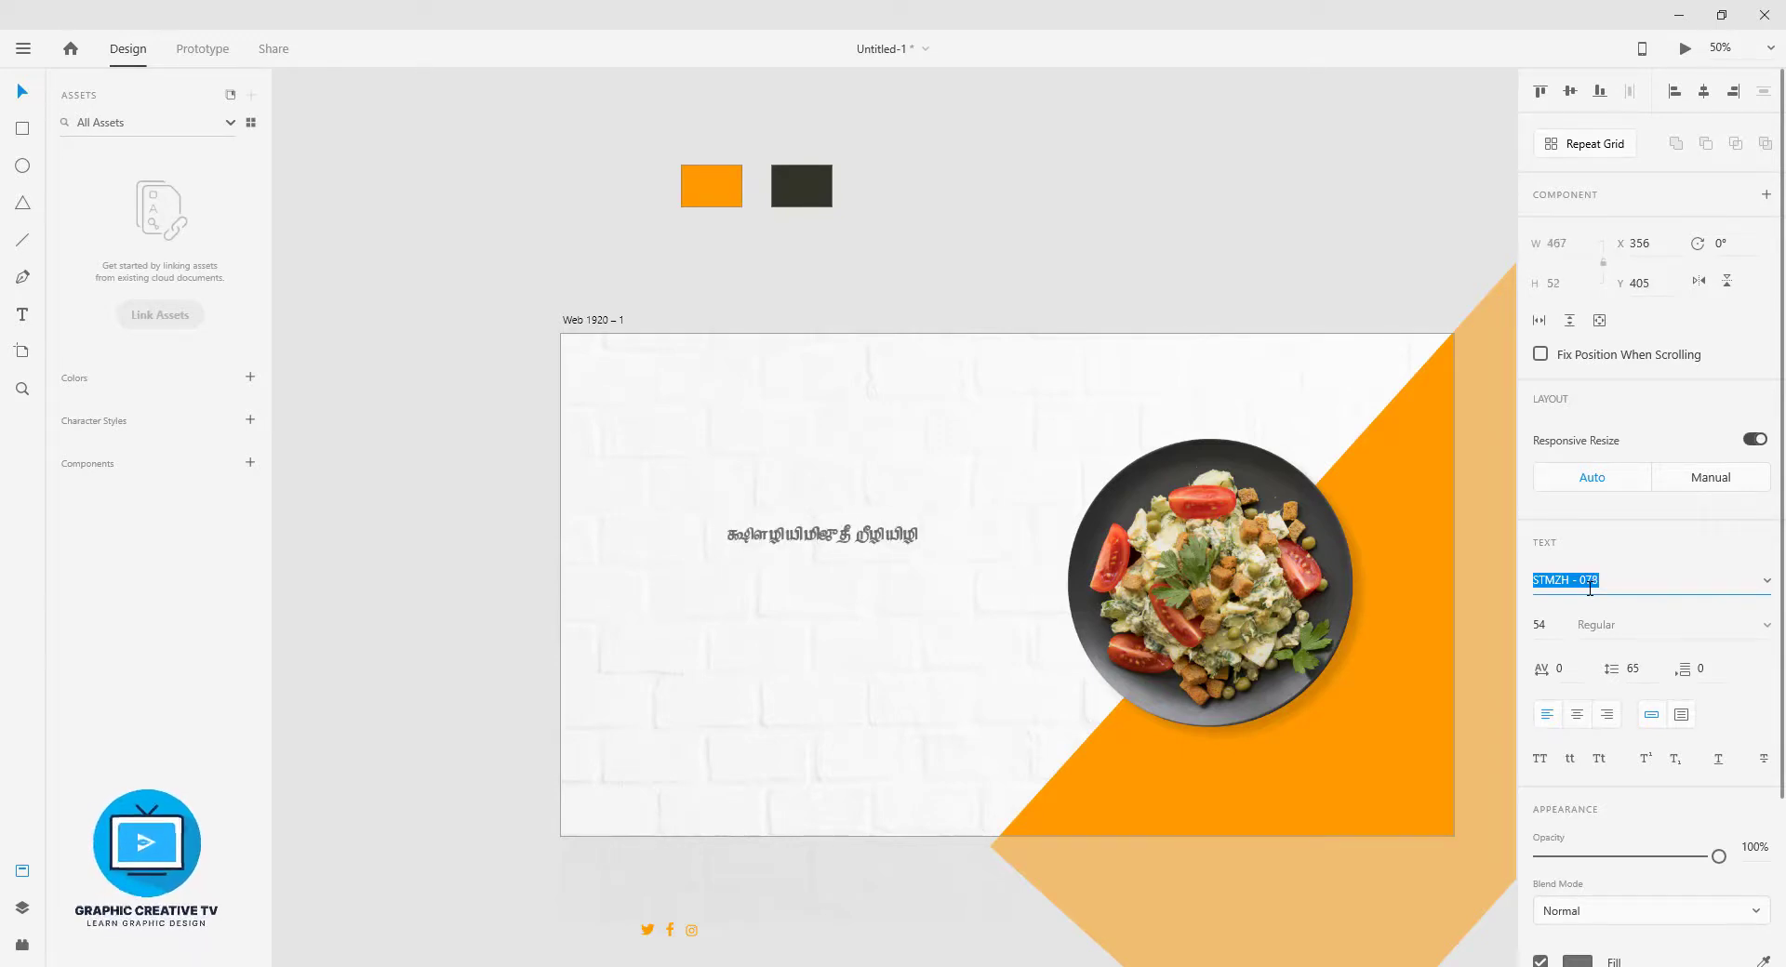
pyautogui.press('Down')
pyautogui.press('Down')
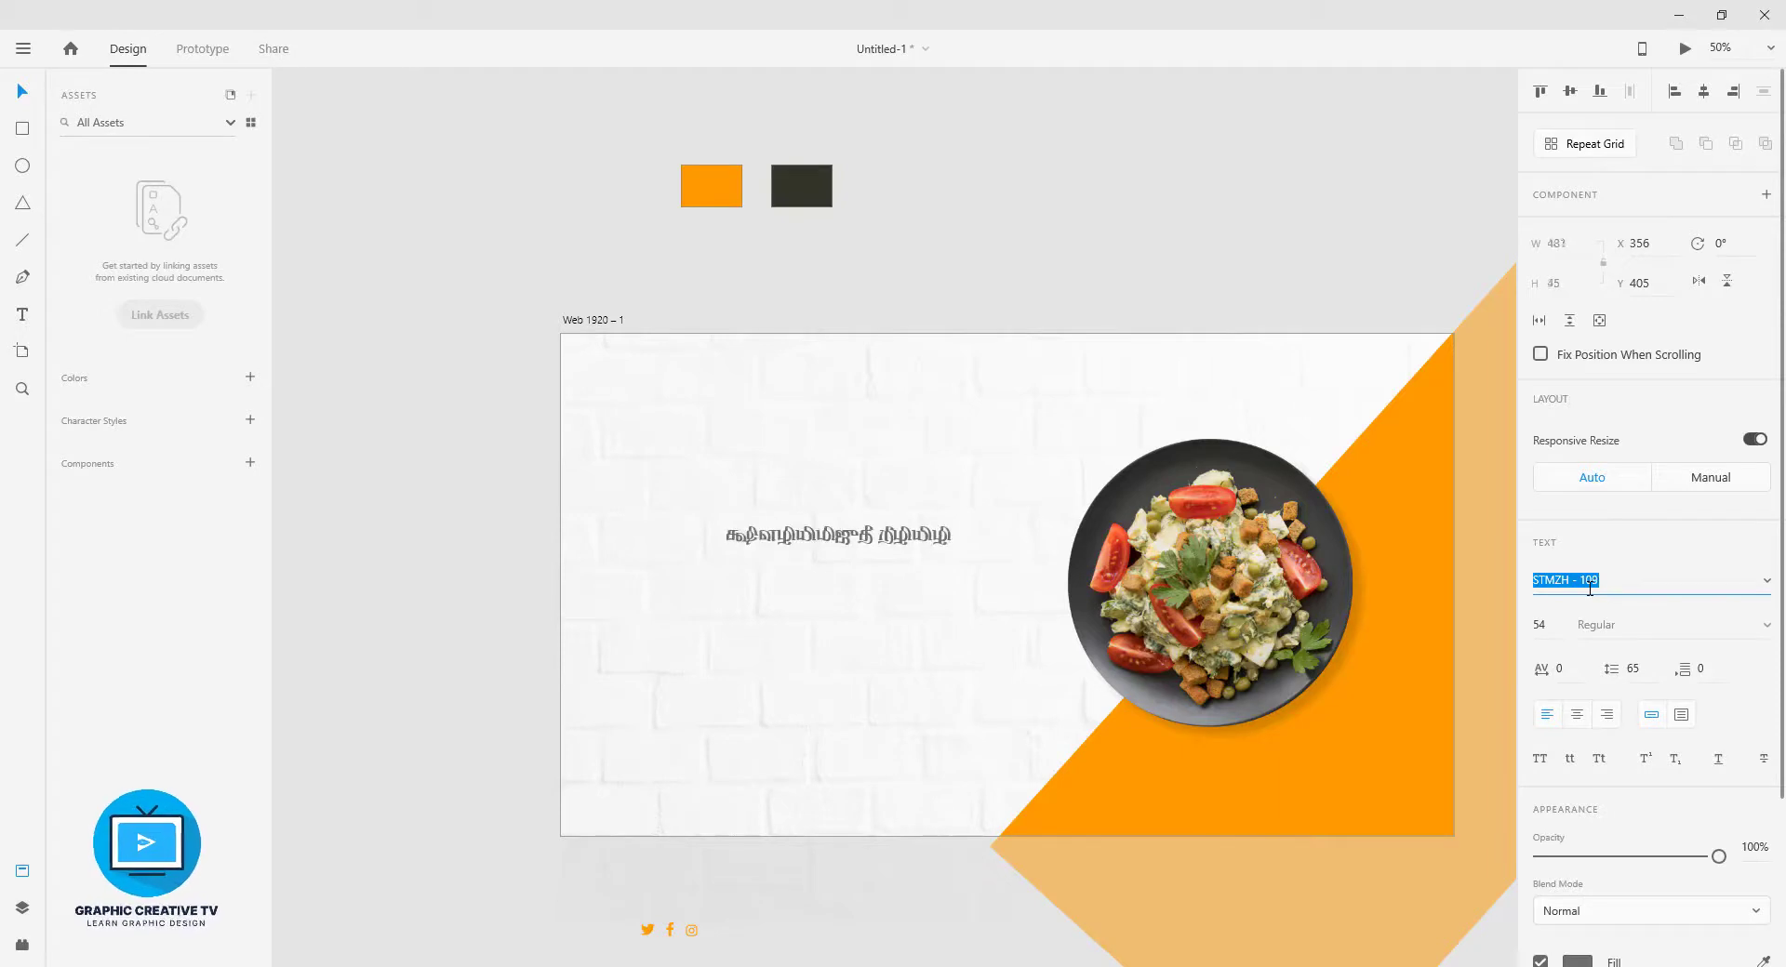
# - Set the Healthy Salad heading in Poppins Medium with all letters in uppercase
pyautogui.write('Poppins')
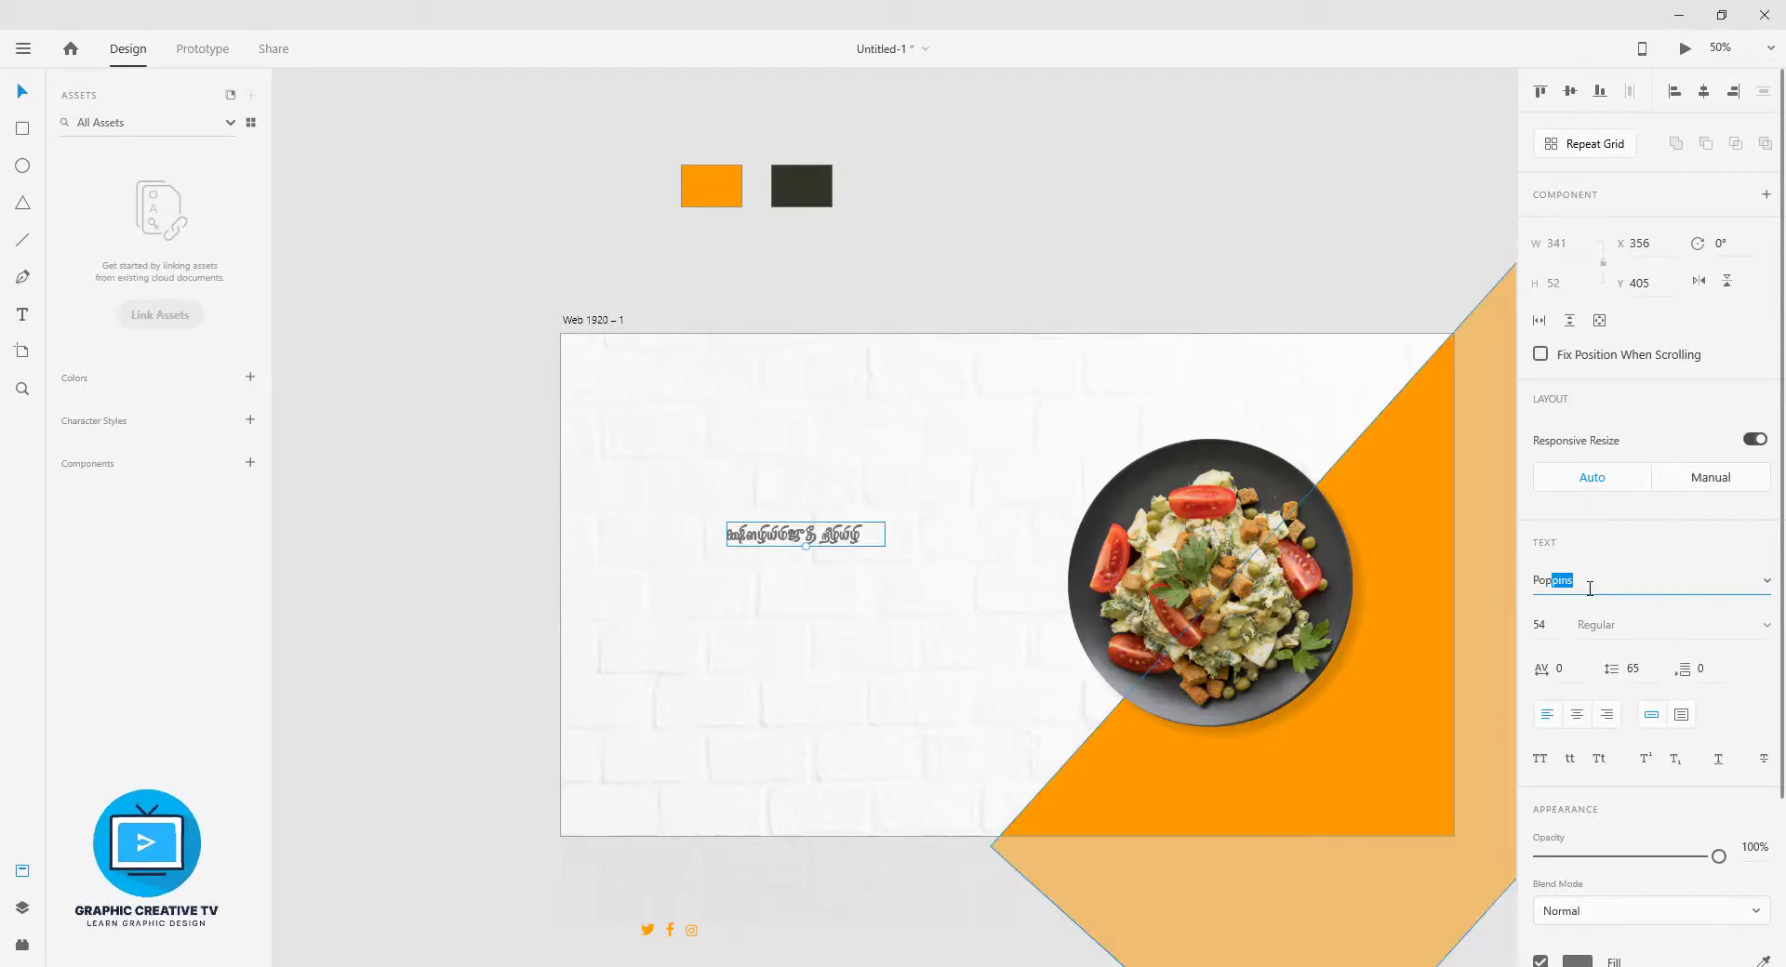
pyautogui.press('Return')
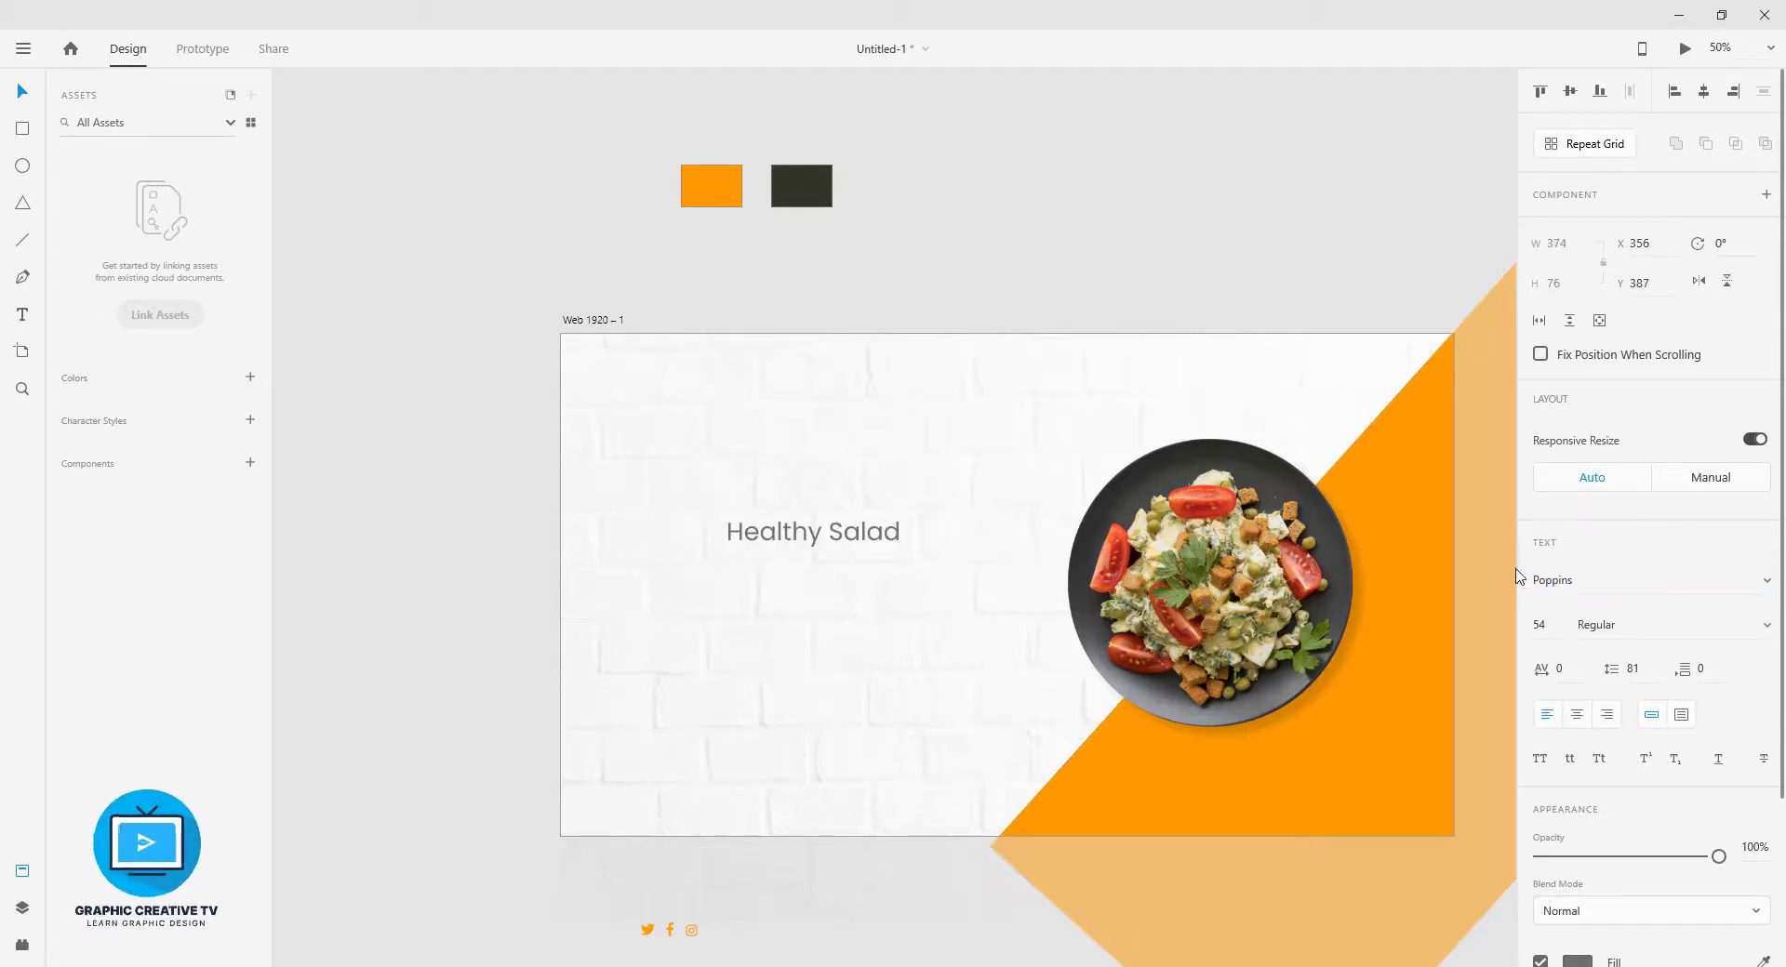
pyautogui.click(1767, 630)
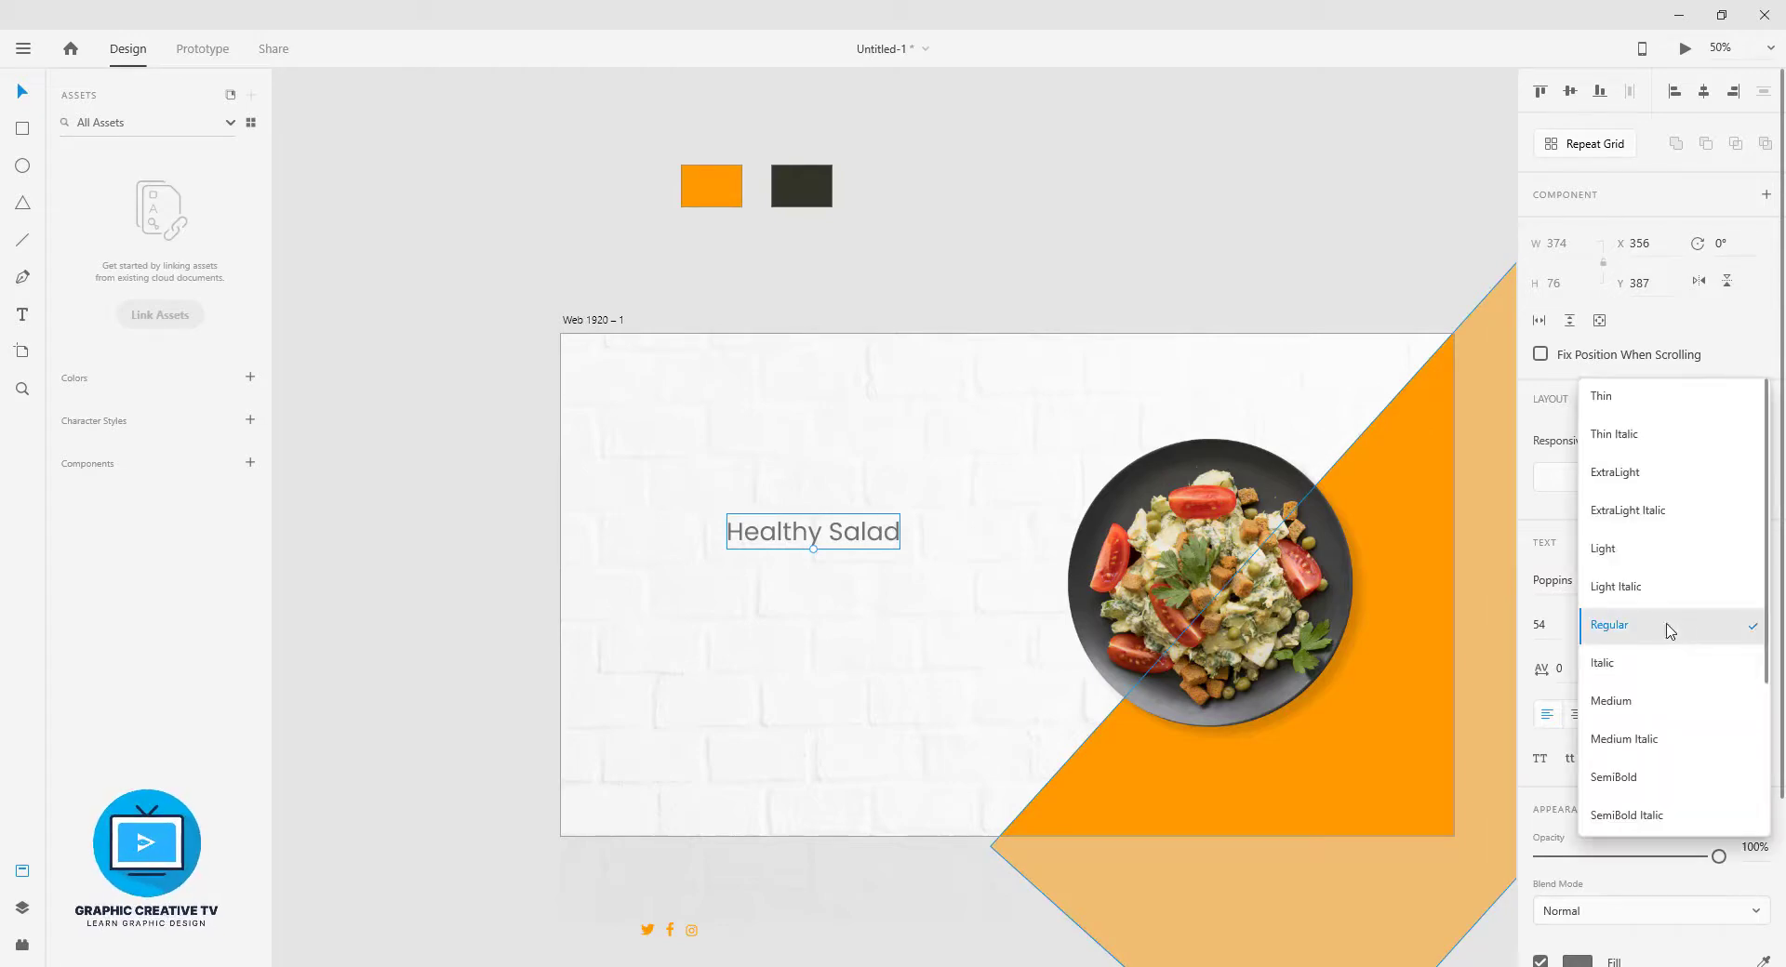
pyautogui.click(1628, 699)
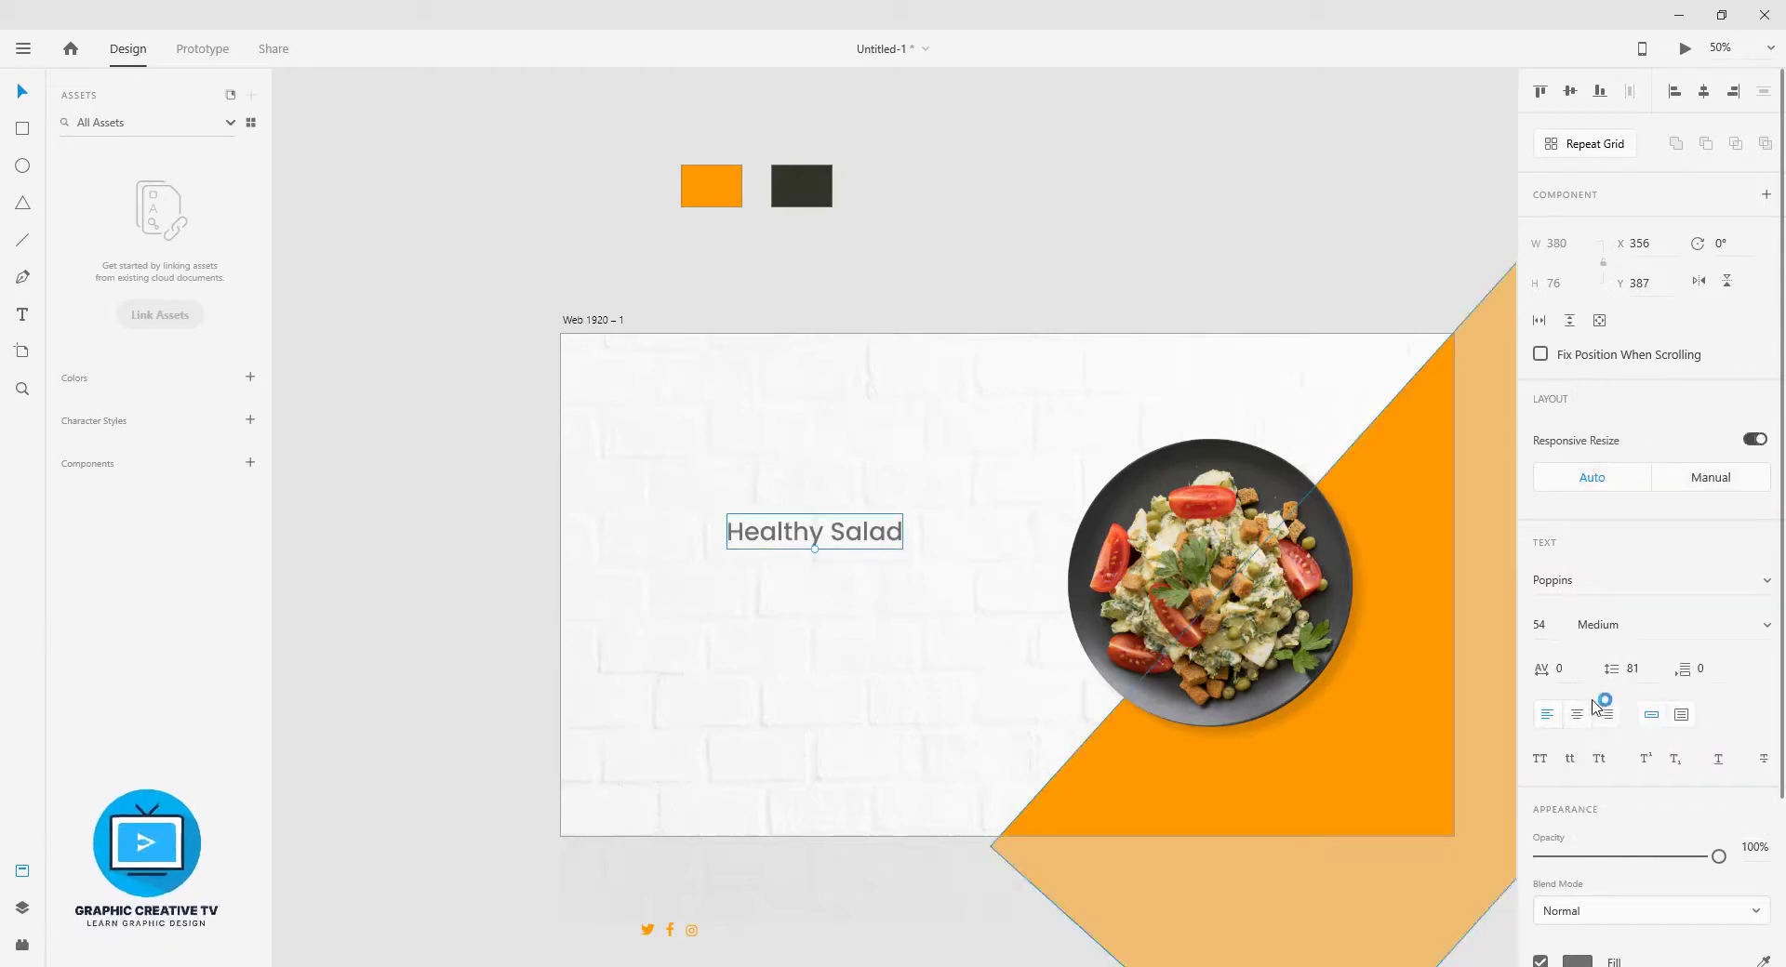
pyautogui.click(1539, 758)
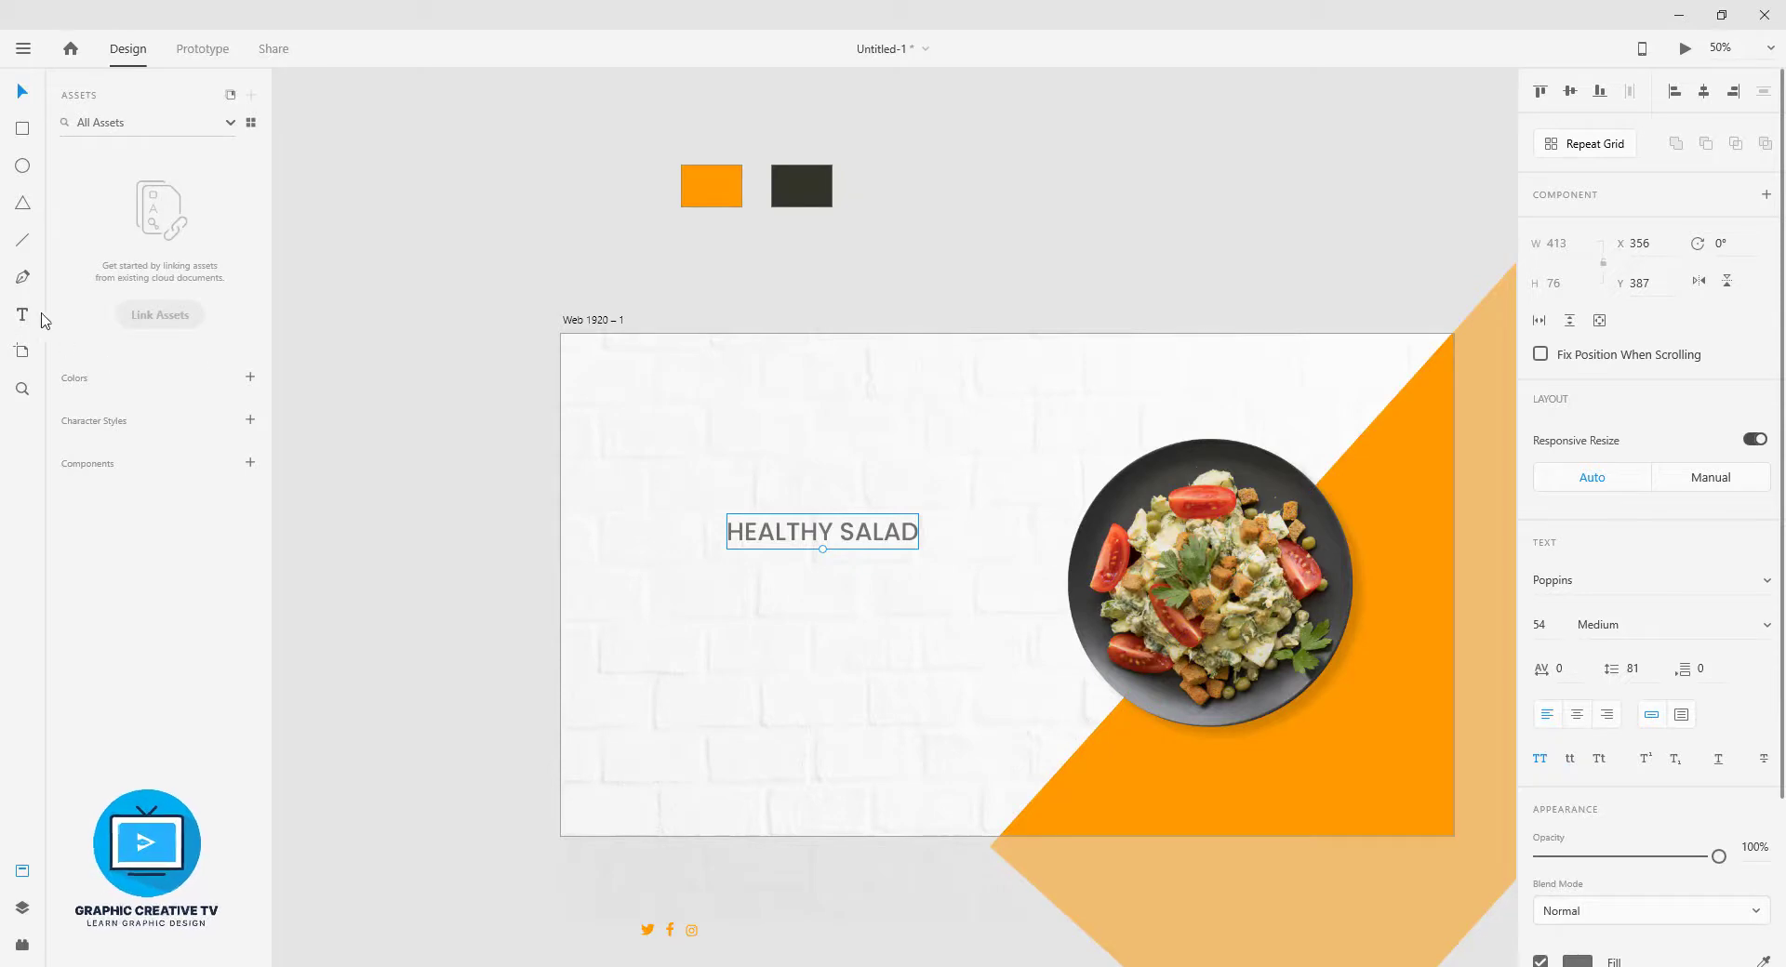
# - Fill the heading with the orange sampled from the colour swatch above the artboard
pyautogui.doubleClick(848, 531)
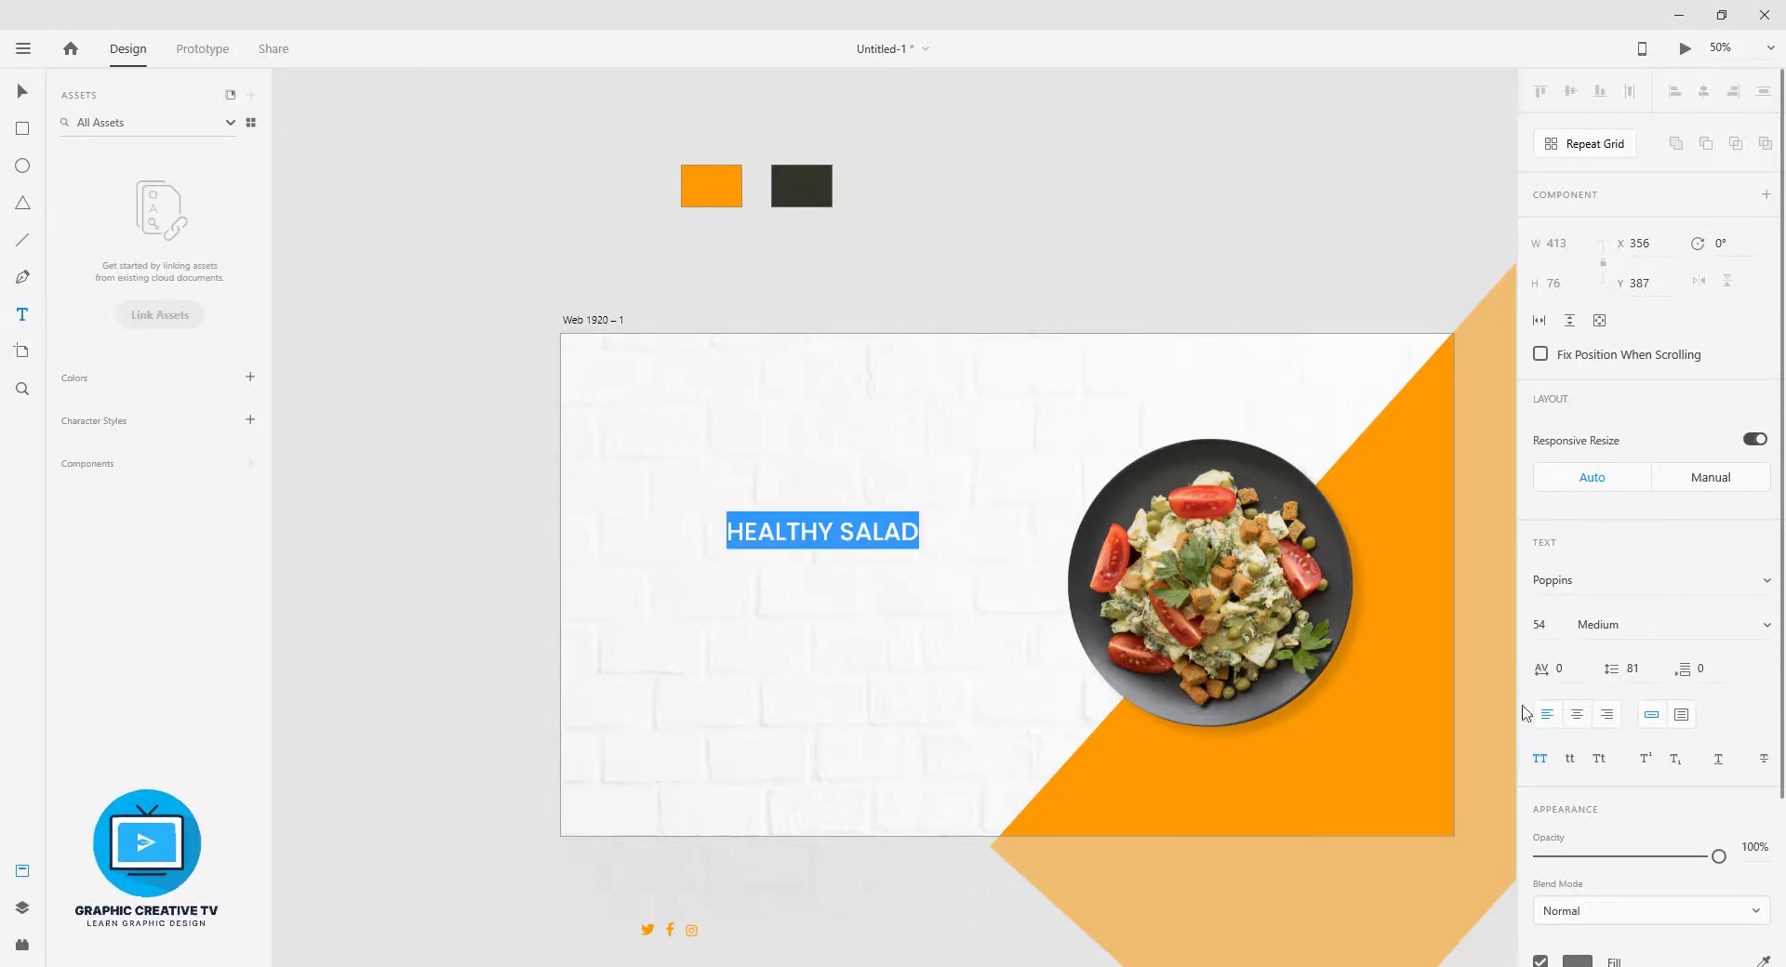
pyautogui.scroll(-2, 1692, 793)
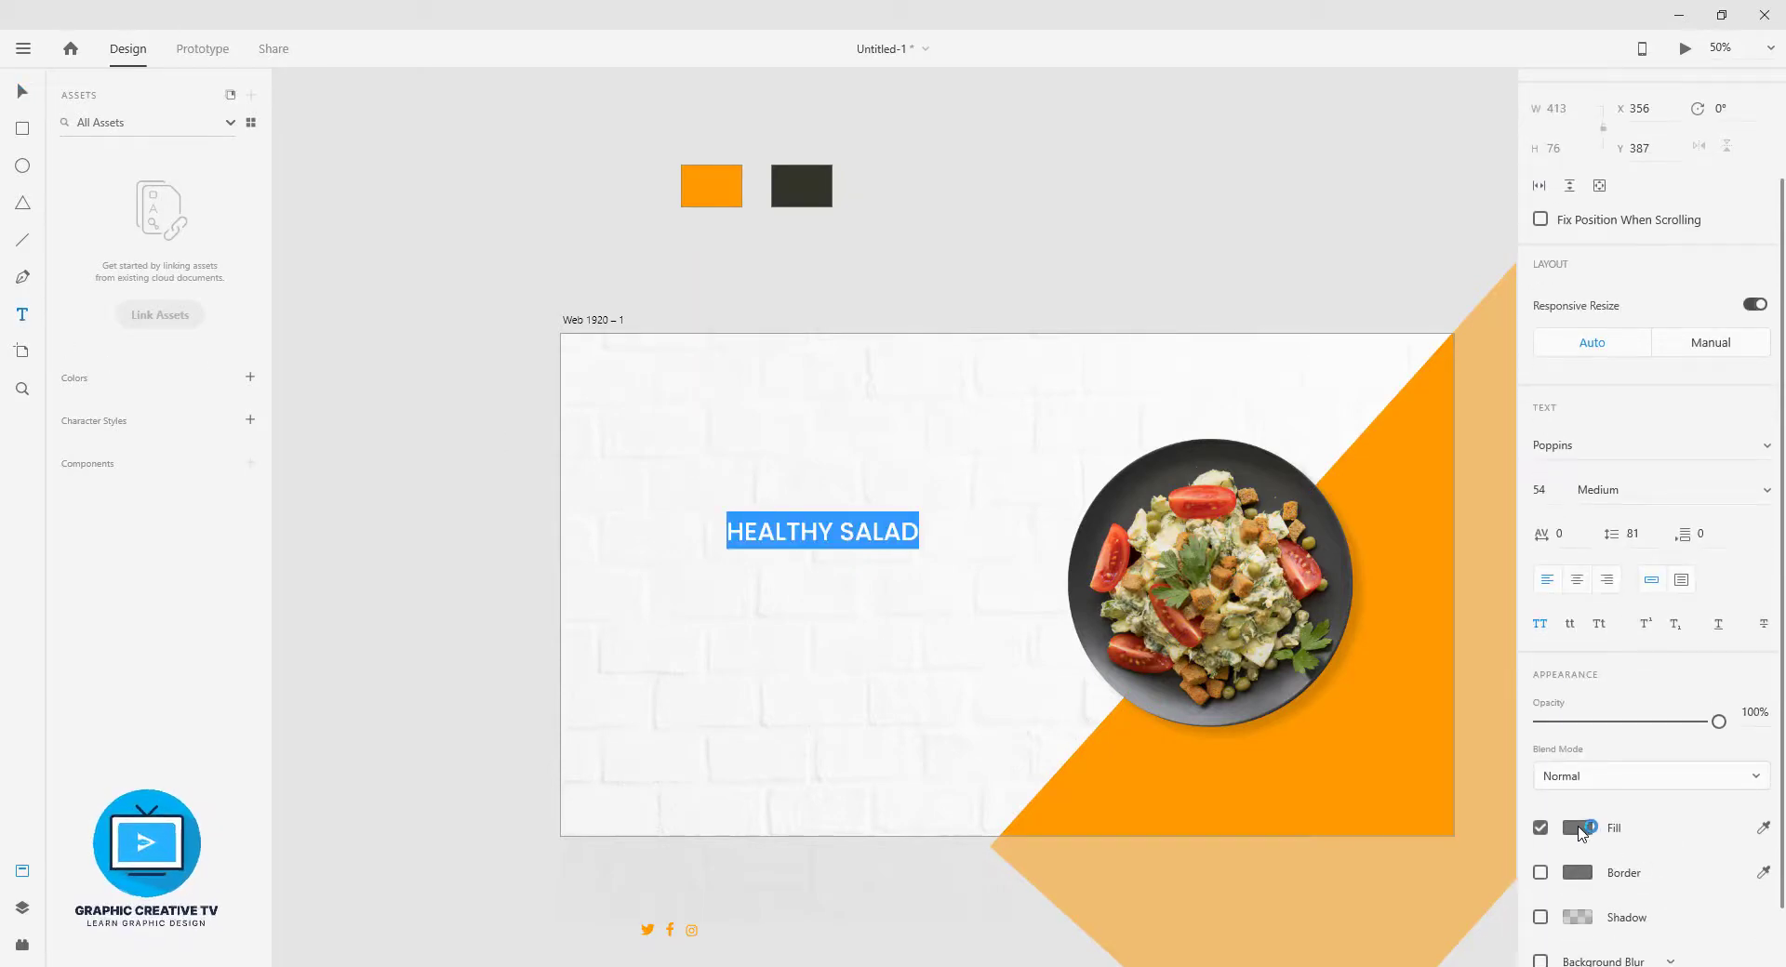
pyautogui.click(1578, 830)
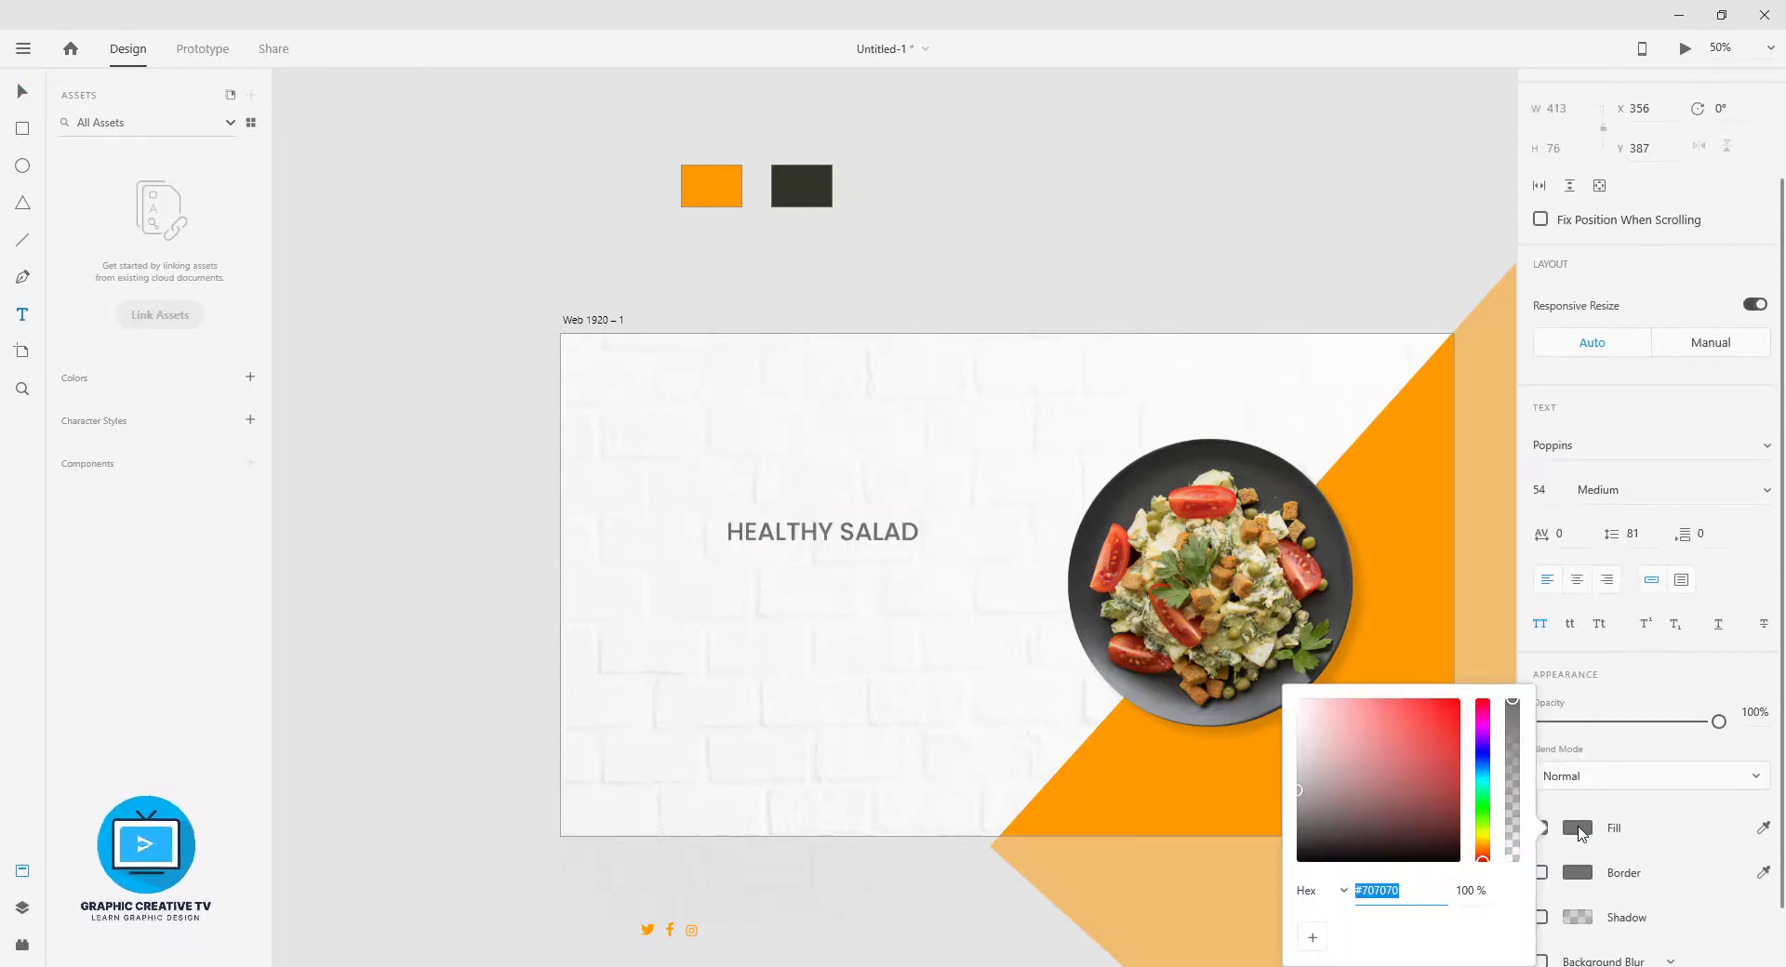
pyautogui.click(1757, 837)
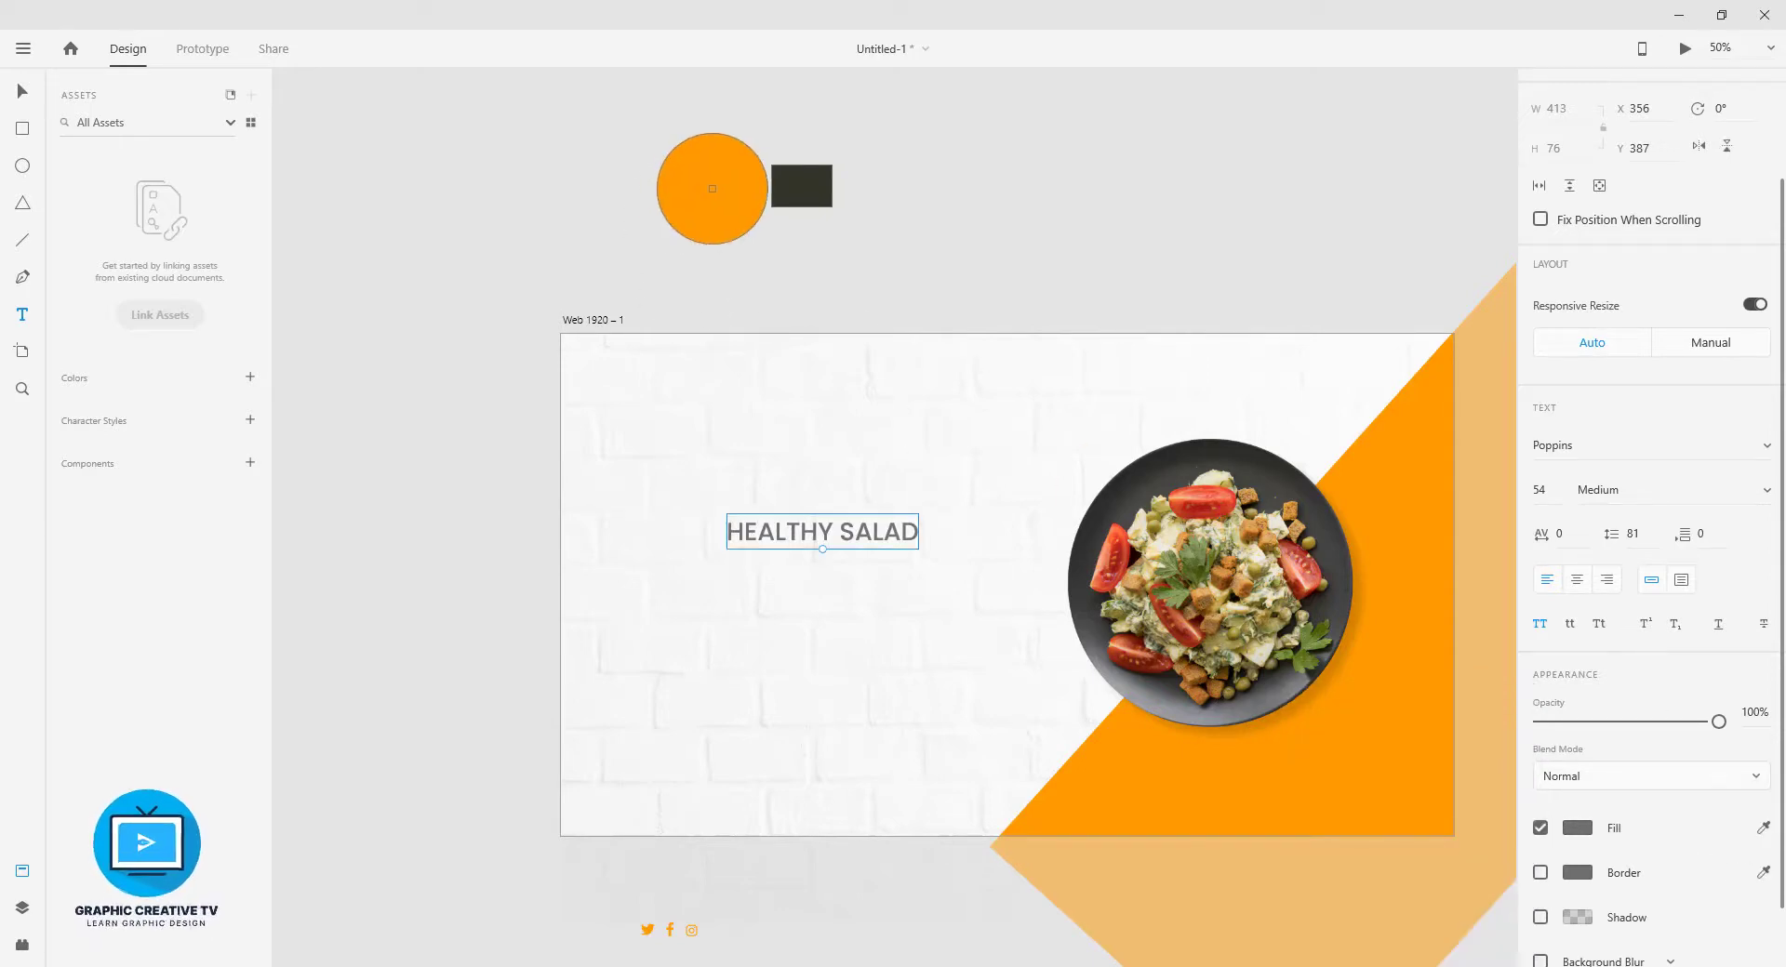
pyautogui.click(709, 186)
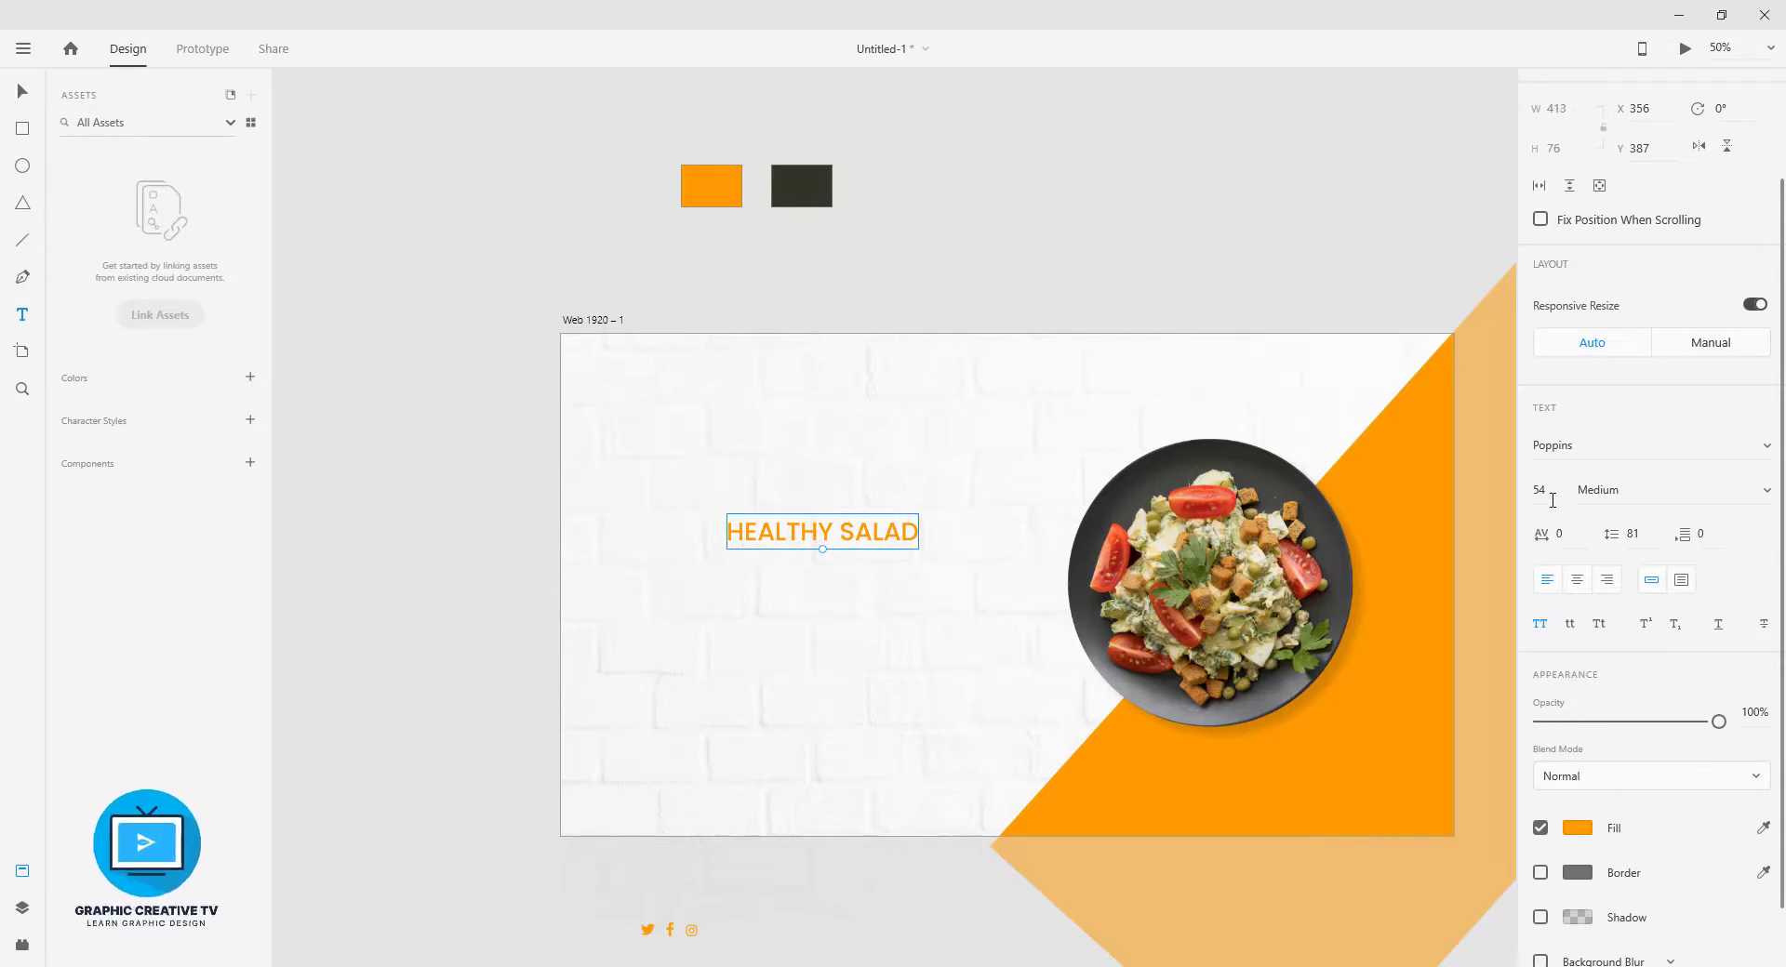
# - Increase the heading's font size to 69
pyautogui.click(1523, 486)
pyautogui.press('Up')
pyautogui.press('Up')
pyautogui.press('Up')
pyautogui.press('Up')
pyautogui.press('Up')
pyautogui.press('Up')
pyautogui.press('Up')
pyautogui.press('Up')
pyautogui.press('Up')
pyautogui.press('Up')
pyautogui.press('Up')
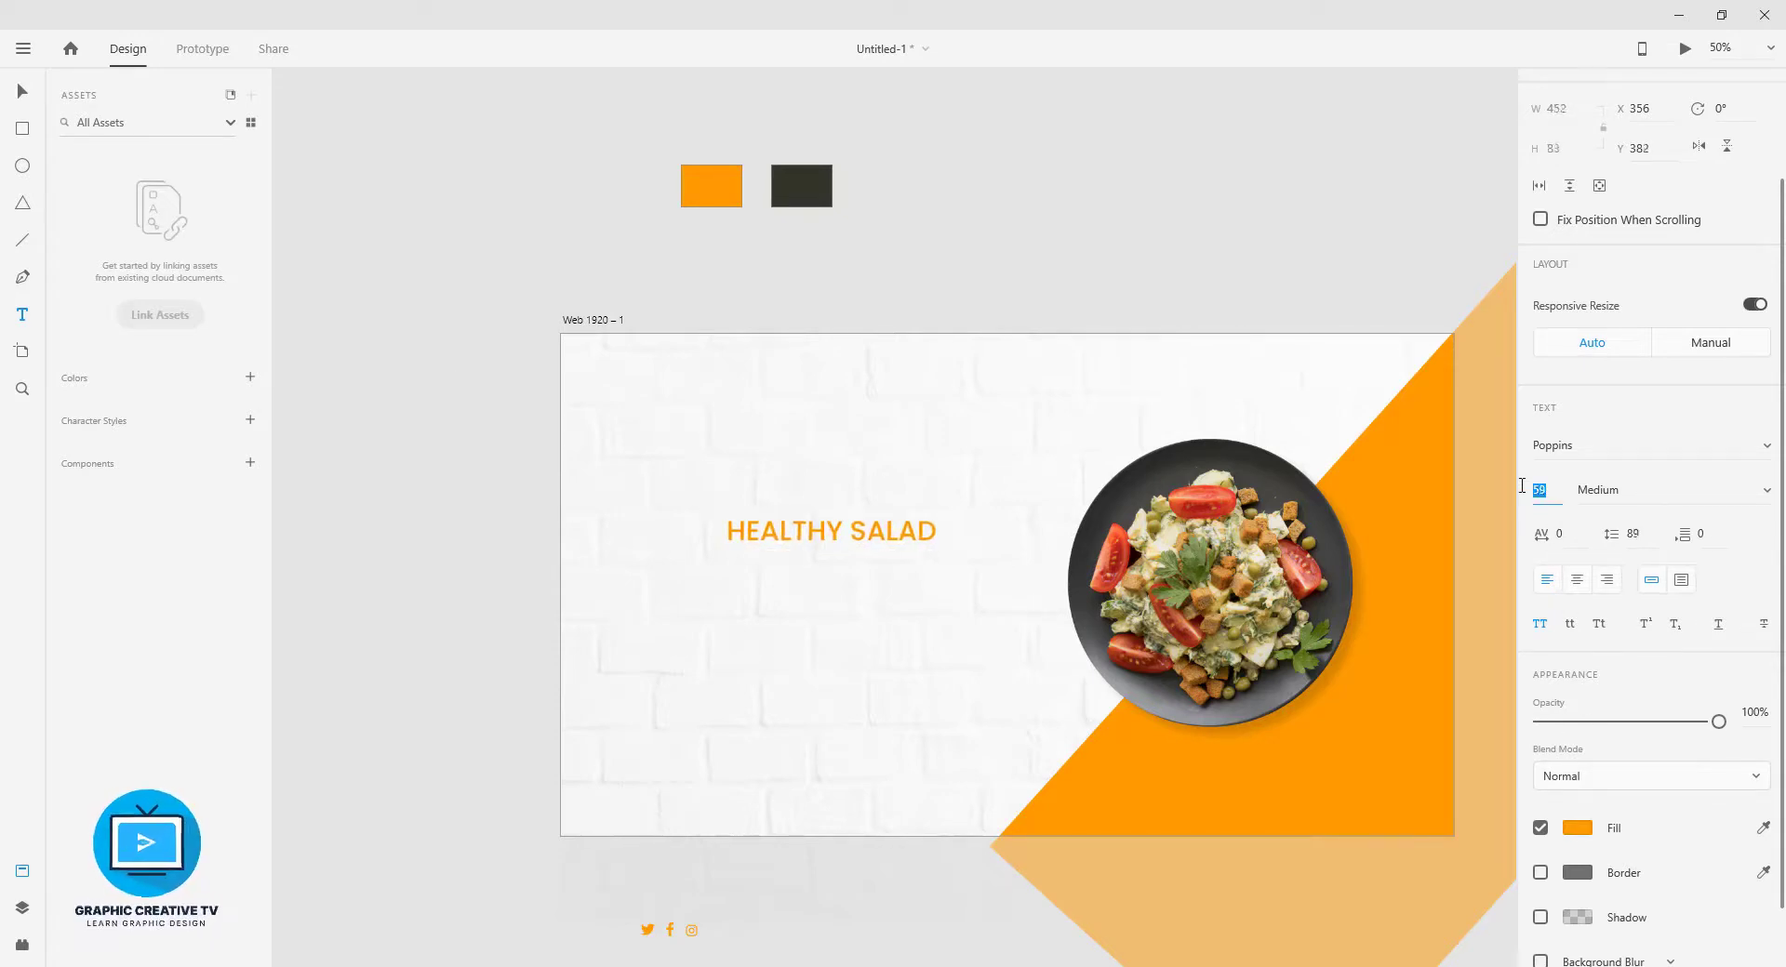
pyautogui.press('Up')
pyautogui.press('Up')
pyautogui.press('Up')
pyautogui.press('Up')
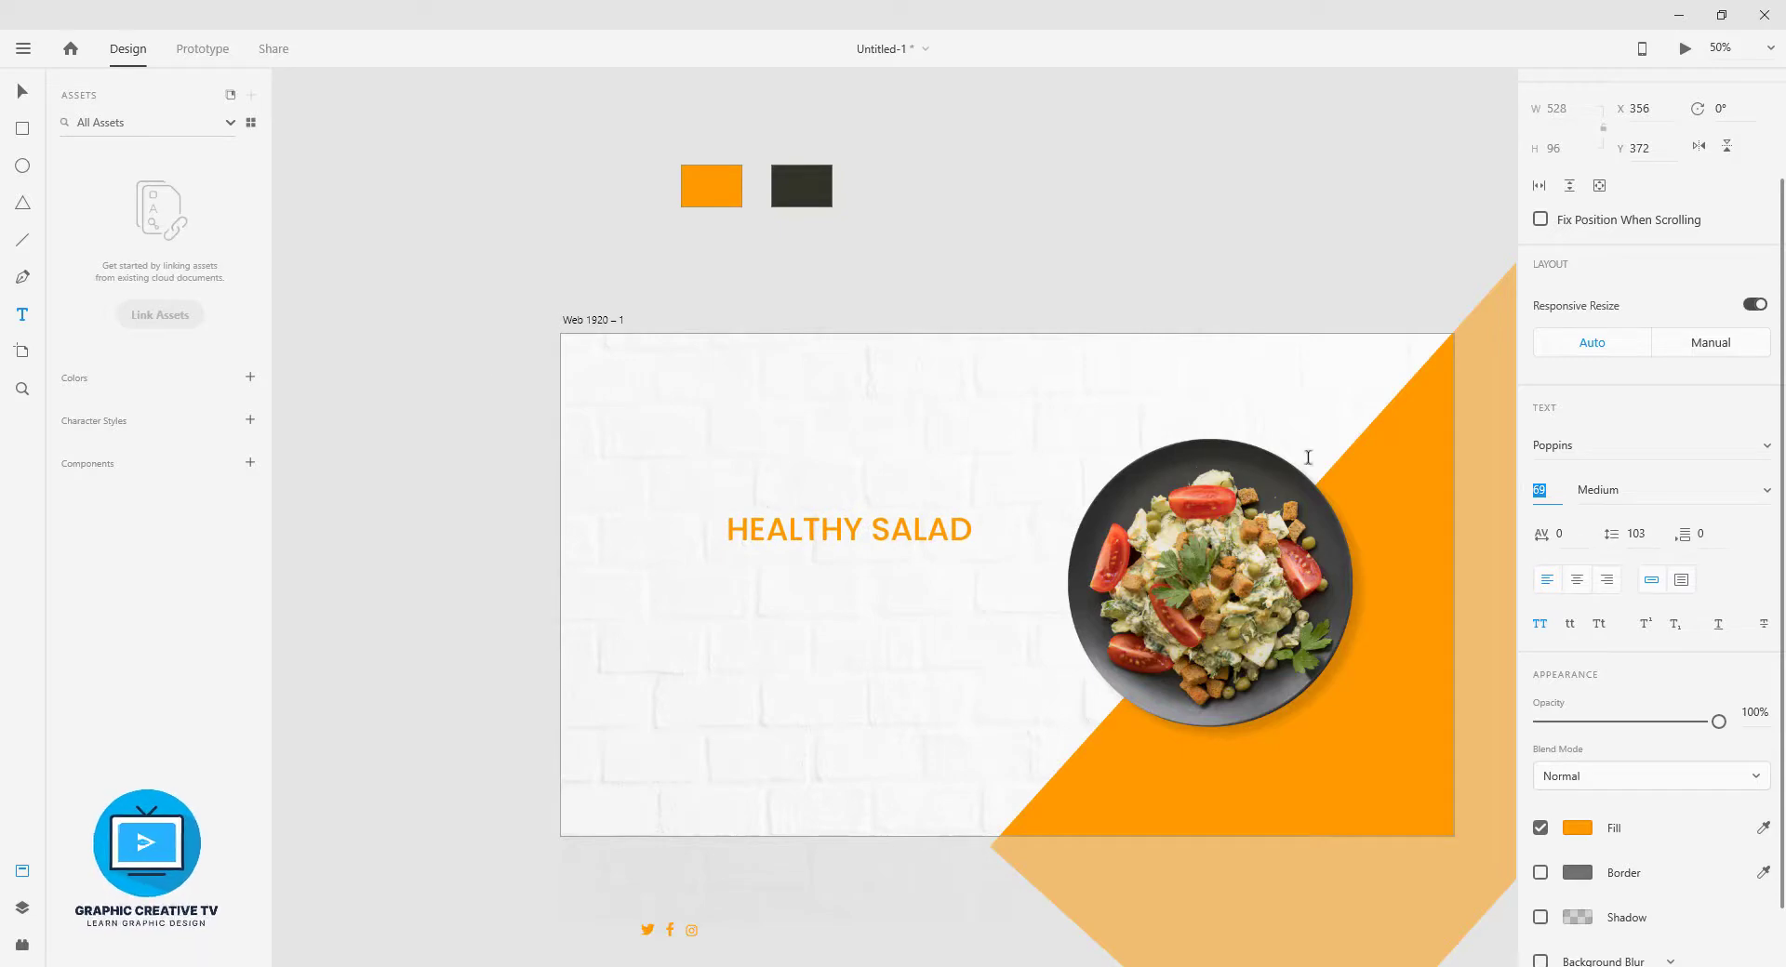
# - Shift the heading horizontally away from the plate to about X 282, keeping its height on the page
pyautogui.click(24, 91)
pyautogui.click(289, 195)
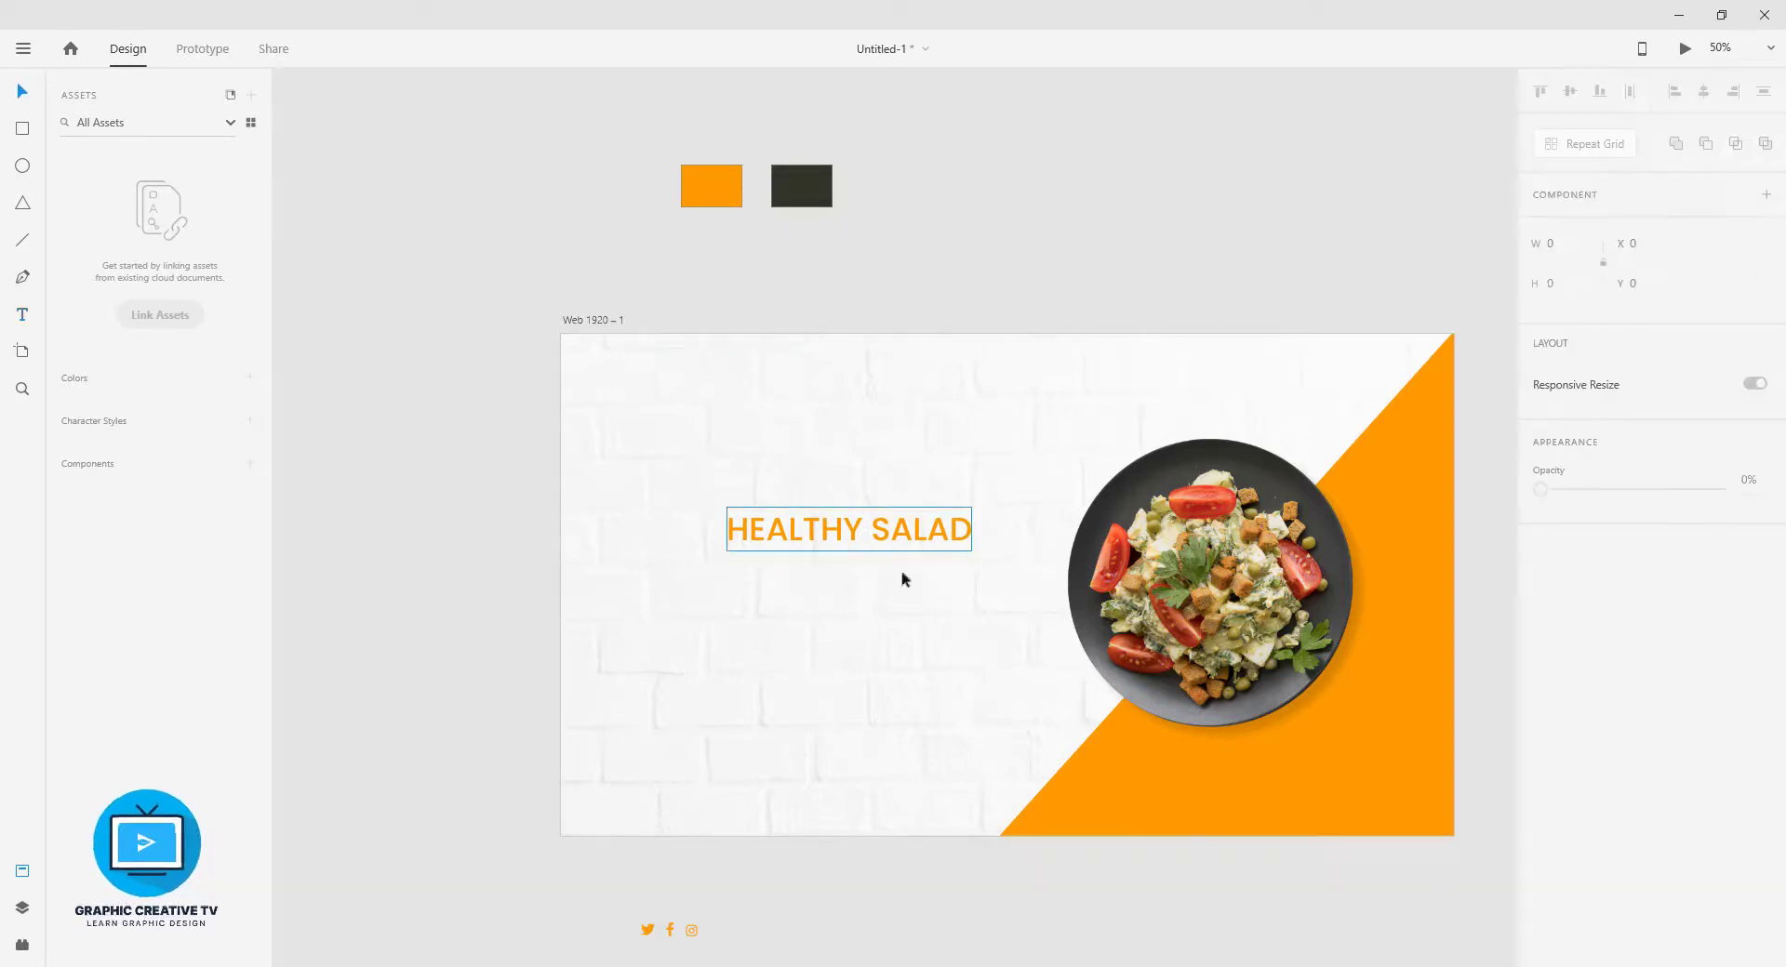
pyautogui.moveTo(961, 539); pyautogui.dragTo(881, 537)
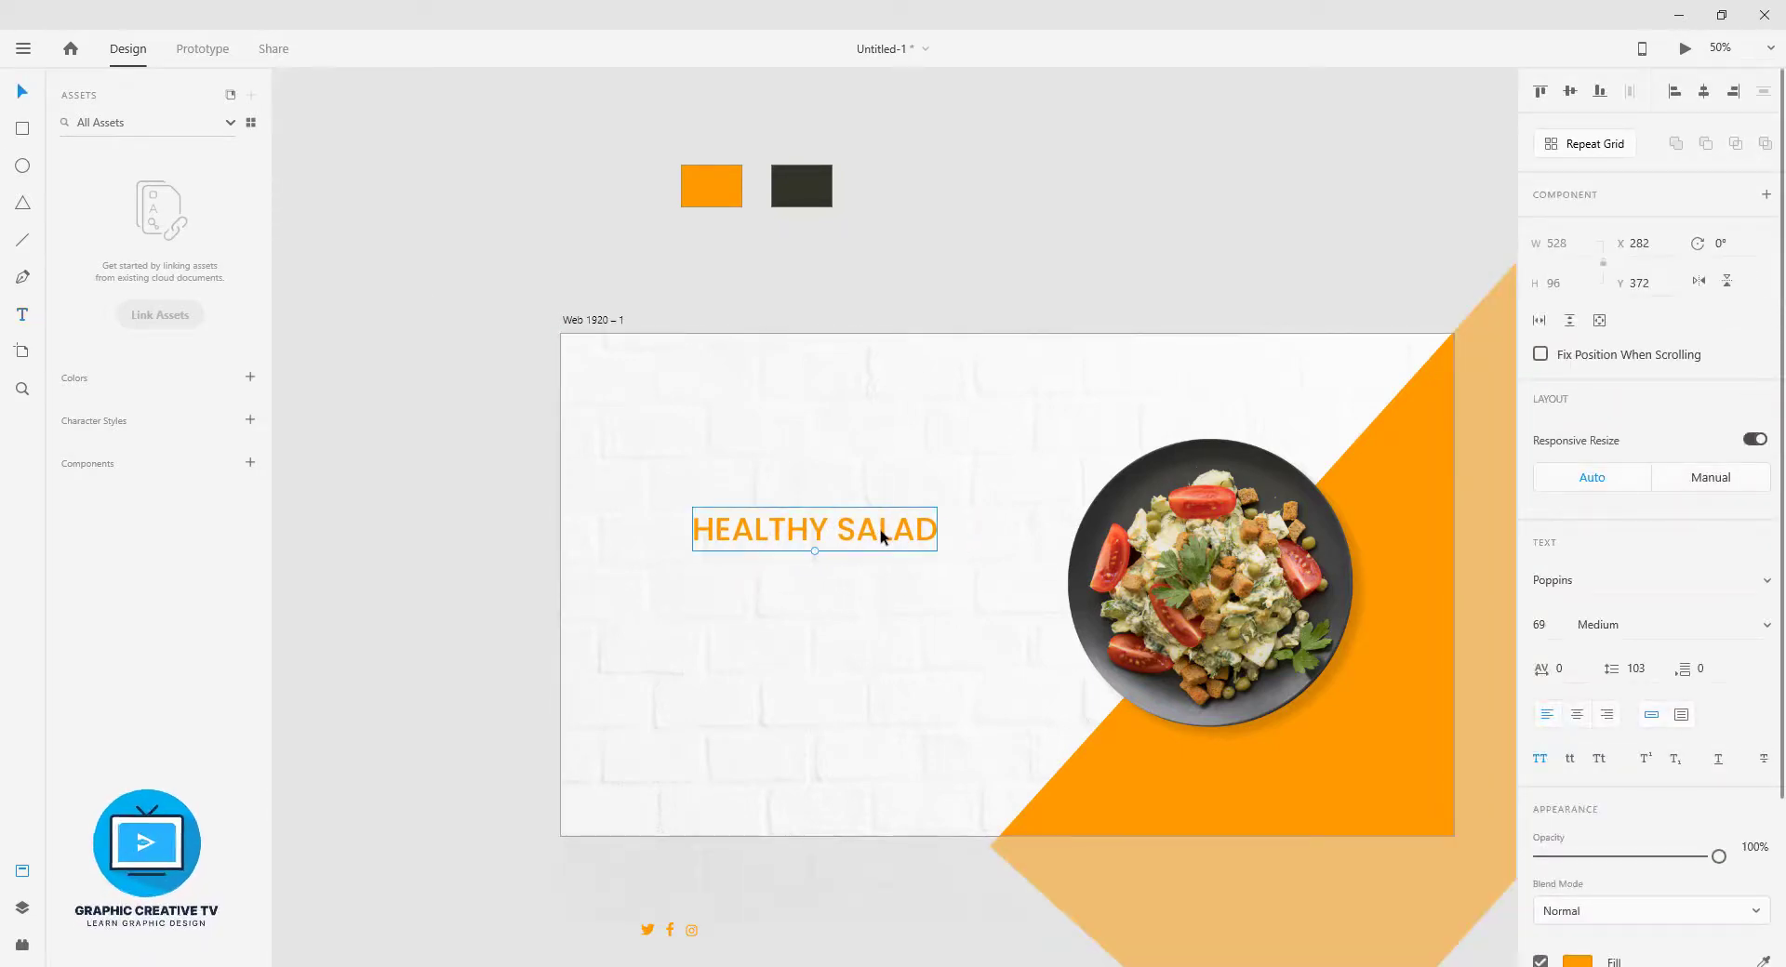
pyautogui.click(22, 316)
pyautogui.moveTo(686, 590); pyautogui.dragTo(989, 688)
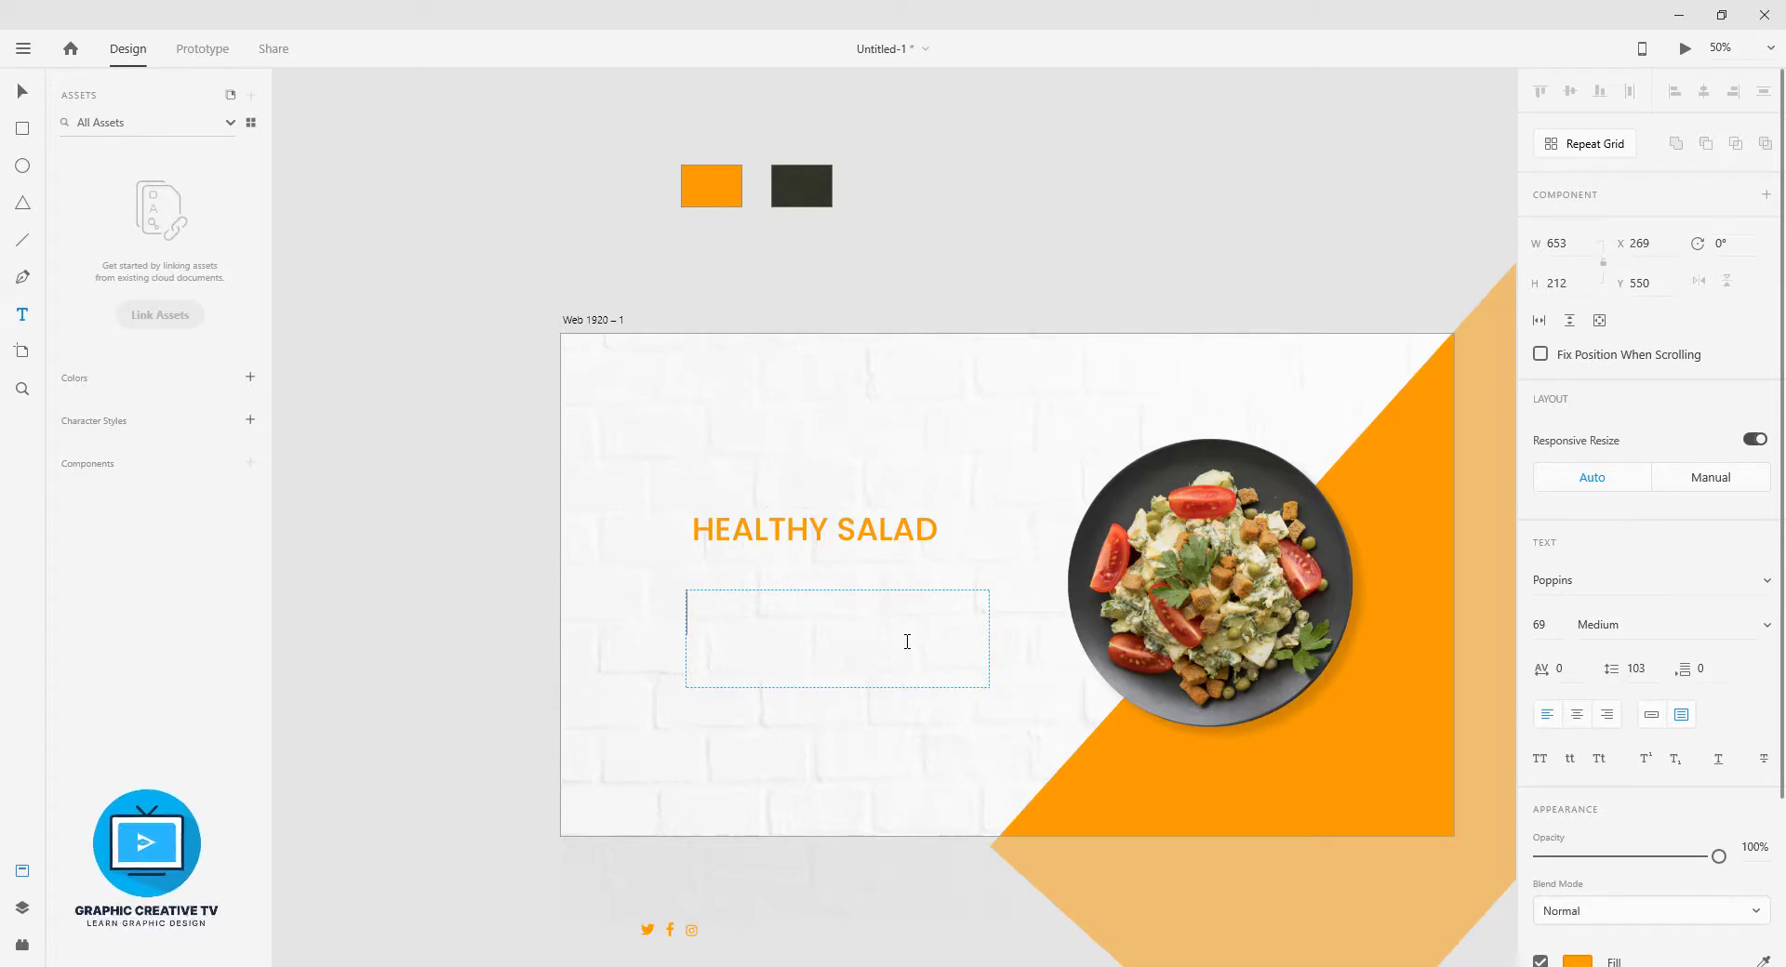
pyautogui.write('Healthy Salad')
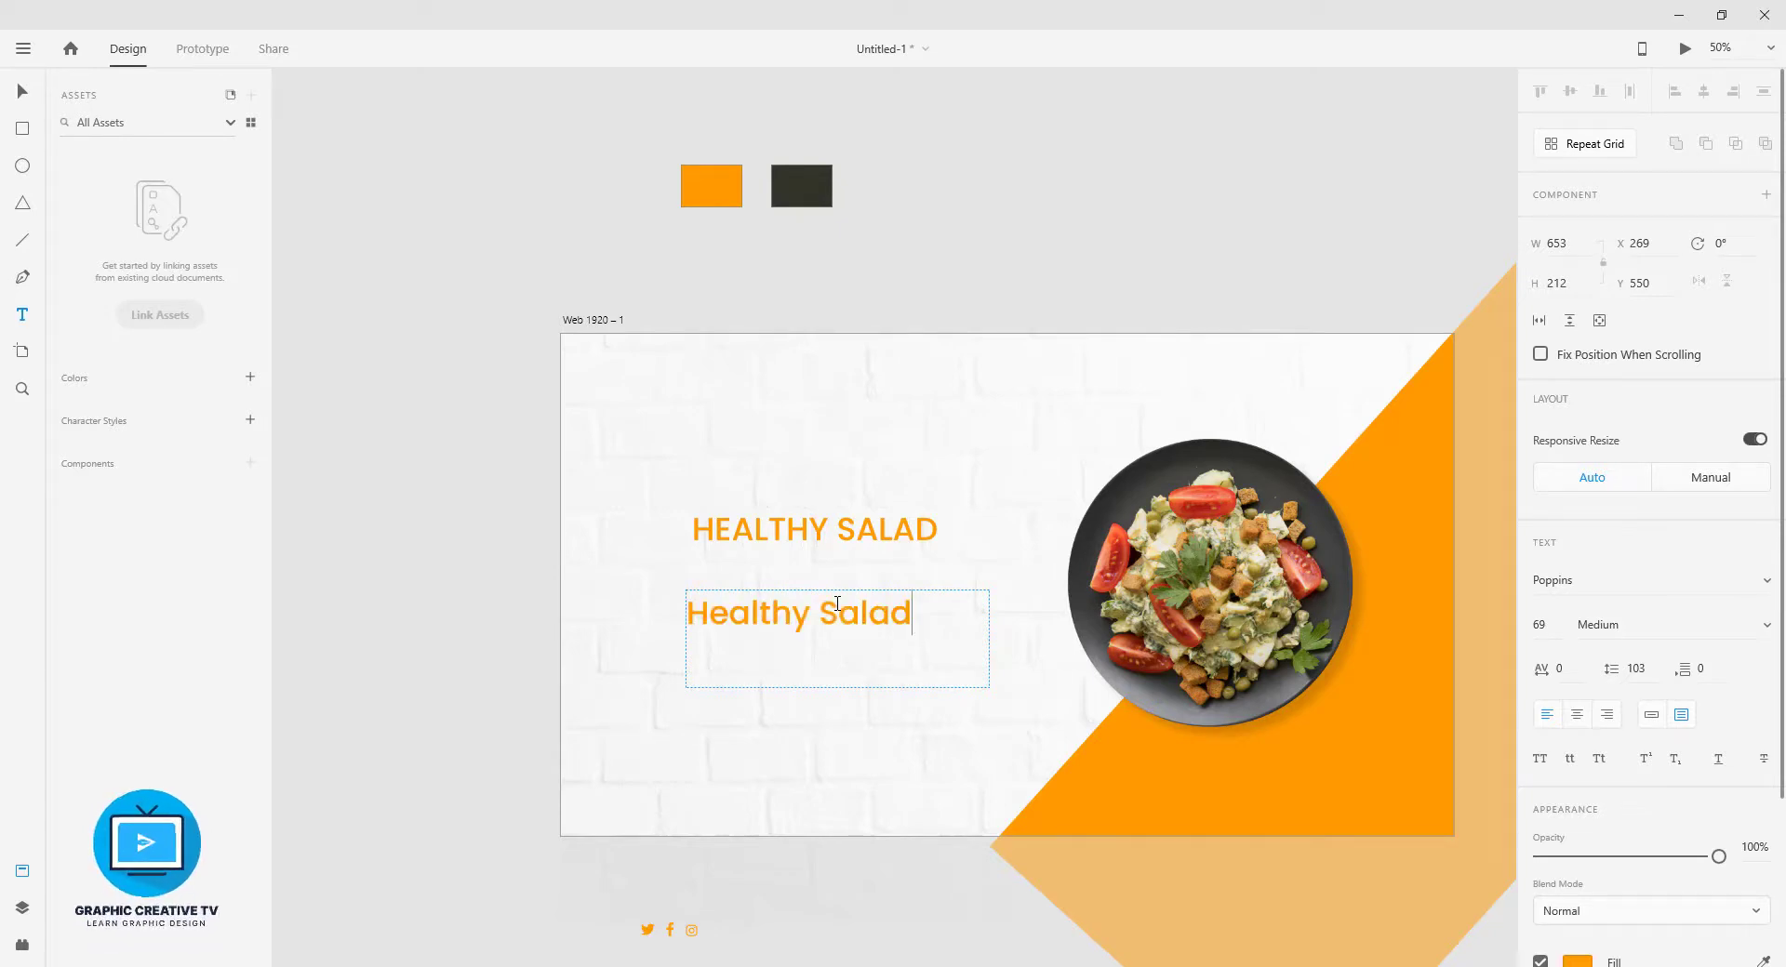
pyautogui.moveTo(931, 623); pyautogui.dragTo(556, 566)
pyautogui.press('BackSpace')
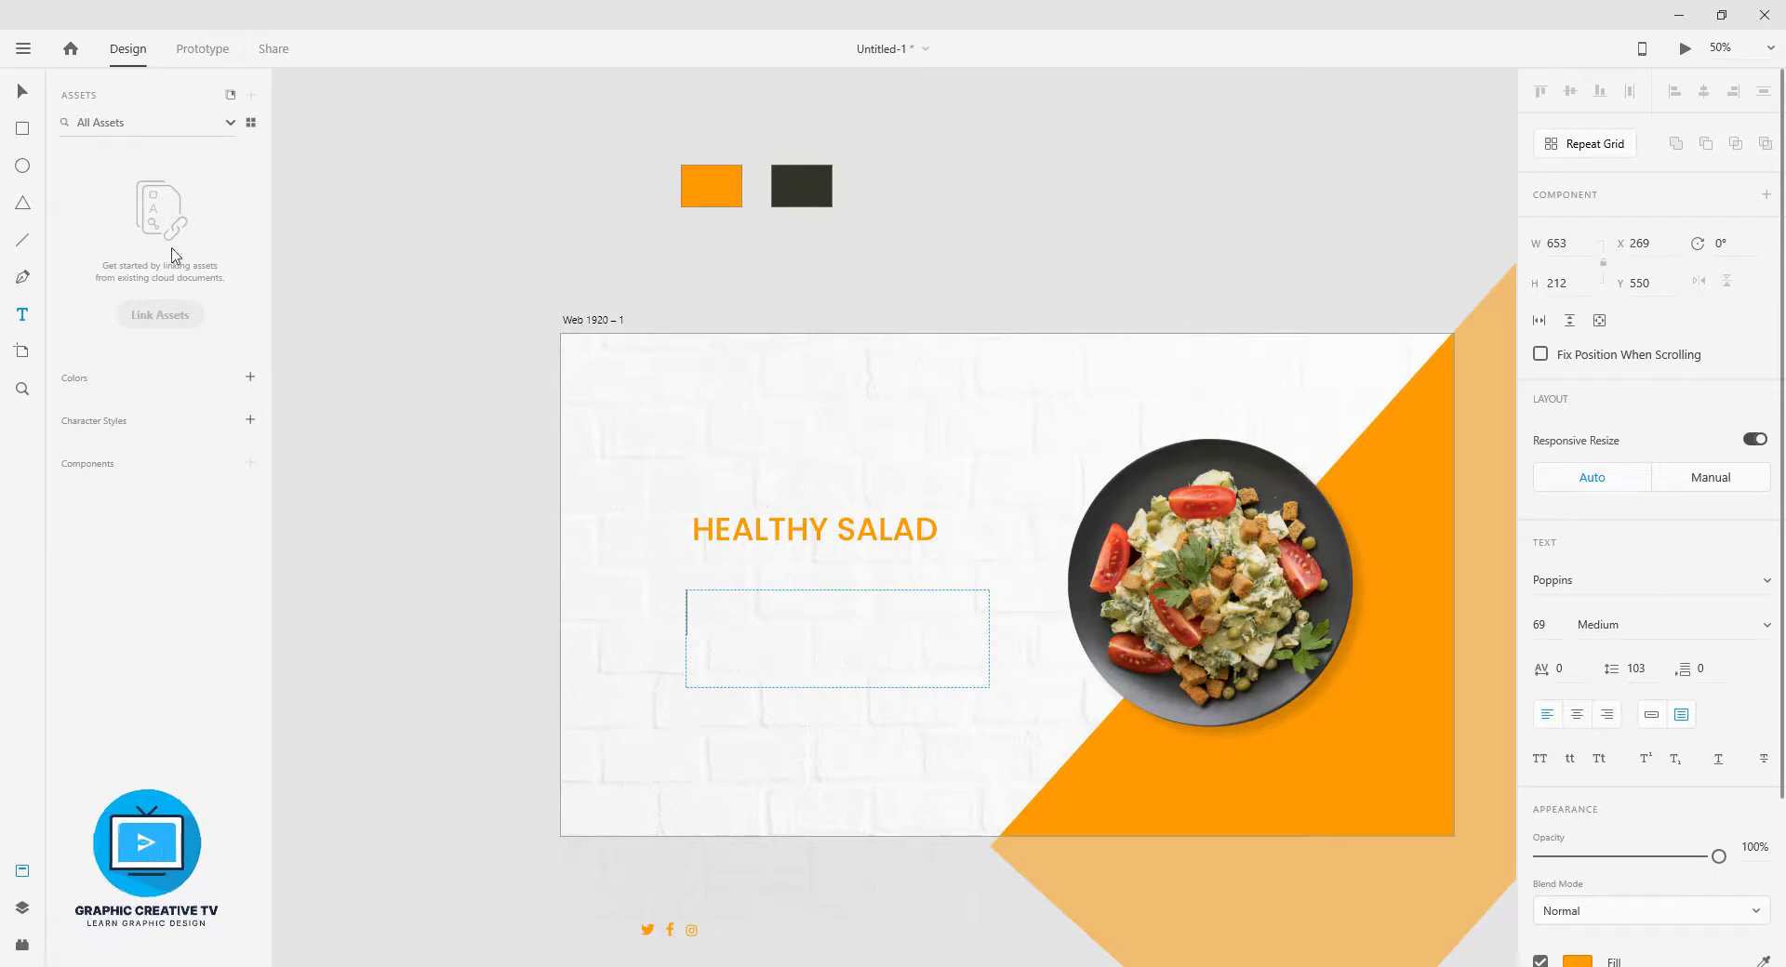
pyautogui.click(23, 90)
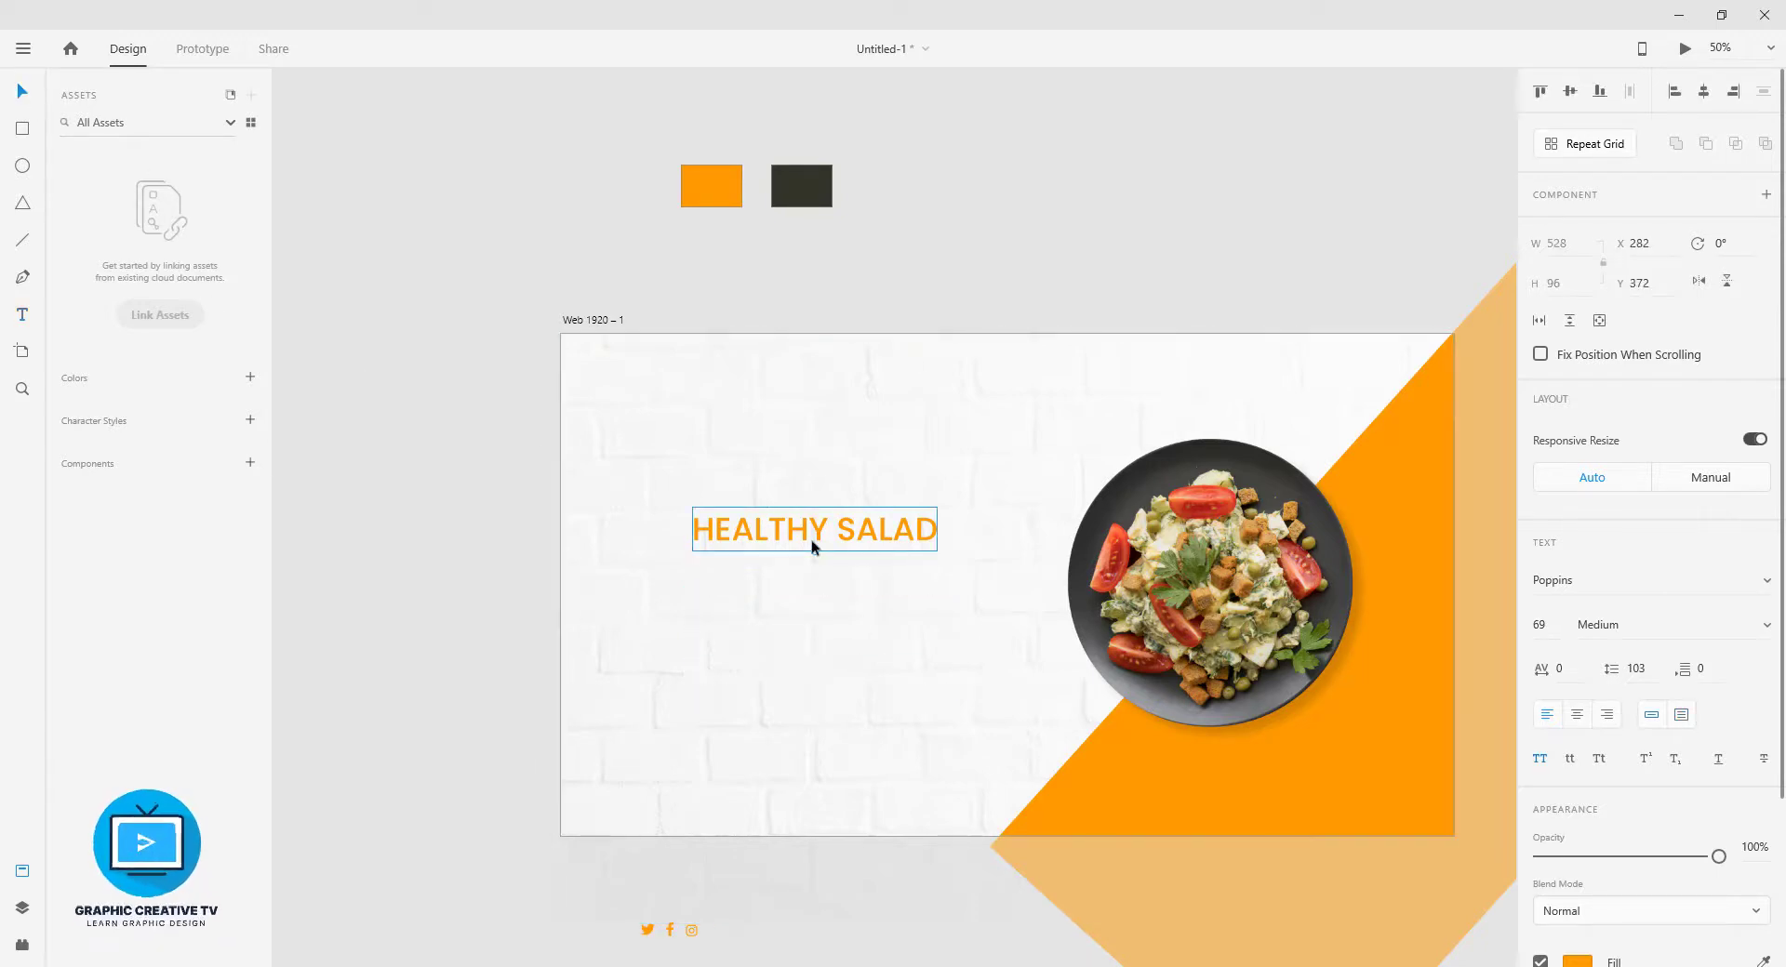
# - Add a line of point text above the artboard reading "HOME"
pyautogui.click(22, 314)
pyautogui.click(742, 265)
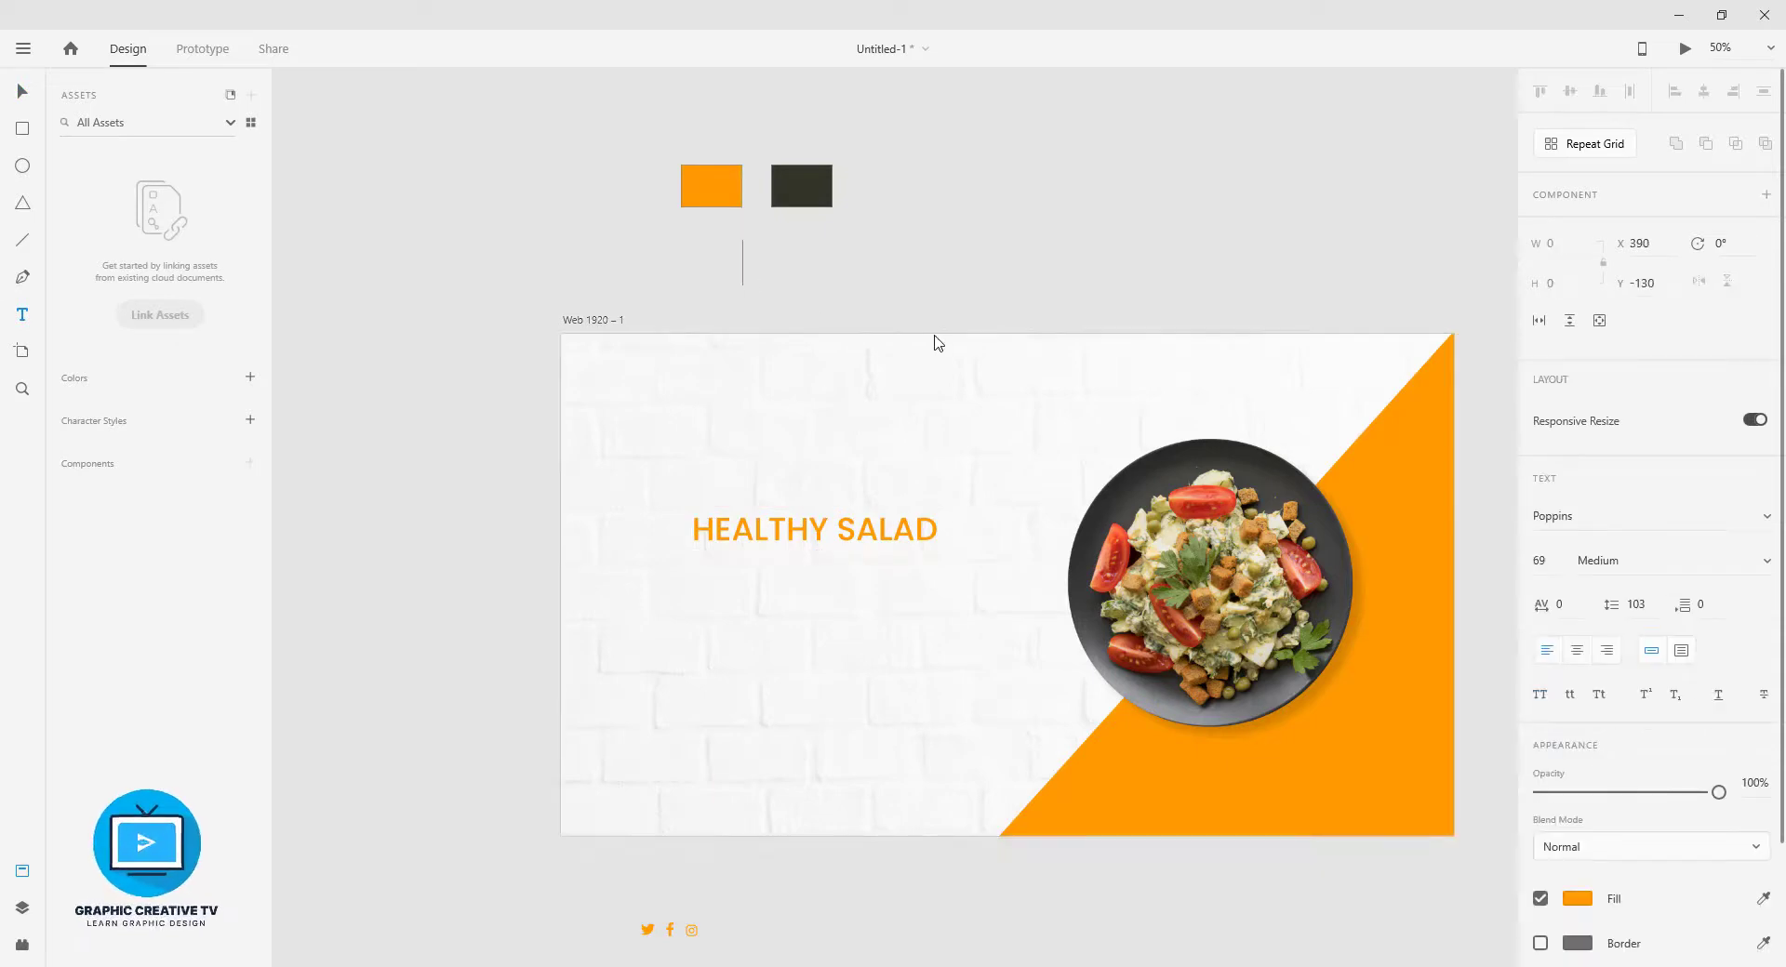
pyautogui.write('hOME')
pyautogui.press('BackSpace')
pyautogui.press('BackSpace')
pyautogui.press('BackSpace')
pyautogui.press('BackSpace')
pyautogui.write('HOME')
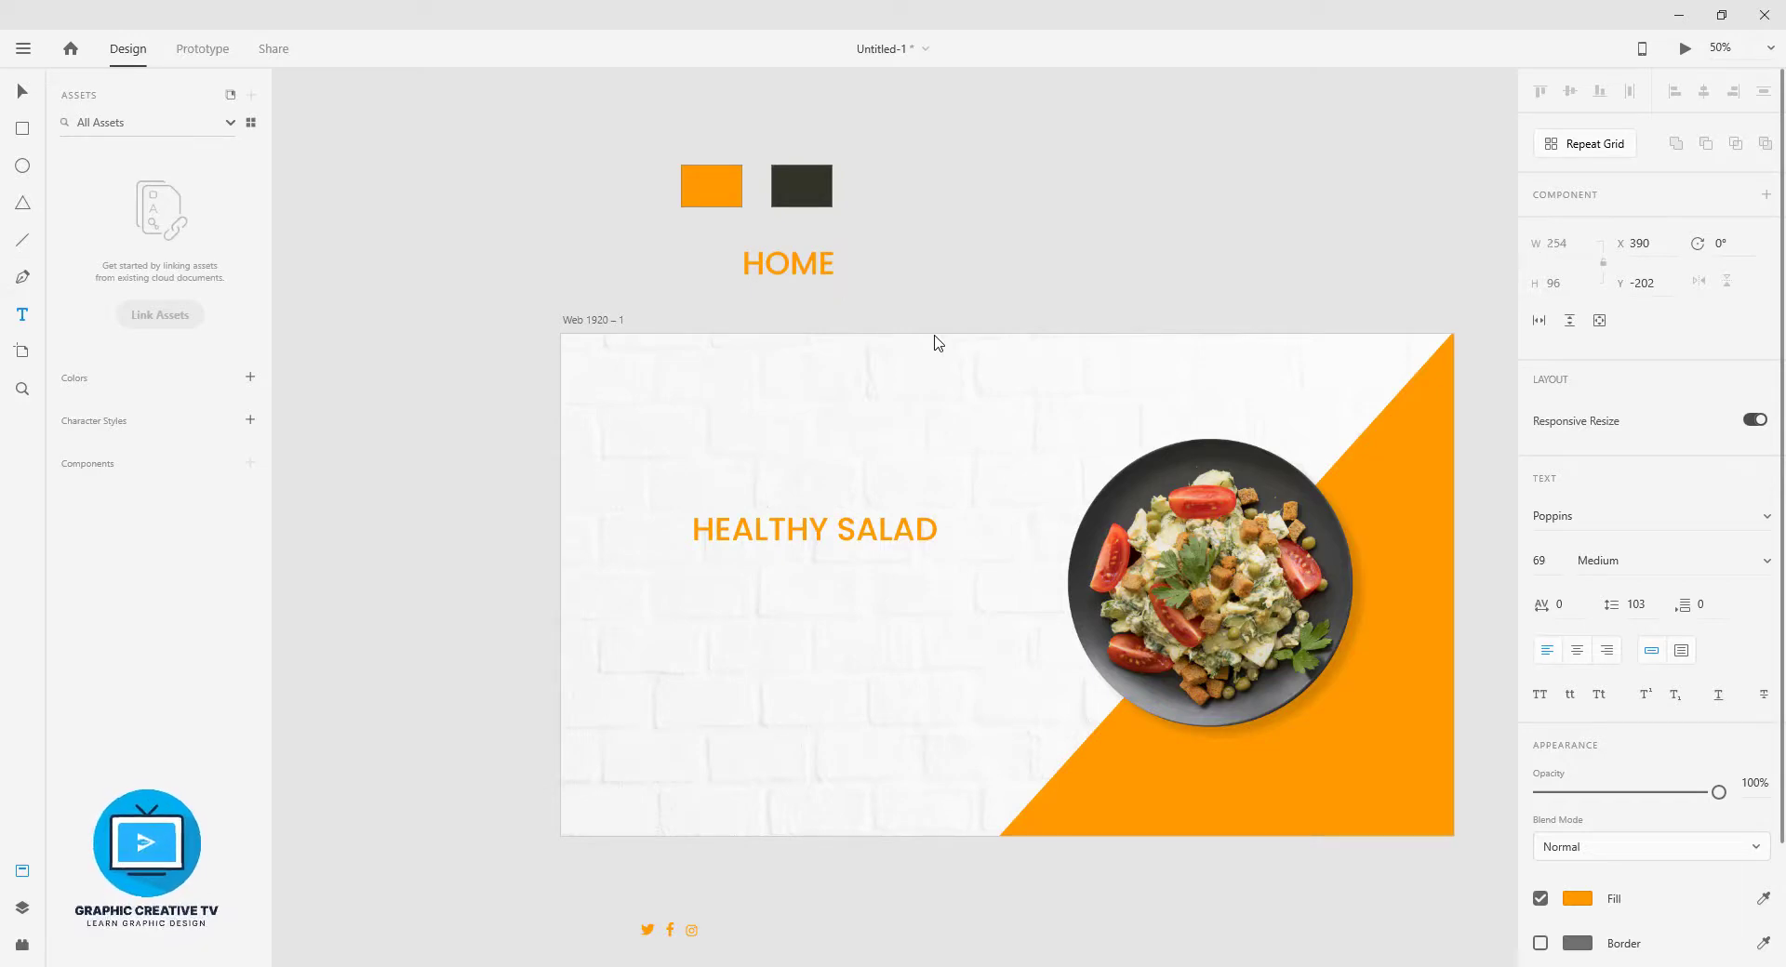
# - Extend the menu line with the spaced entries "ABOUT", "GALLARY" and "PACKAGE" after HOME
pyautogui.write('   aB')
pyautogui.press('BackSpace')
pyautogui.press('BackSpace')
pyautogui.write('ABOUT   g')
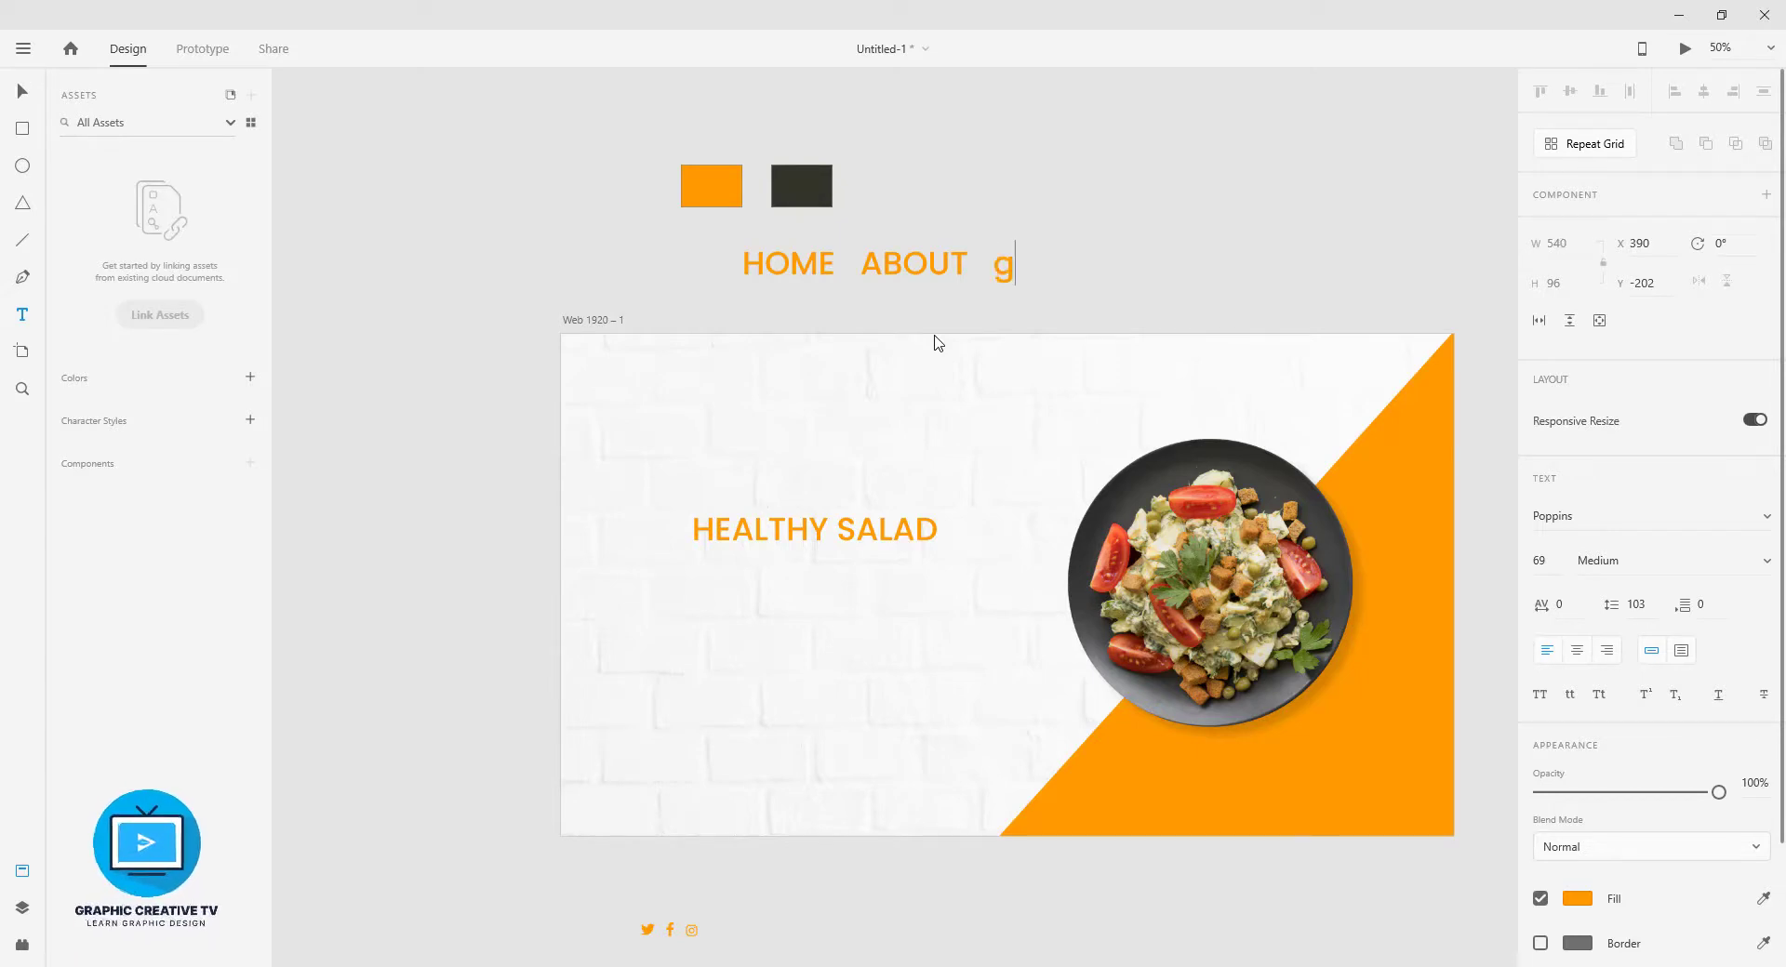
pyautogui.write('GALLARY')
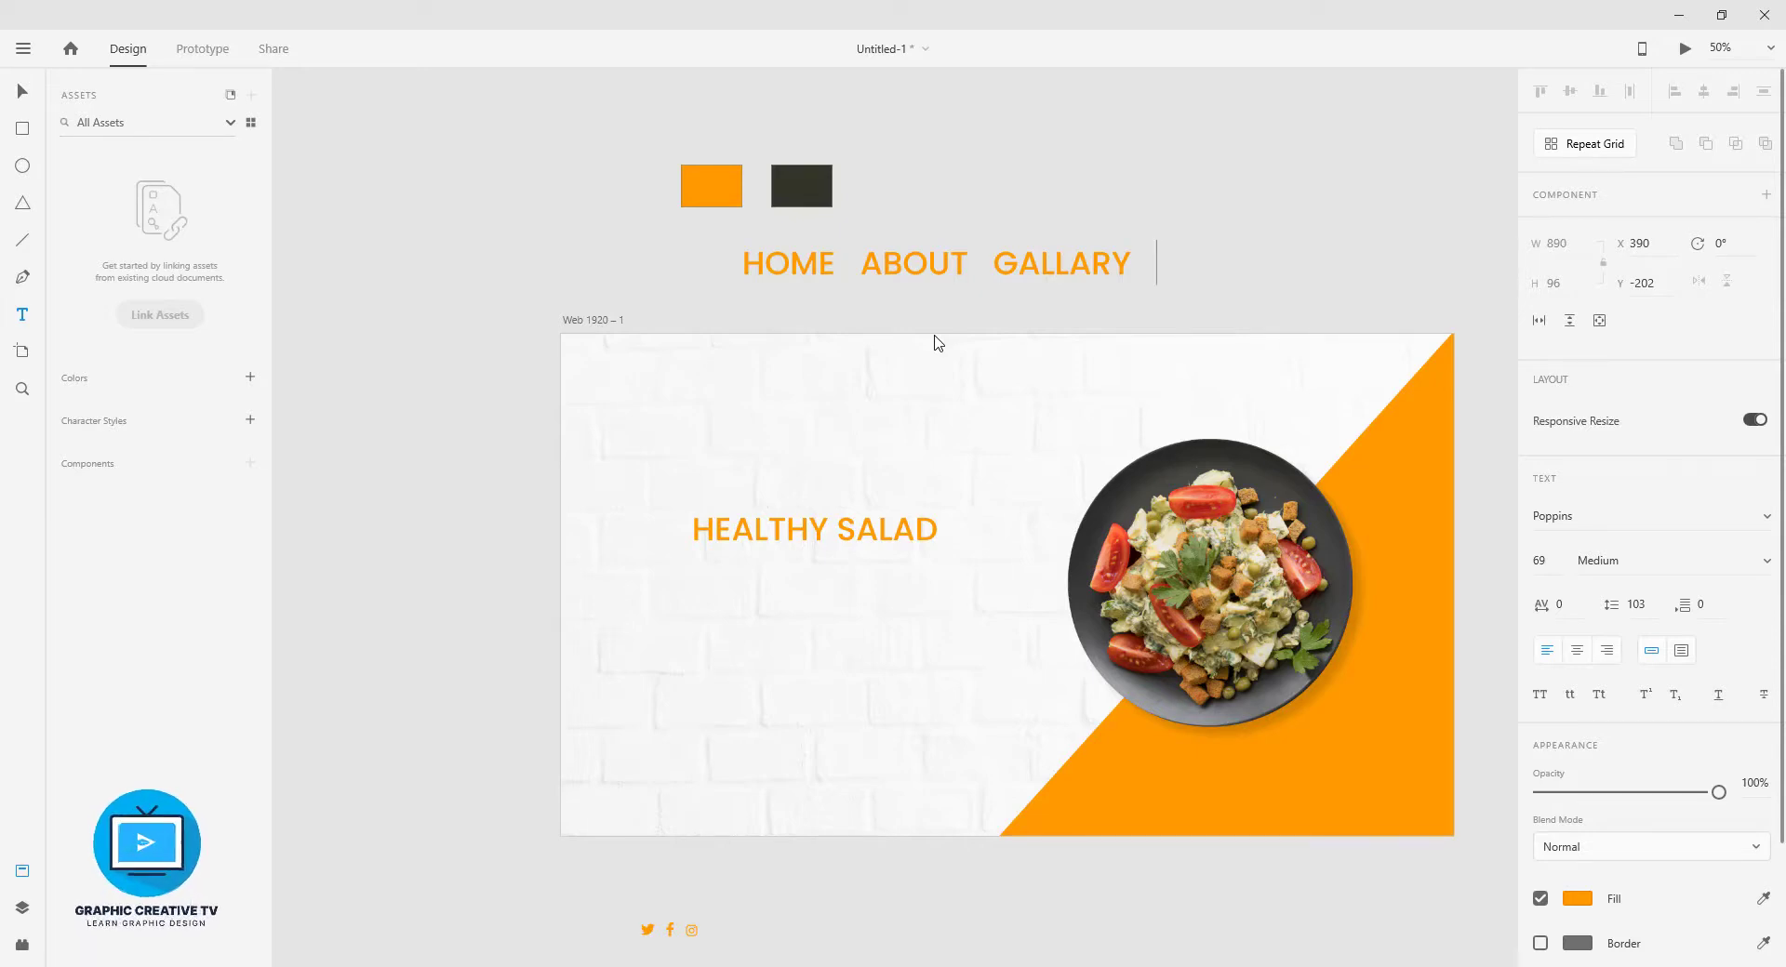
pyautogui.write('PACKAGE')
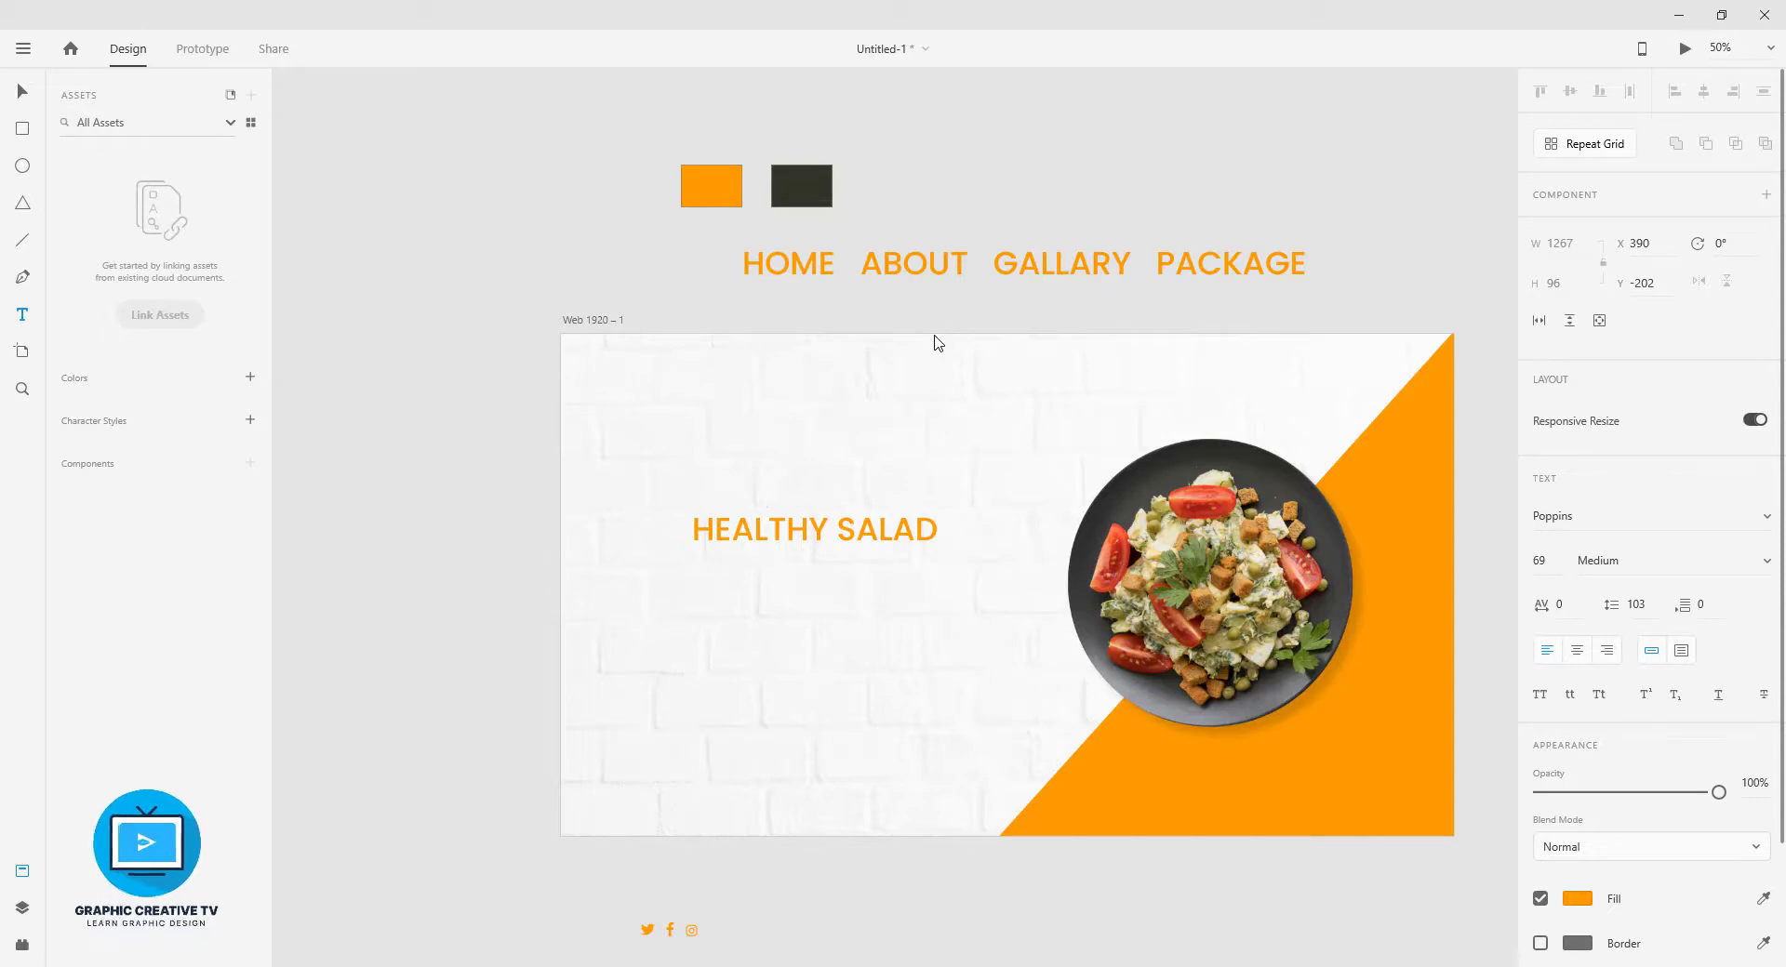
# - Change the font weight of the whole menu line to Regular
pyautogui.hotkey('ctrl', 'a')
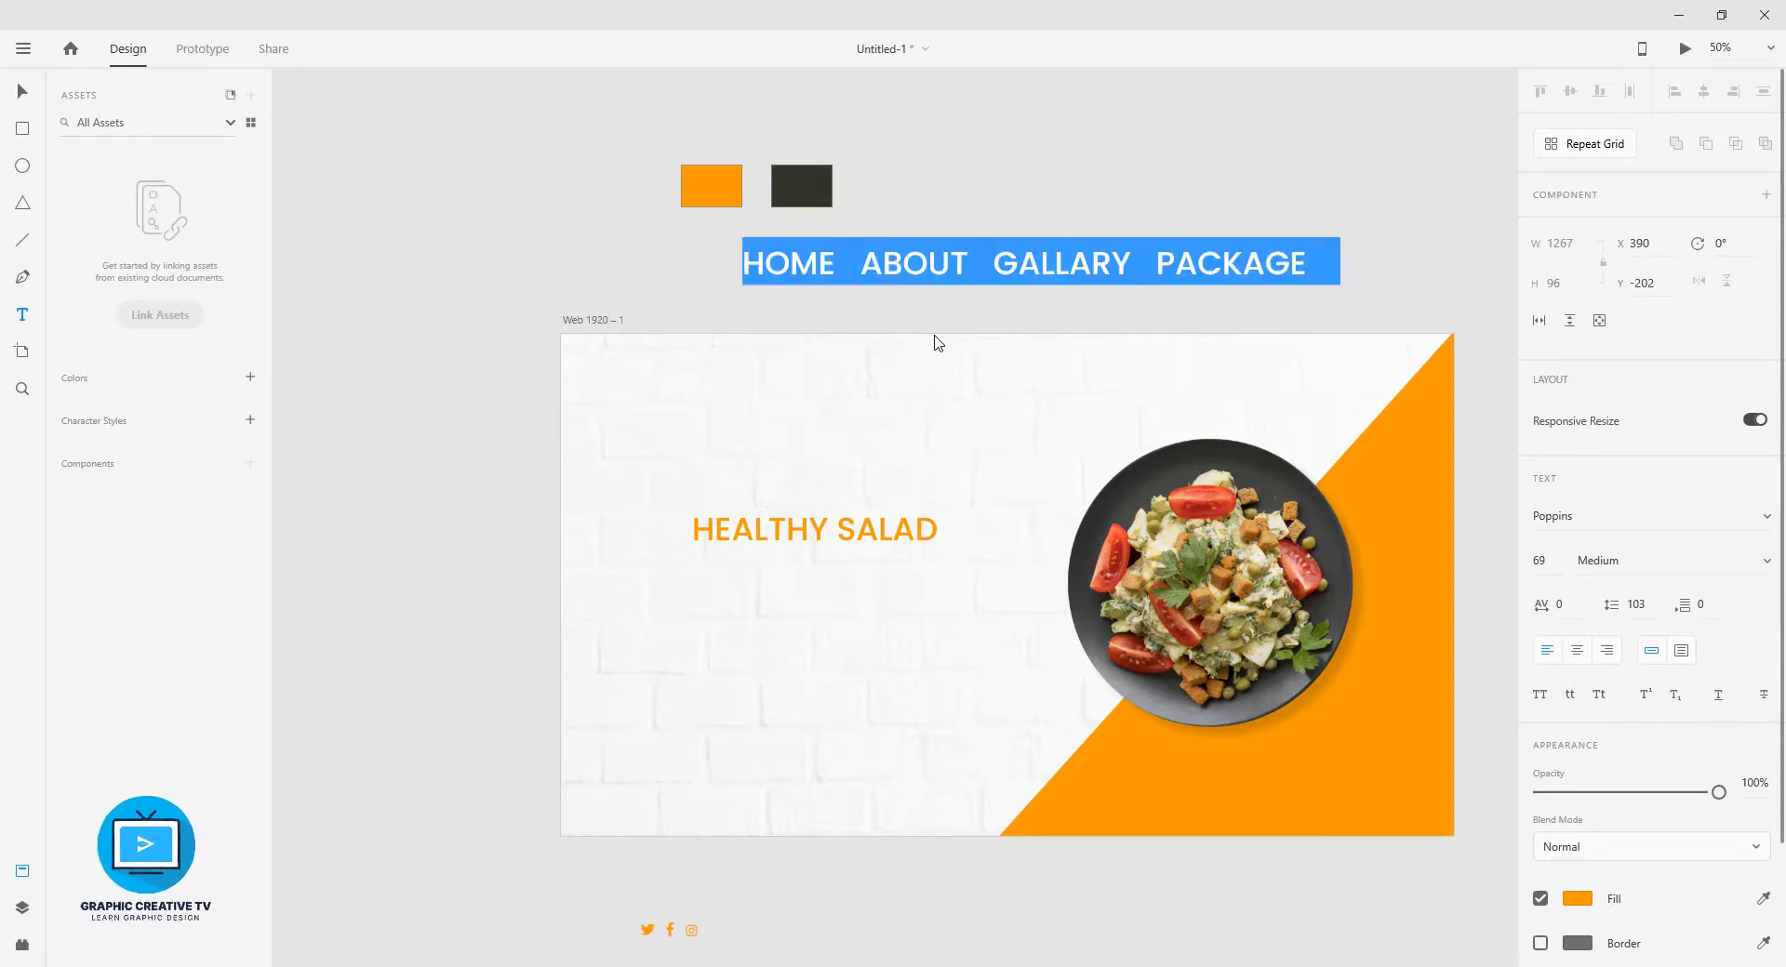
pyautogui.click(1643, 519)
pyautogui.click(1647, 569)
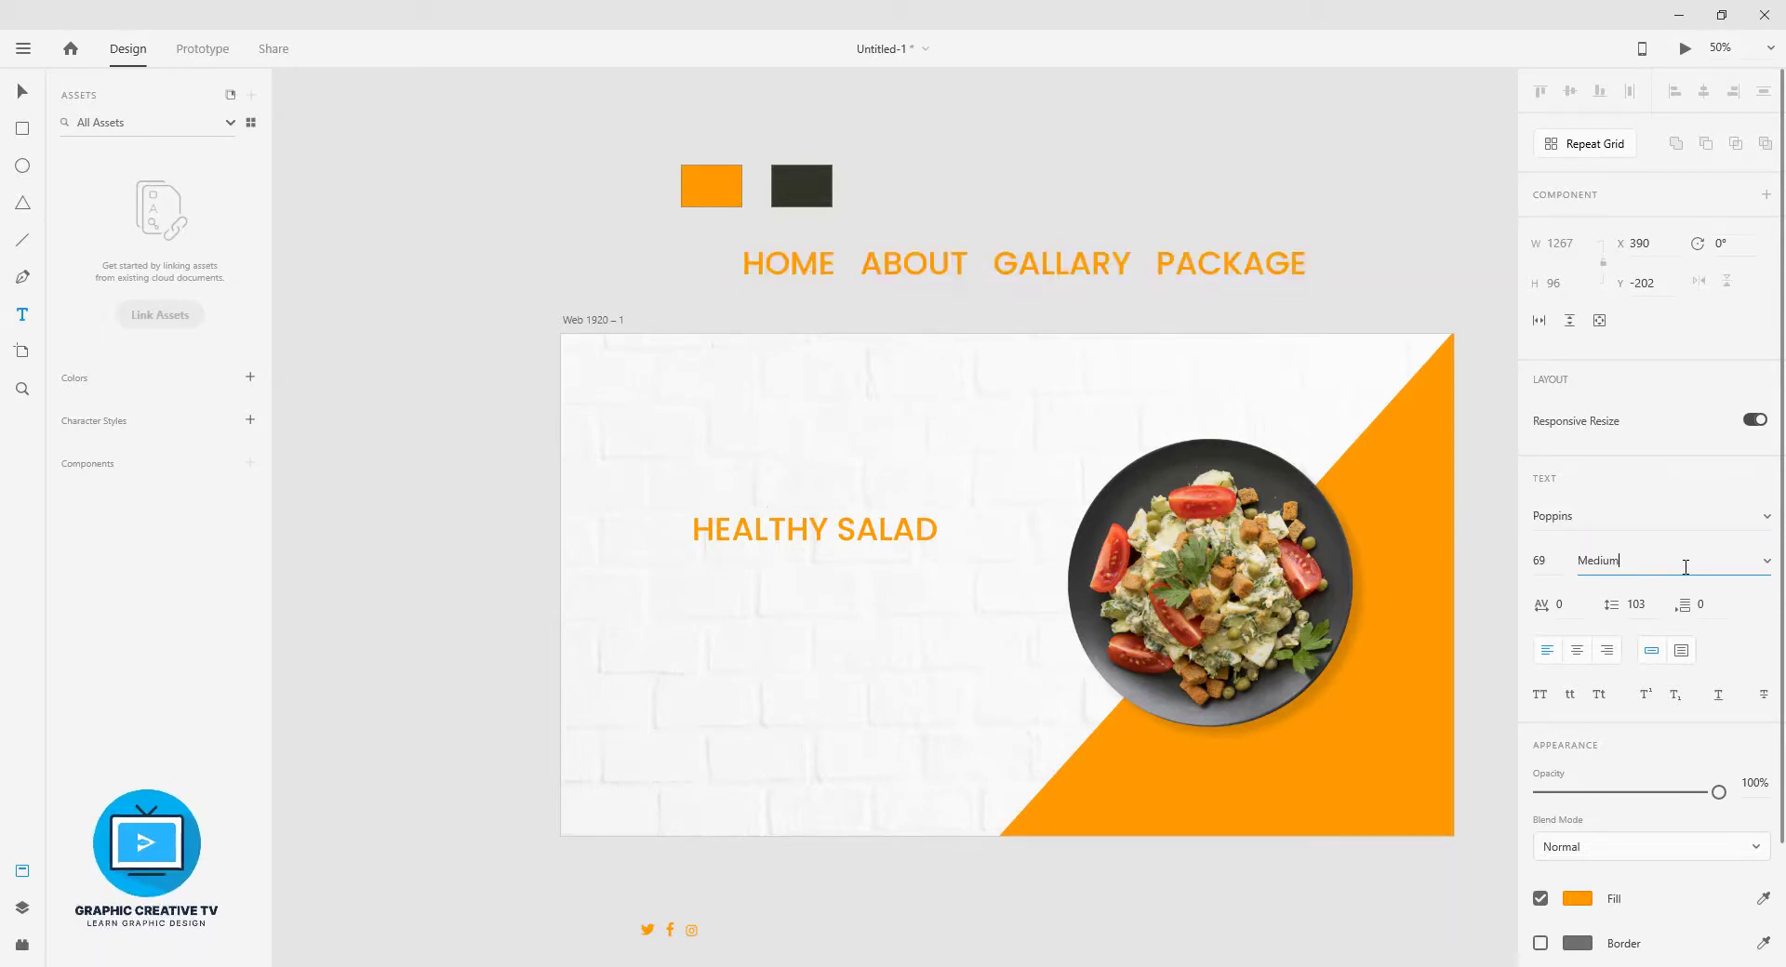
pyautogui.click(1766, 564)
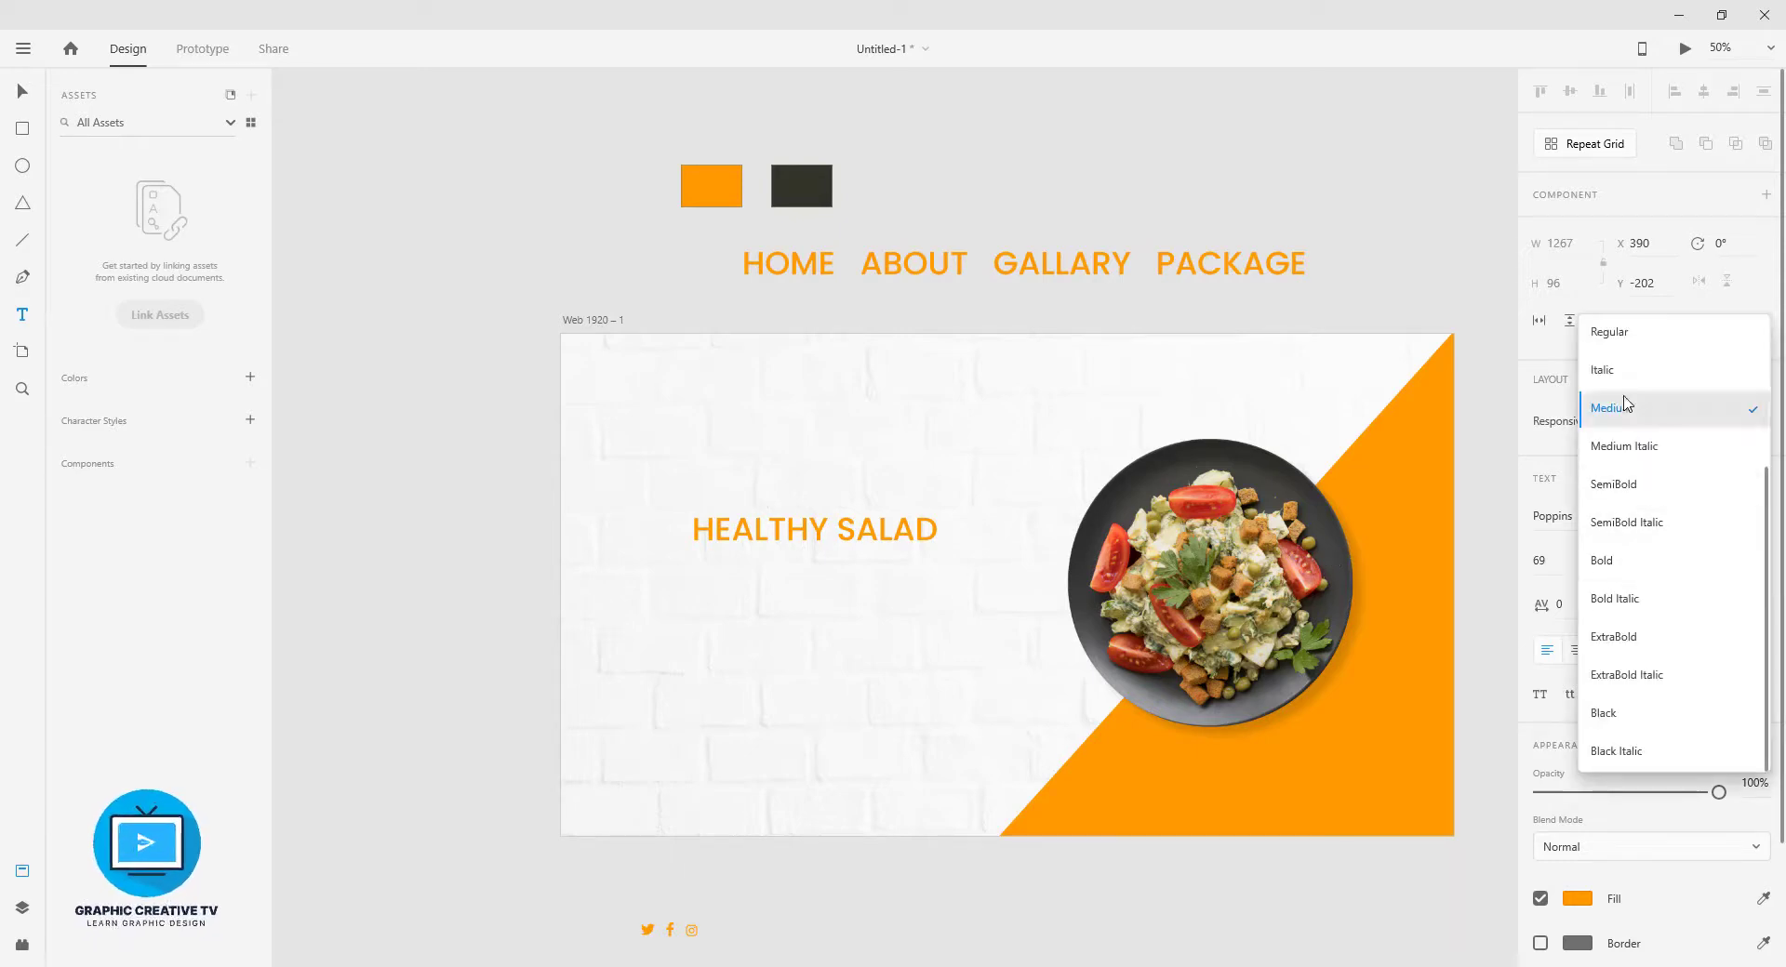
pyautogui.click(1623, 340)
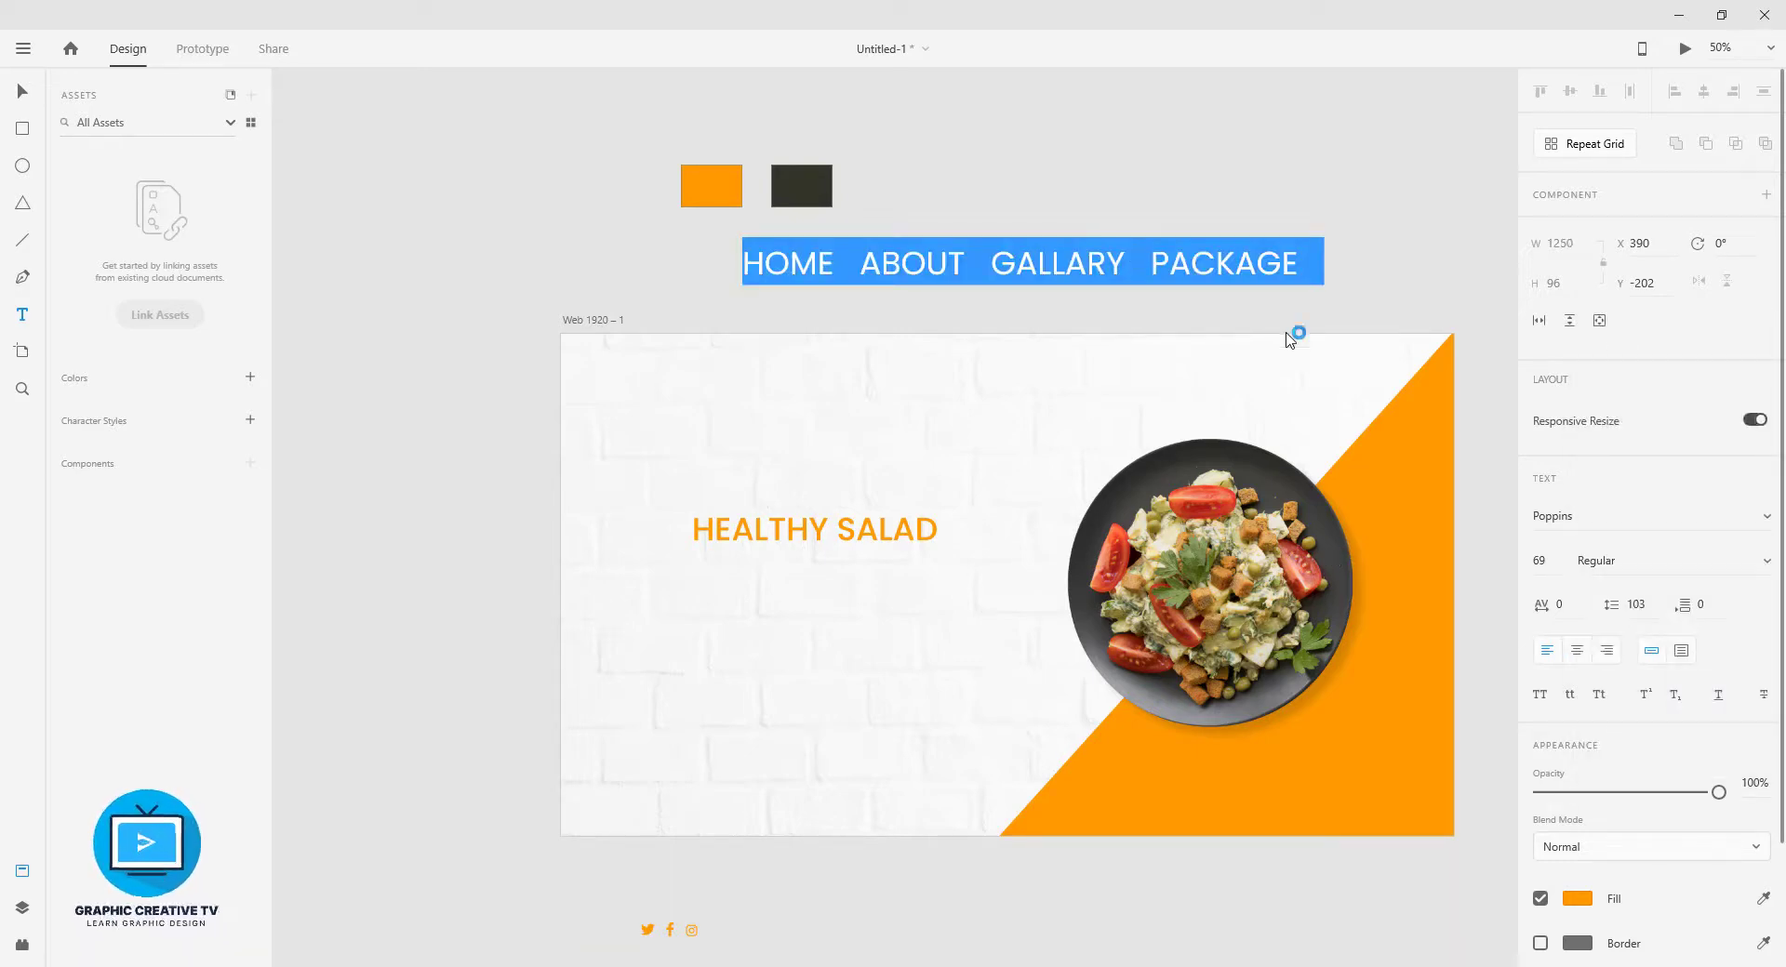
# - Fill the menu text with the dark colour sampled from the swatch above the artboard
pyautogui.click(1540, 695)
pyautogui.click(1763, 898)
pyautogui.click(800, 184)
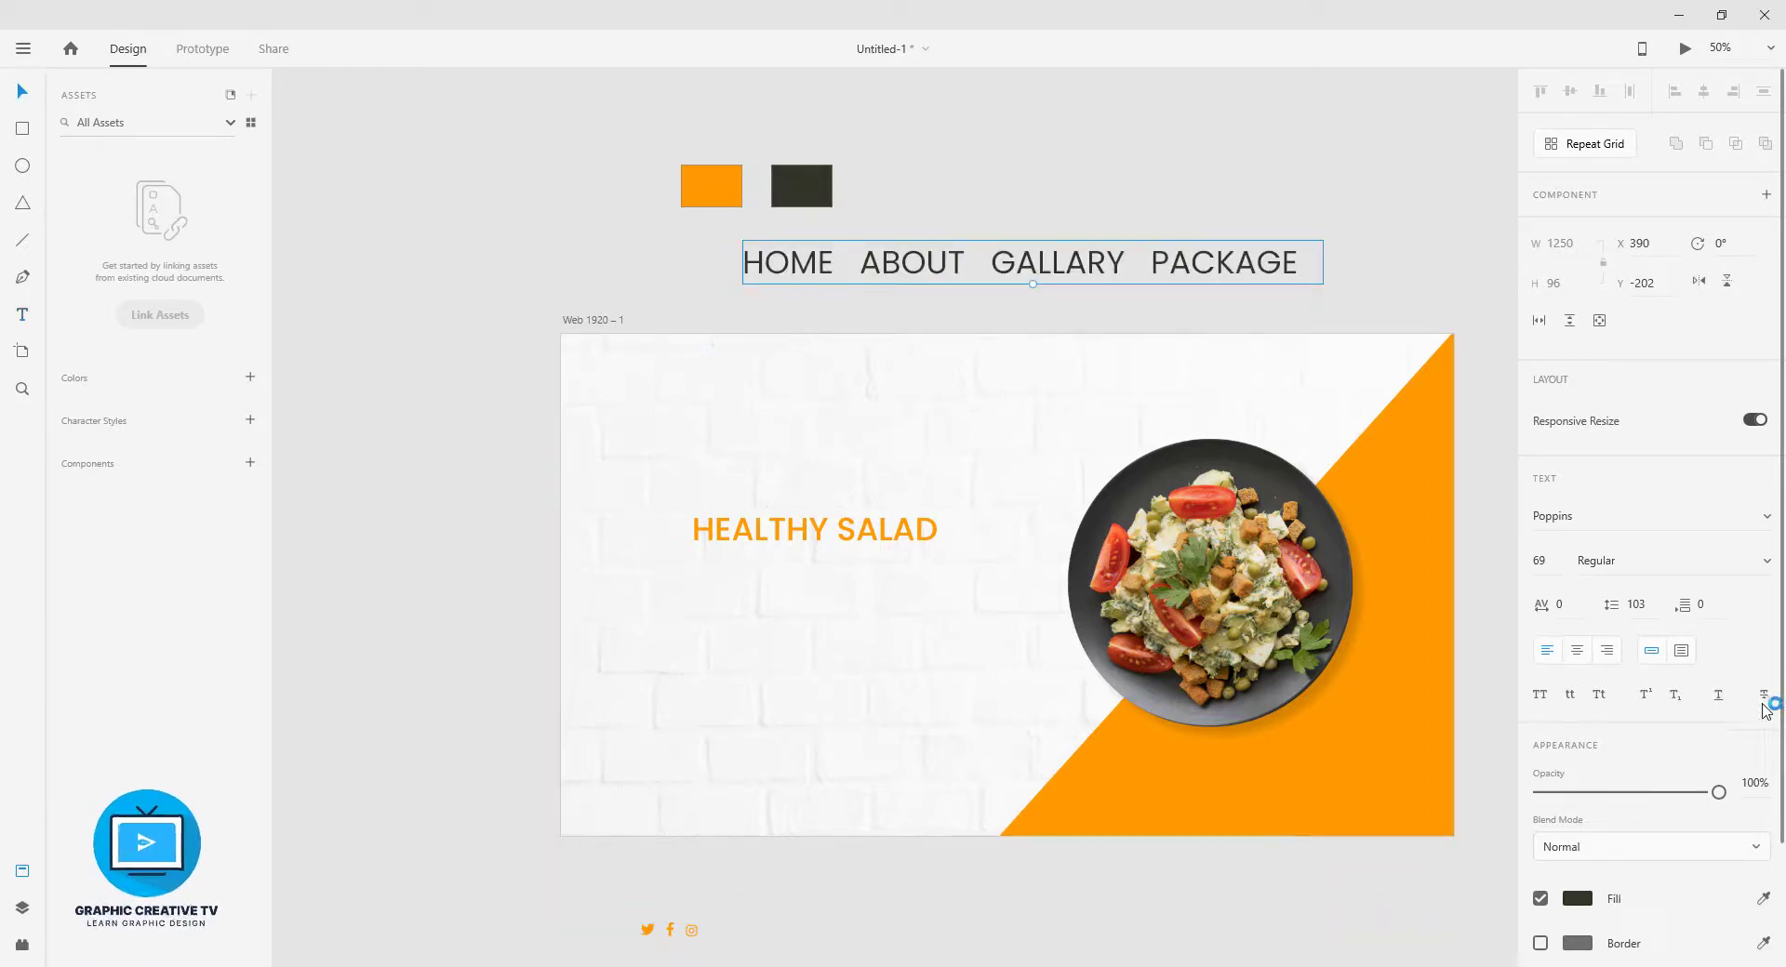
# - Reduce the menu text's font size to 33 and place the line on the artboard above the plate, at about X 774, Y 75
pyautogui.click(1561, 568)
pyautogui.press('Down')
pyautogui.press('Down')
pyautogui.press('Down')
pyautogui.press('Down')
pyautogui.press('Down')
pyautogui.press('Down')
pyautogui.press('Down')
pyautogui.press('Down')
pyautogui.press('Down')
pyautogui.press('Down')
pyautogui.press('Down')
pyautogui.press('Down')
pyautogui.press('Down')
pyautogui.press('Down')
pyautogui.press('Down')
pyautogui.press('Down')
pyautogui.press('Down')
pyautogui.press('Down')
pyautogui.press('Down')
pyautogui.press('Down')
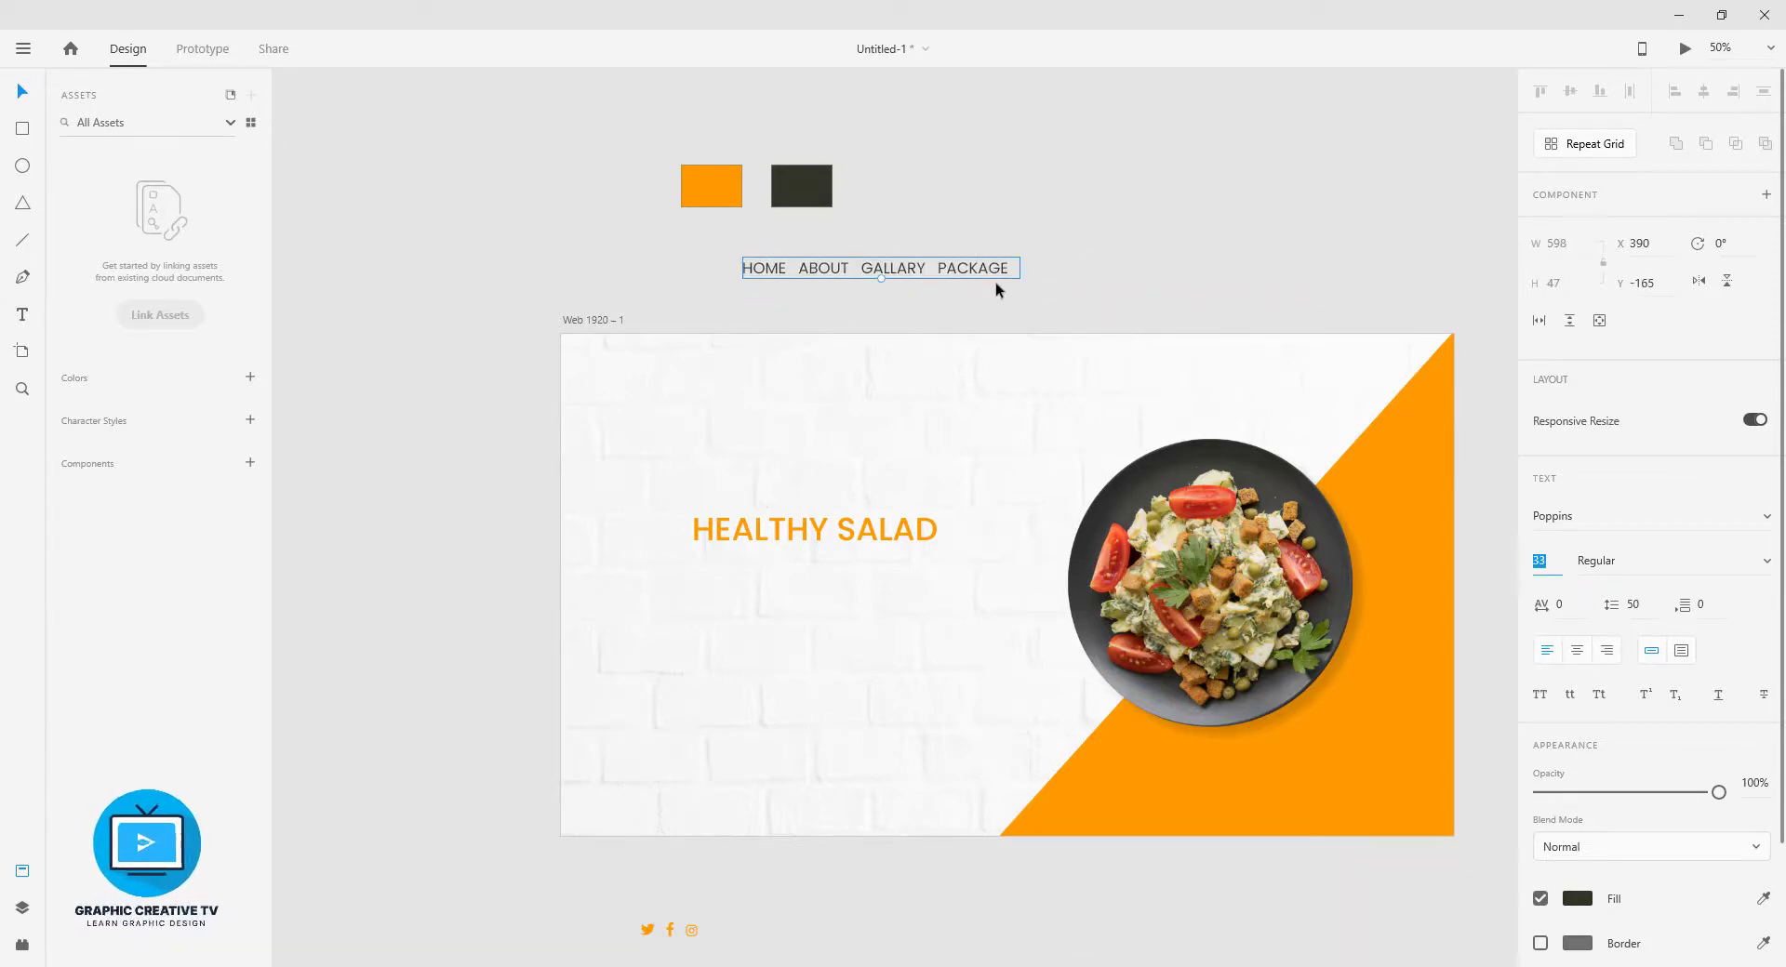
pyautogui.moveTo(977, 270); pyautogui.dragTo(1156, 385)
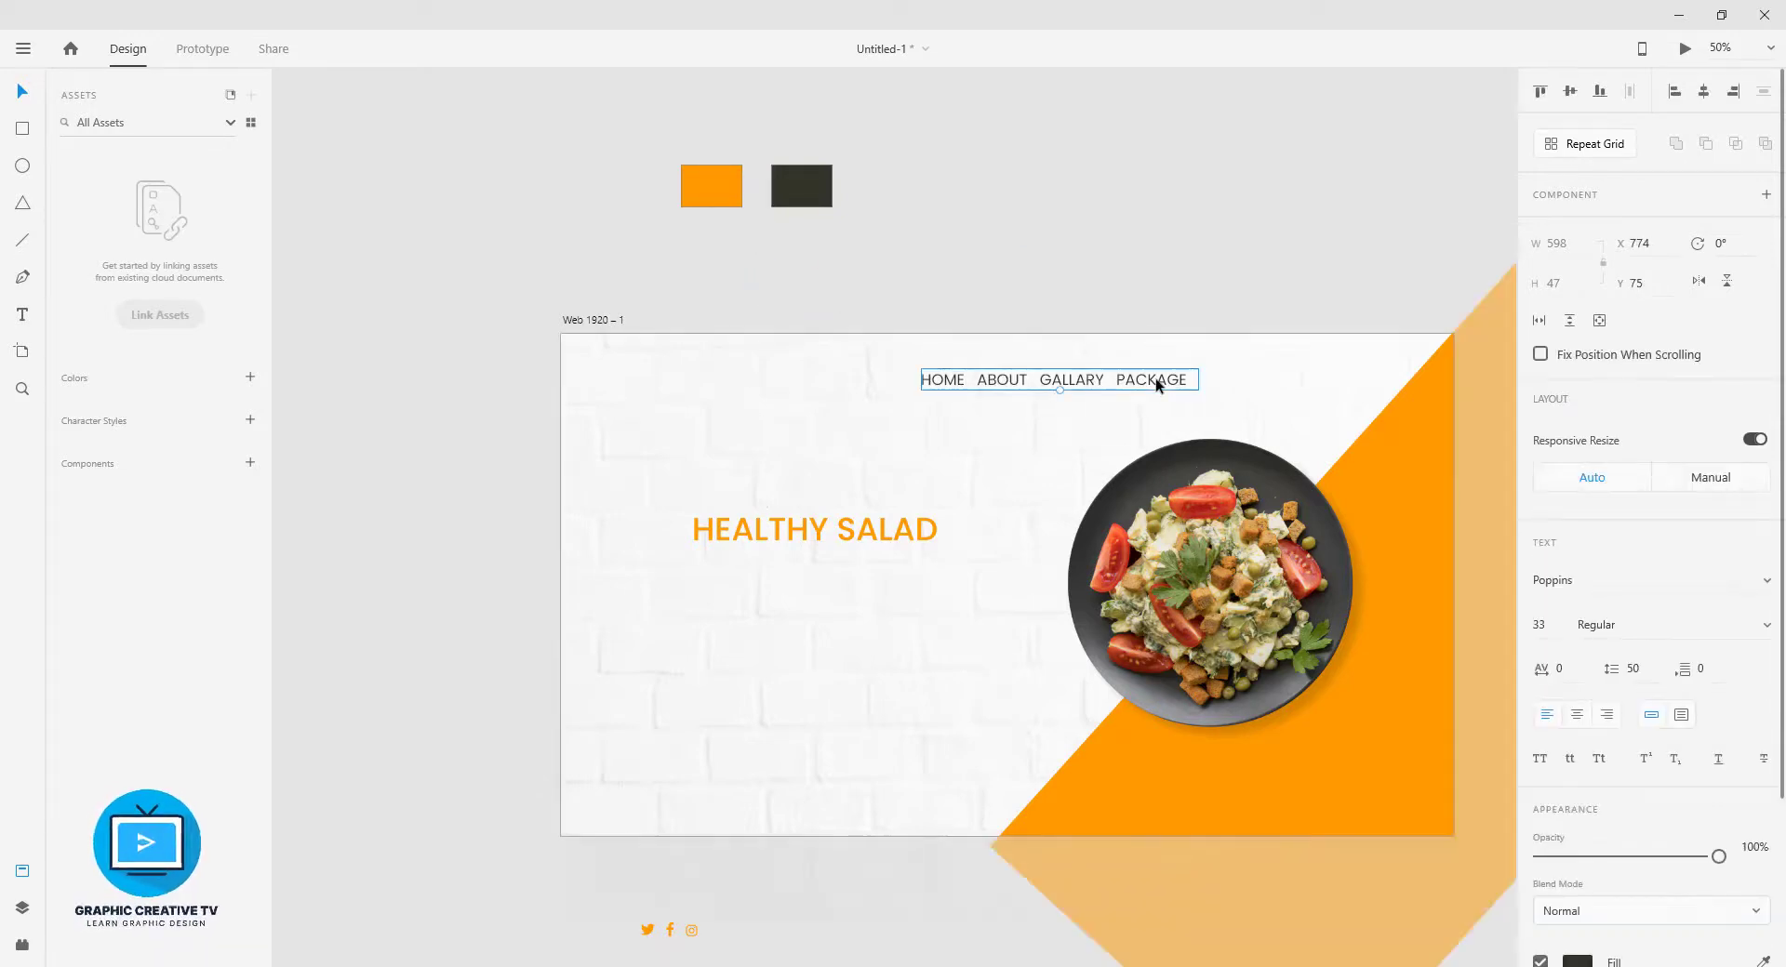
pyautogui.click(1051, 966)
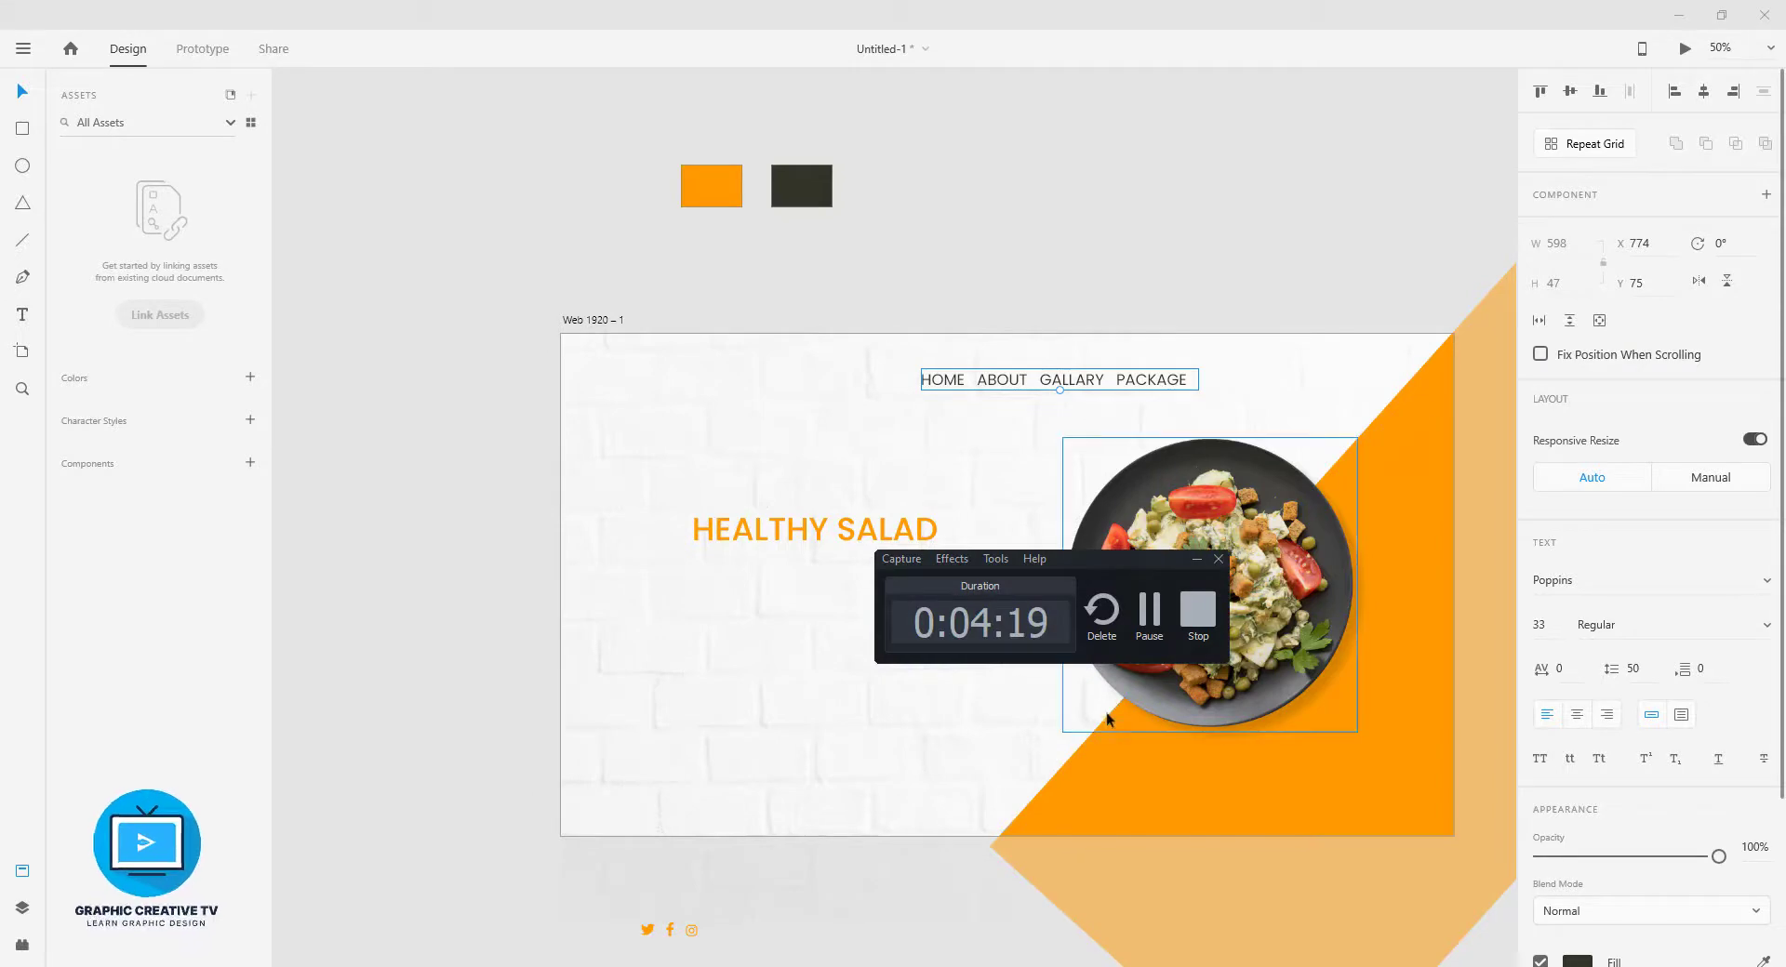
pyautogui.click(1153, 612)
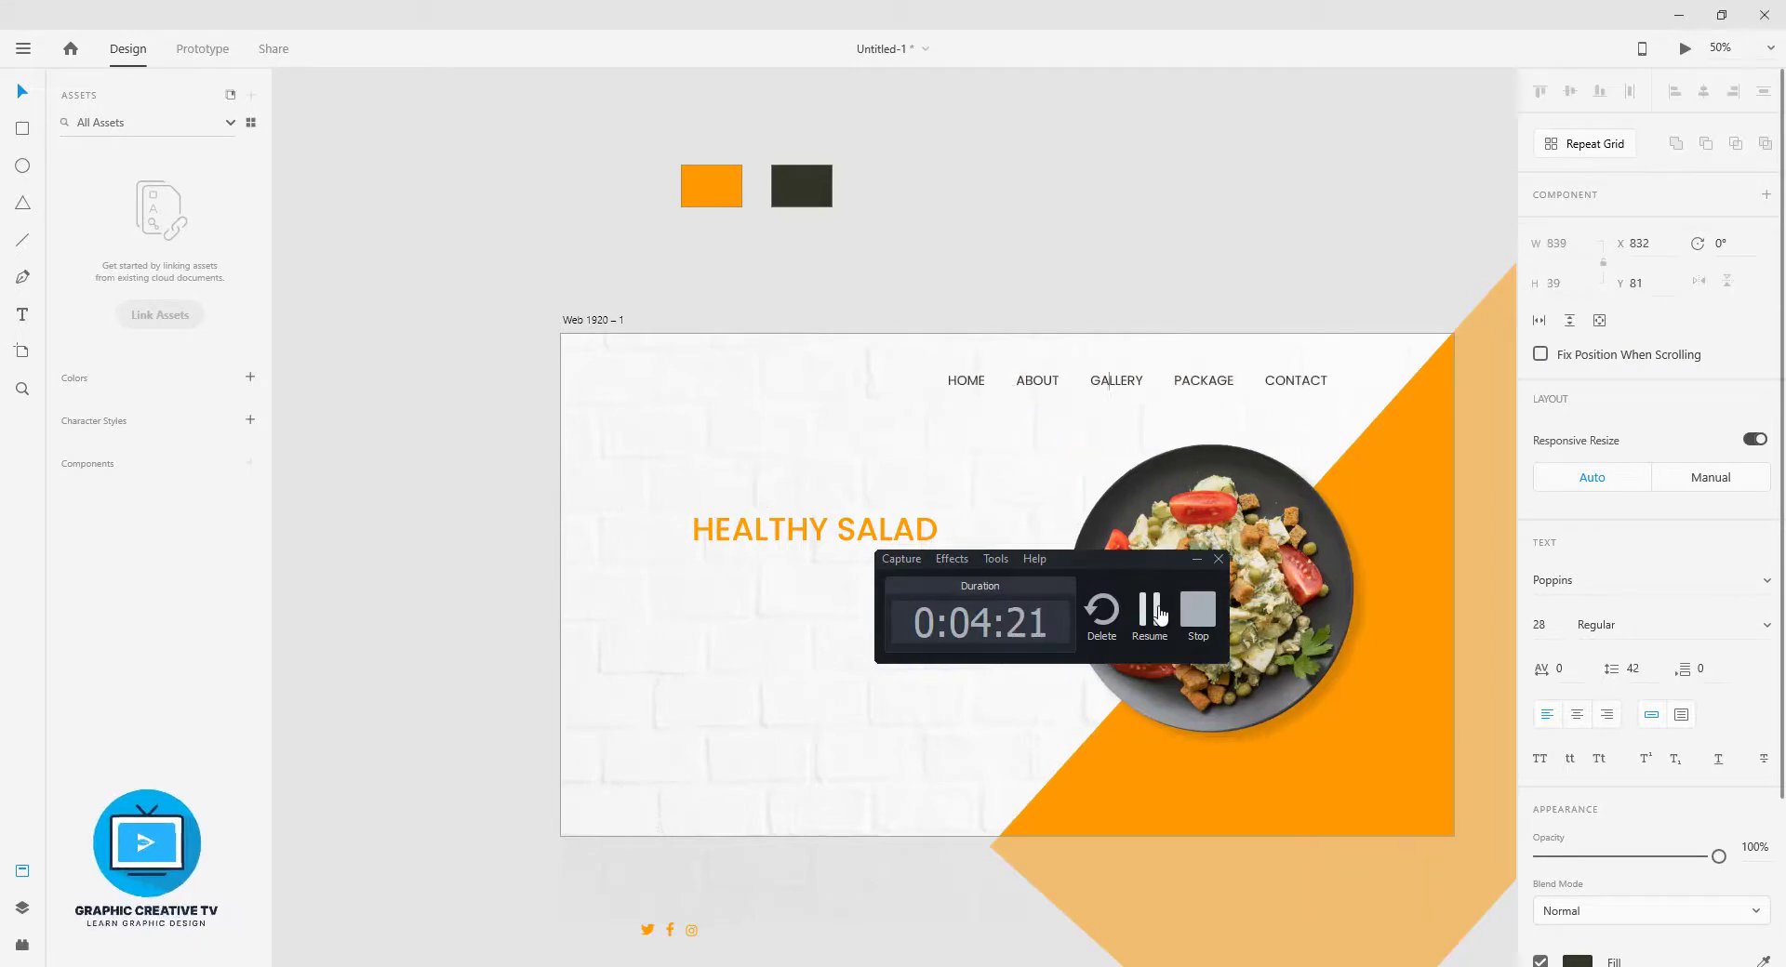
pyautogui.click(1154, 612)
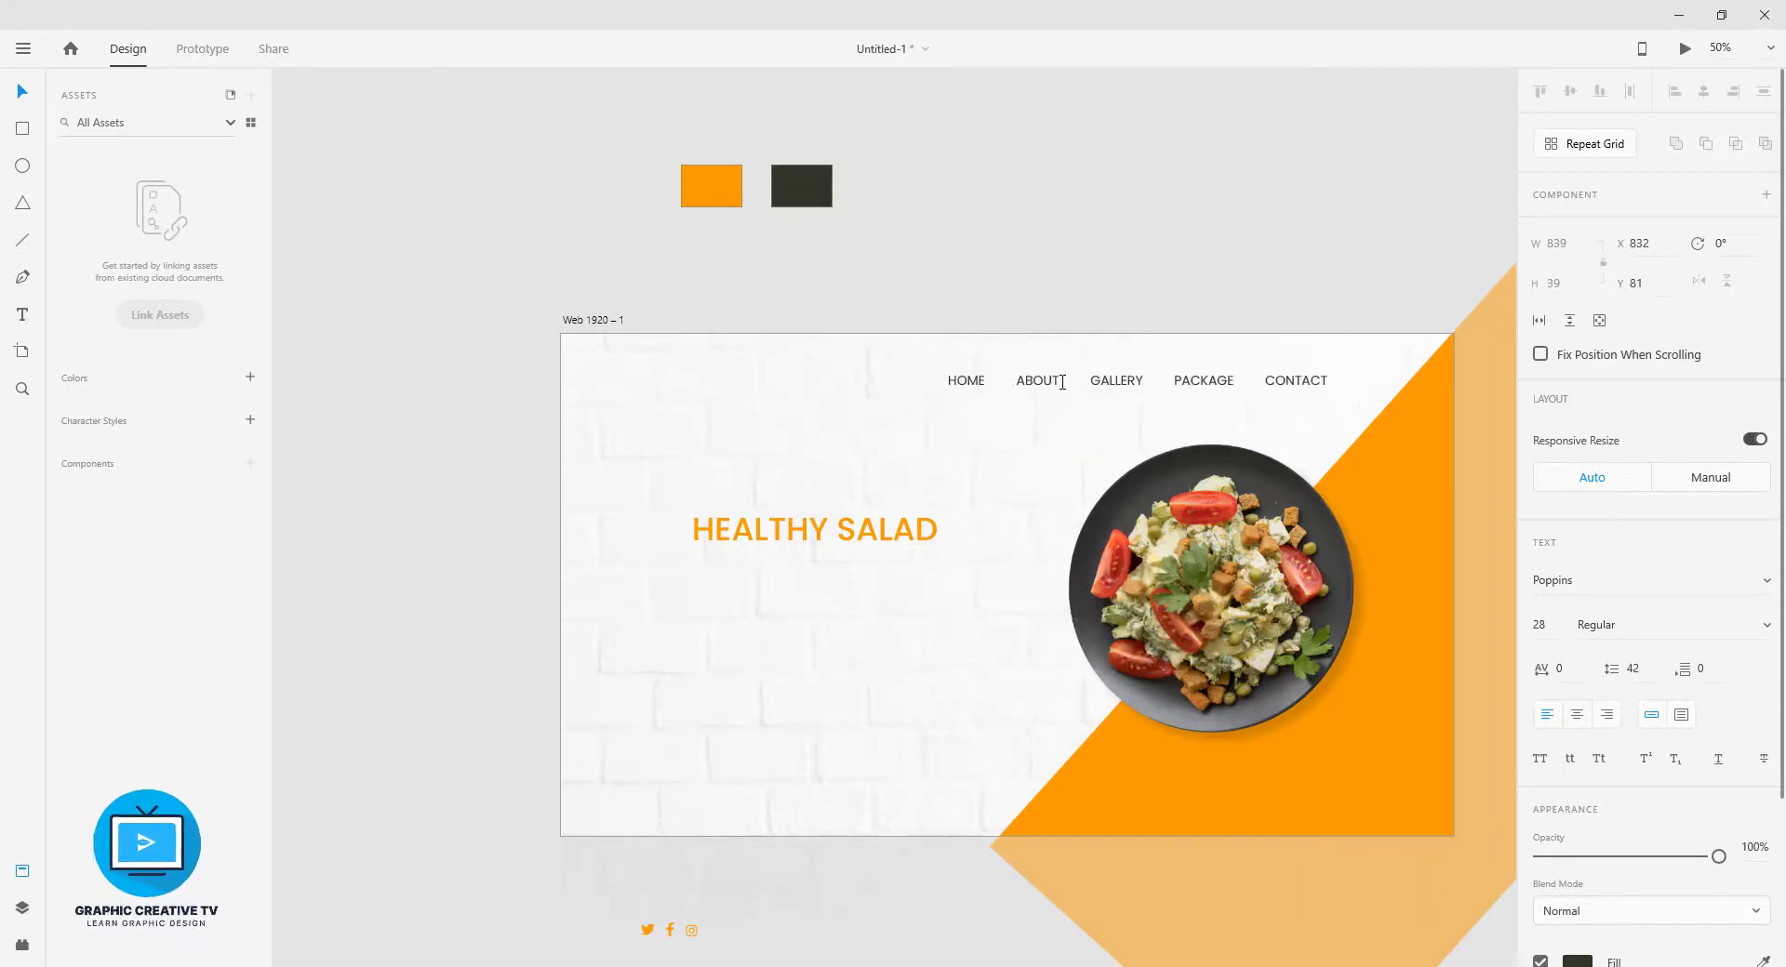
# - Shift the menu line slightly within the page header to about X 858, Y 85
pyautogui.click(14, 95)
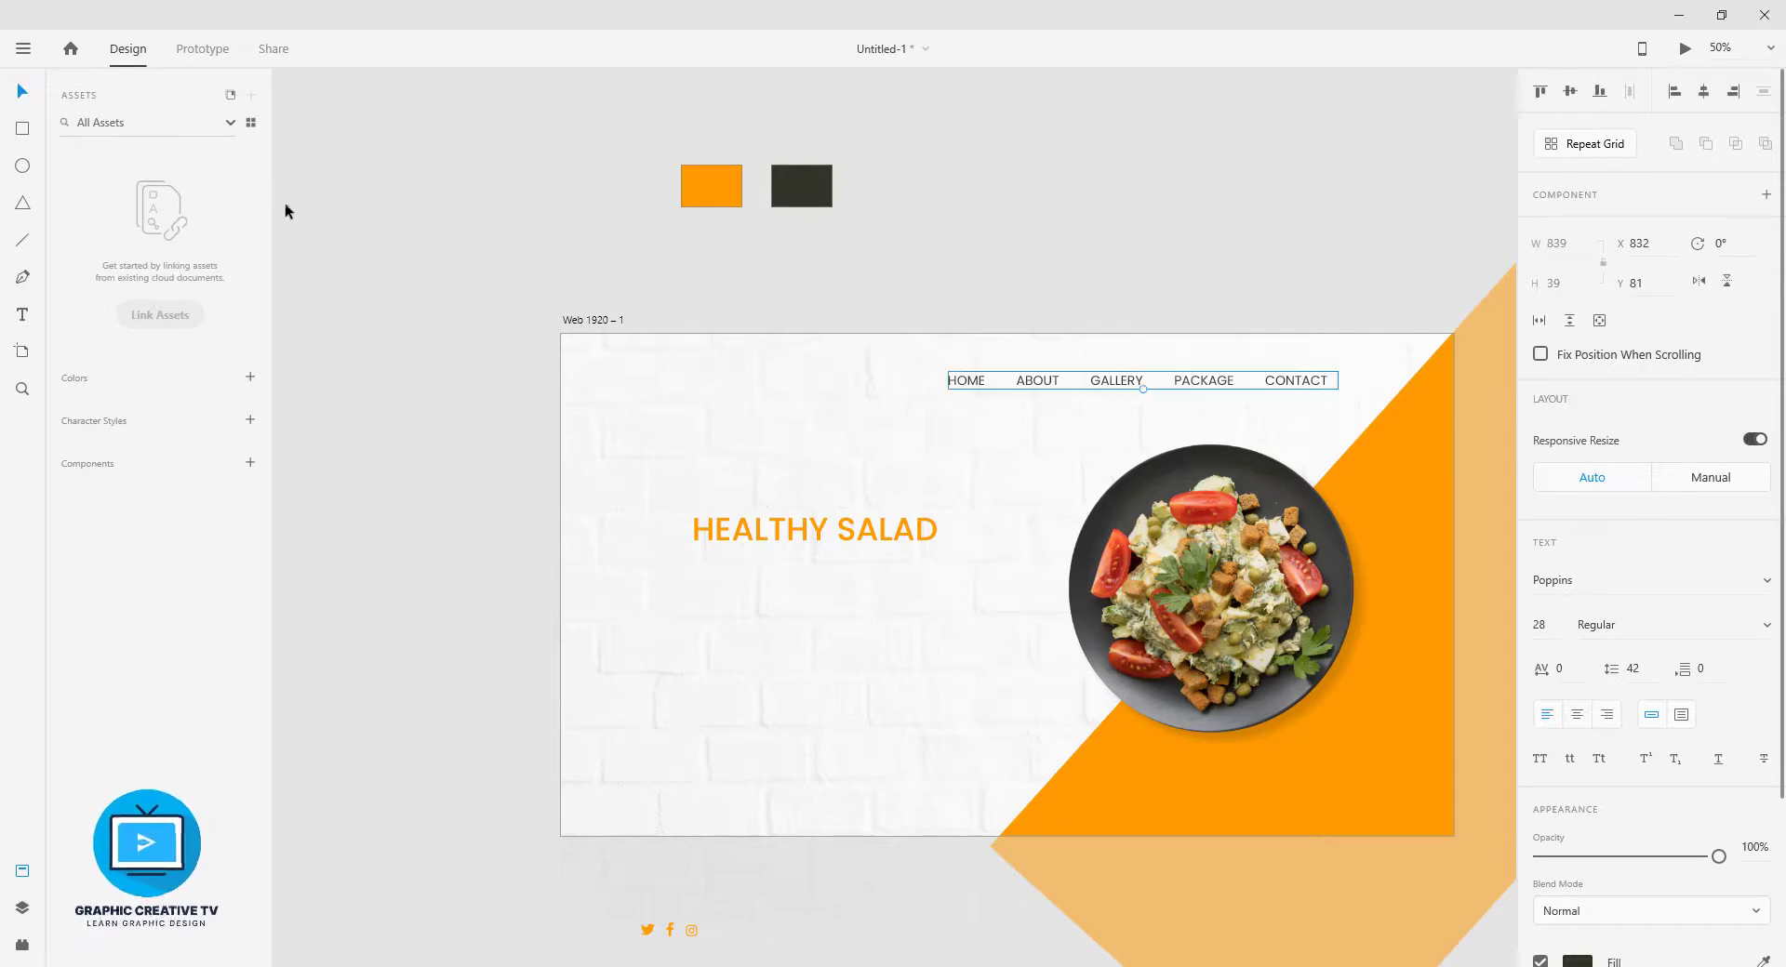
pyautogui.click(302, 212)
pyautogui.moveTo(1224, 387); pyautogui.dragTo(1237, 386)
# - Add a line of point text above the artboard reading "FOOD TASK"
pyautogui.click(22, 315)
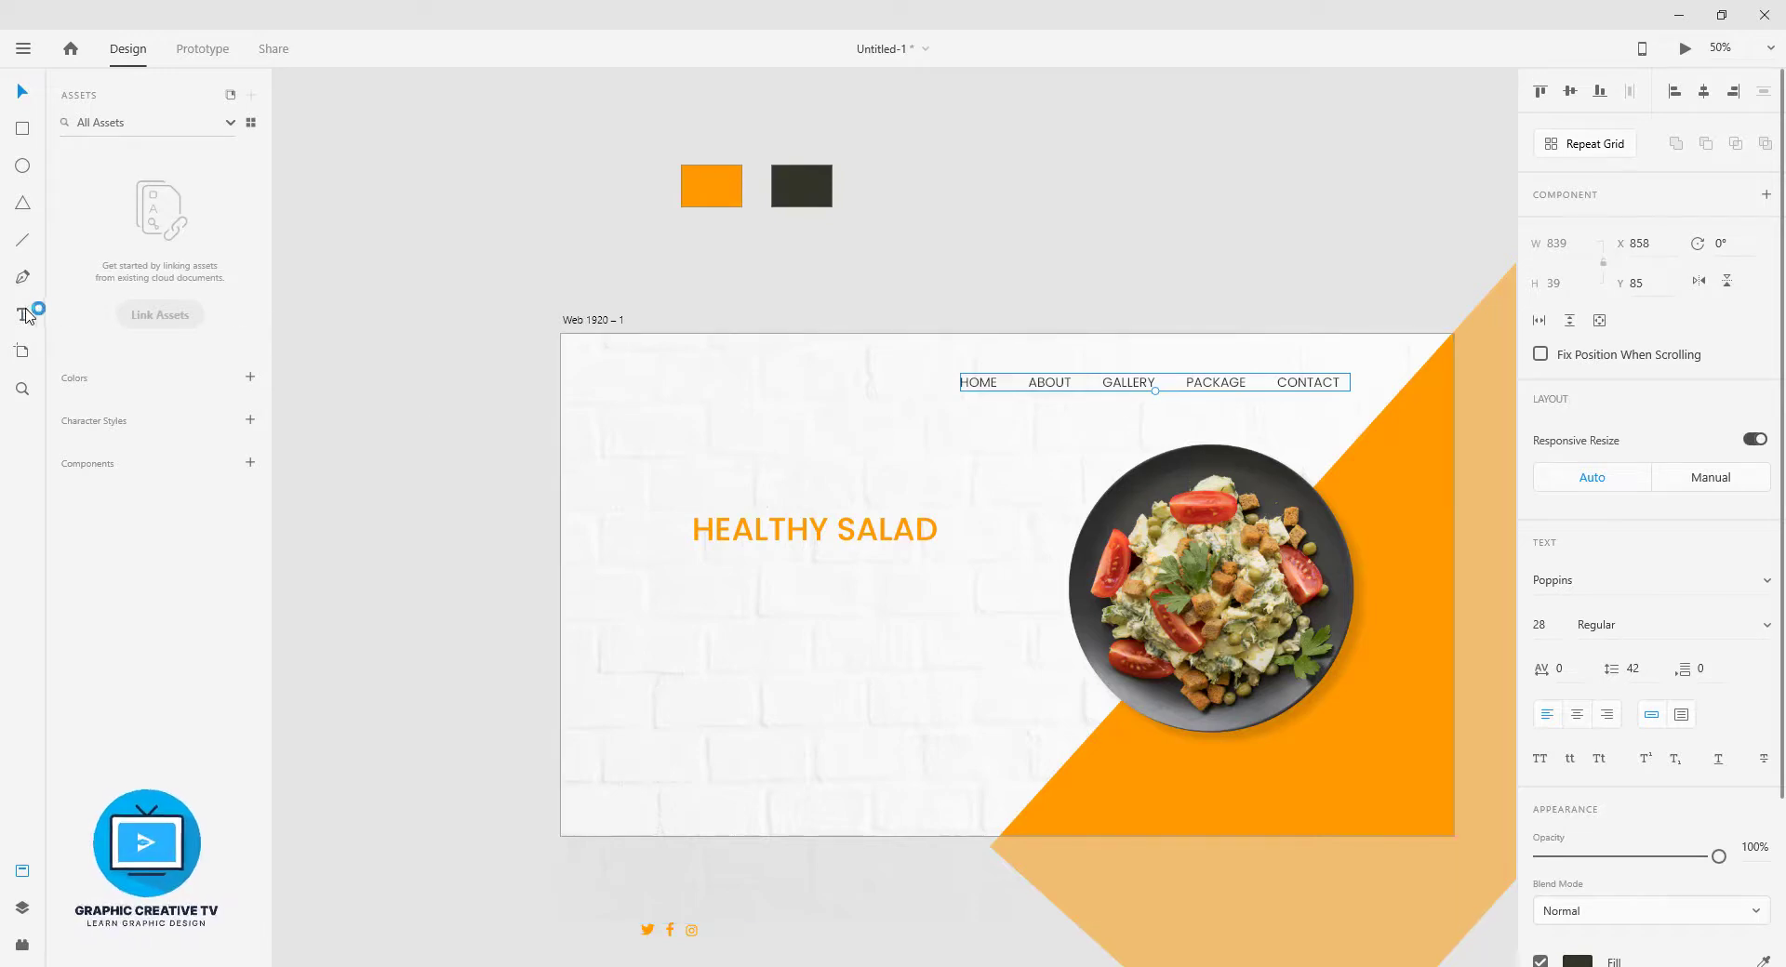
pyautogui.click(604, 270)
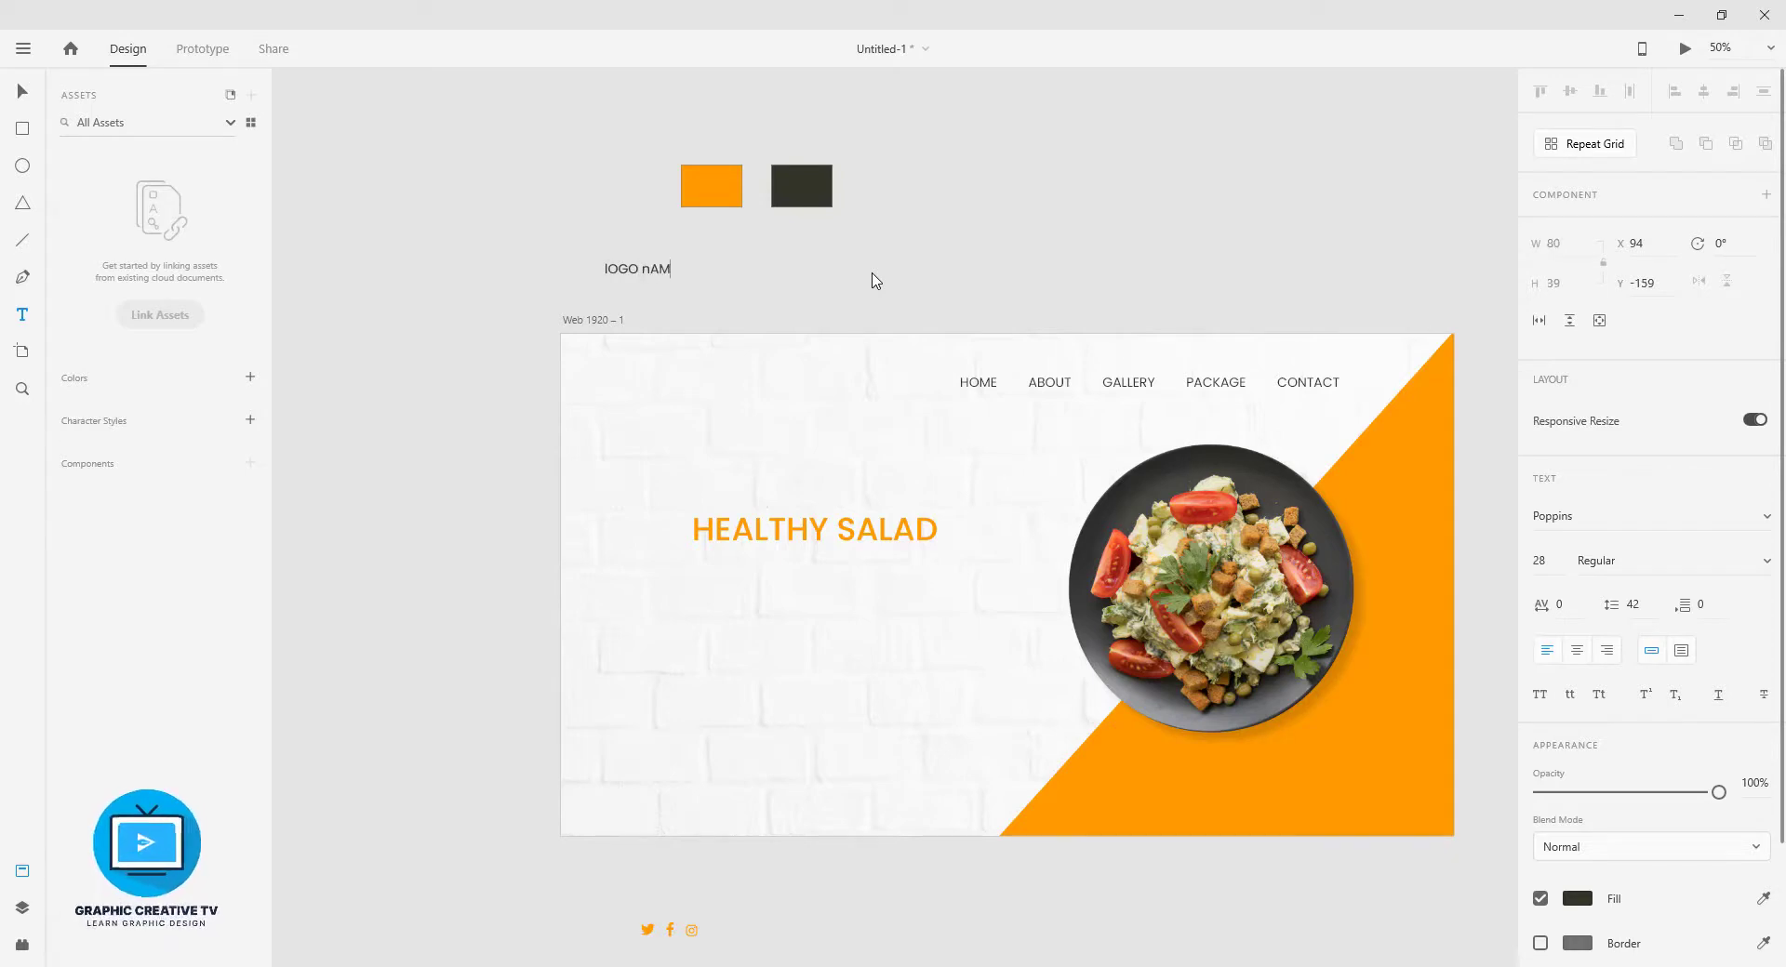
pyautogui.press('BackSpace')
pyautogui.press('BackSpace')
pyautogui.press('BackSpace')
pyautogui.press('BackSpace')
pyautogui.press('BackSpace')
pyautogui.press('BackSpace')
pyautogui.press('BackSpace')
pyautogui.press('BackSpace')
pyautogui.press('BackSpace')
pyautogui.press('BackSpace')
pyautogui.write('FOO')
# - Fill the FOOD TASK text with the orange colour sampled from the swatch
pyautogui.hotkey('ctrl', 'a')
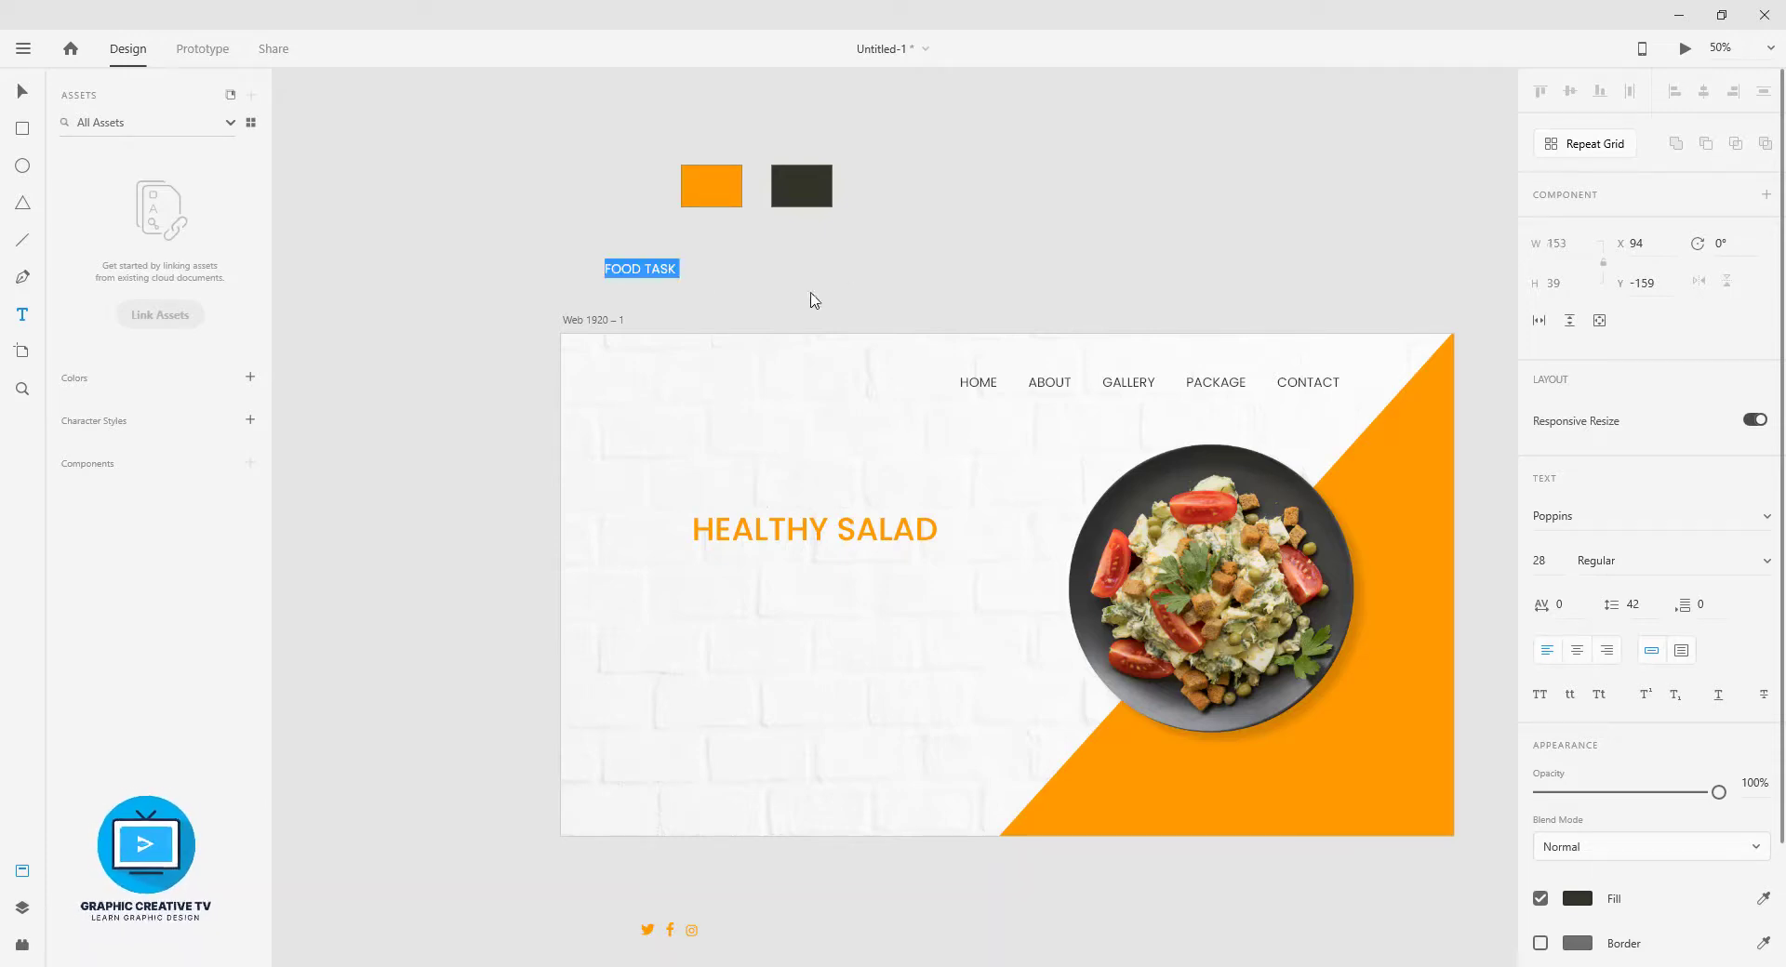
pyautogui.click(1615, 910)
pyautogui.click(1764, 902)
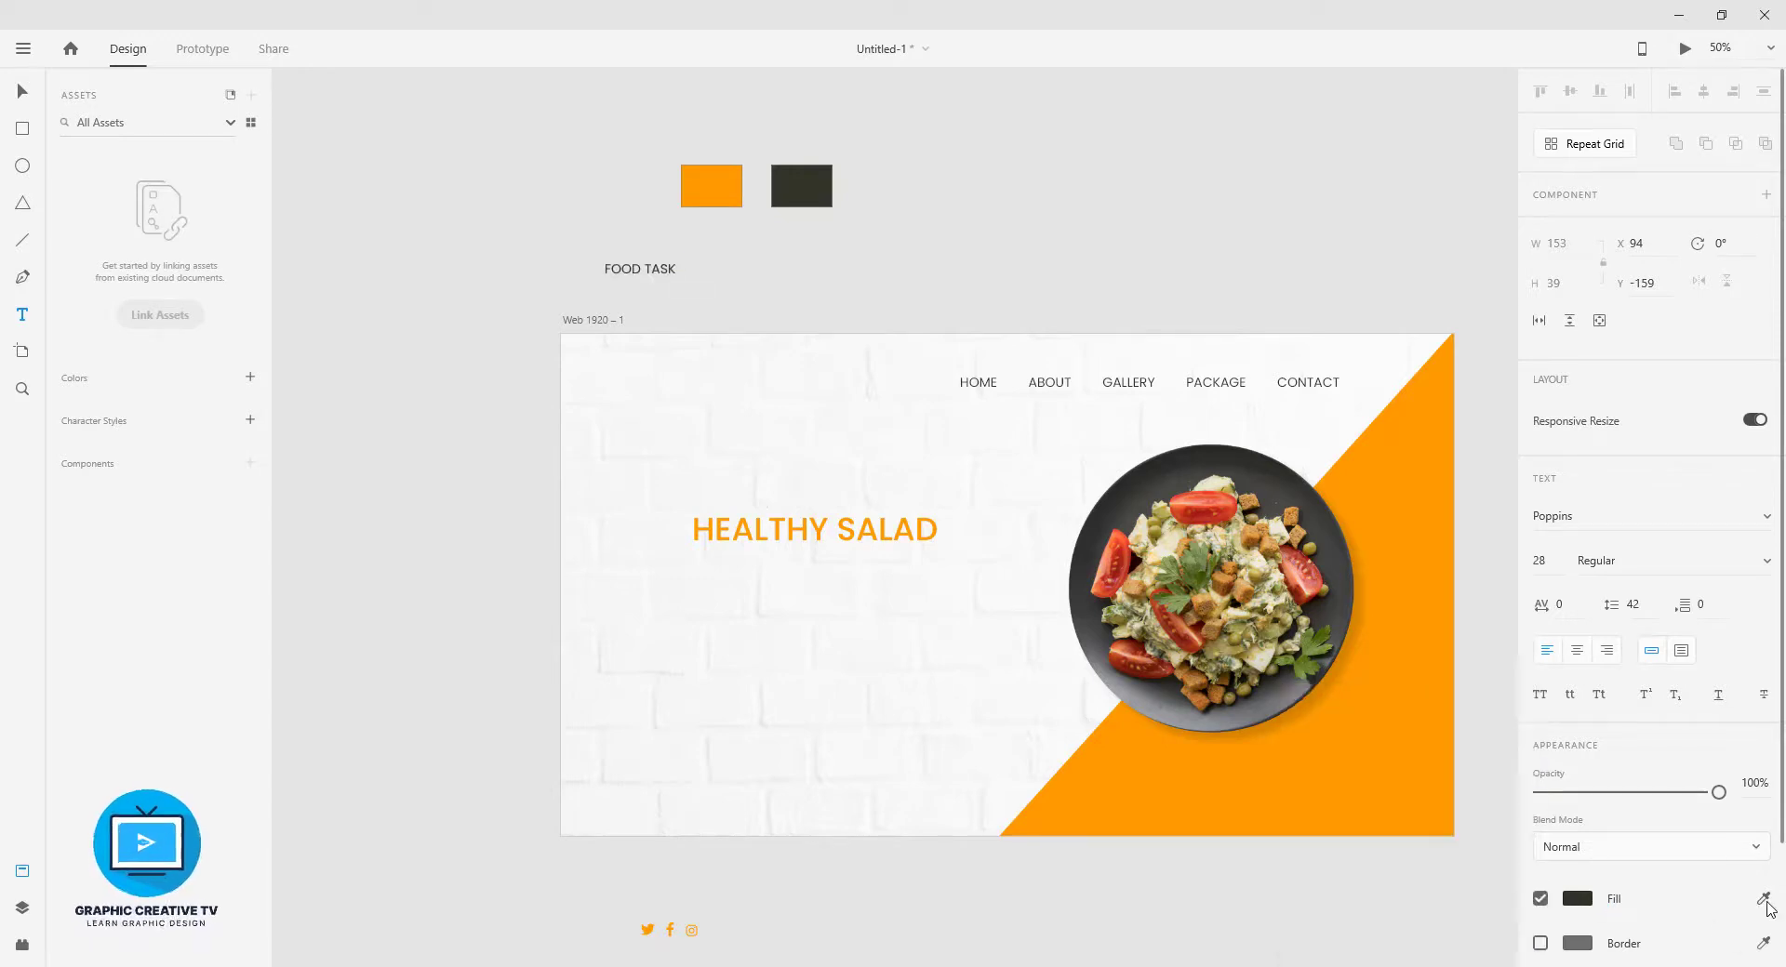
pyautogui.click(716, 185)
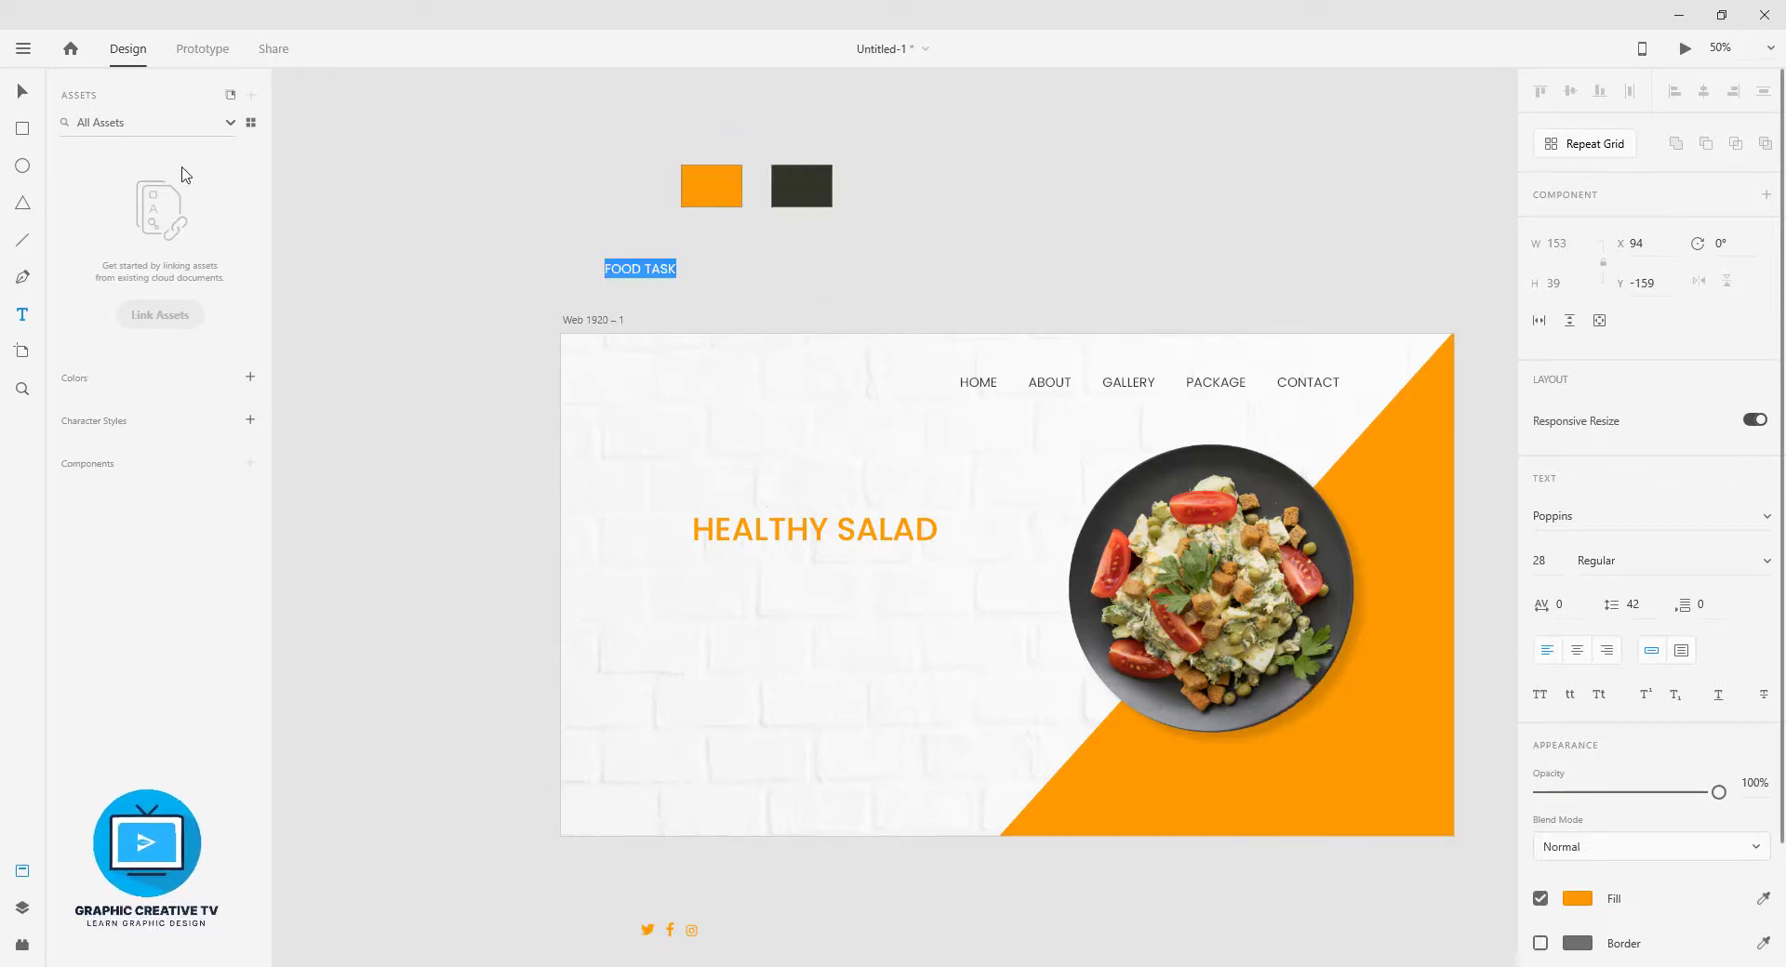
# - Set the FOOD TASK text's font weight to Bold
pyautogui.click(25, 92)
pyautogui.click(408, 253)
pyautogui.click(640, 268)
pyautogui.click(1588, 561)
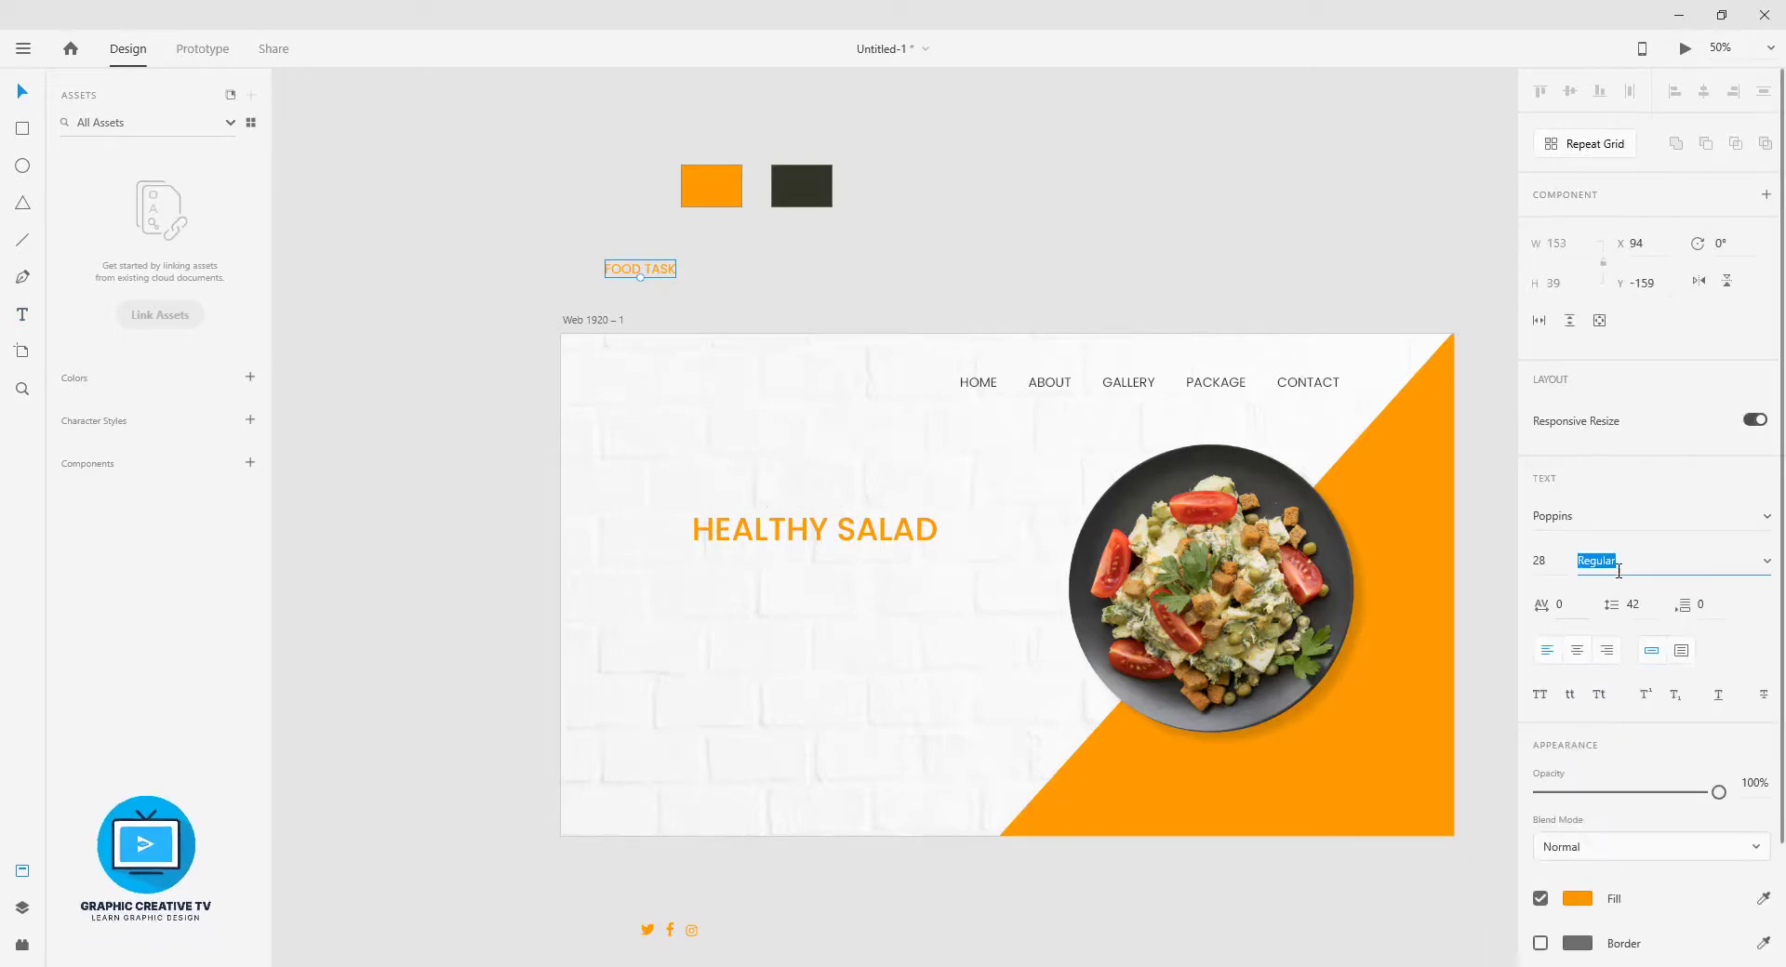
pyautogui.click(1760, 569)
pyautogui.click(1626, 590)
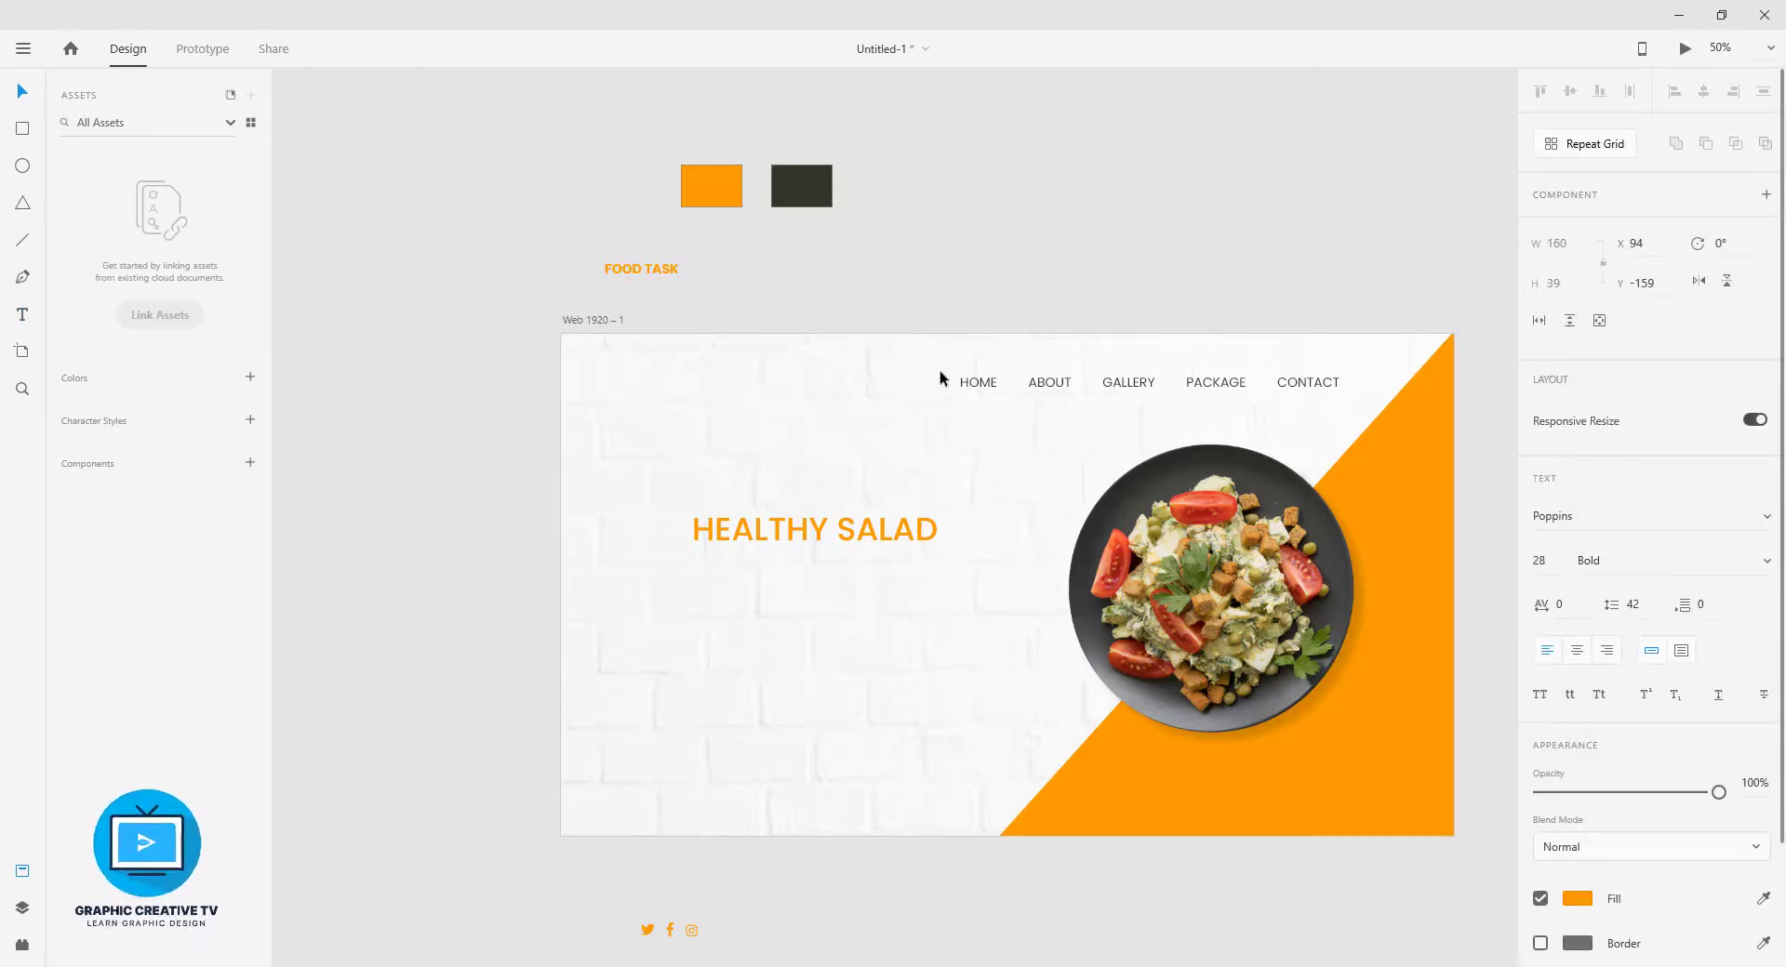
# - Enlarge the FOOD TASK text to size 37 and place it in the page header opposite the menu, at about X 96, Y 97
pyautogui.click(1553, 560)
pyautogui.press('Up')
pyautogui.press('Up')
pyautogui.press('Up')
pyautogui.press('Up')
pyautogui.press('Up')
pyautogui.press('Up')
pyautogui.press('Up')
pyautogui.press('Up')
pyautogui.press('Up')
pyautogui.moveTo(638, 278)
pyautogui.mouseDown()
pyautogui.moveTo(622, 415)
pyautogui.moveTo(636, 402)
pyautogui.mouseUp()
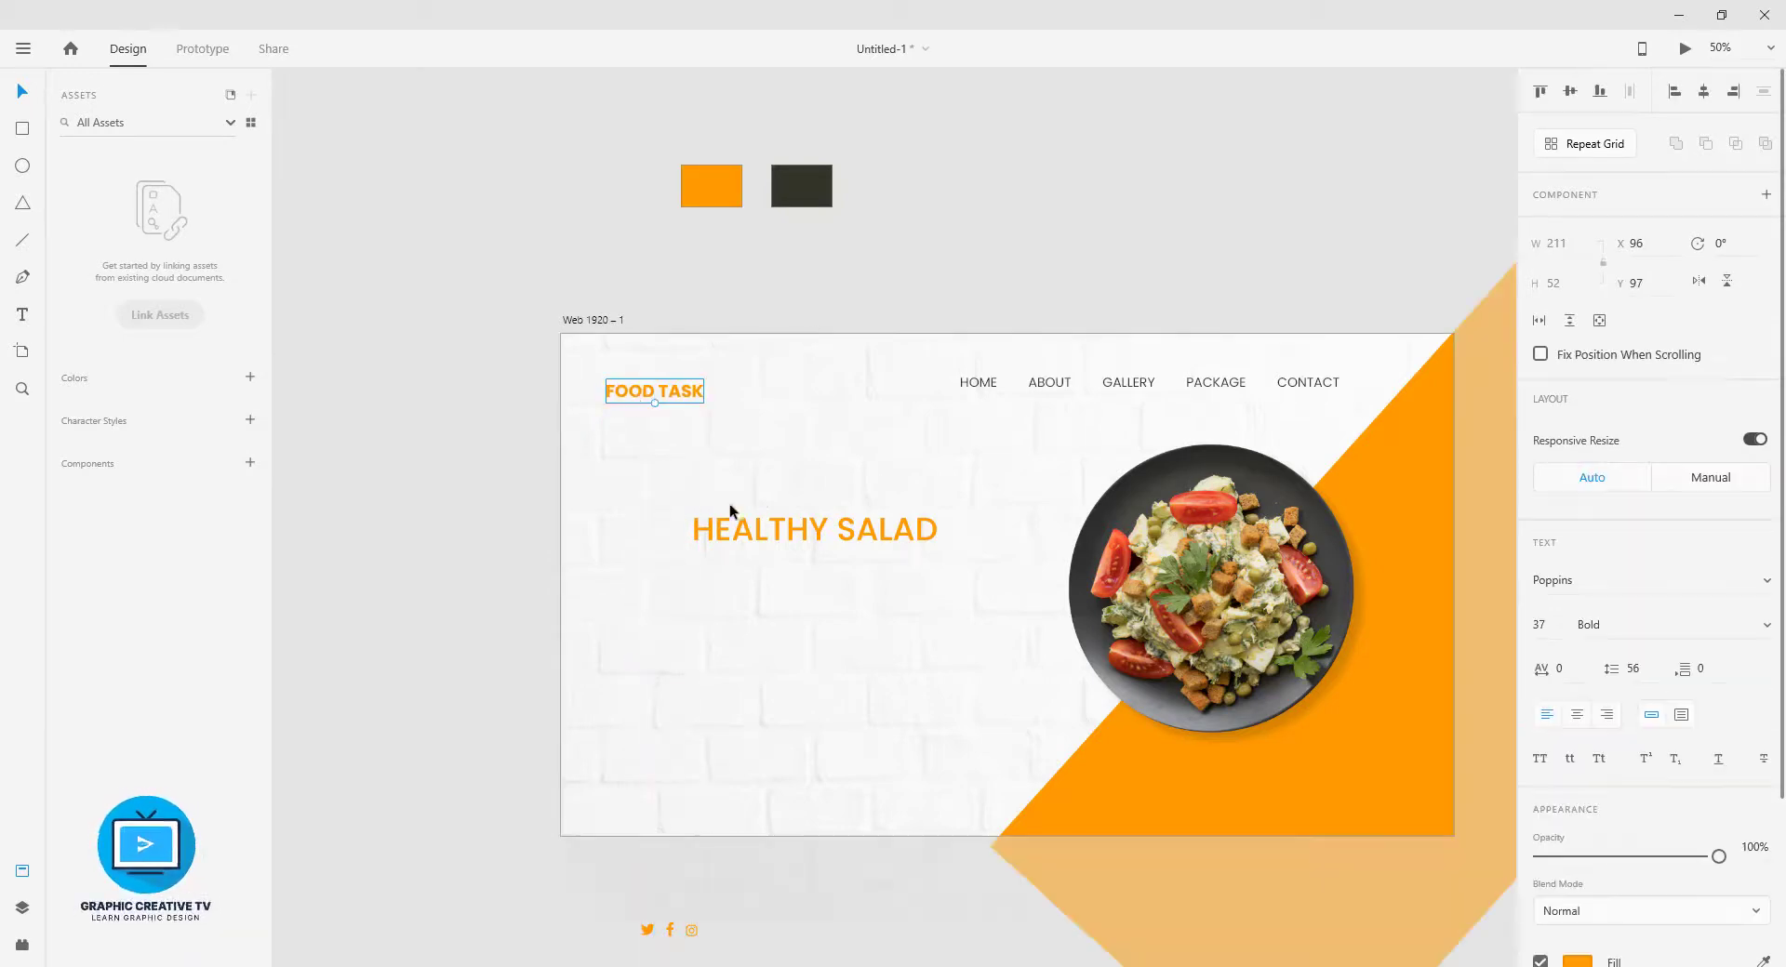
# - Place the centred Lorem Ipsum paragraph on the artboard directly beneath the HEALTHY SALAD heading
pyautogui.click(835, 530)
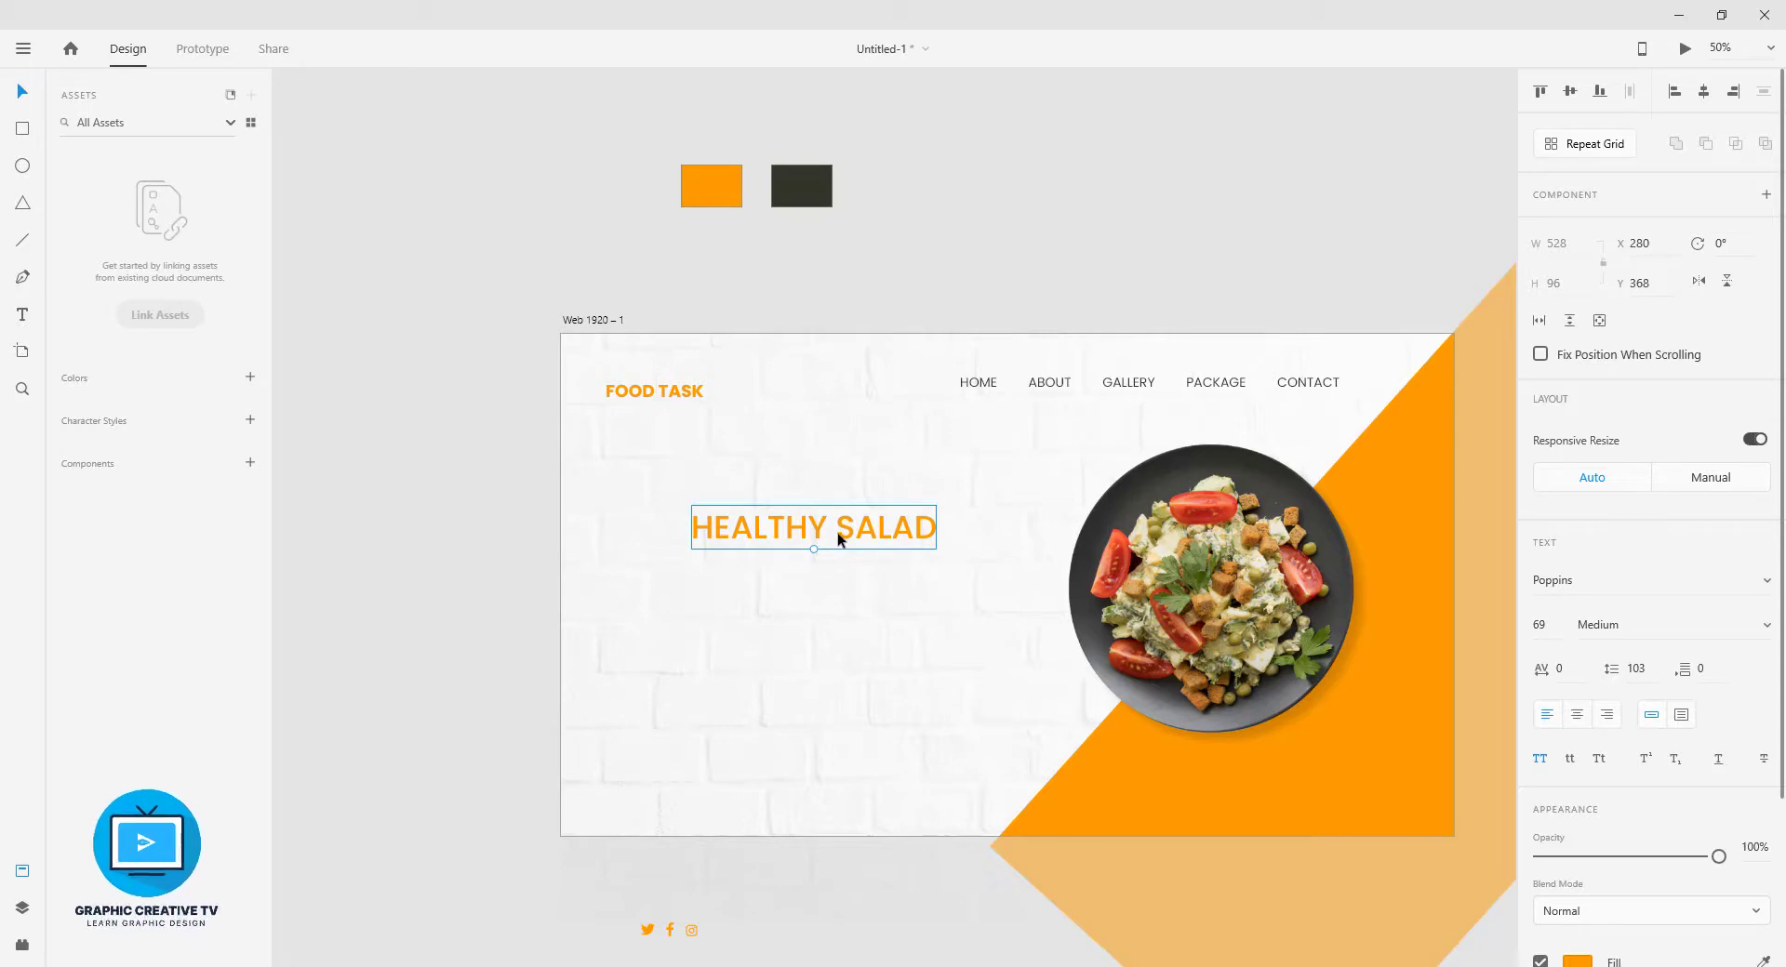
pyautogui.click(421, 528)
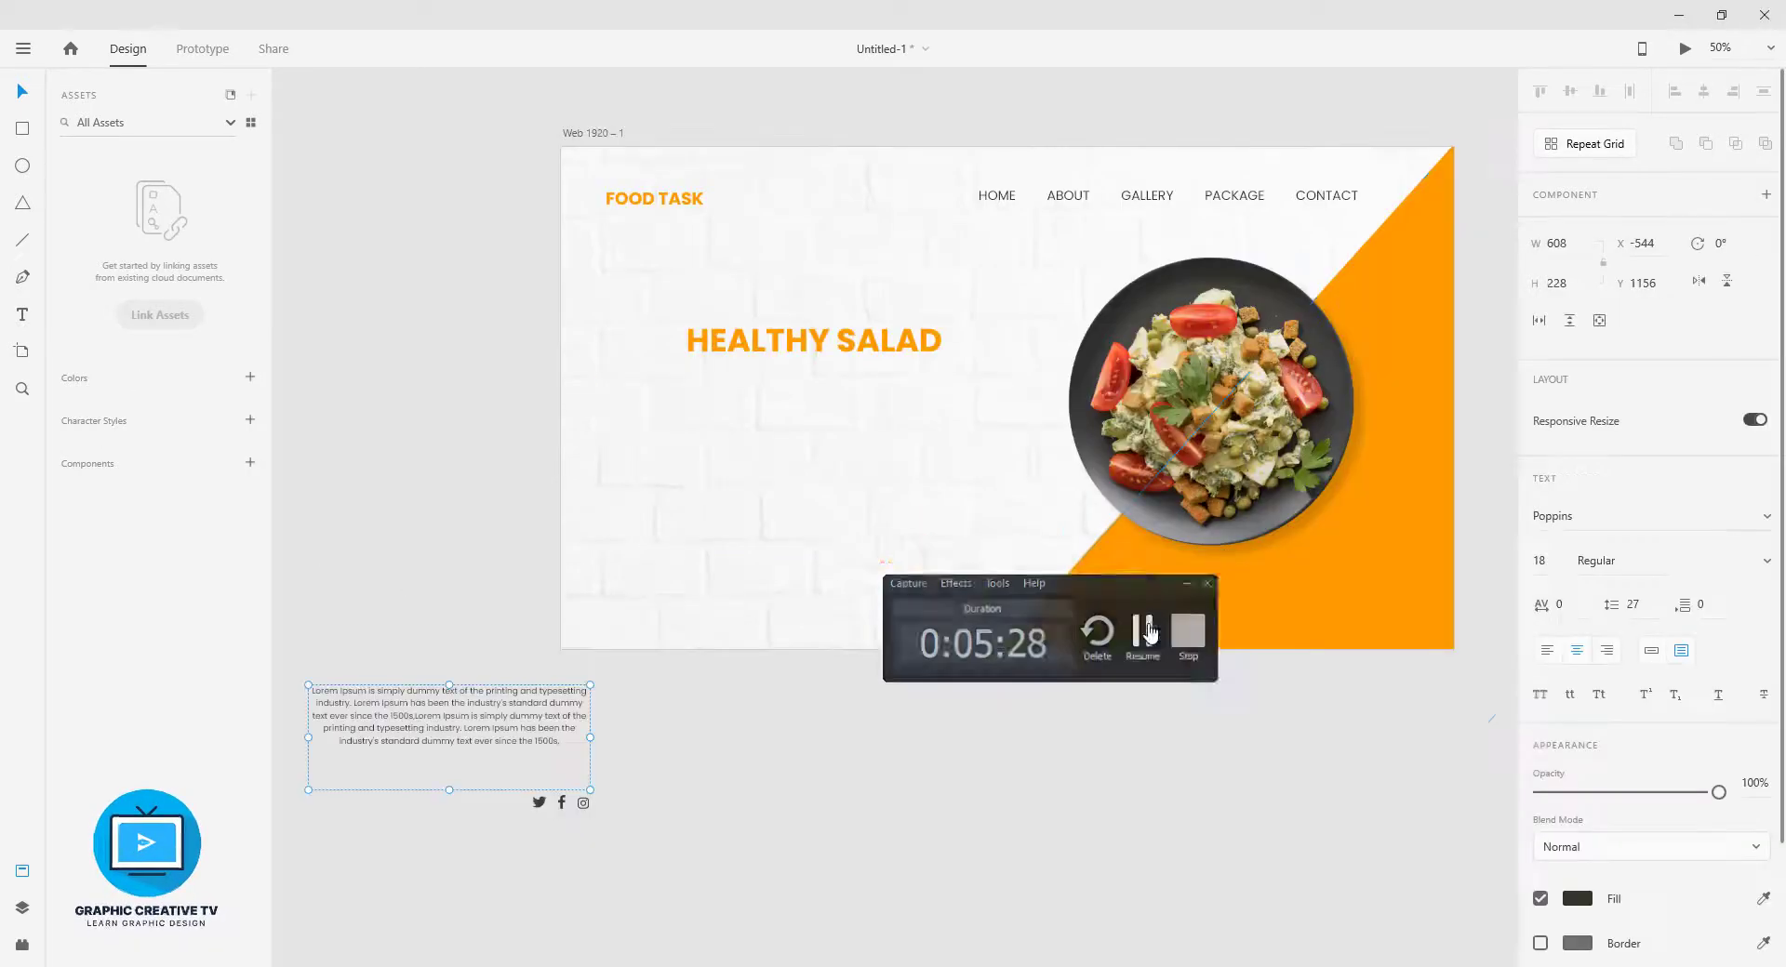
pyautogui.moveTo(459, 707)
pyautogui.mouseDown()
pyautogui.moveTo(856, 490)
pyautogui.moveTo(871, 410)
pyautogui.moveTo(842, 407)
pyautogui.mouseUp()
# - Increase the heading's font size by 5 and realign heading and paragraph on a common centre with a small gap between them
pyautogui.click(850, 343)
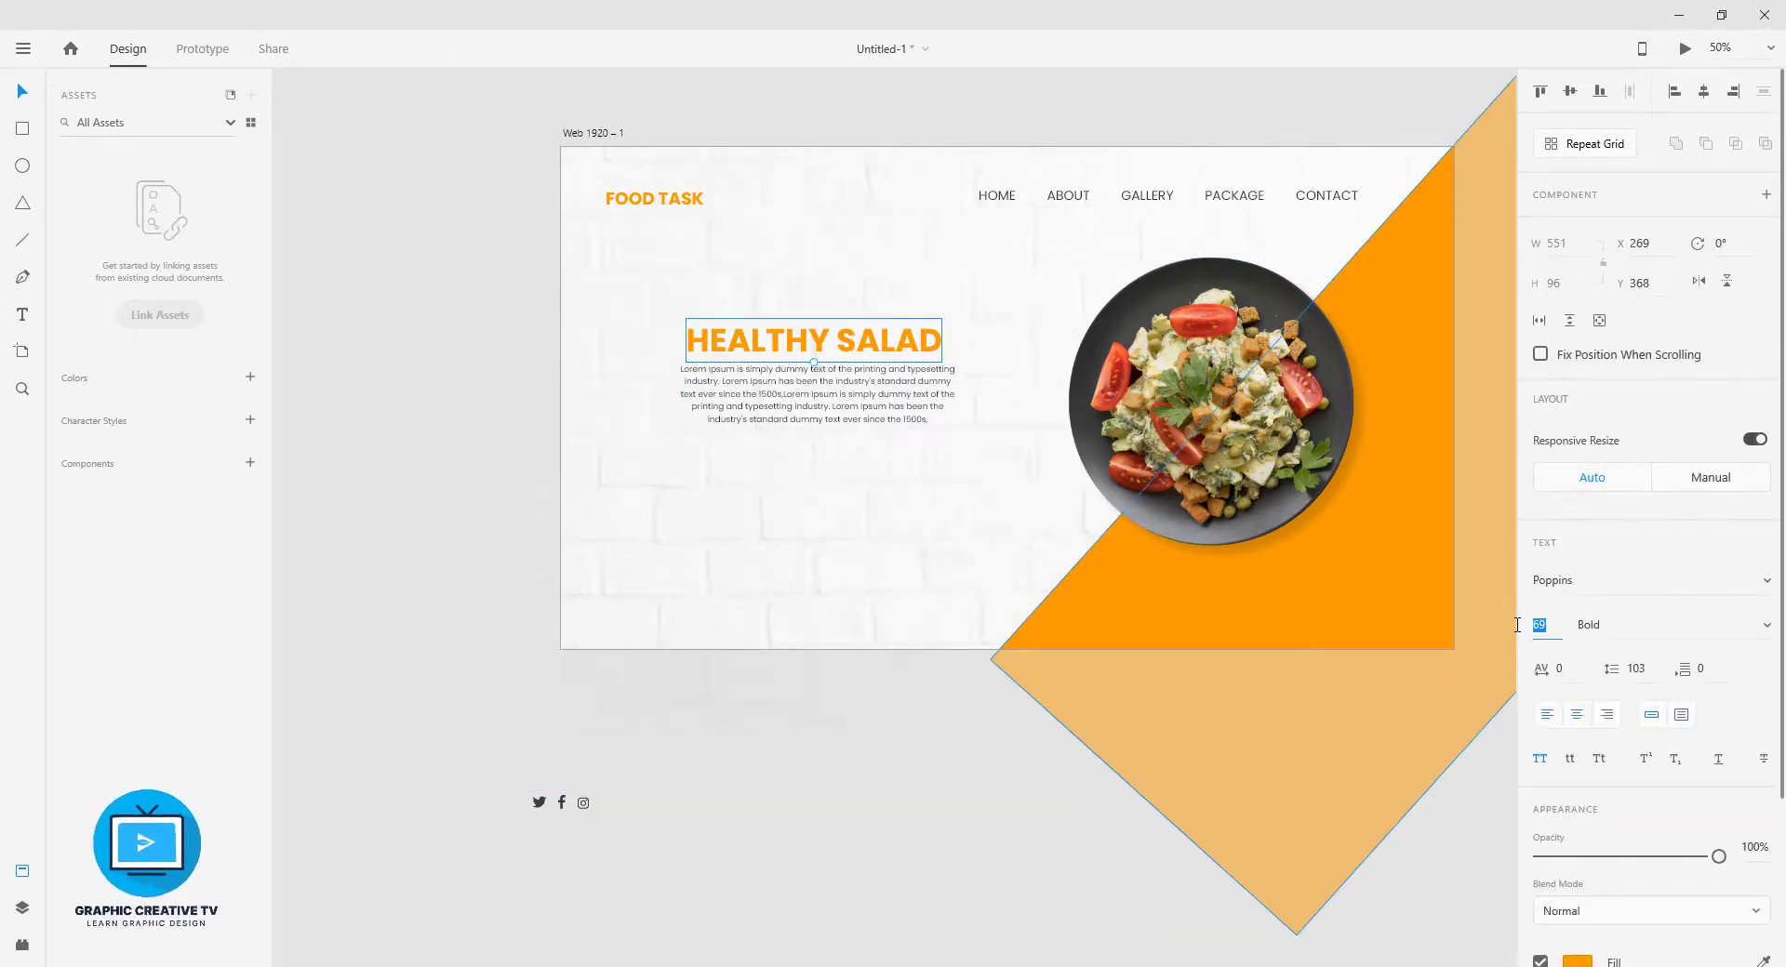
pyautogui.press('Up')
pyautogui.press('Up')
pyautogui.press('Up')
pyautogui.press('Up')
pyautogui.press('Up')
pyautogui.click(465, 296)
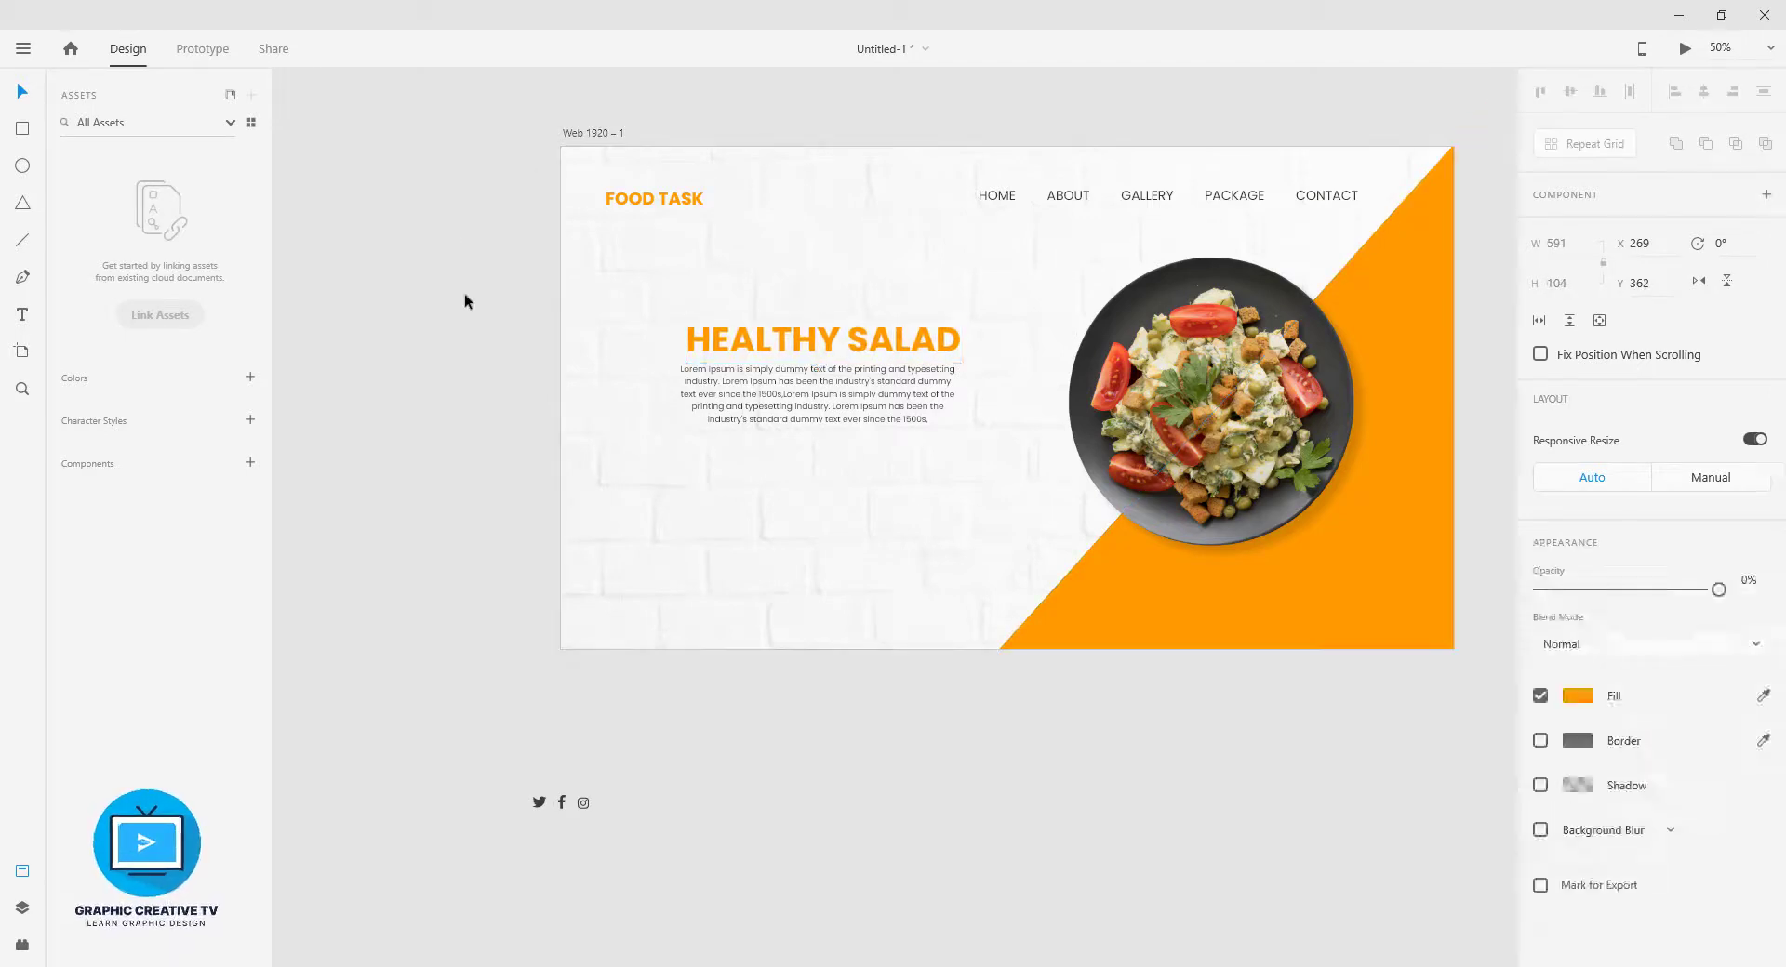
pyautogui.moveTo(947, 362); pyautogui.dragTo(907, 416)
pyautogui.click(441, 614)
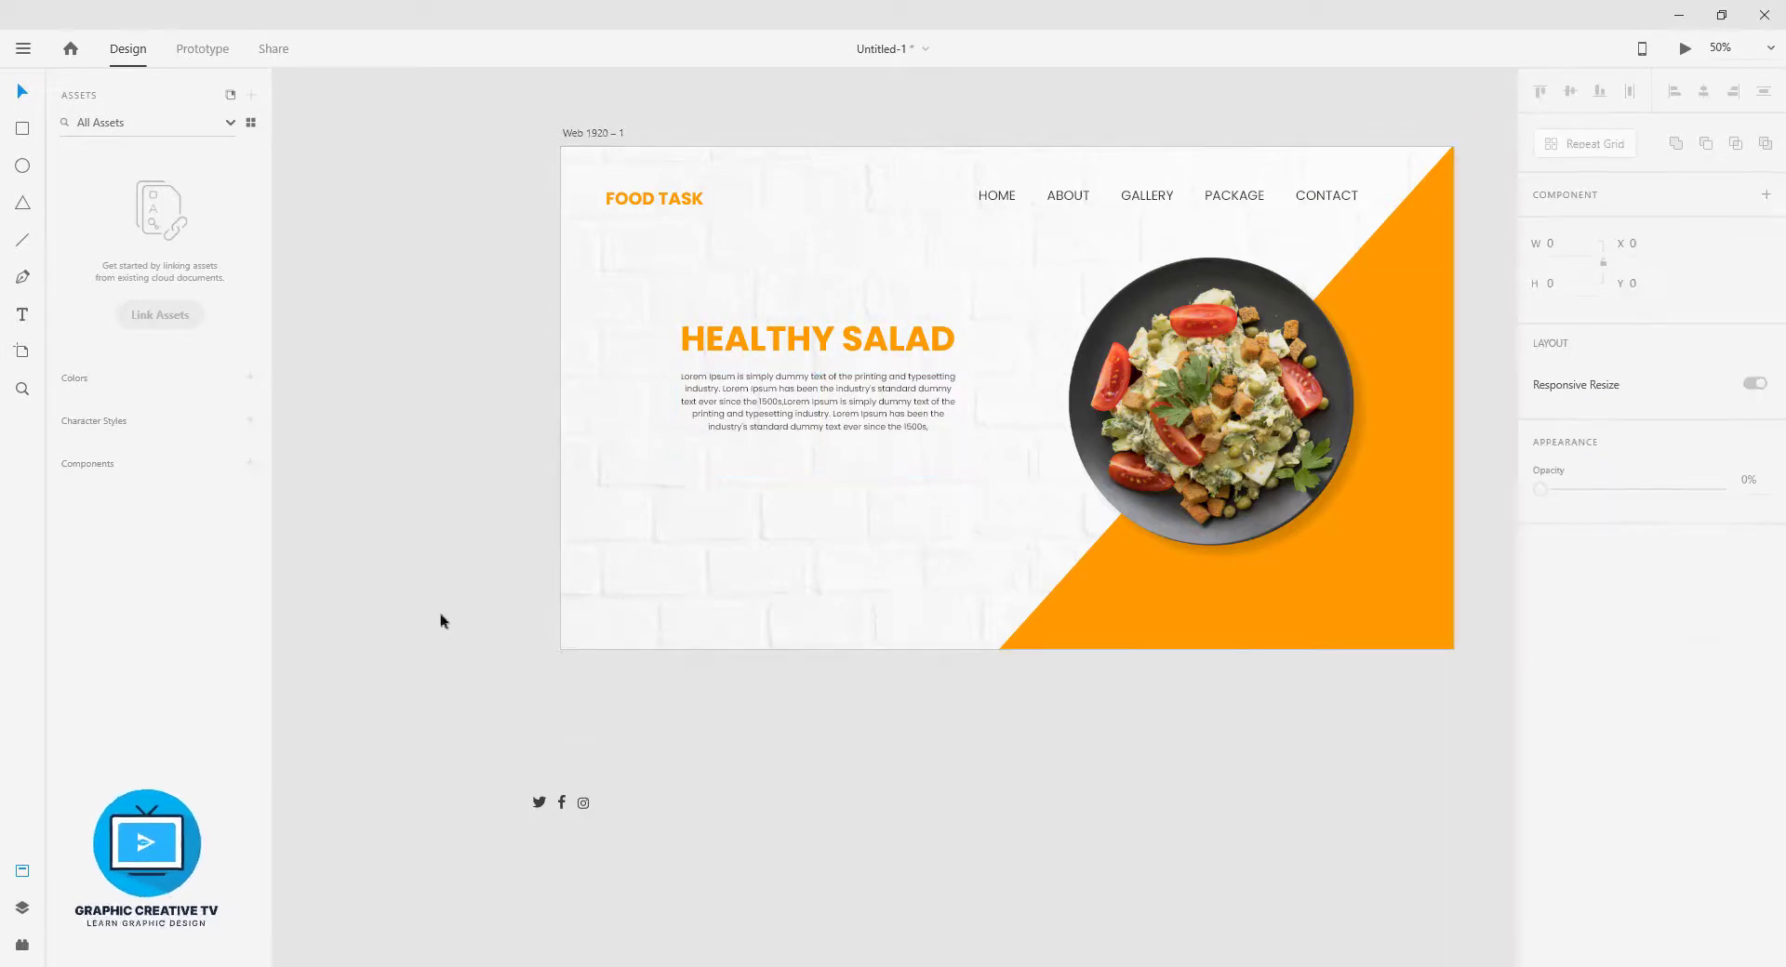
# - Draw a button rectangle about 286 × 84 below the artboard and give all its corners a radius of 5
pyautogui.click(23, 130)
pyautogui.moveTo(731, 718); pyautogui.dragTo(865, 756)
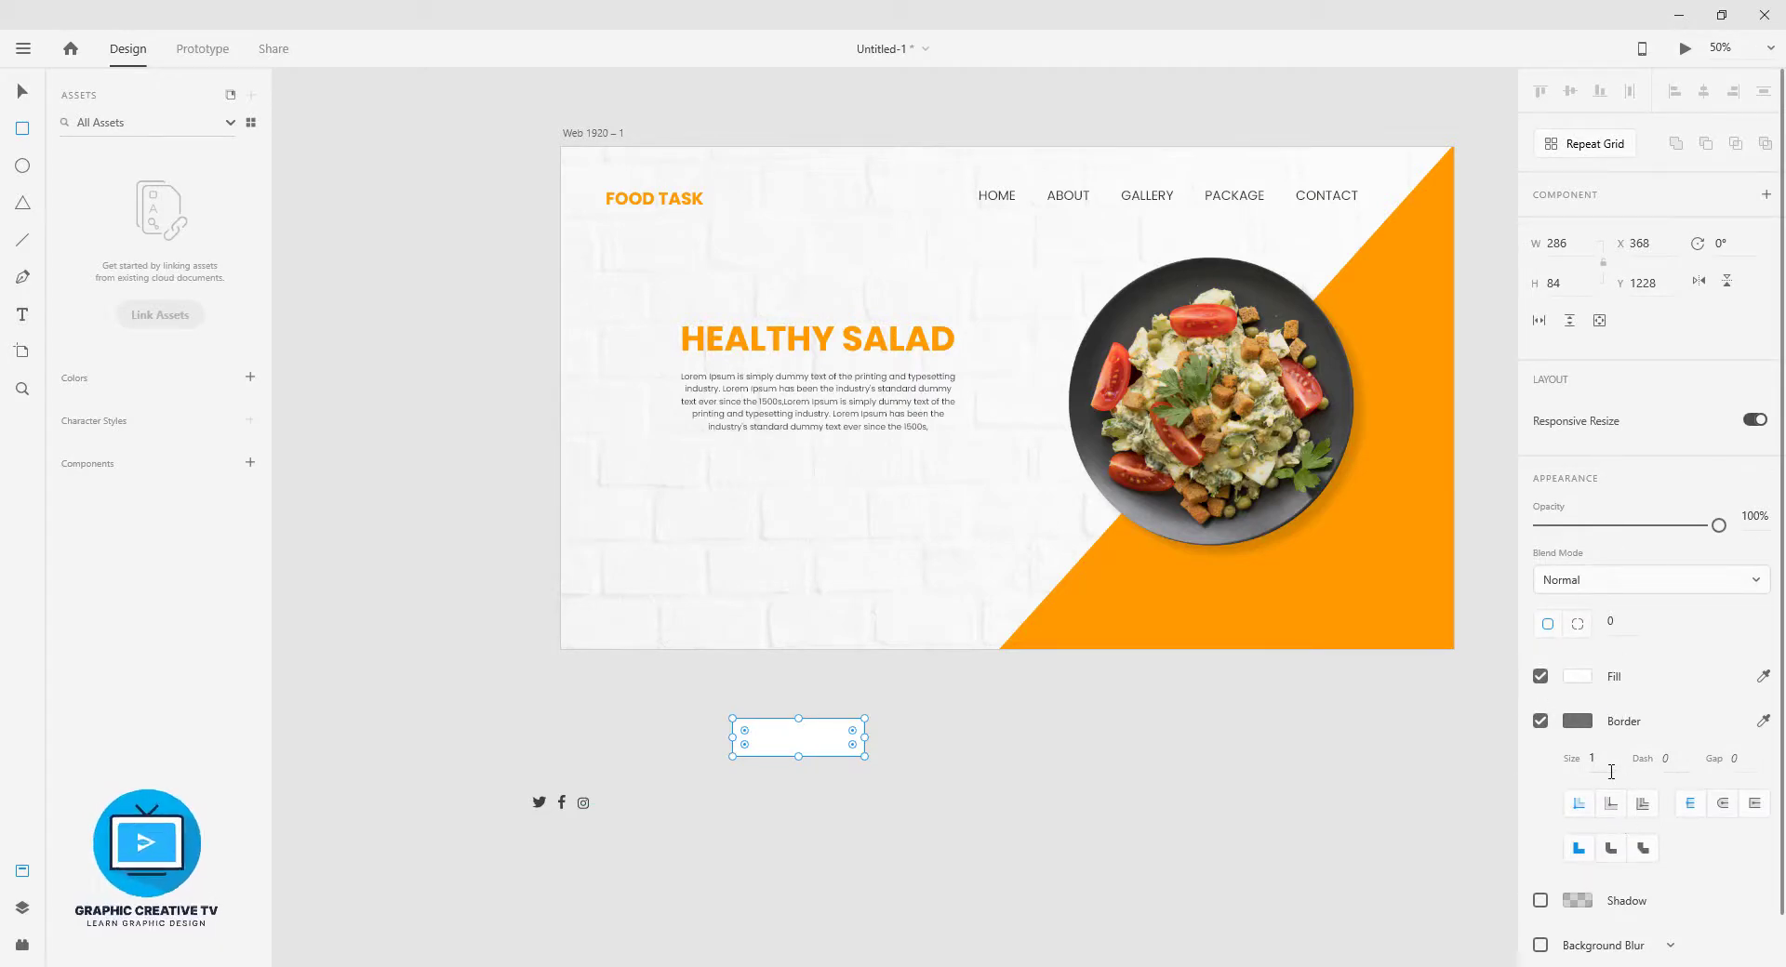
pyautogui.scroll(-1, 1614, 823)
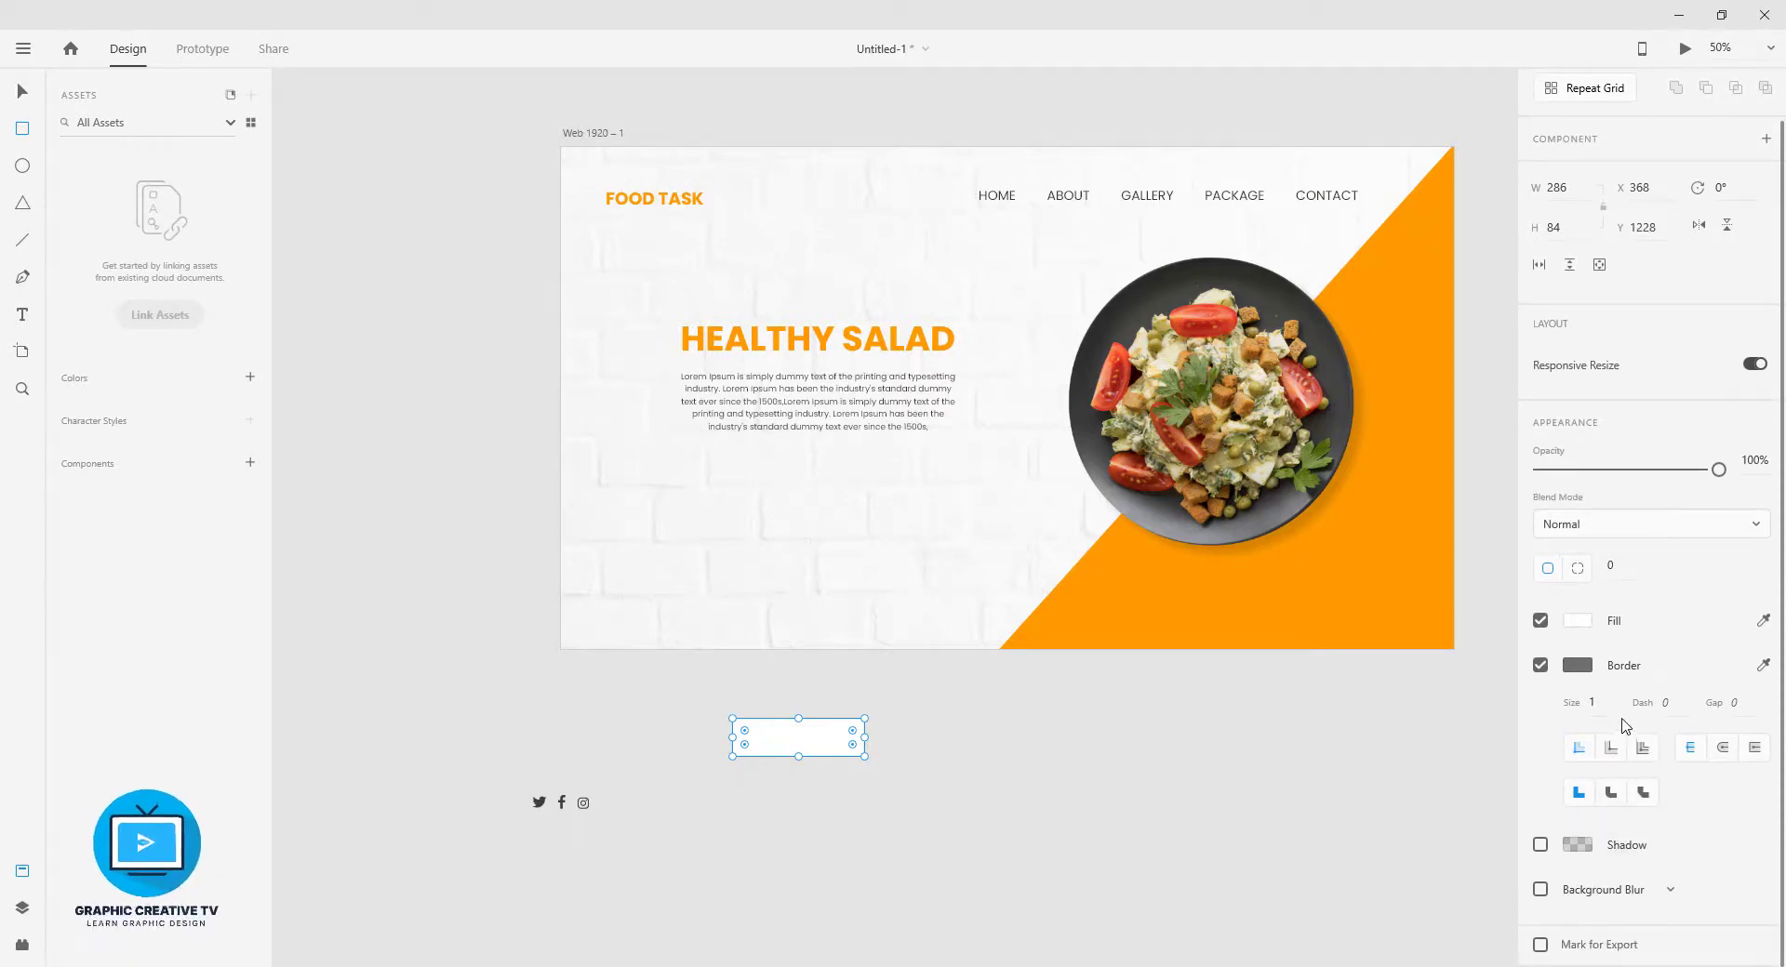
pyautogui.click(1577, 568)
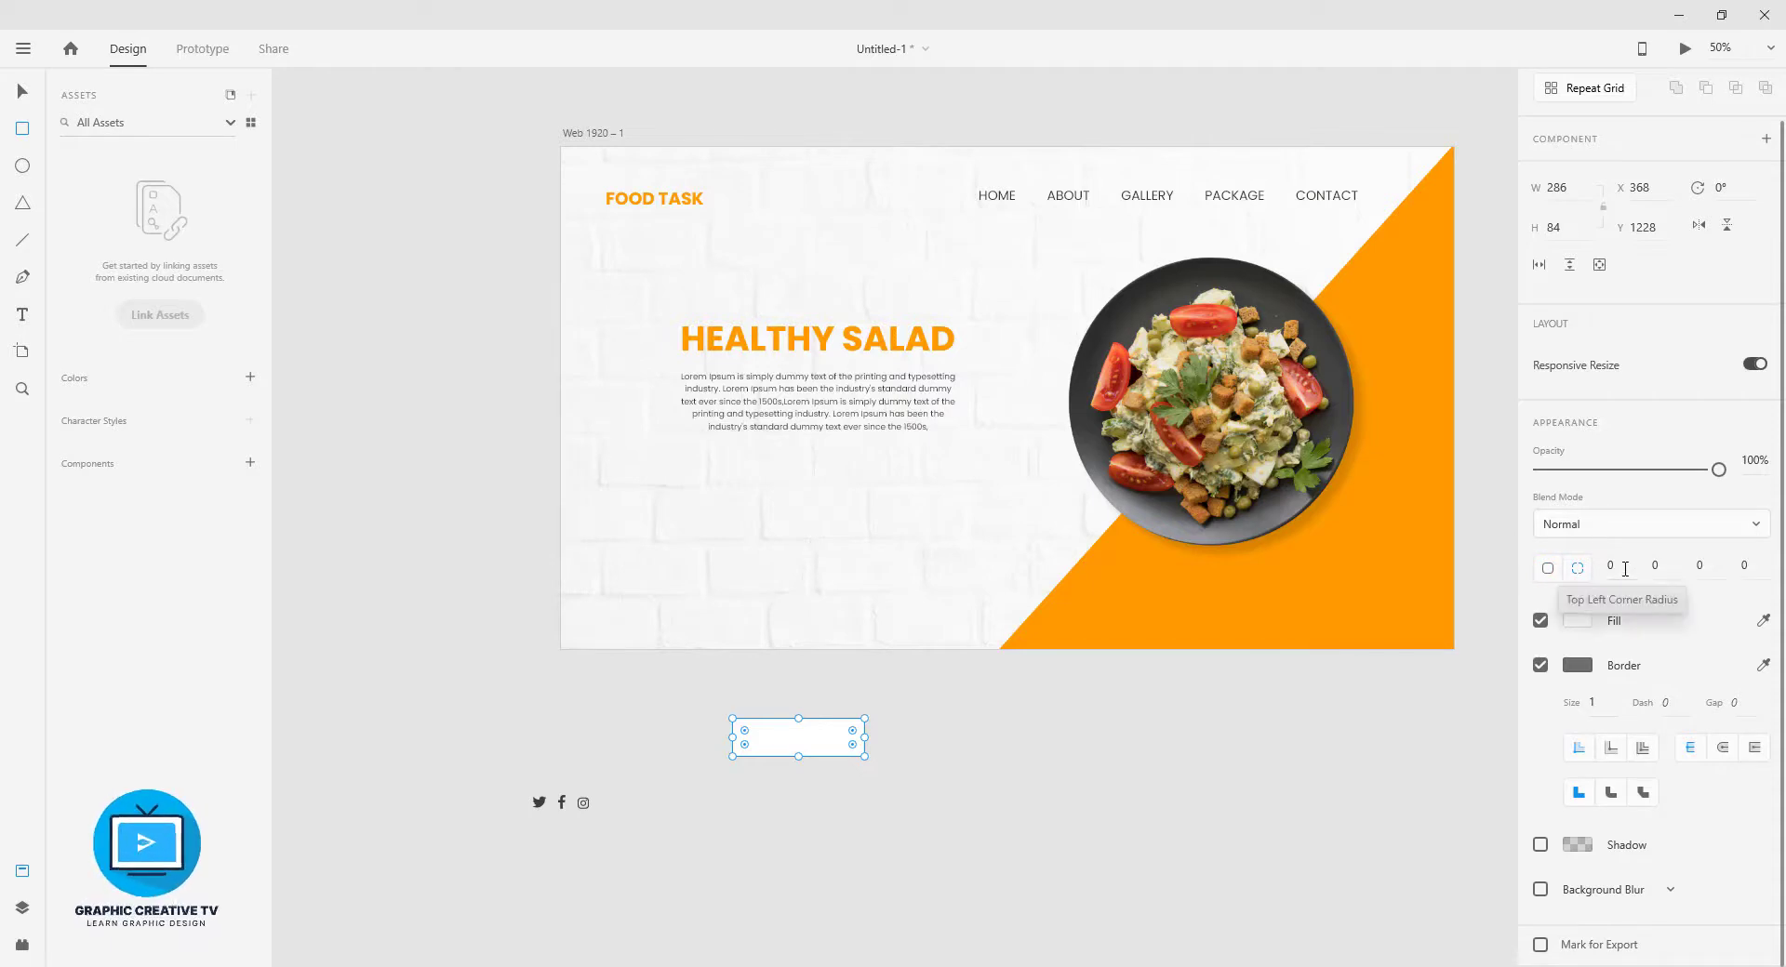
pyautogui.click(1551, 569)
pyautogui.click(1623, 570)
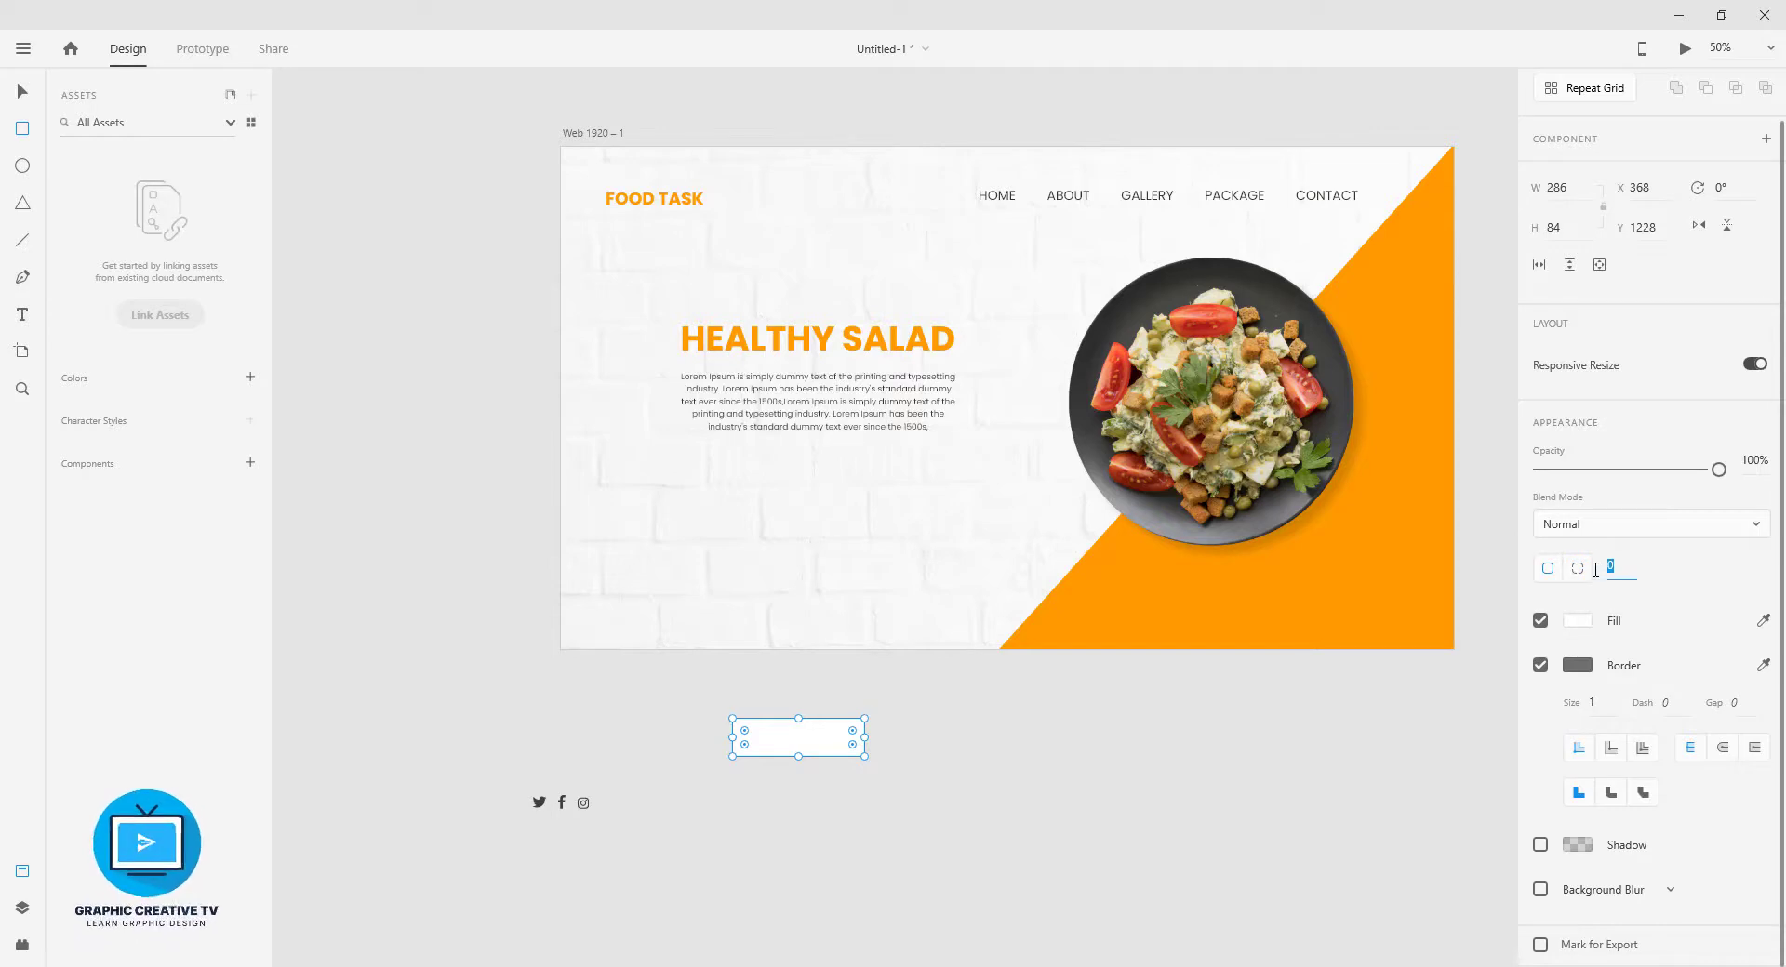
pyautogui.press('Return')
pyautogui.click(18, 89)
pyautogui.click(788, 680)
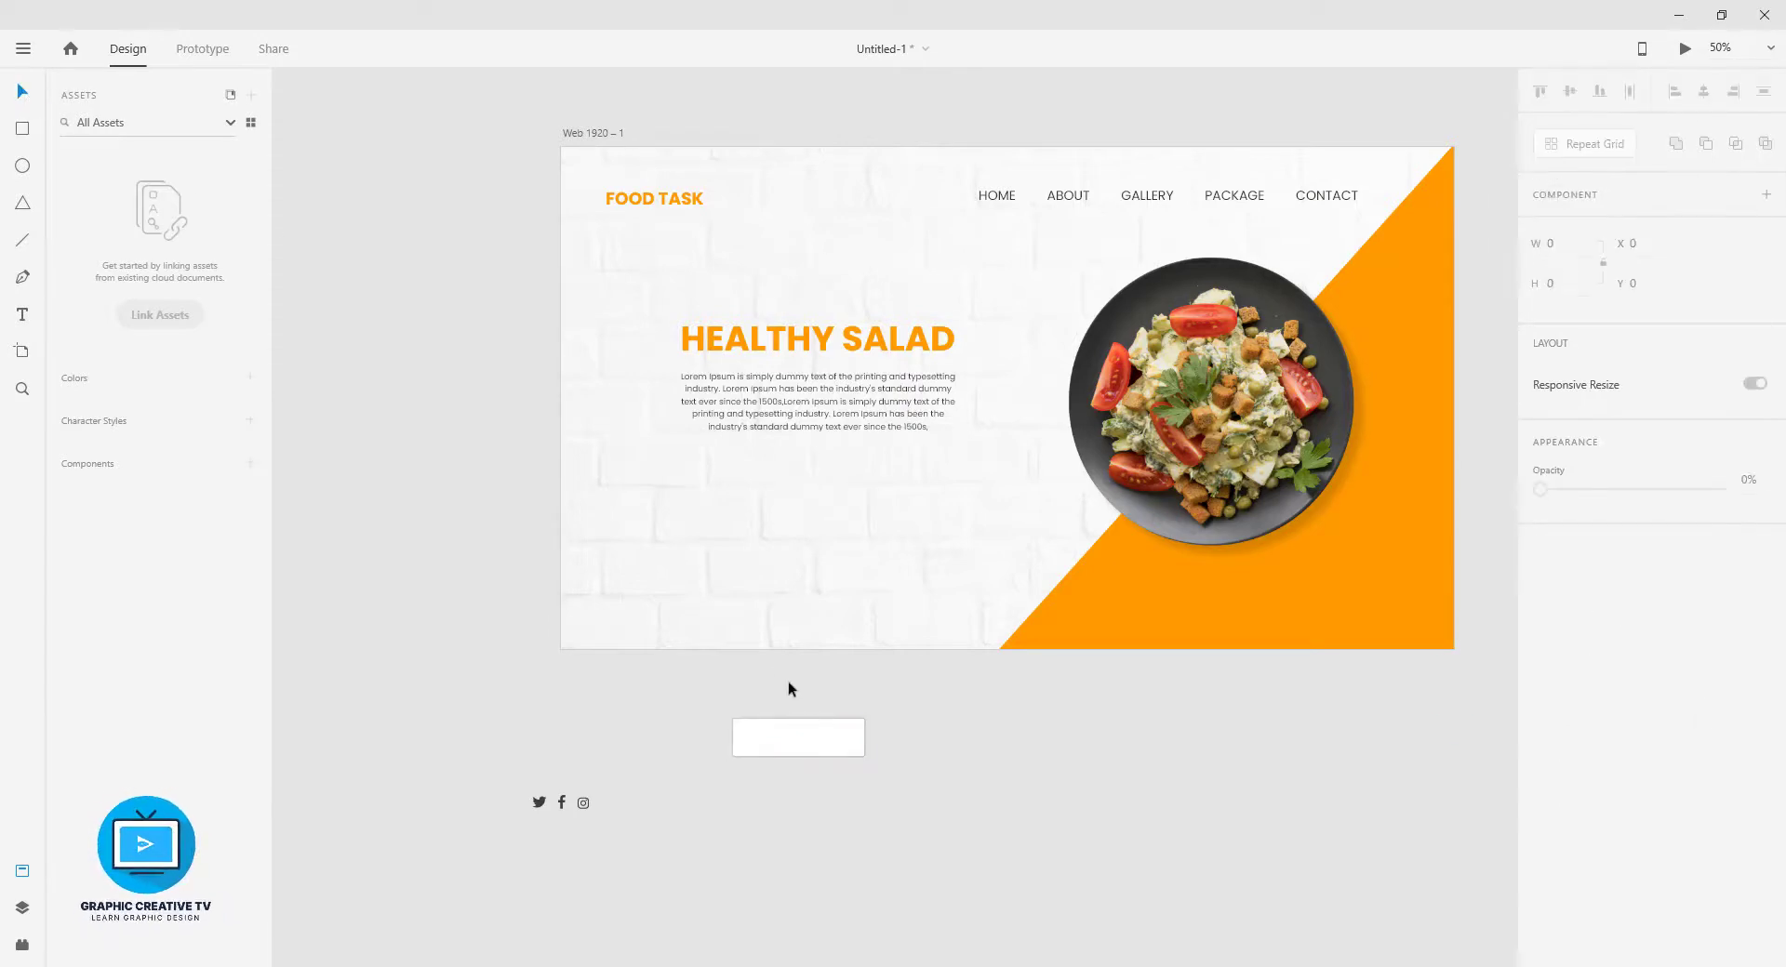
# - Remove the button rectangle's border and fill it with the orange sampled from the page's diagonal shape
pyautogui.click(817, 740)
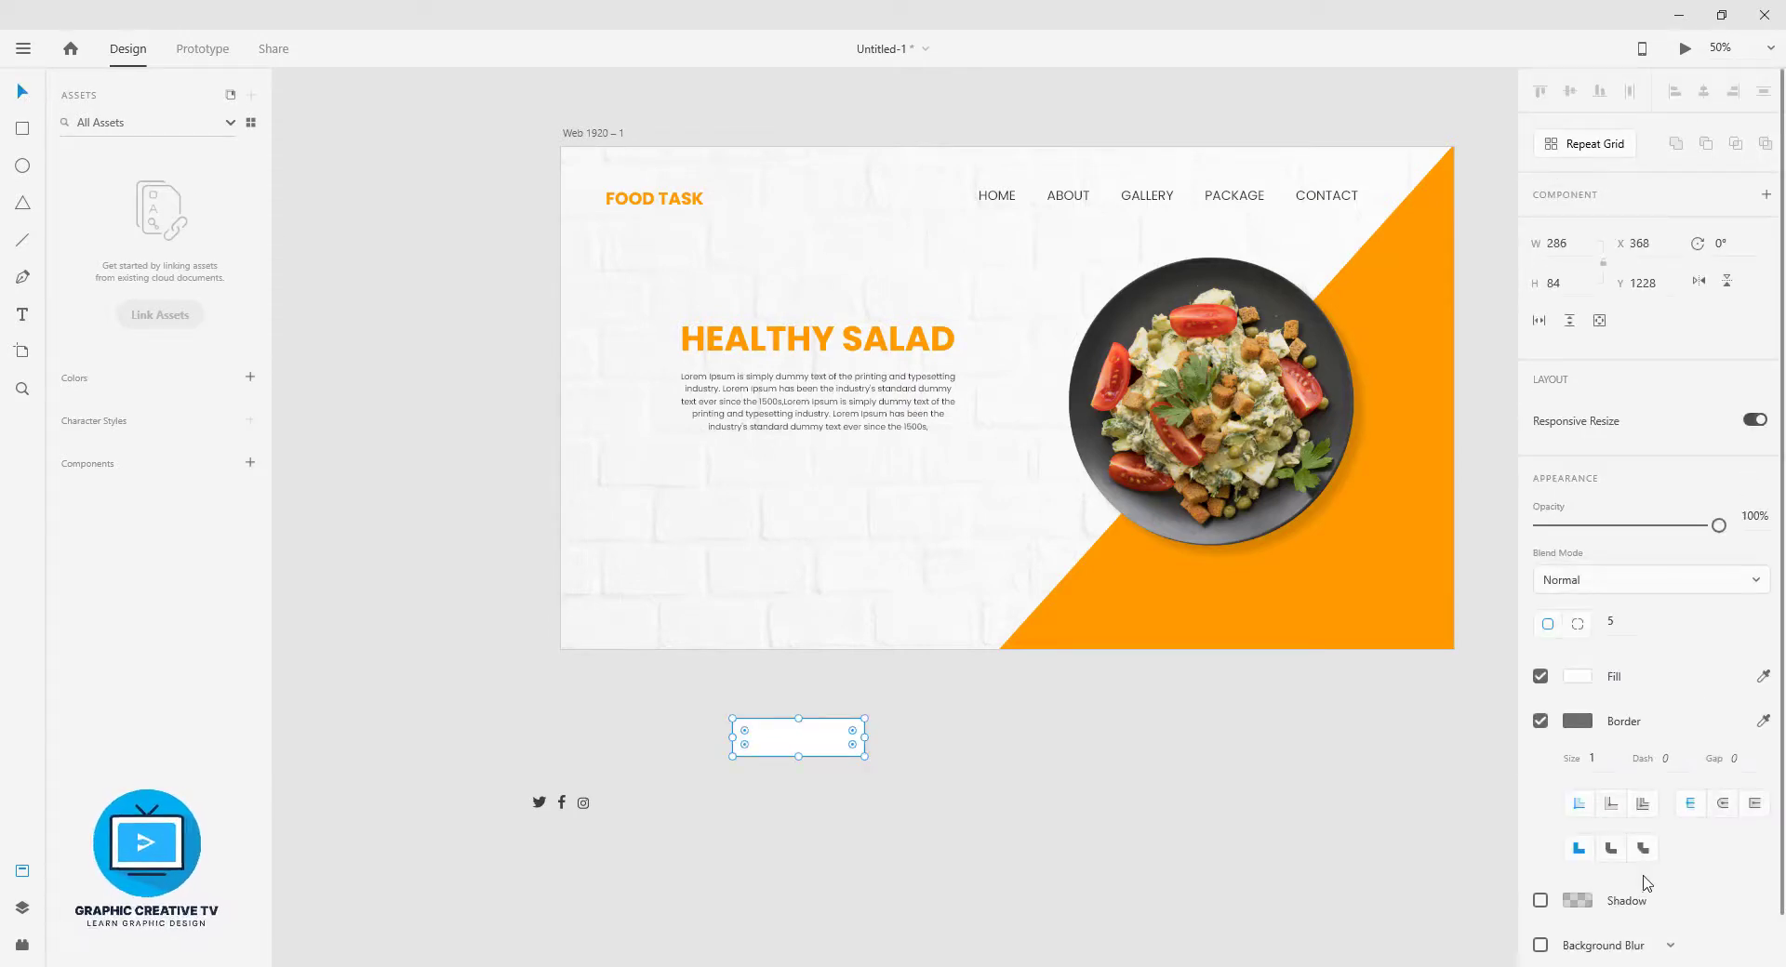
pyautogui.click(1540, 720)
pyautogui.click(809, 744)
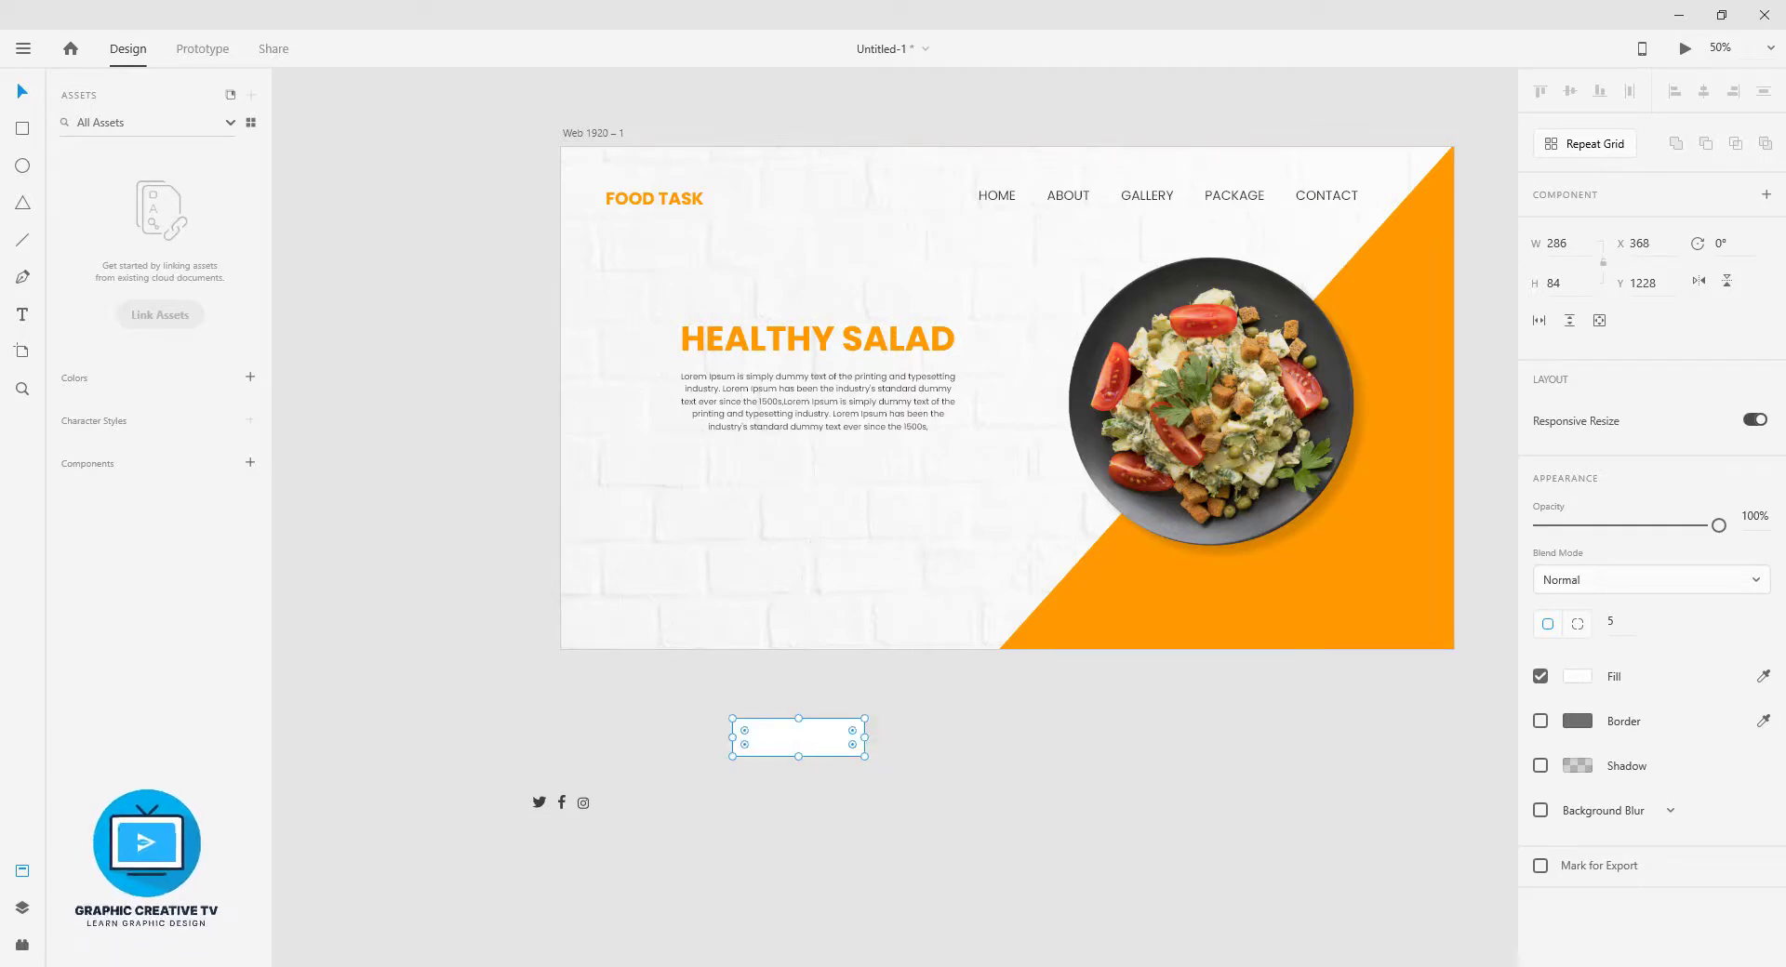
pyautogui.click(1253, 615)
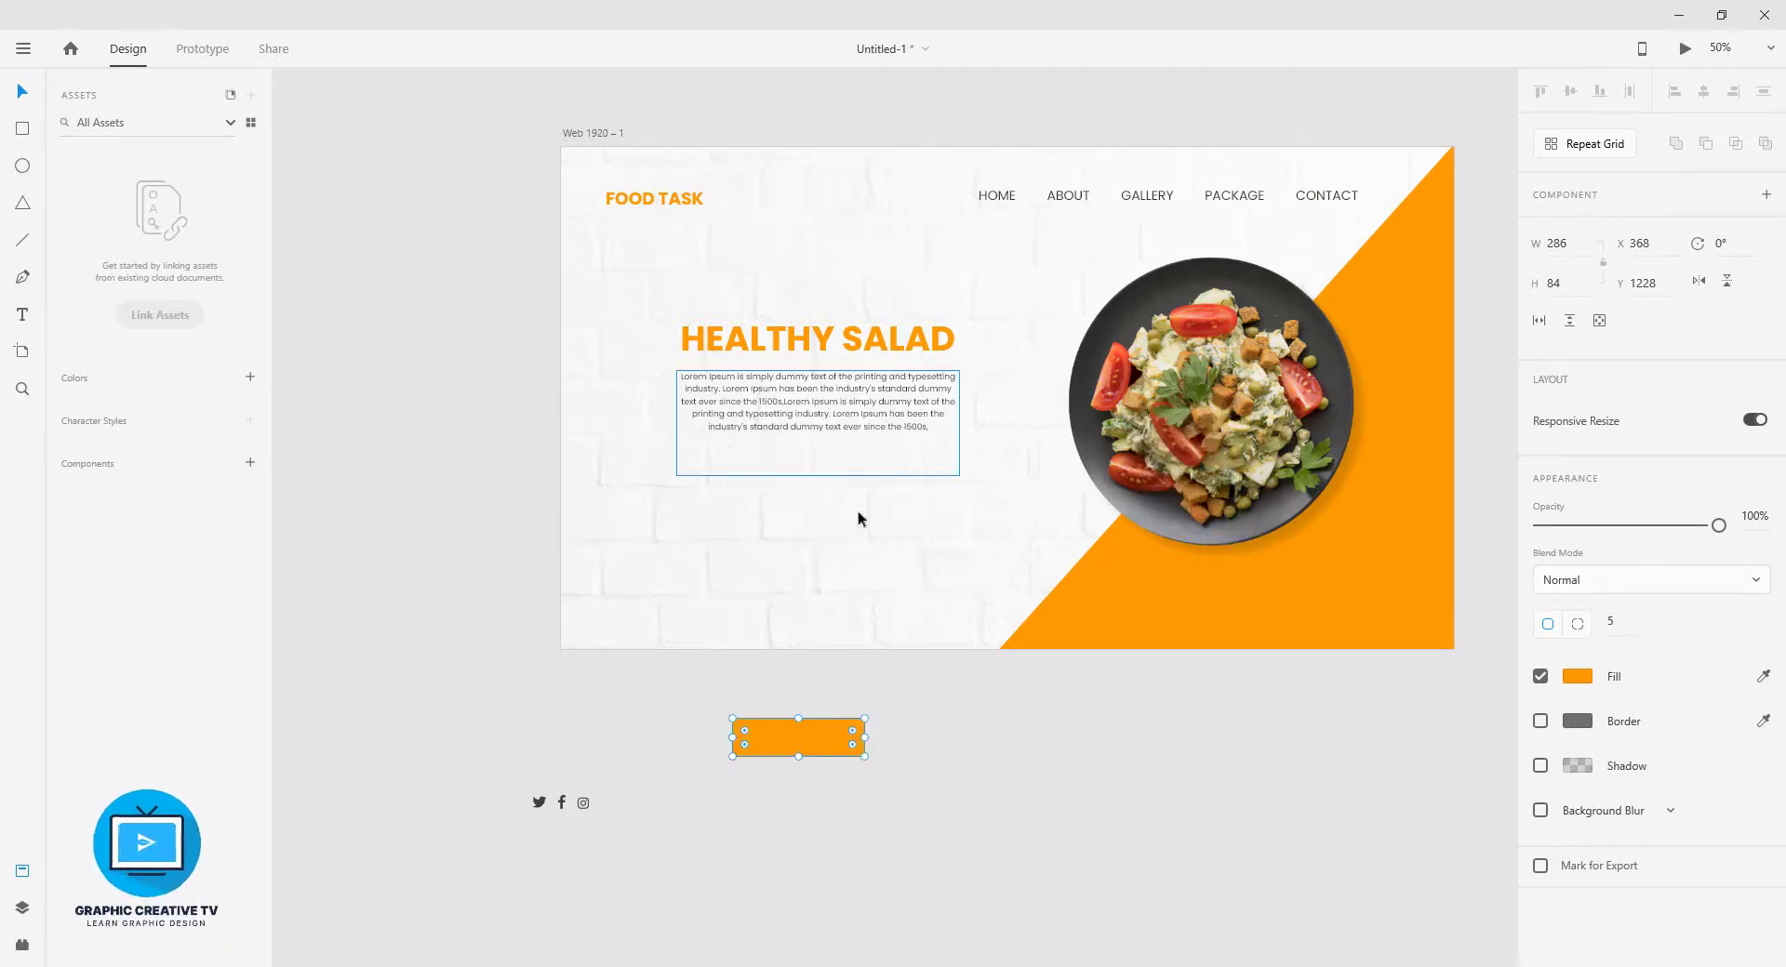
# - Fill the button rectangle with the dark colour sampled from the dark swatch above the artboard
pyautogui.click(1763, 676)
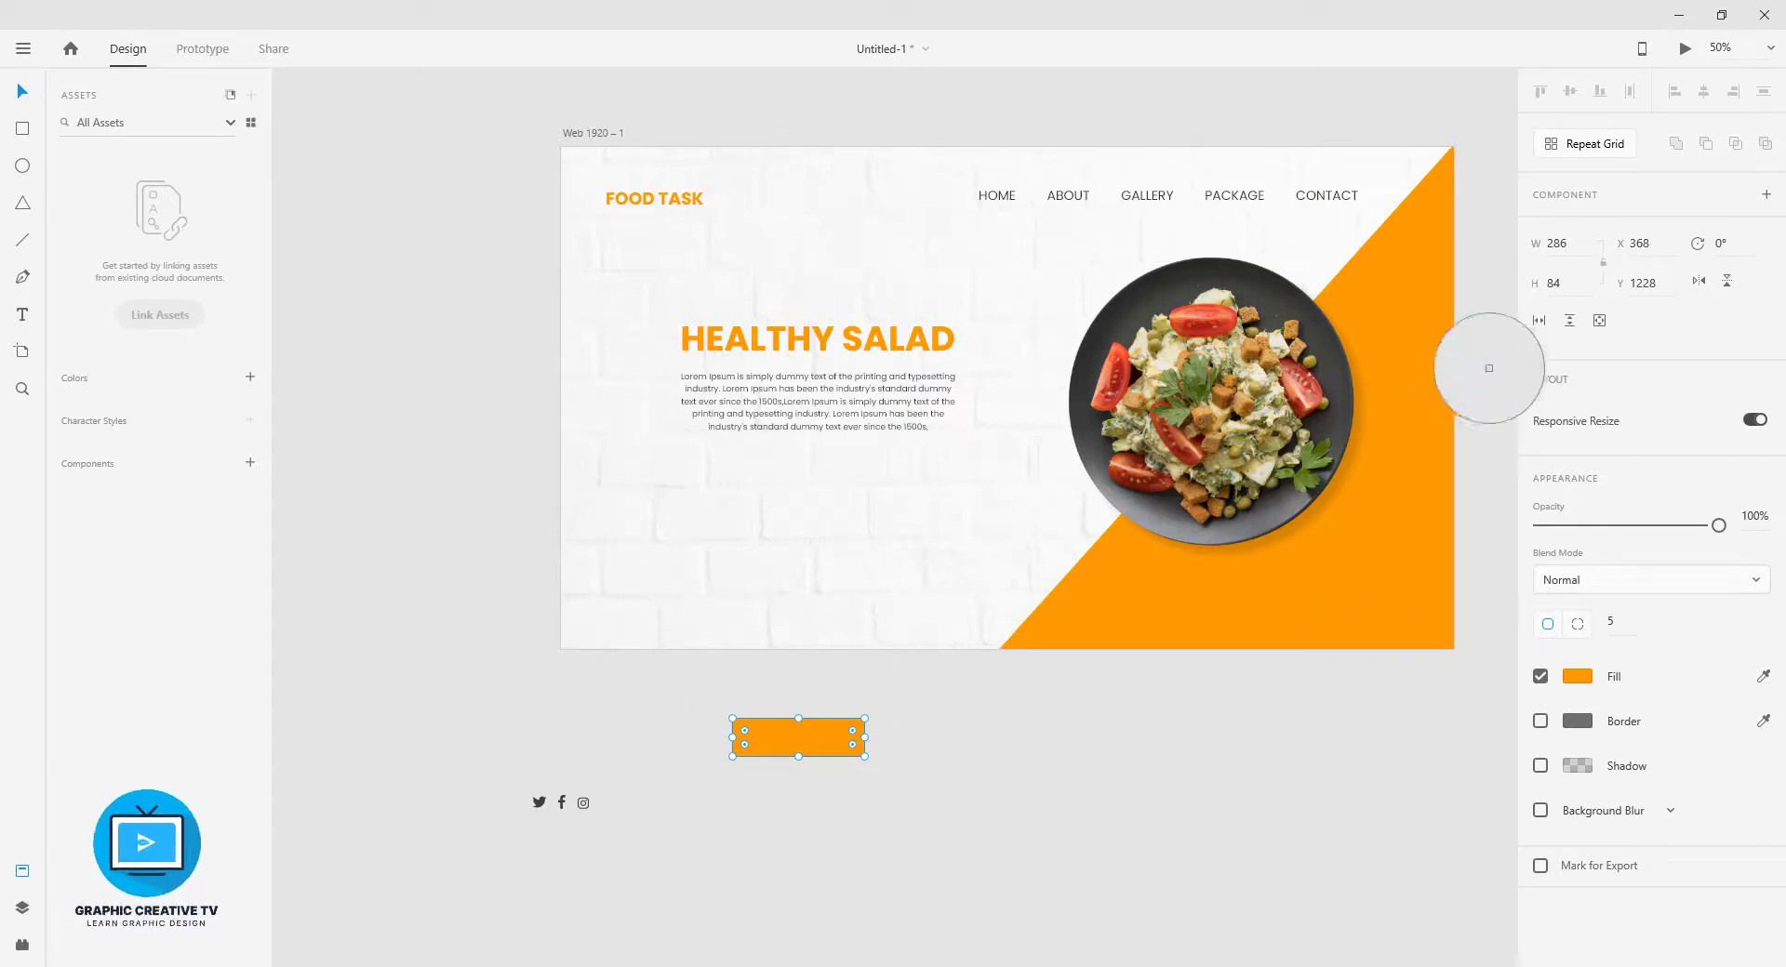
pyautogui.click(1431, 201)
pyautogui.scroll(1, 1023, 613)
pyautogui.scroll(5, 1023, 611)
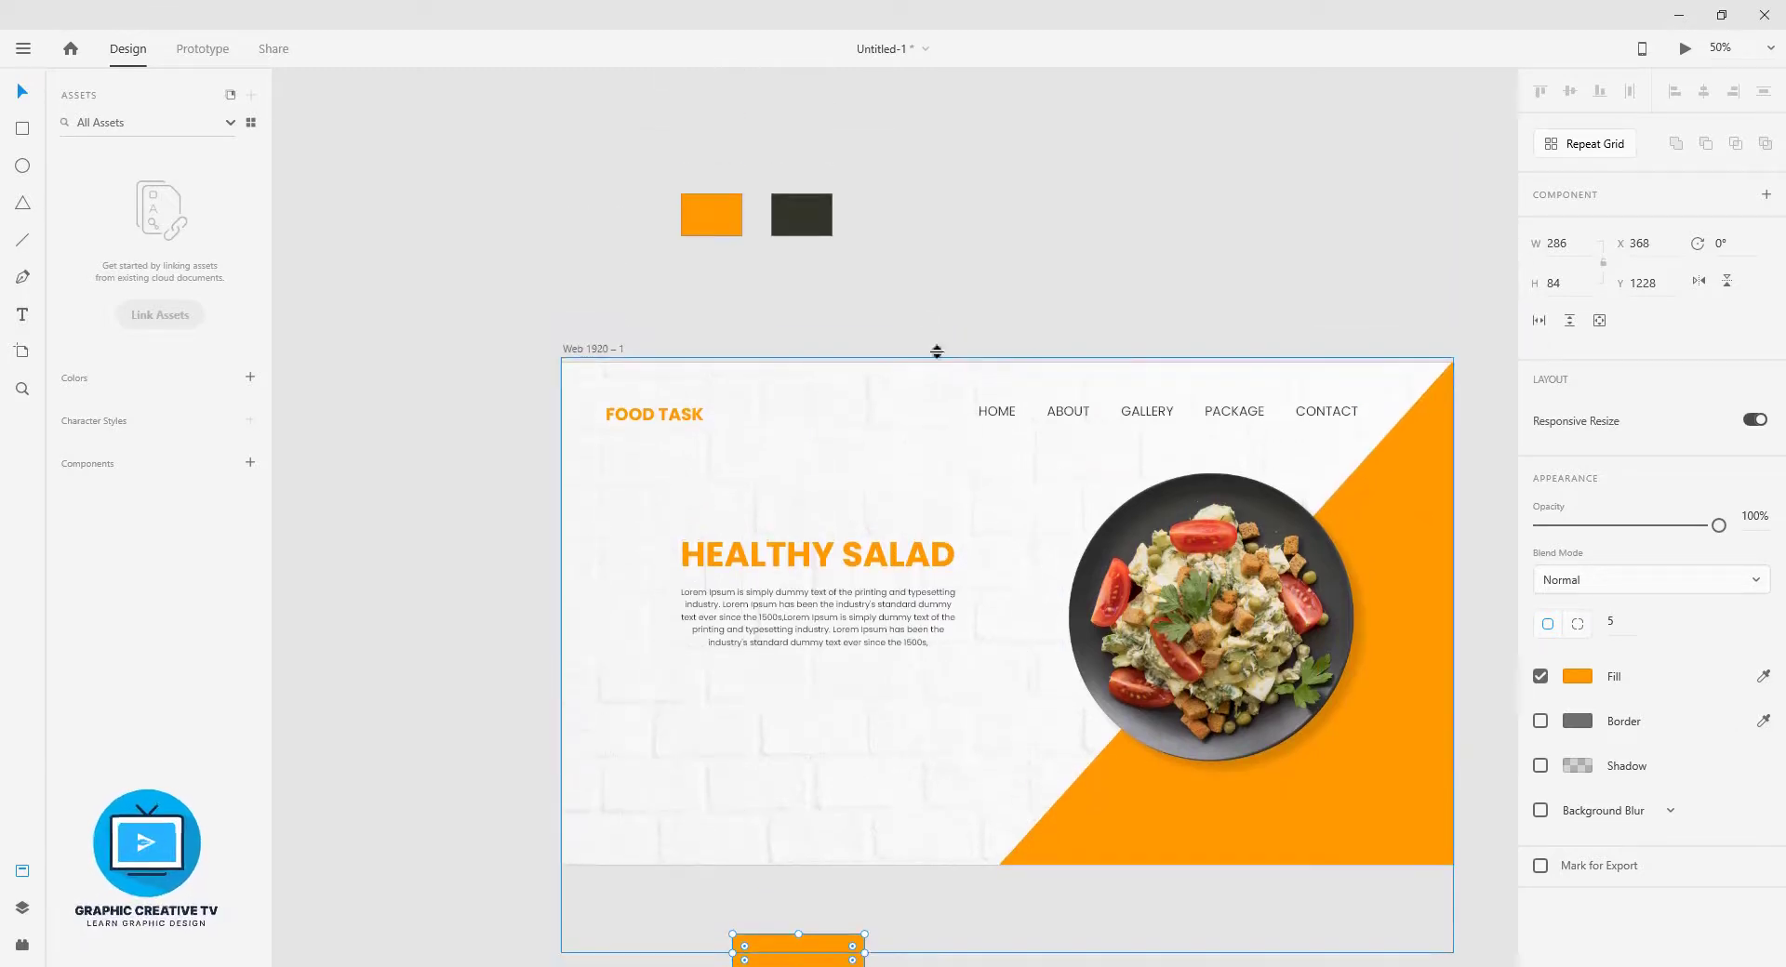
pyautogui.click(1763, 676)
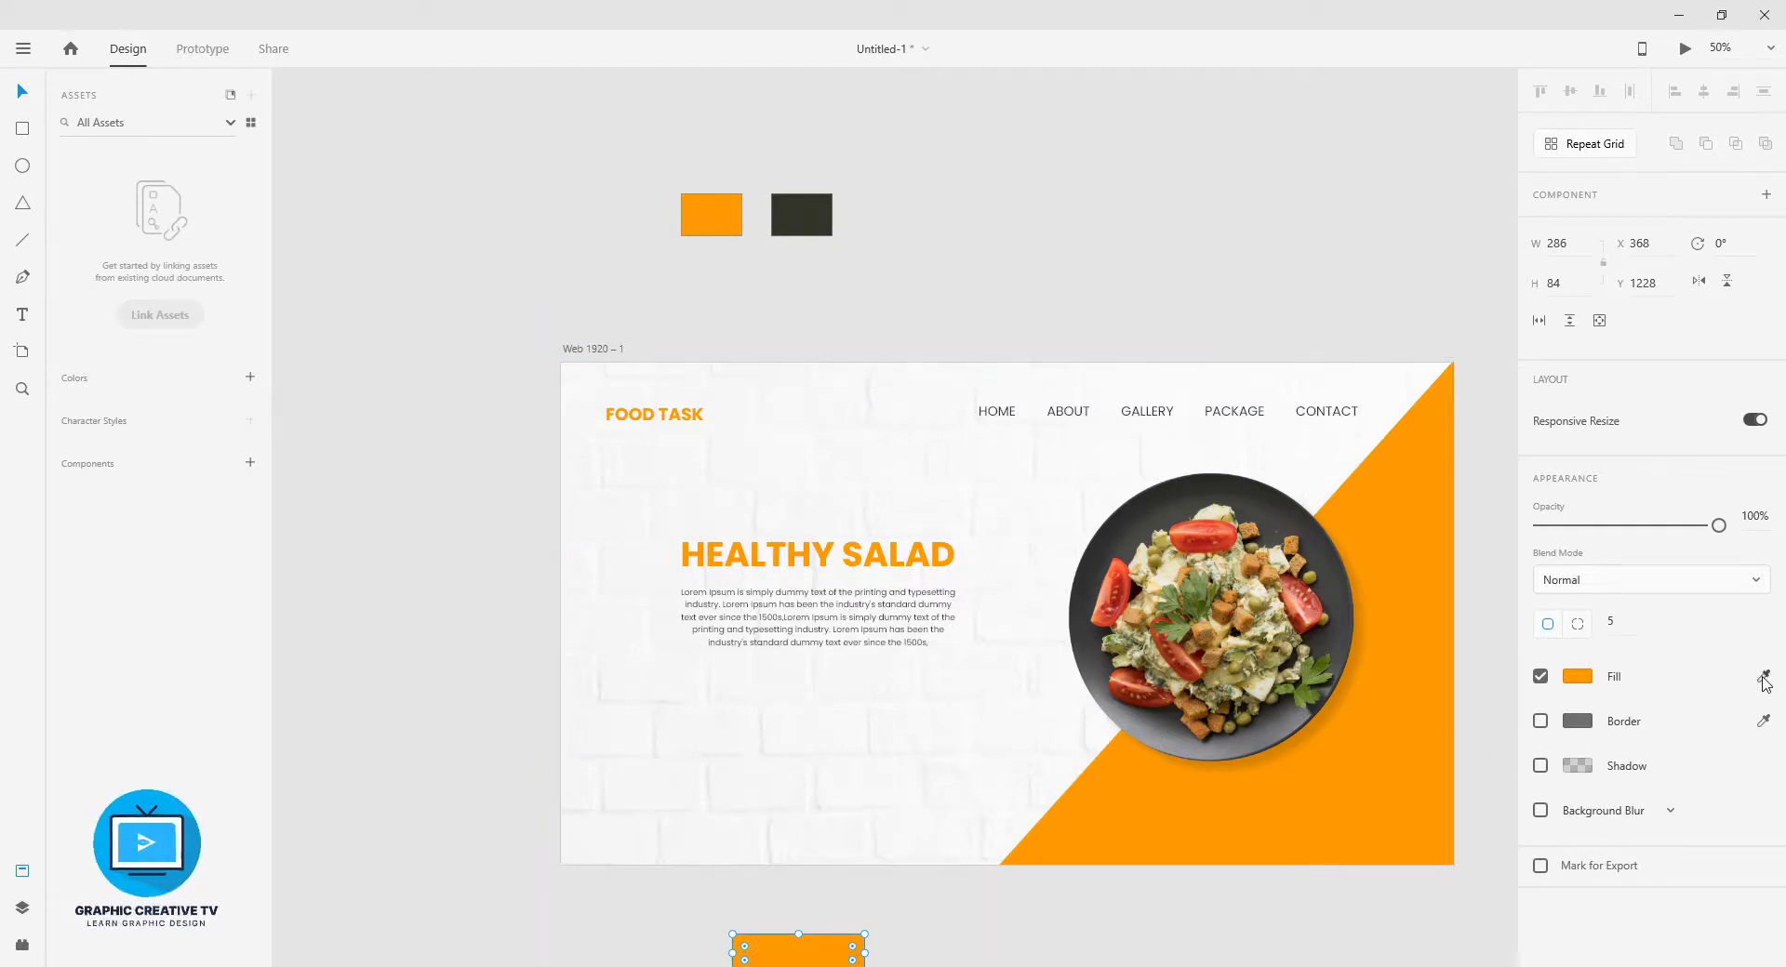
pyautogui.click(798, 213)
pyautogui.scroll(-5, 912, 852)
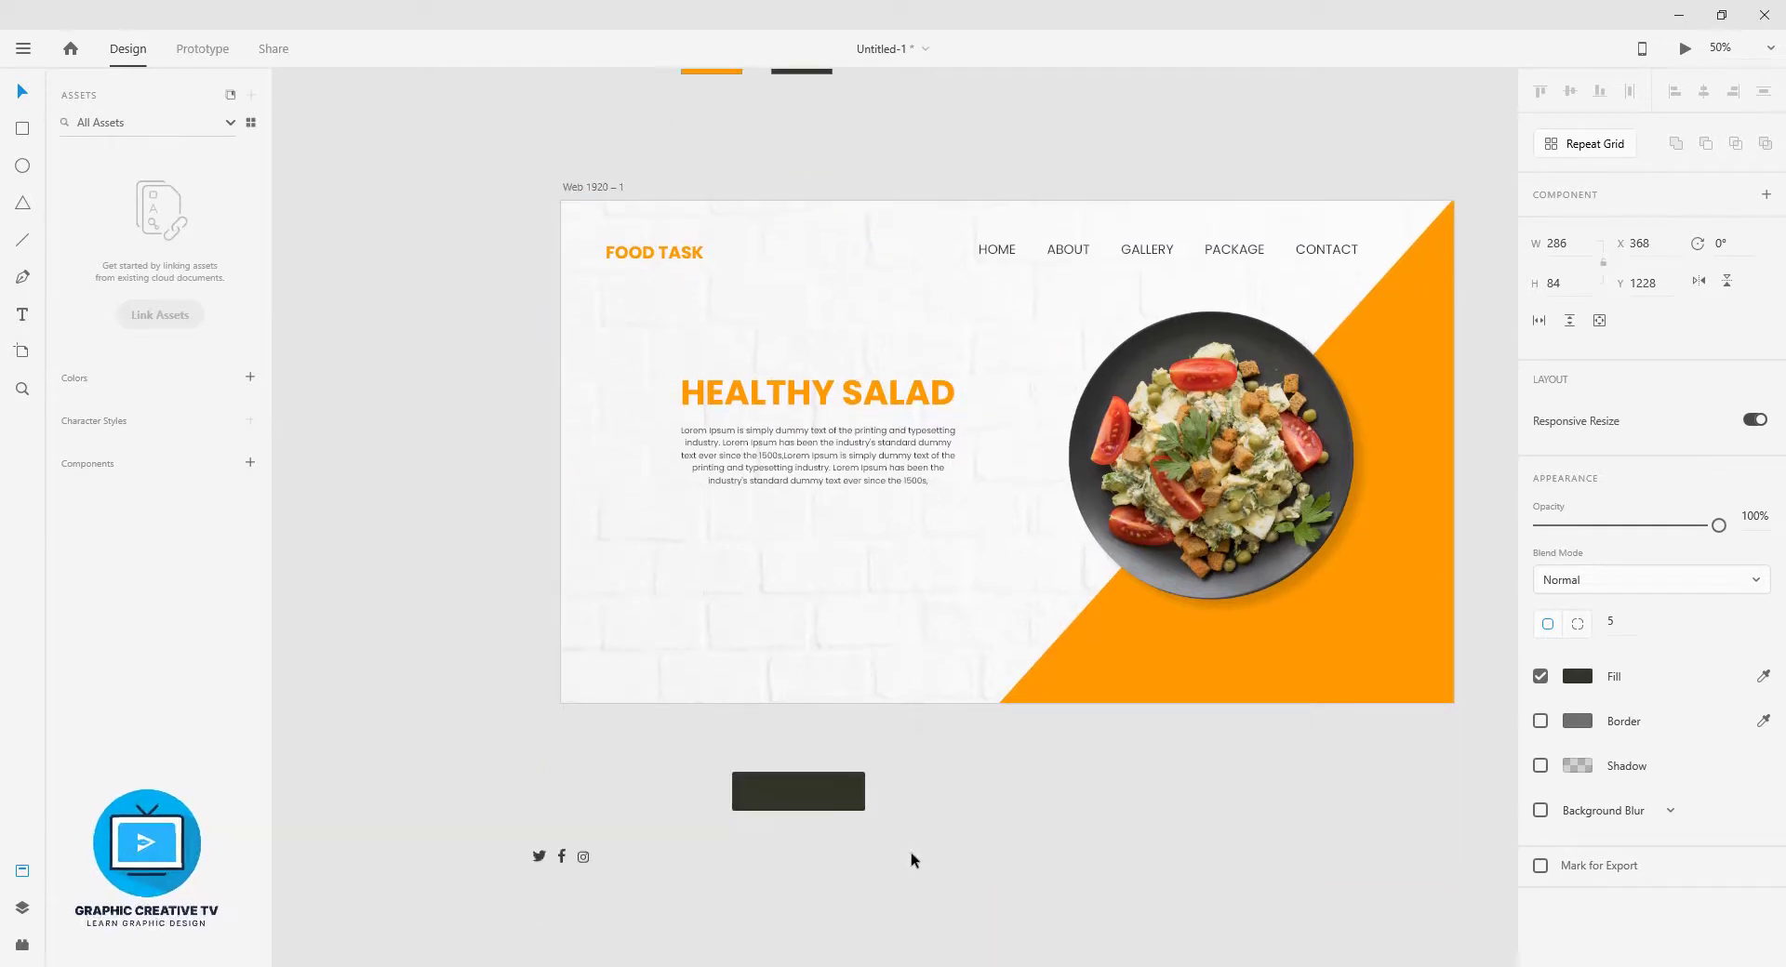
# - Move the dark button onto the artboard, centred beneath the paragraph, and scale it down to about 190 × 56
pyautogui.click(462, 474)
pyautogui.moveTo(862, 803); pyautogui.dragTo(834, 523)
pyautogui.press('alt')
pyautogui.click(861, 630)
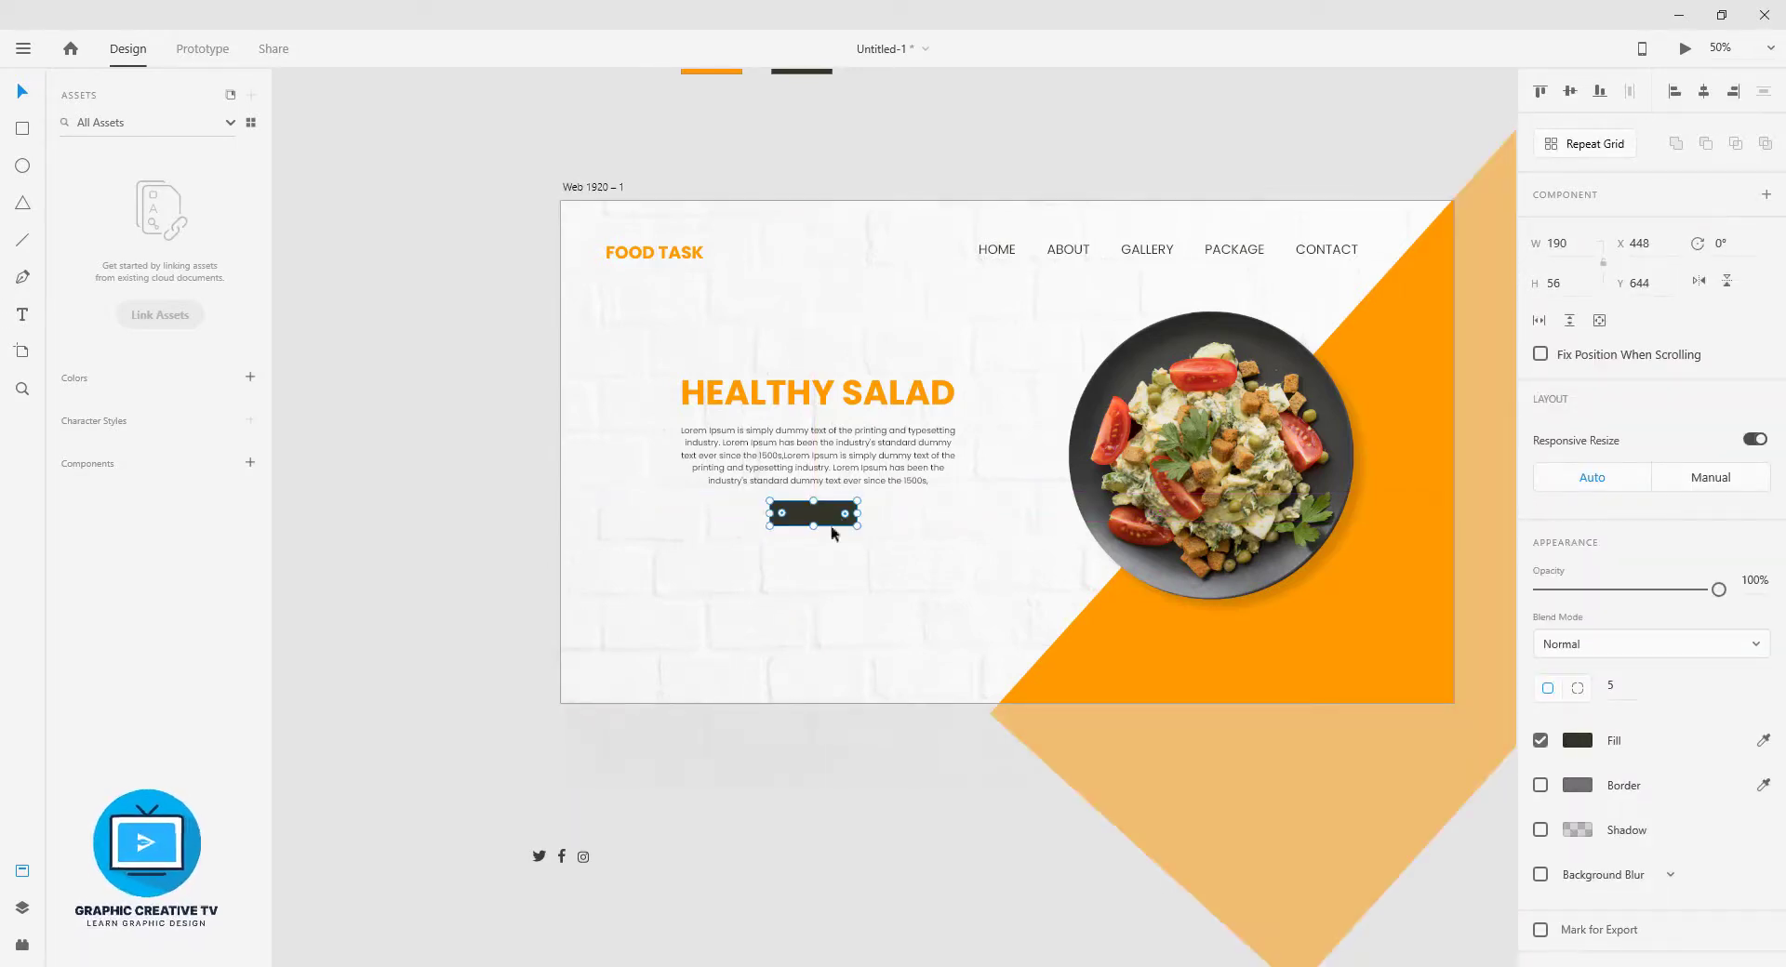
# - Add a text reading VIEW MORE beside the artboard's lower edge
pyautogui.click(22, 315)
pyautogui.click(424, 651)
pyautogui.write('rE')
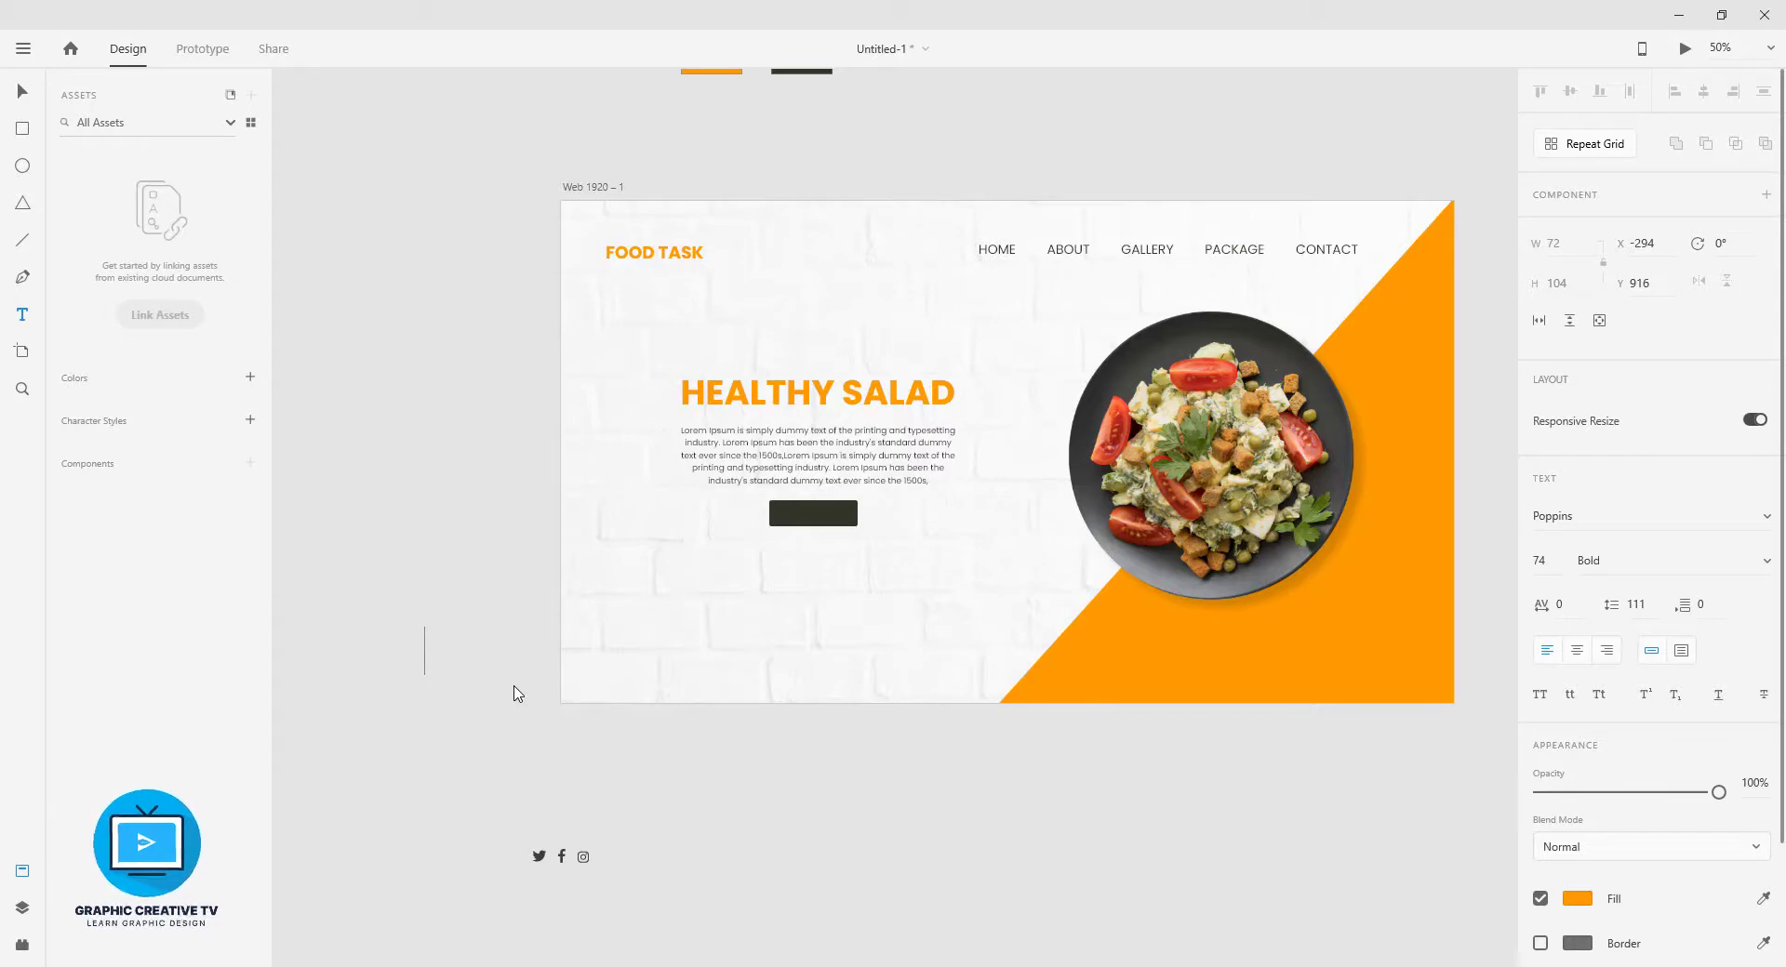
pyautogui.write('VIEW ')
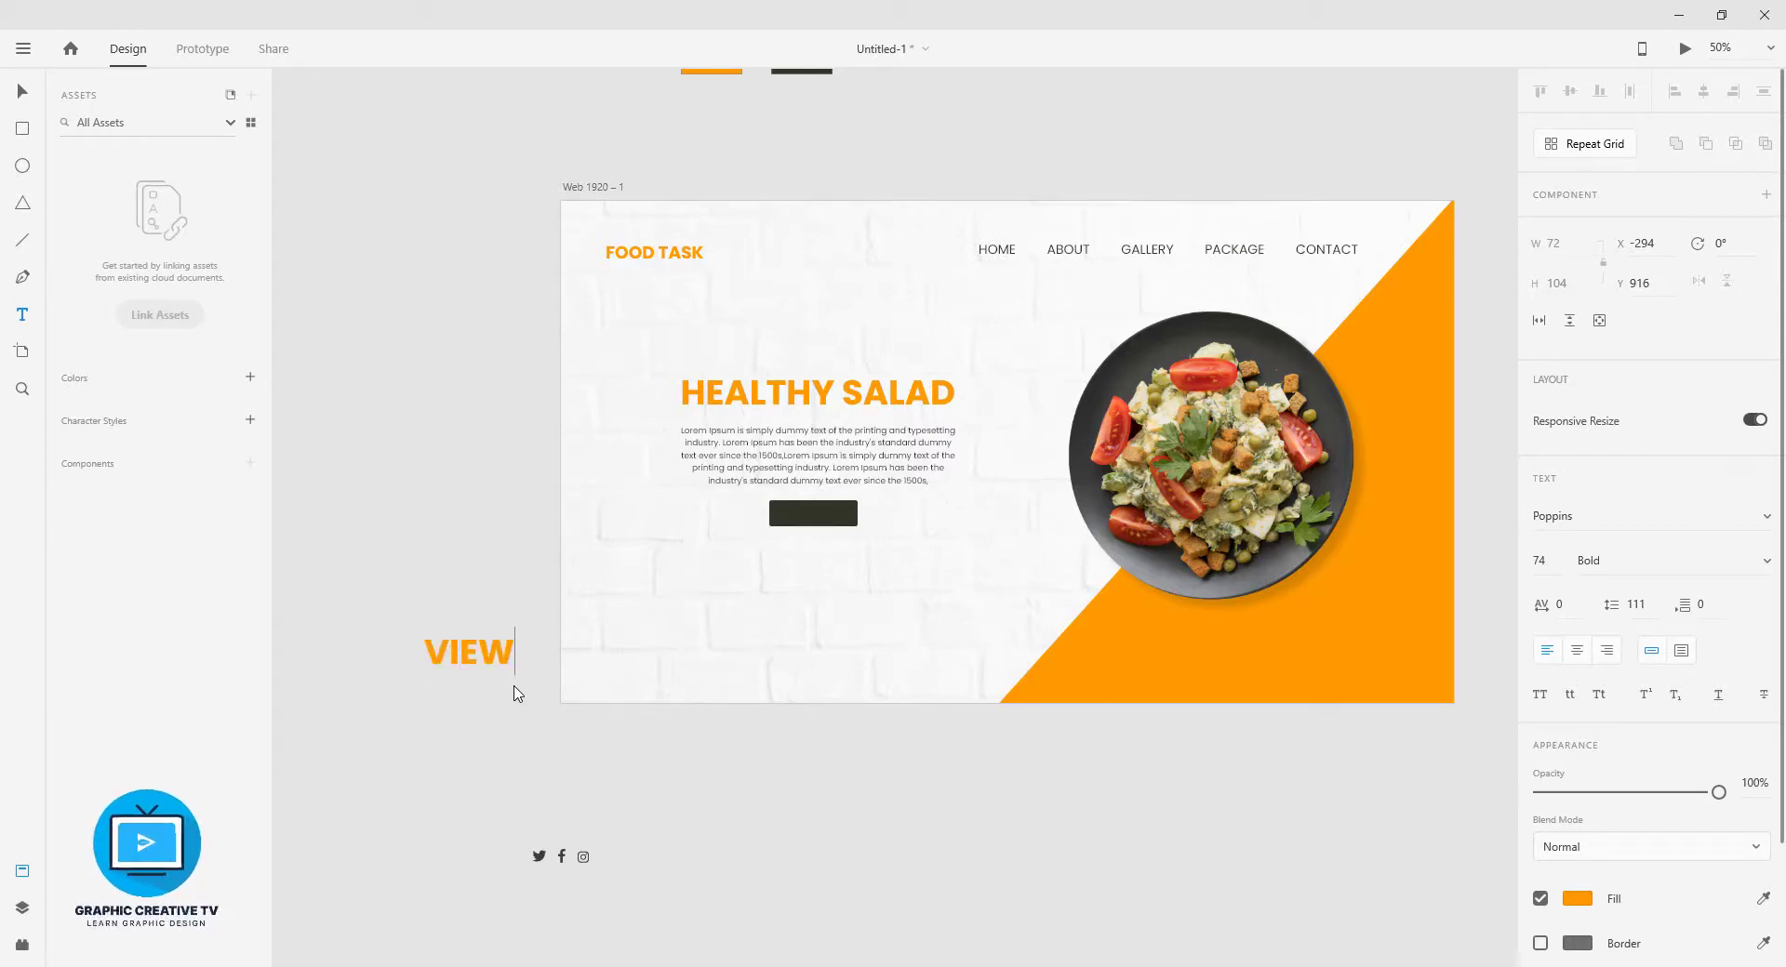
pyautogui.write('MORE')
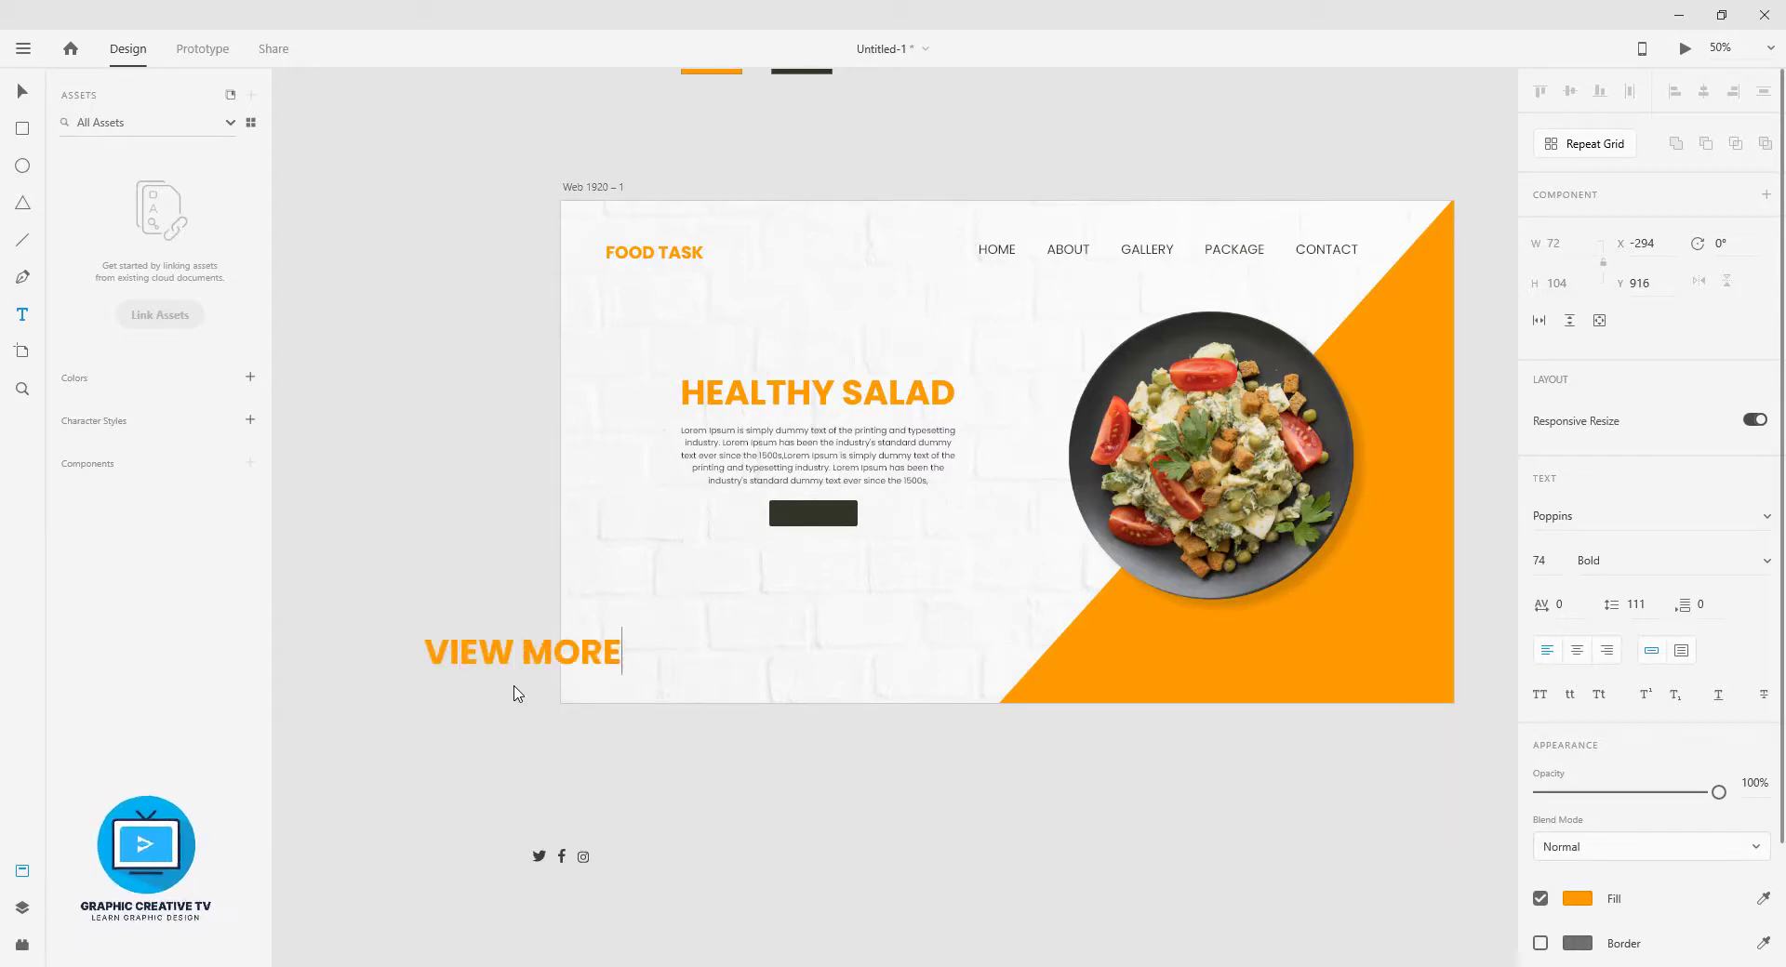
# - Fill the whole VIEW MORE text with the near-white sampled from the brick background
pyautogui.hotkey('ctrl', 'a')
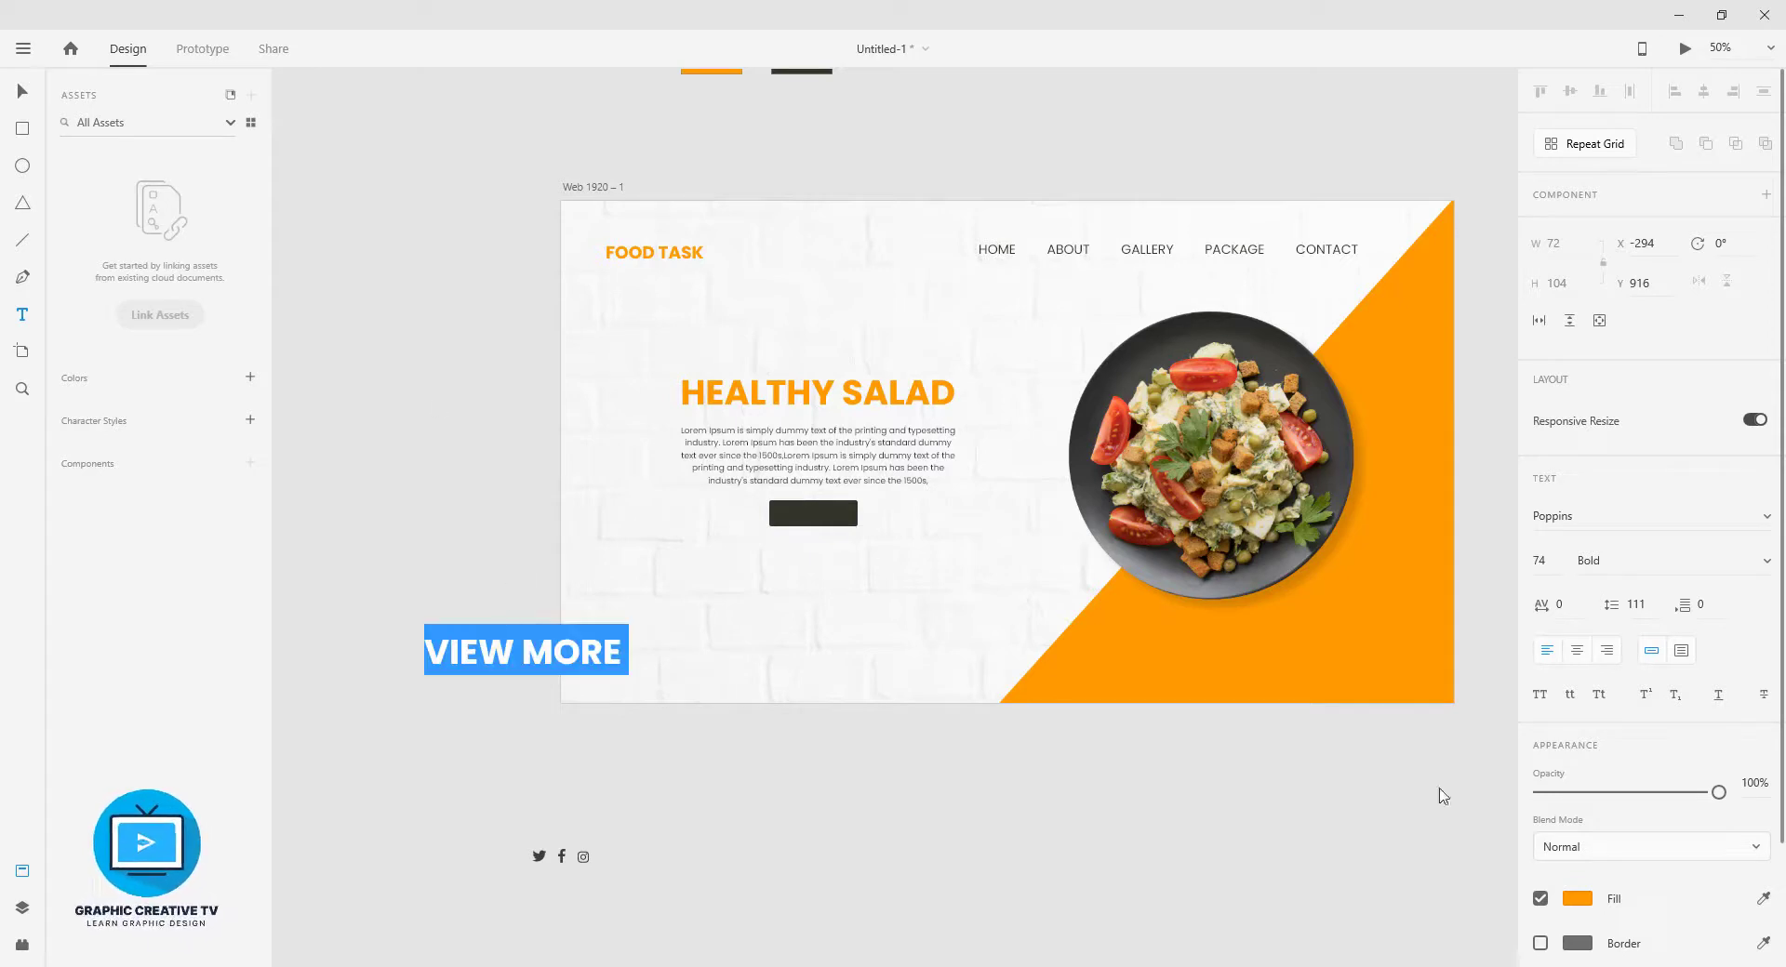
pyautogui.click(1764, 959)
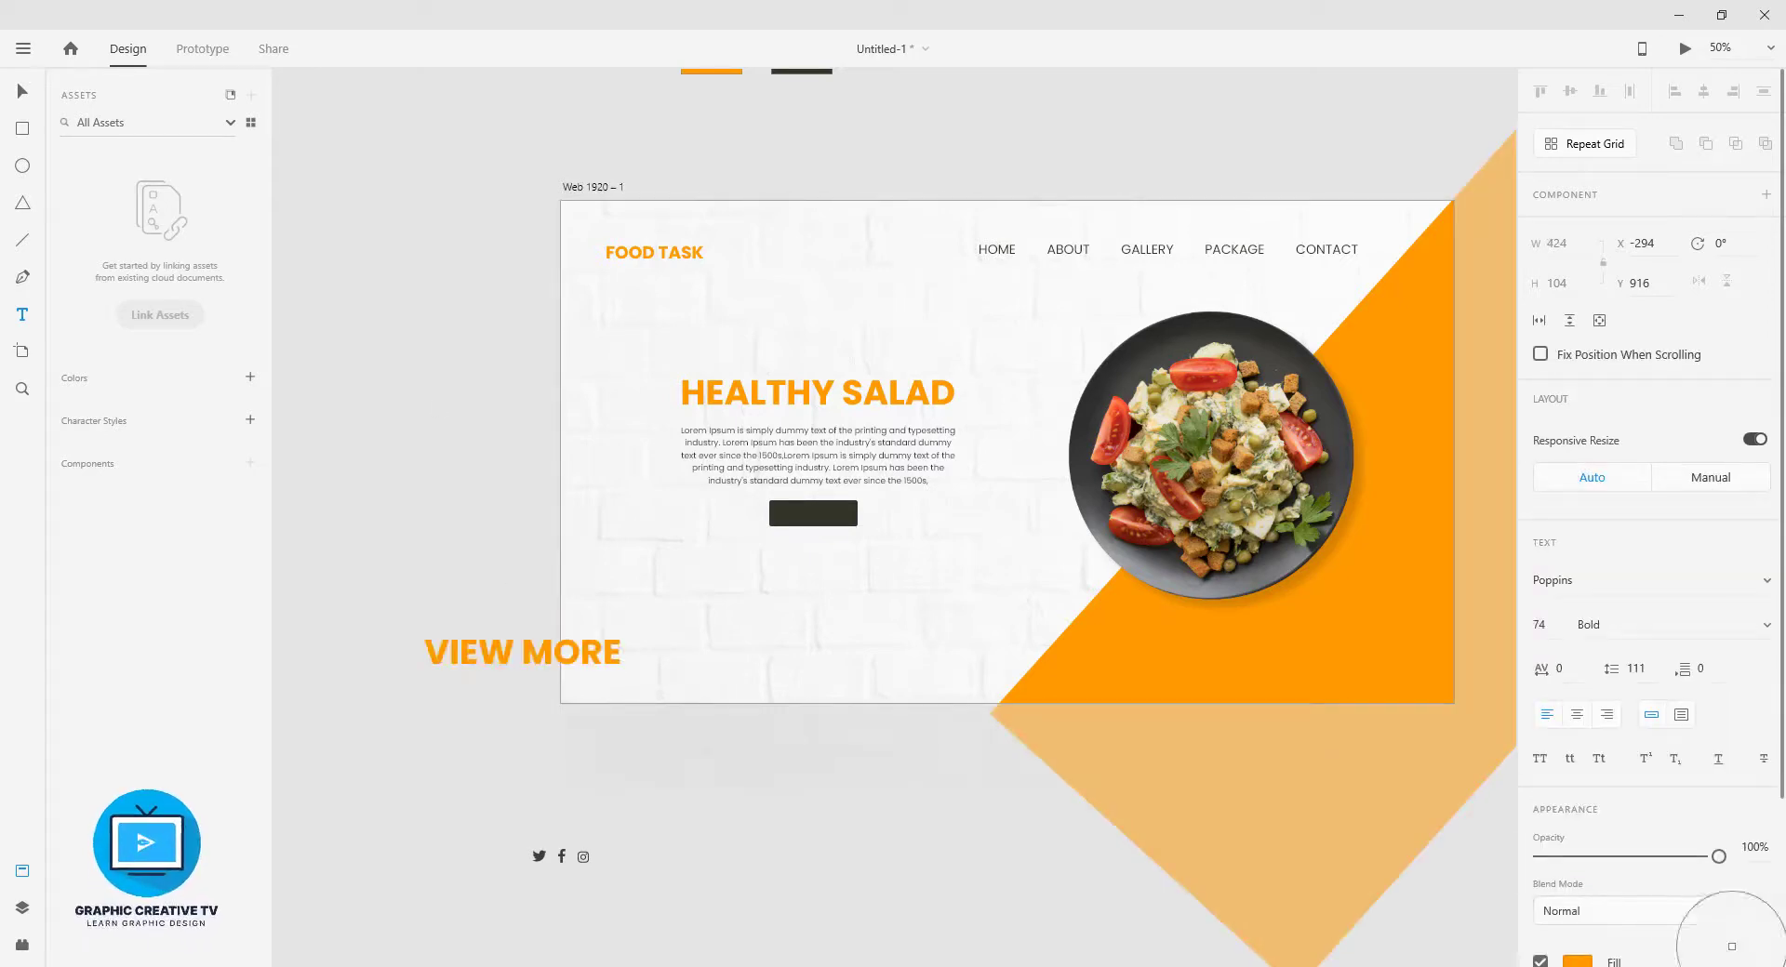
pyautogui.click(888, 605)
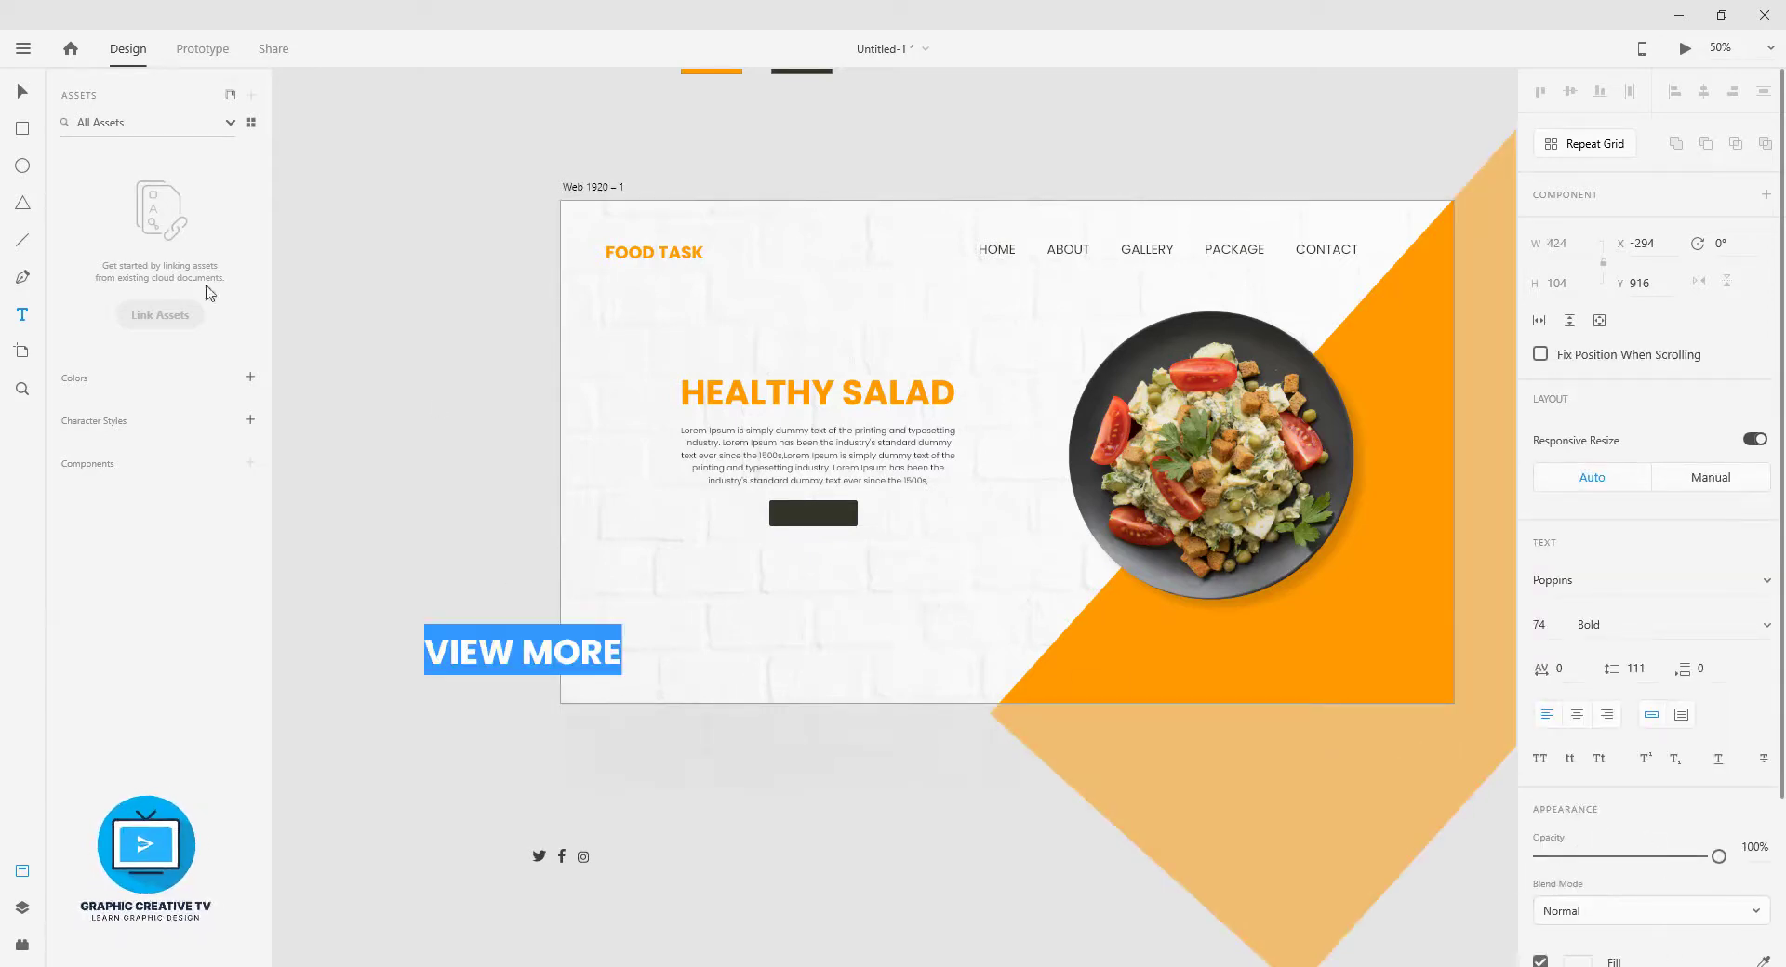
# - Move the VIEW MORE text onto the dark button beneath the paragraph
pyautogui.click(19, 91)
pyautogui.click(507, 641)
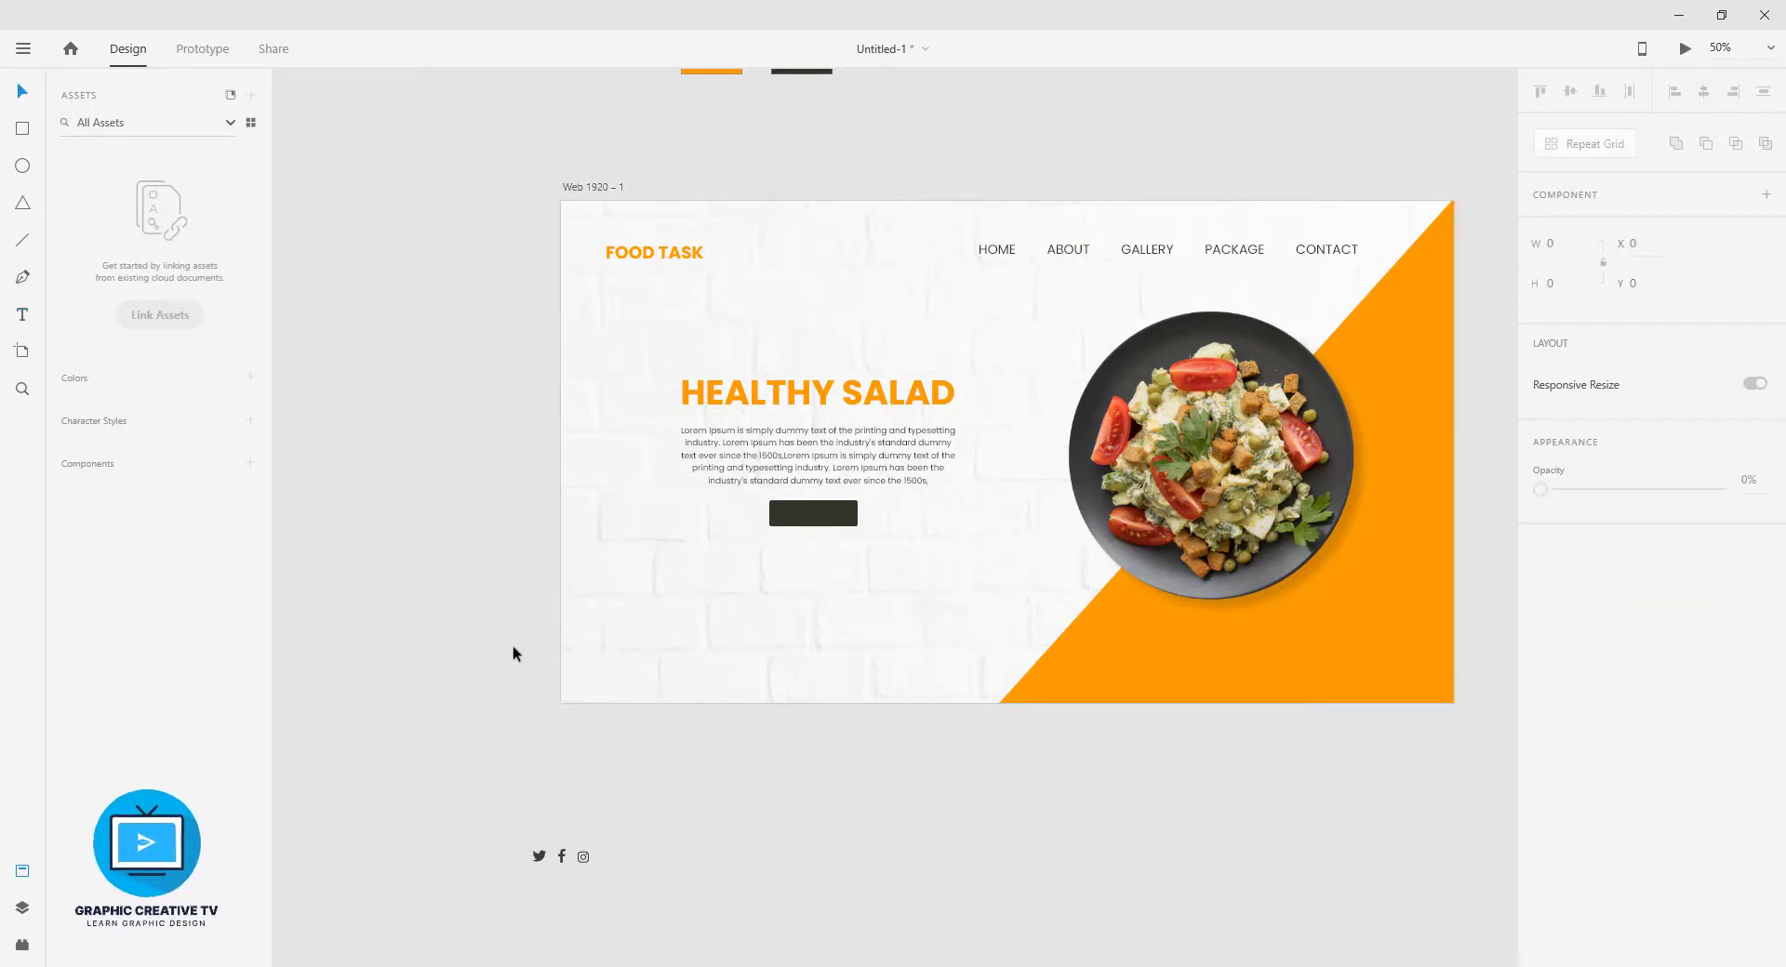
pyautogui.moveTo(399, 598); pyautogui.dragTo(558, 731)
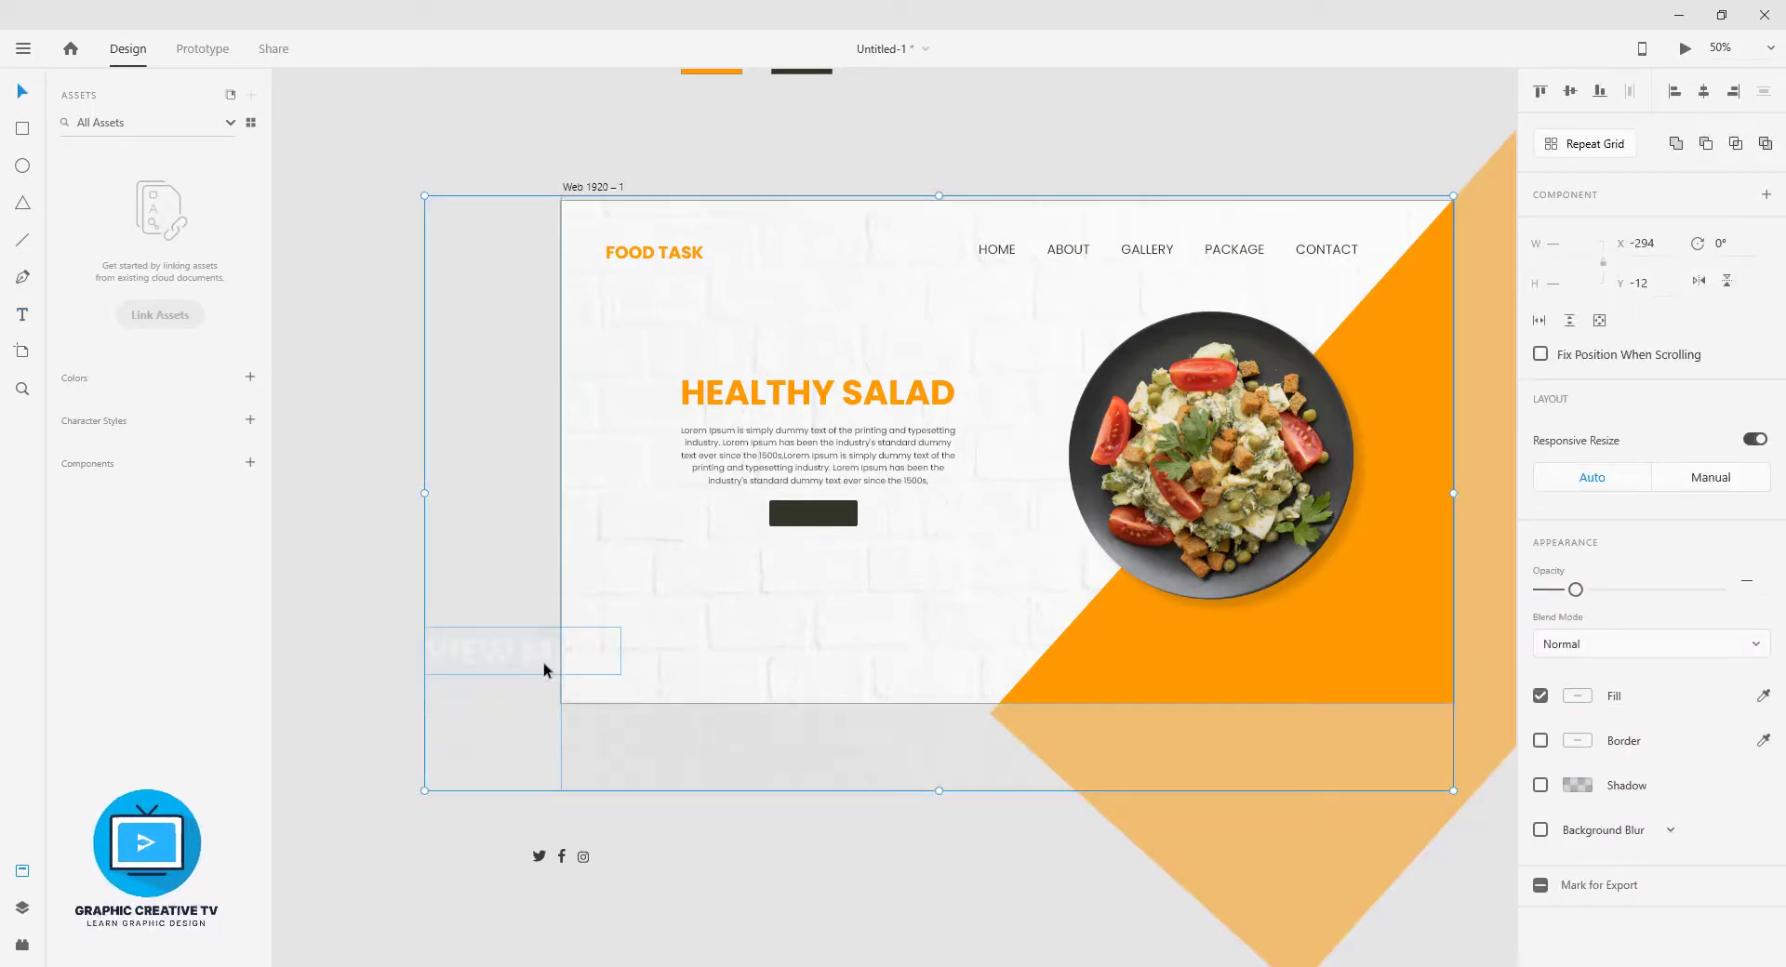
pyautogui.click(385, 461)
pyautogui.moveTo(605, 659); pyautogui.dragTo(889, 525)
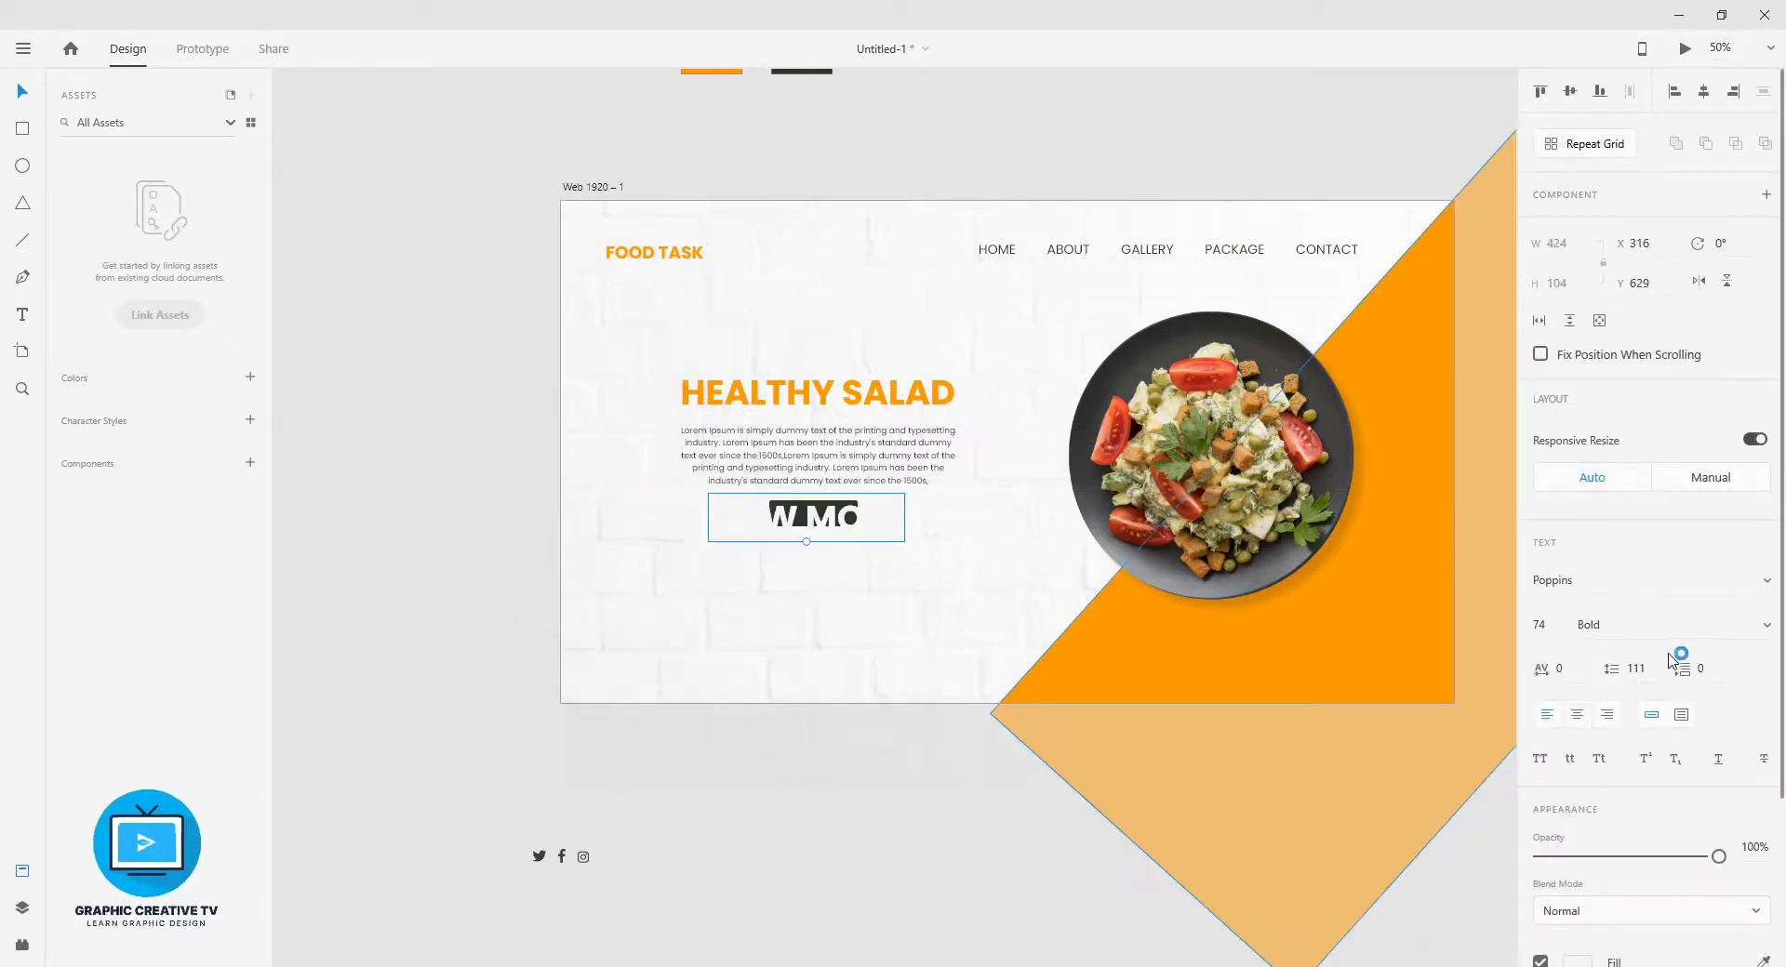
# - Set the VIEW MORE text to Regular weight and reduce its font size to 45
pyautogui.click(1765, 626)
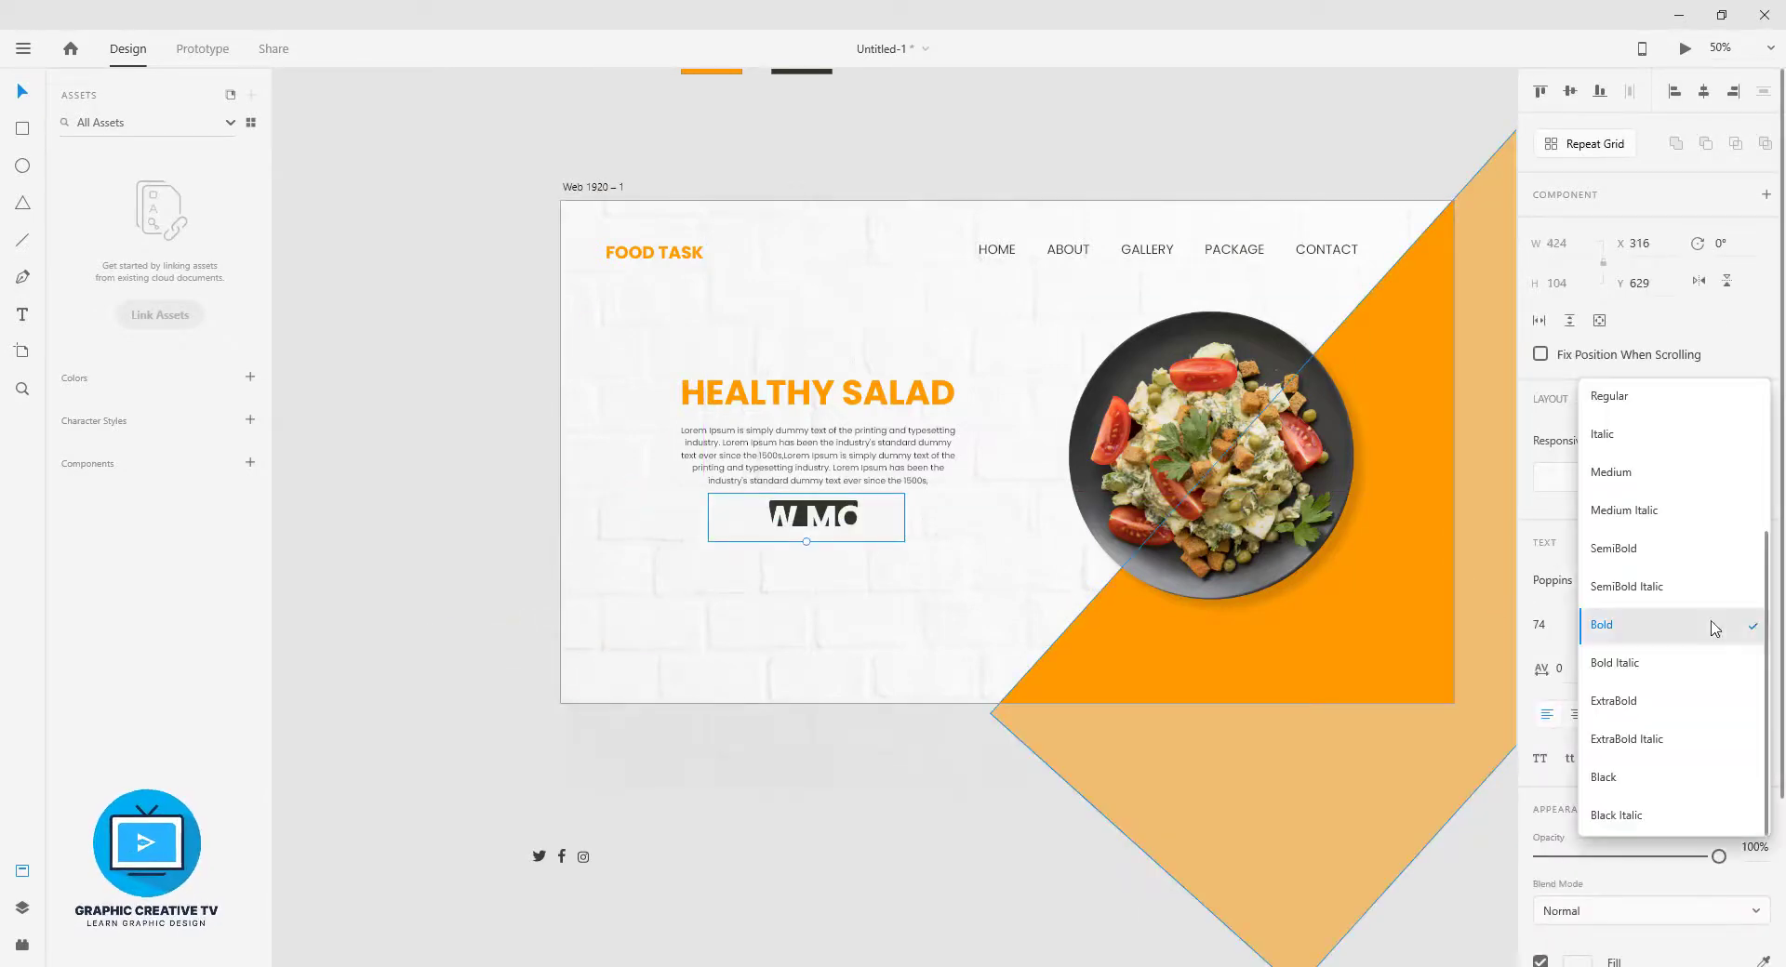
pyautogui.click(1622, 398)
pyautogui.click(1558, 627)
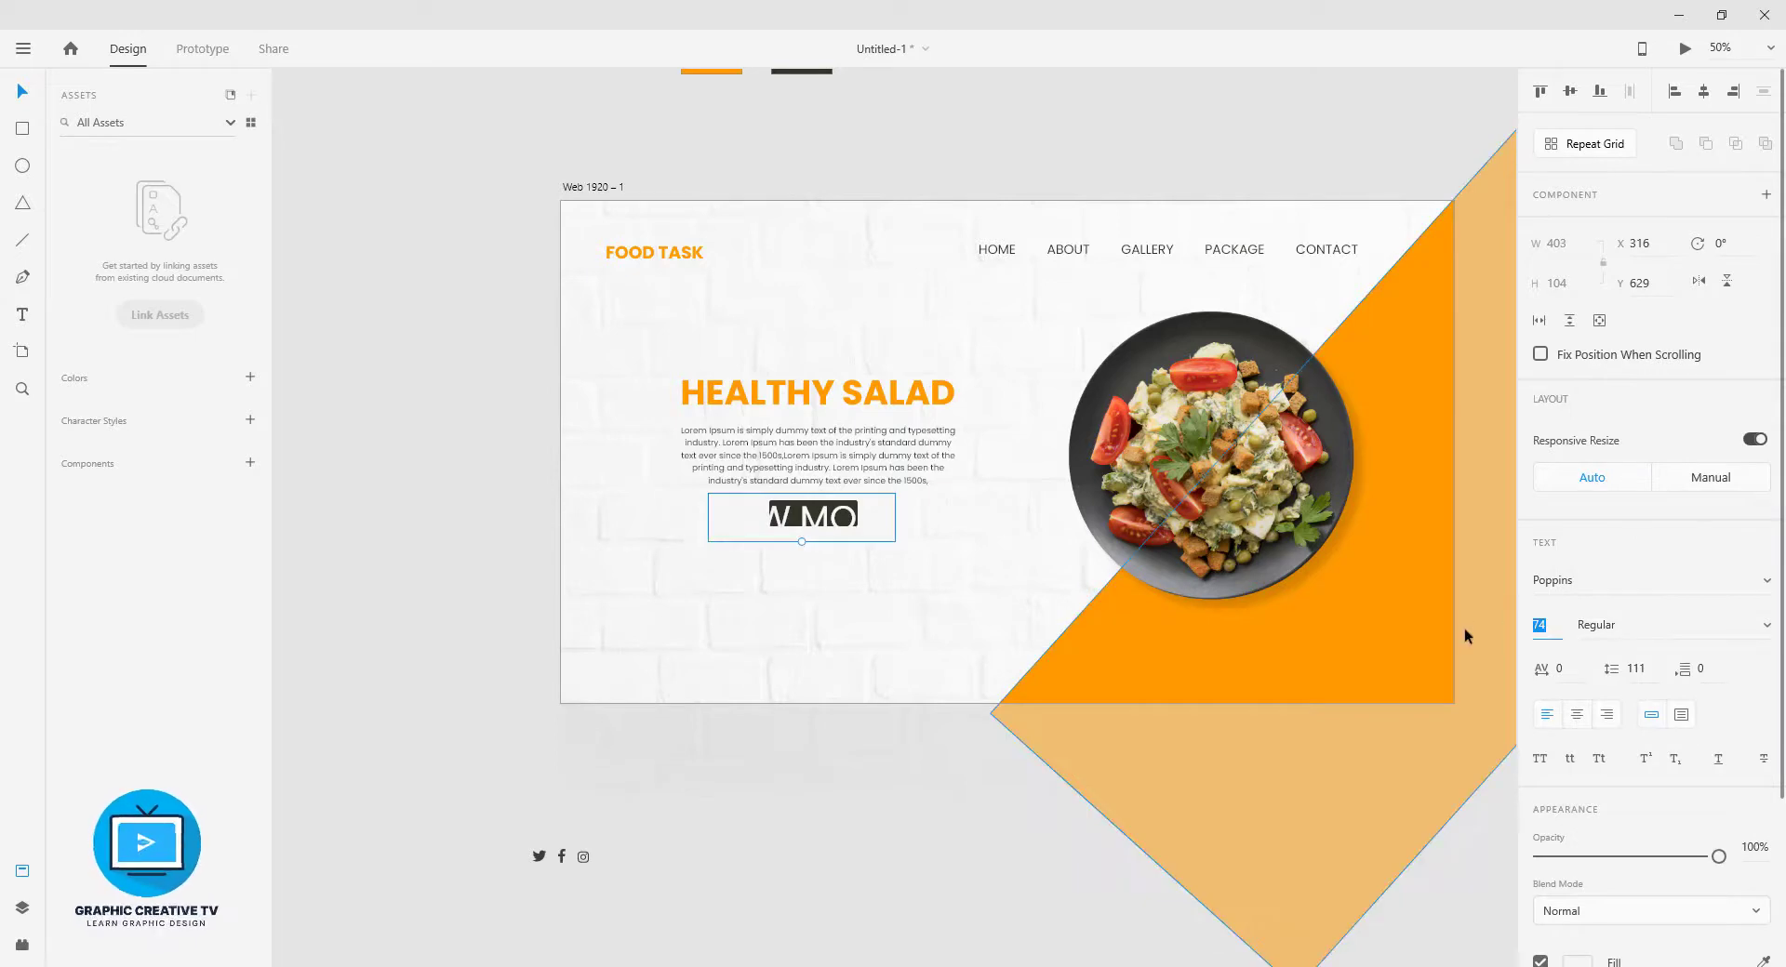
pyautogui.press('Down')
pyautogui.press('Down')
pyautogui.press('Down')
pyautogui.press('Down')
pyautogui.press('Down')
pyautogui.press('Down')
pyautogui.press('Down')
pyautogui.press('Down')
pyautogui.press('Down')
pyautogui.press('Down')
pyautogui.press('Down')
pyautogui.press('Down')
pyautogui.press('Down')
pyautogui.press('Down')
pyautogui.press('Down')
pyautogui.press('Down')
pyautogui.press('Down')
pyautogui.press('Down')
pyautogui.press('Down')
pyautogui.press('Down')
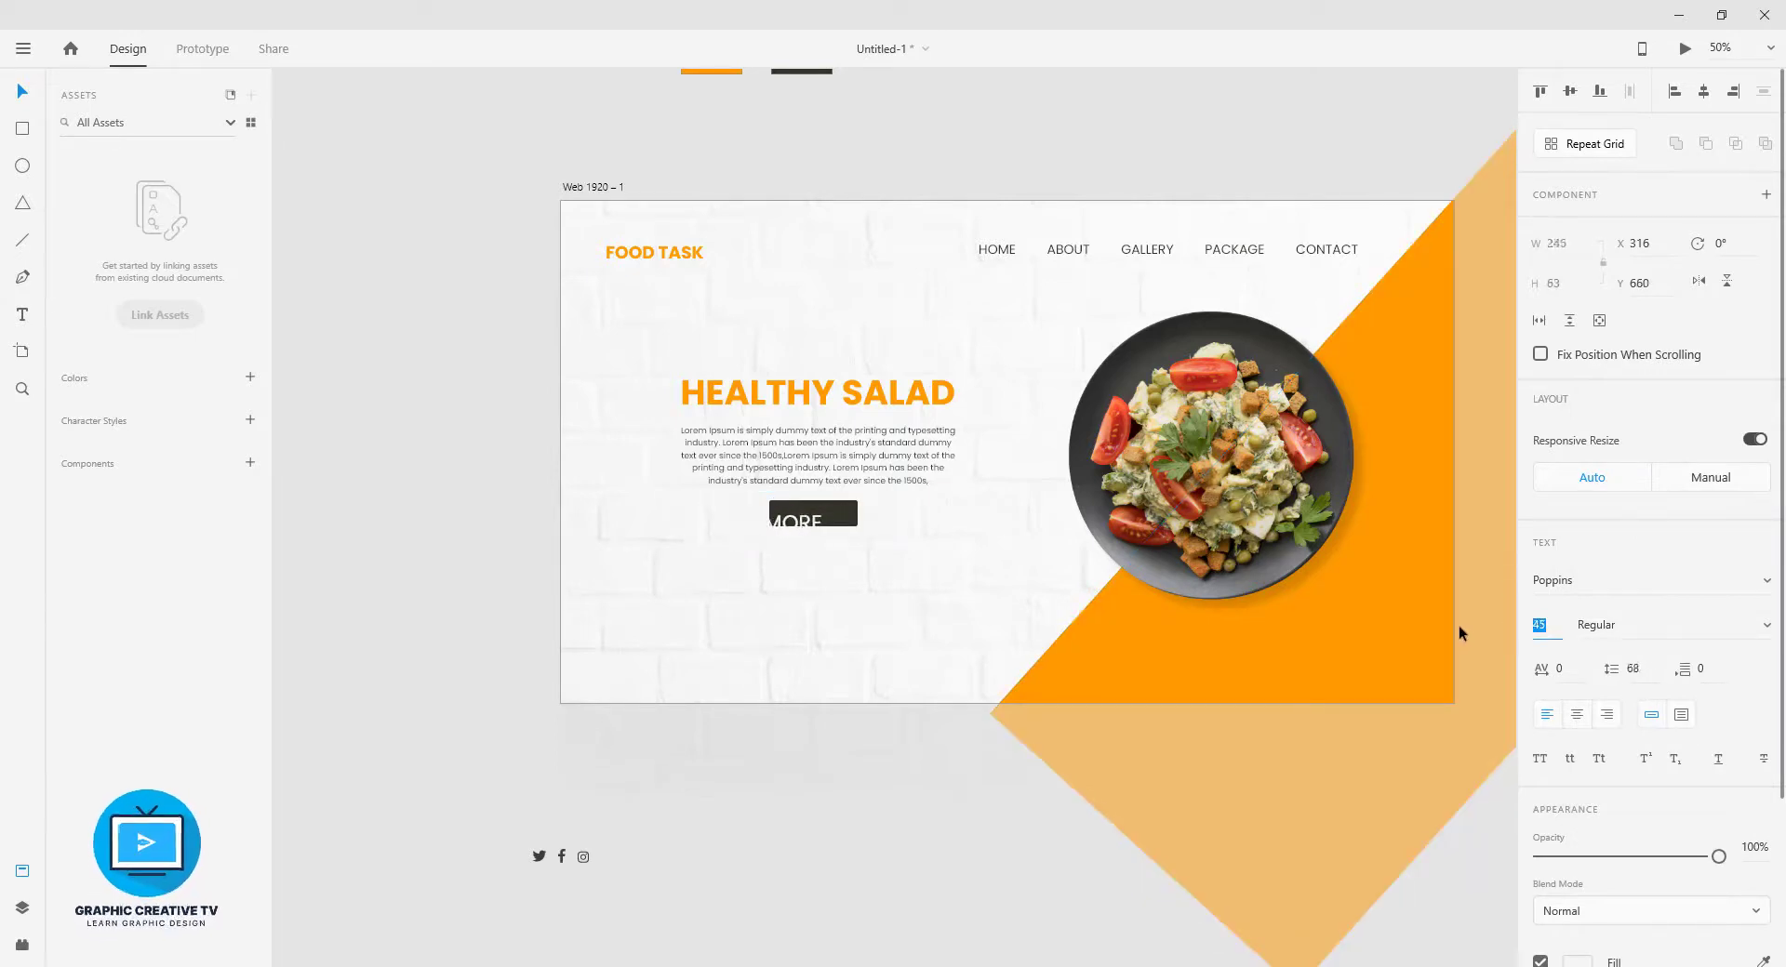
# - Set the VIEW MORE text's font size to 22 and centre it on the dark button
pyautogui.moveTo(761, 531); pyautogui.dragTo(830, 522)
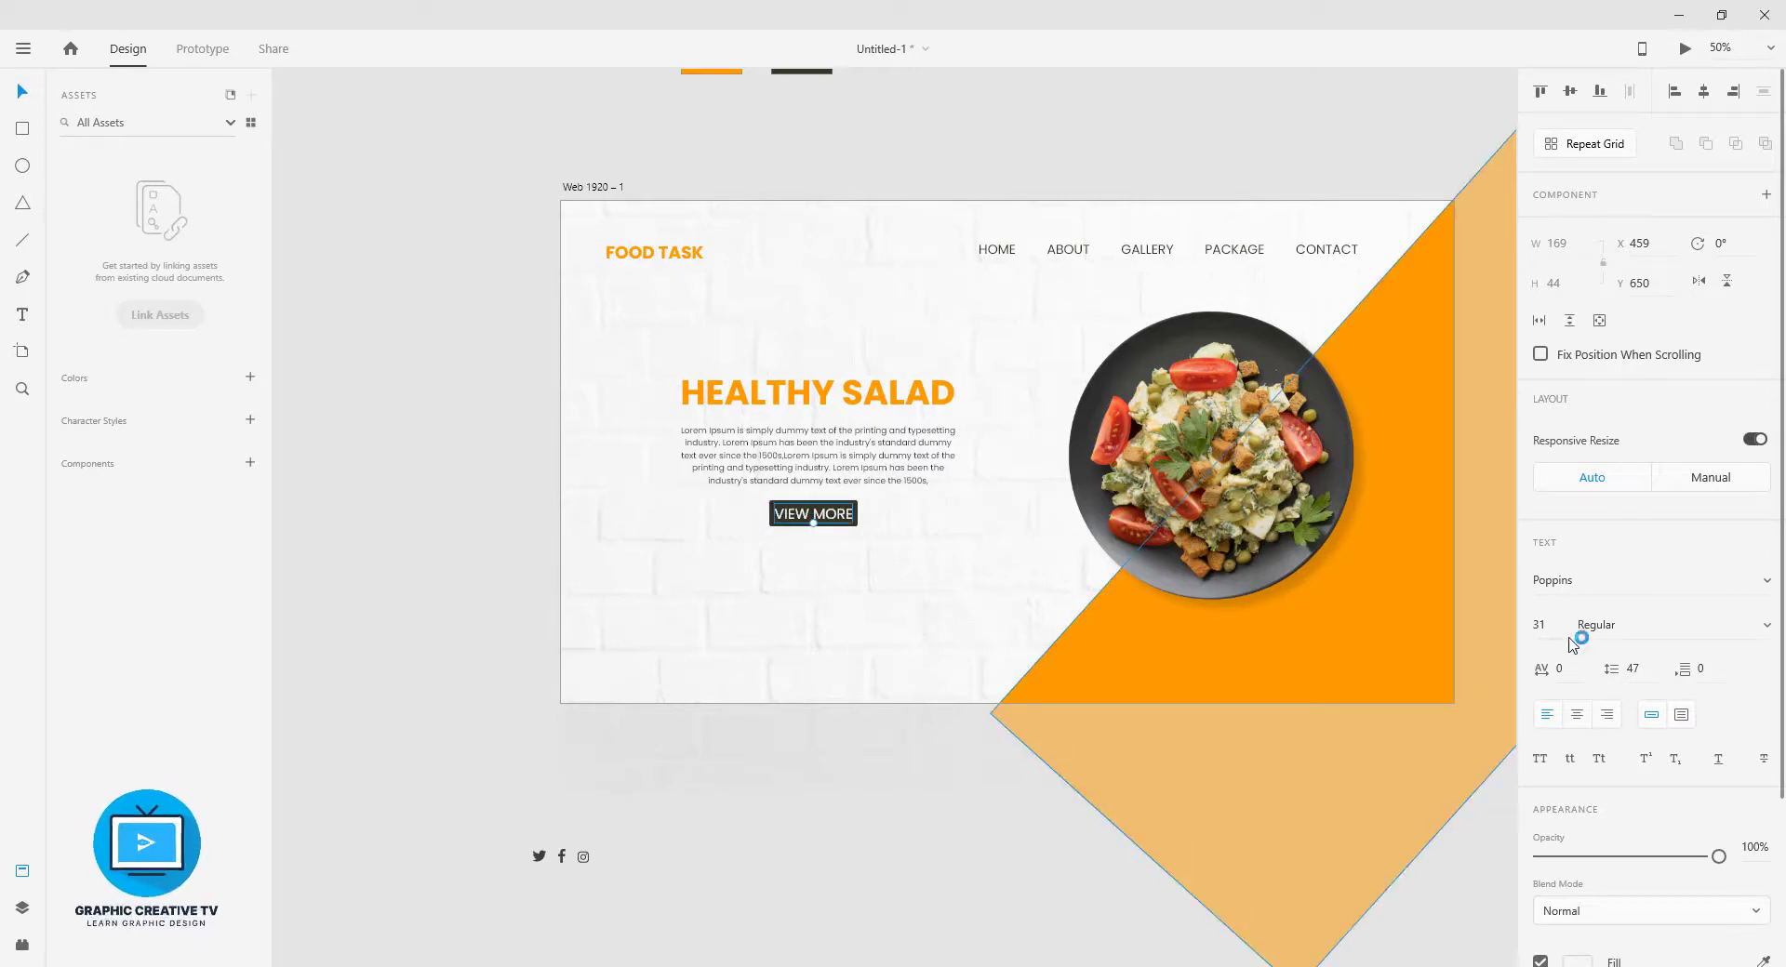
pyautogui.click(1540, 625)
pyautogui.moveTo(1550, 624); pyautogui.dragTo(1530, 625)
pyautogui.write('22')
pyautogui.press('Return')
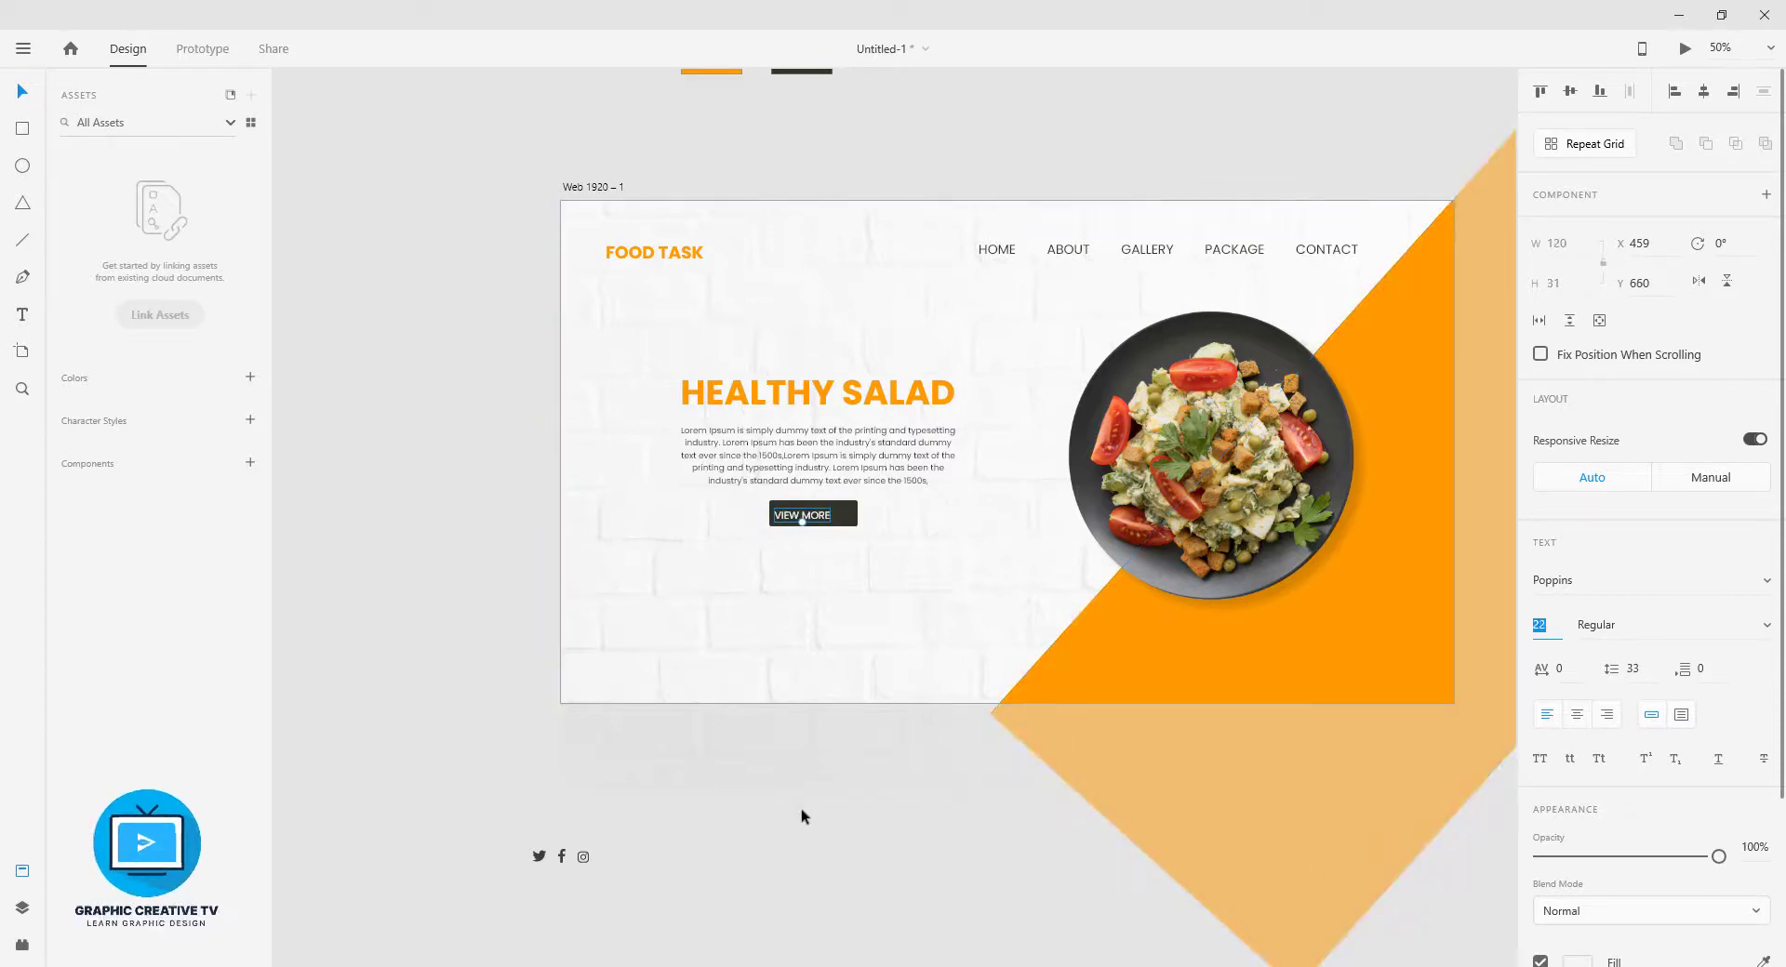
pyautogui.moveTo(810, 519); pyautogui.dragTo(823, 518)
pyautogui.click(929, 909)
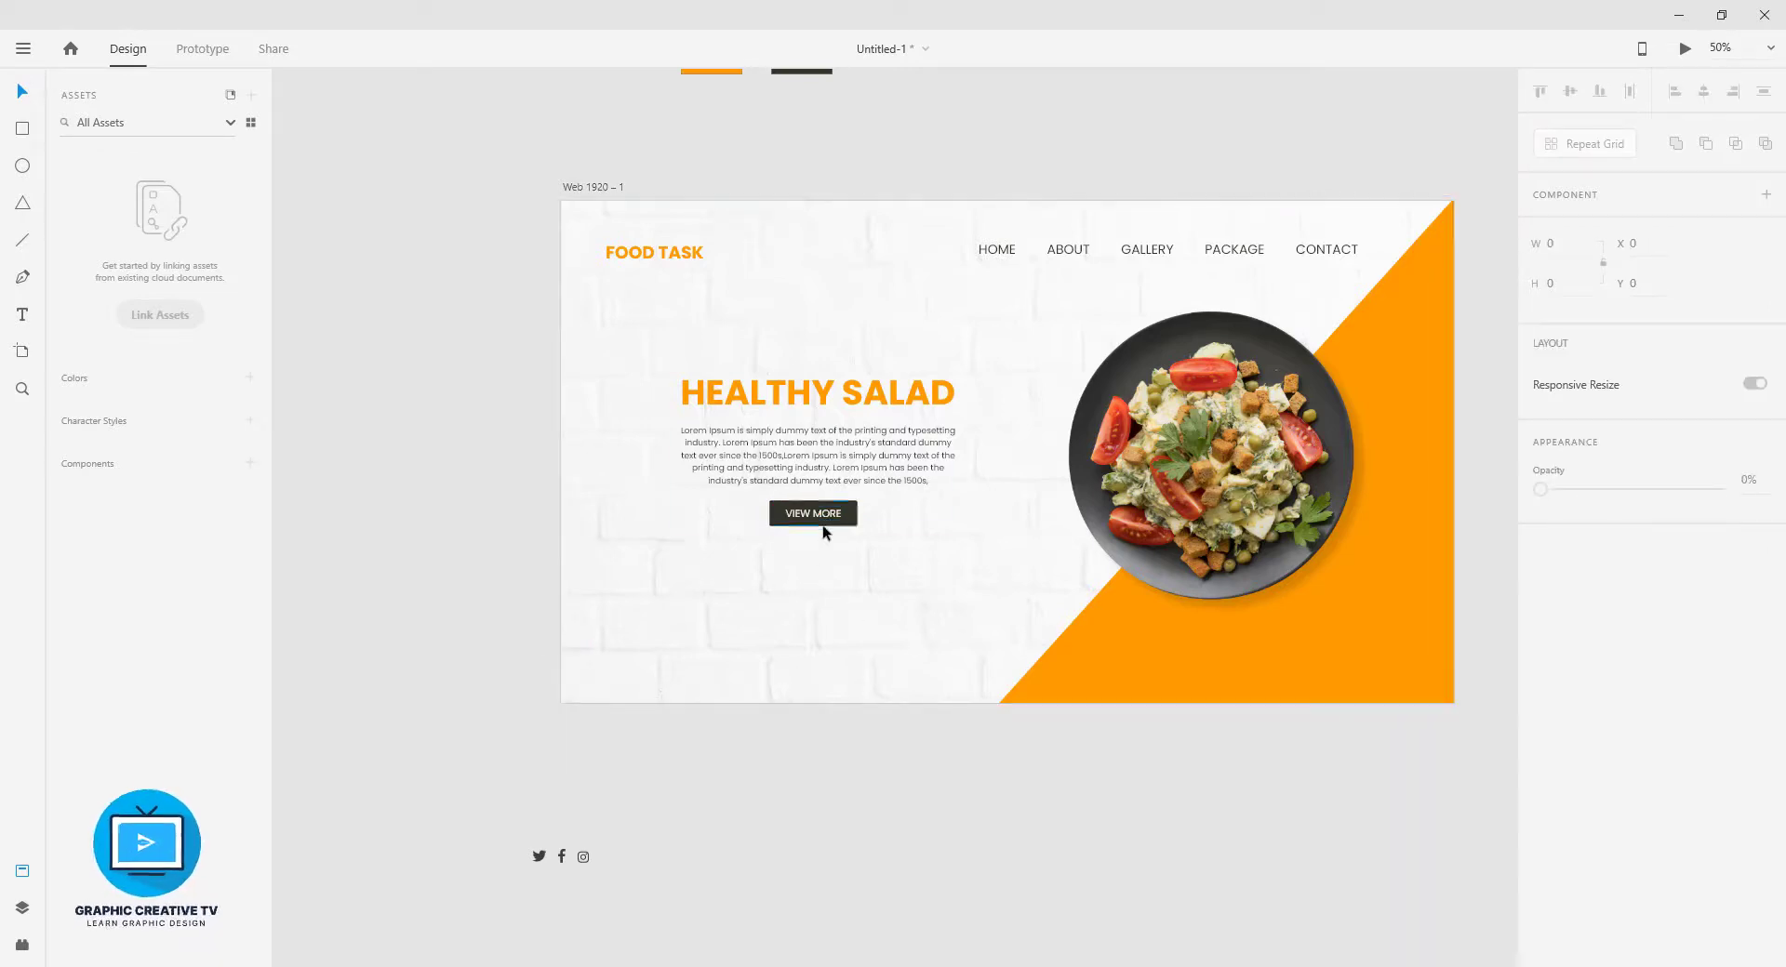
# - Move the three social media icons into the artboard's lower-left corner, lined up with the FOOD TASK logo's left edge
pyautogui.click(563, 858)
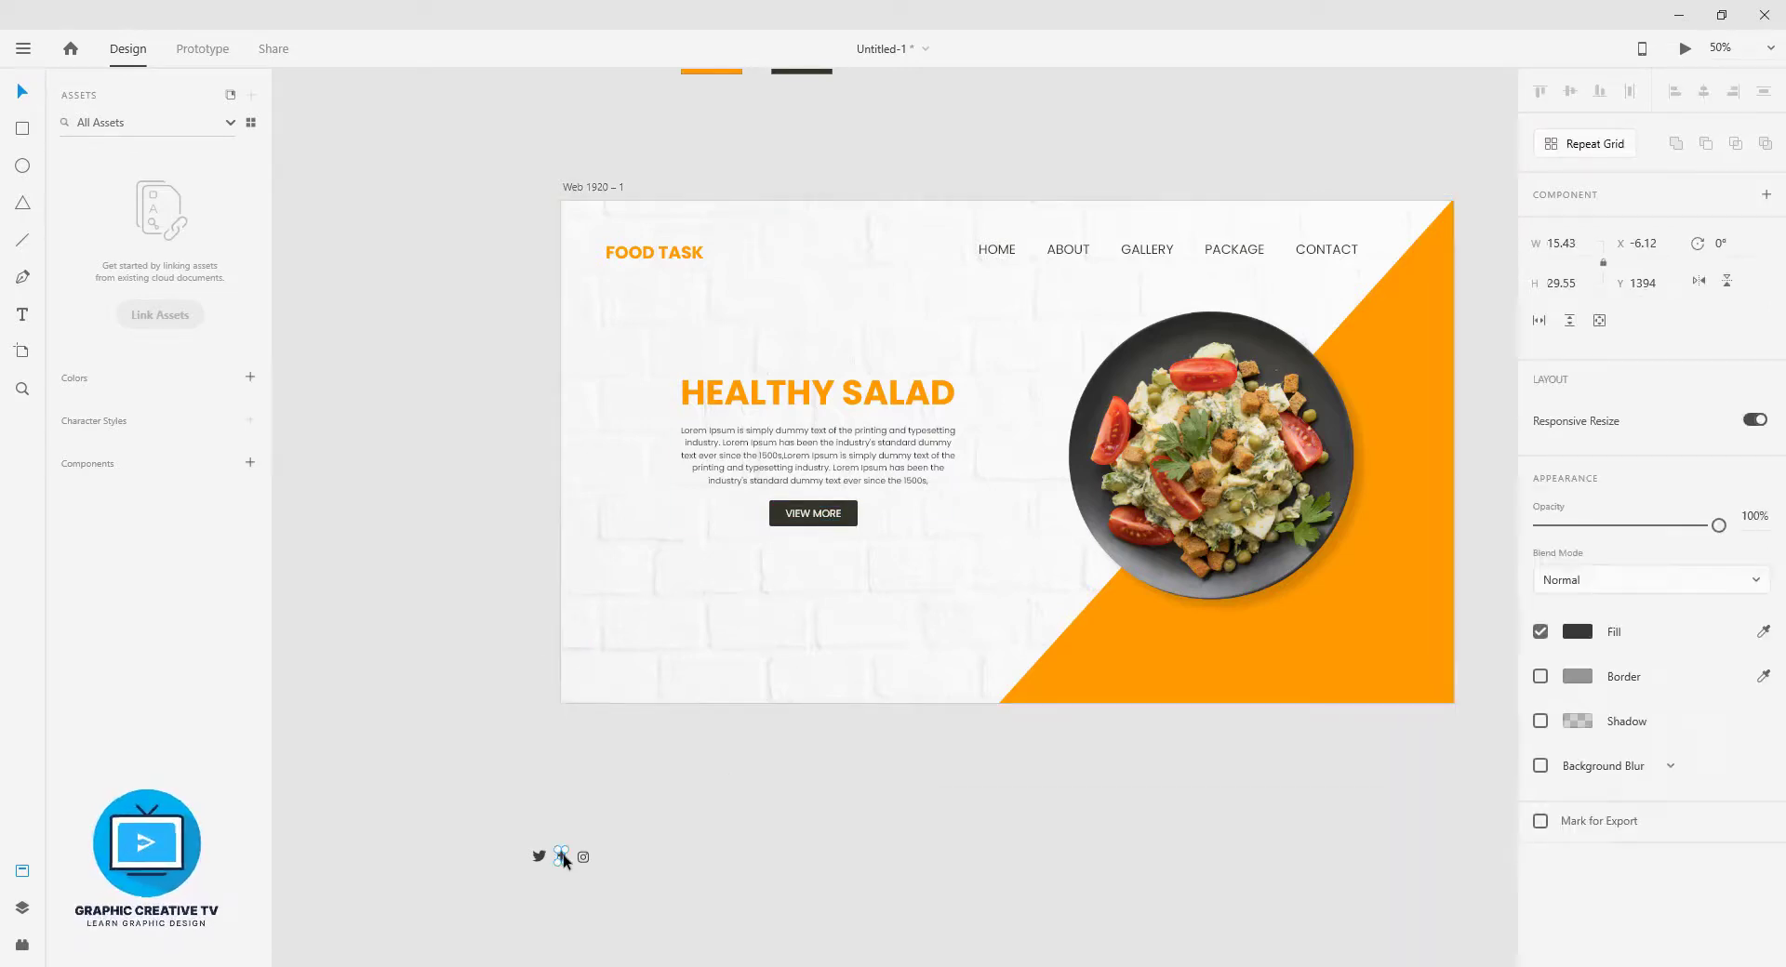
pyautogui.moveTo(499, 822); pyautogui.dragTo(614, 666)
pyautogui.click(673, 816)
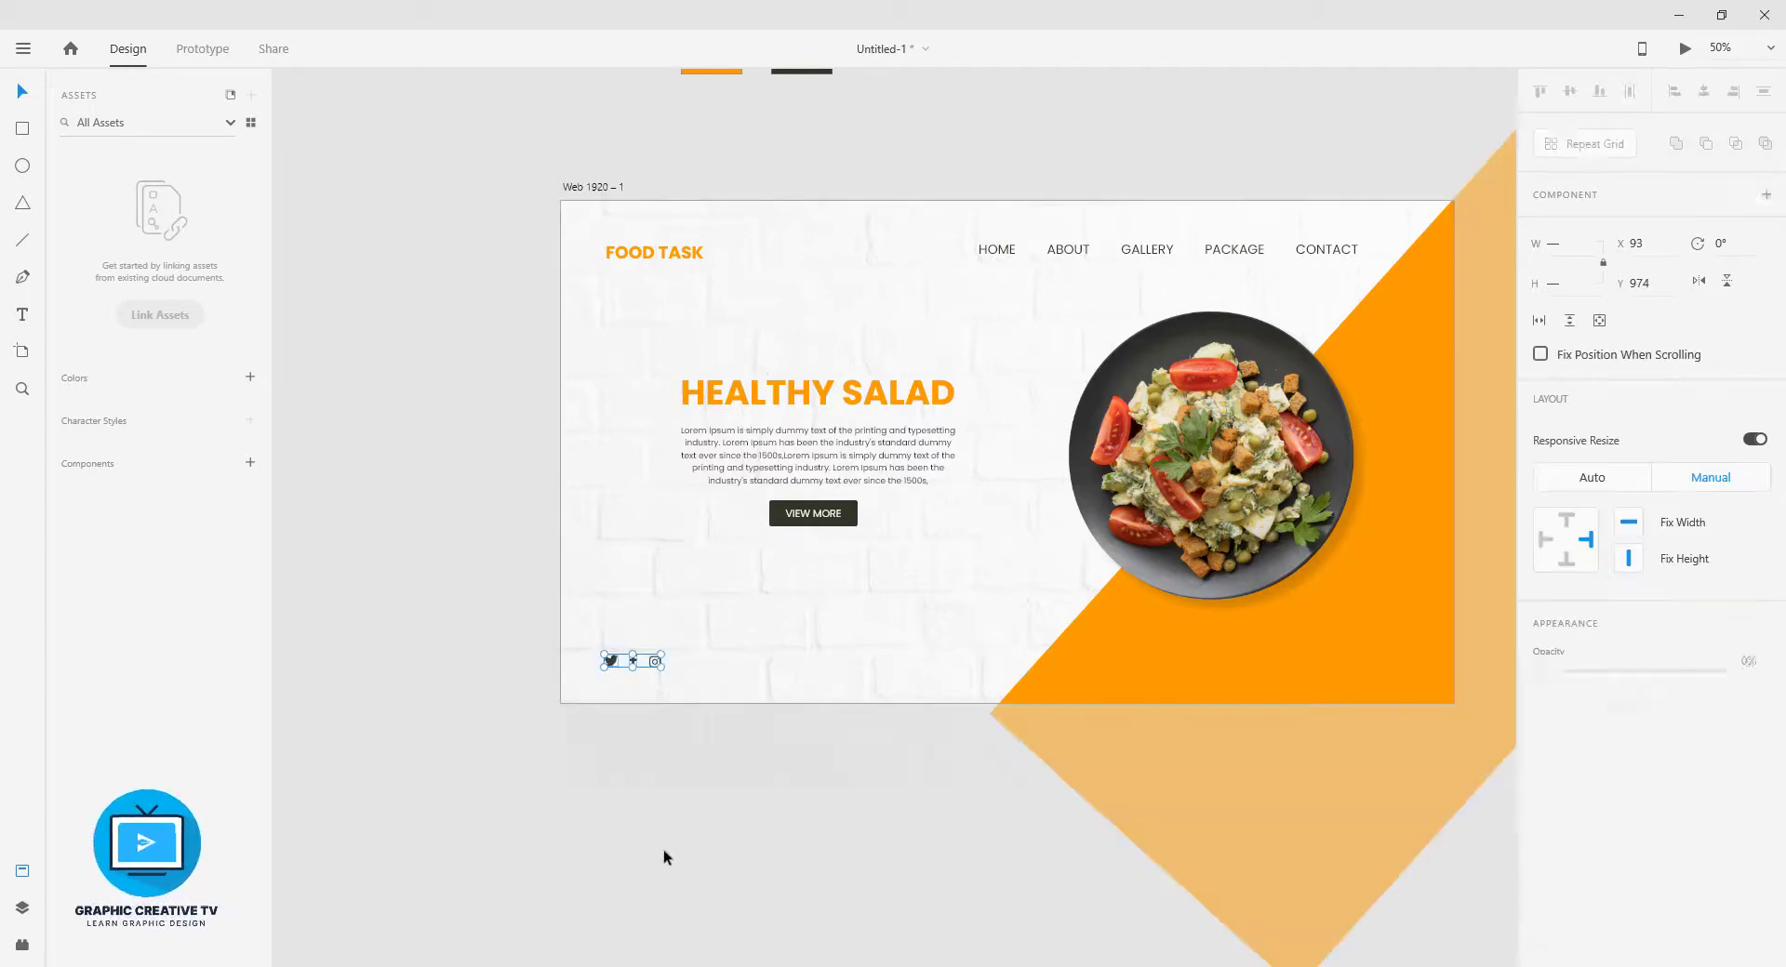
pyautogui.click(662, 850)
# - Add a text reading CALL NOW and place it on the artboard in line with the social media icons
pyautogui.click(24, 317)
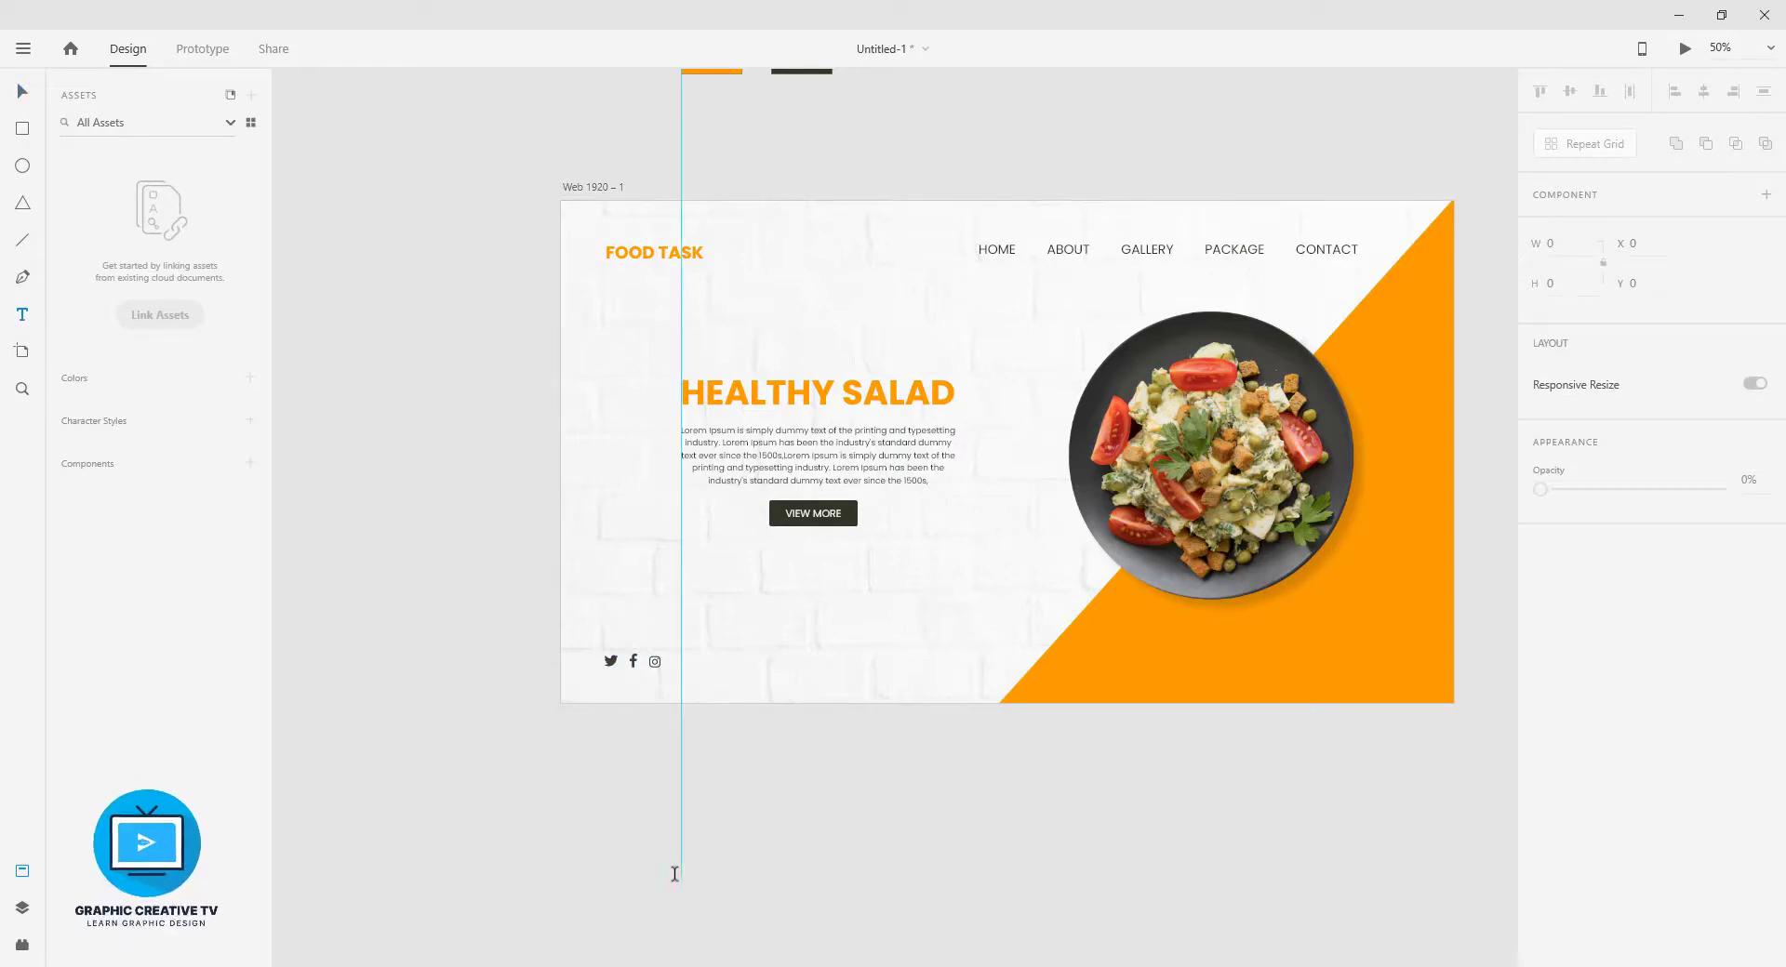
pyautogui.click(673, 874)
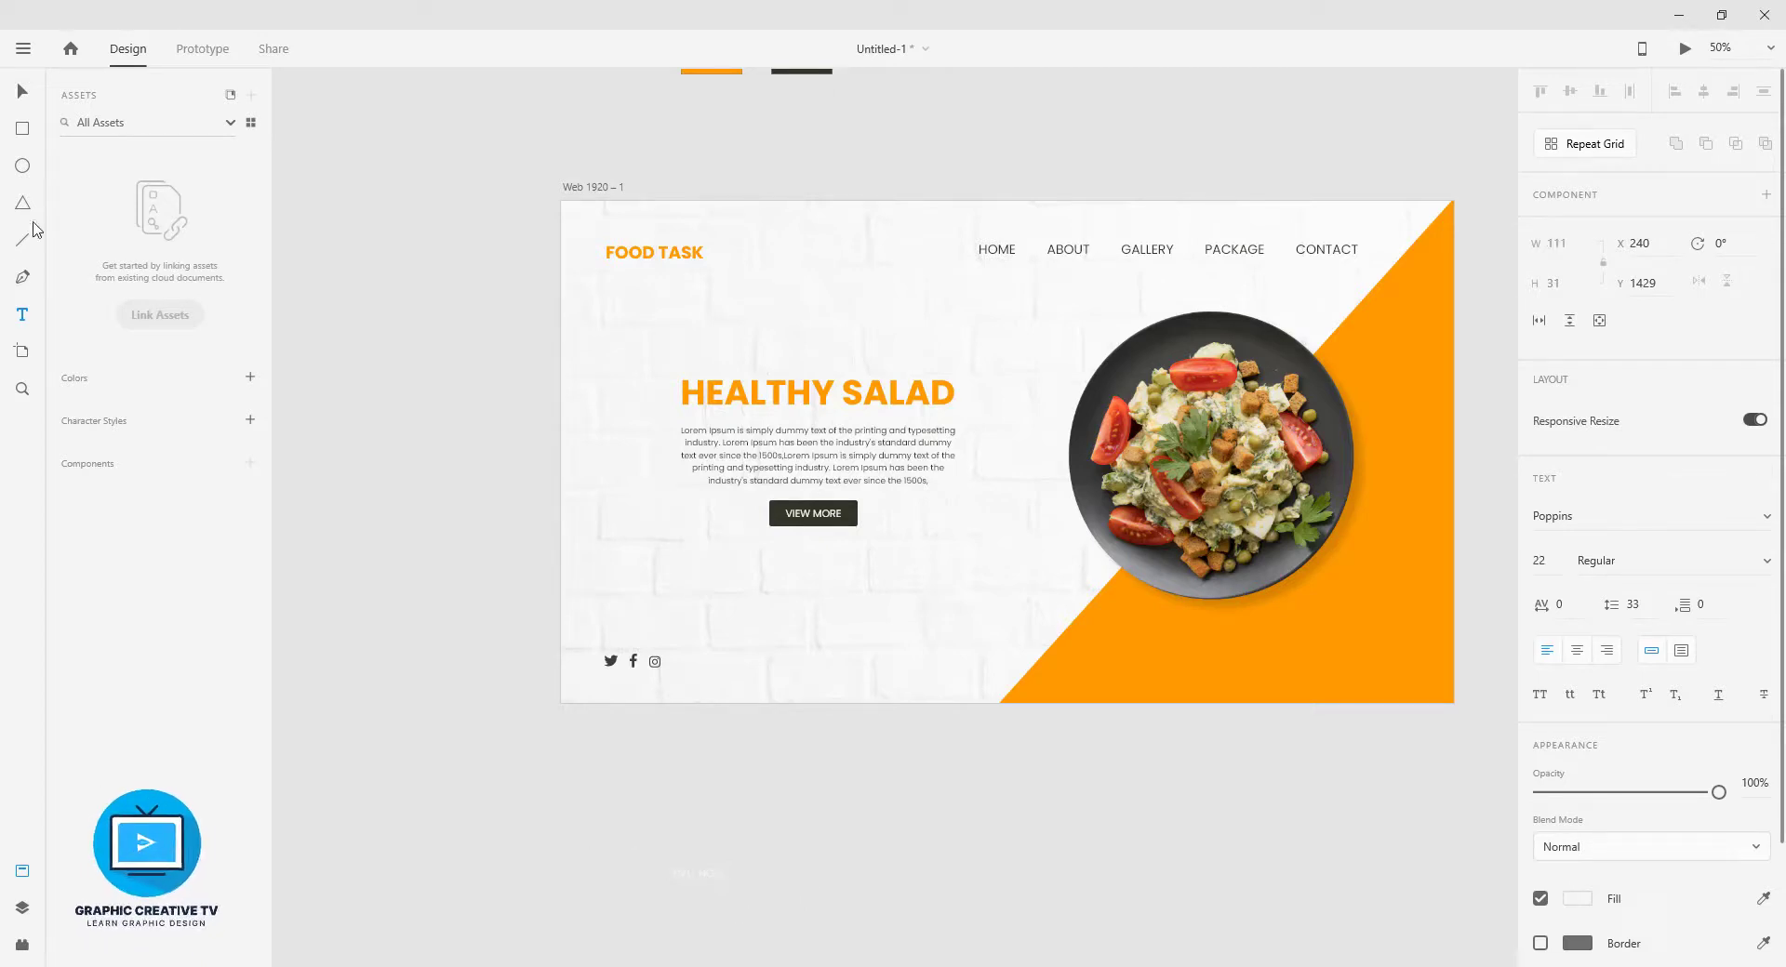
pyautogui.click(24, 93)
pyautogui.moveTo(718, 877); pyautogui.dragTo(823, 669)
# - Fill the CALL NOW text with the dark colour sampled from the button and set its weight to Bold
pyautogui.scroll(-2, 1783, 776)
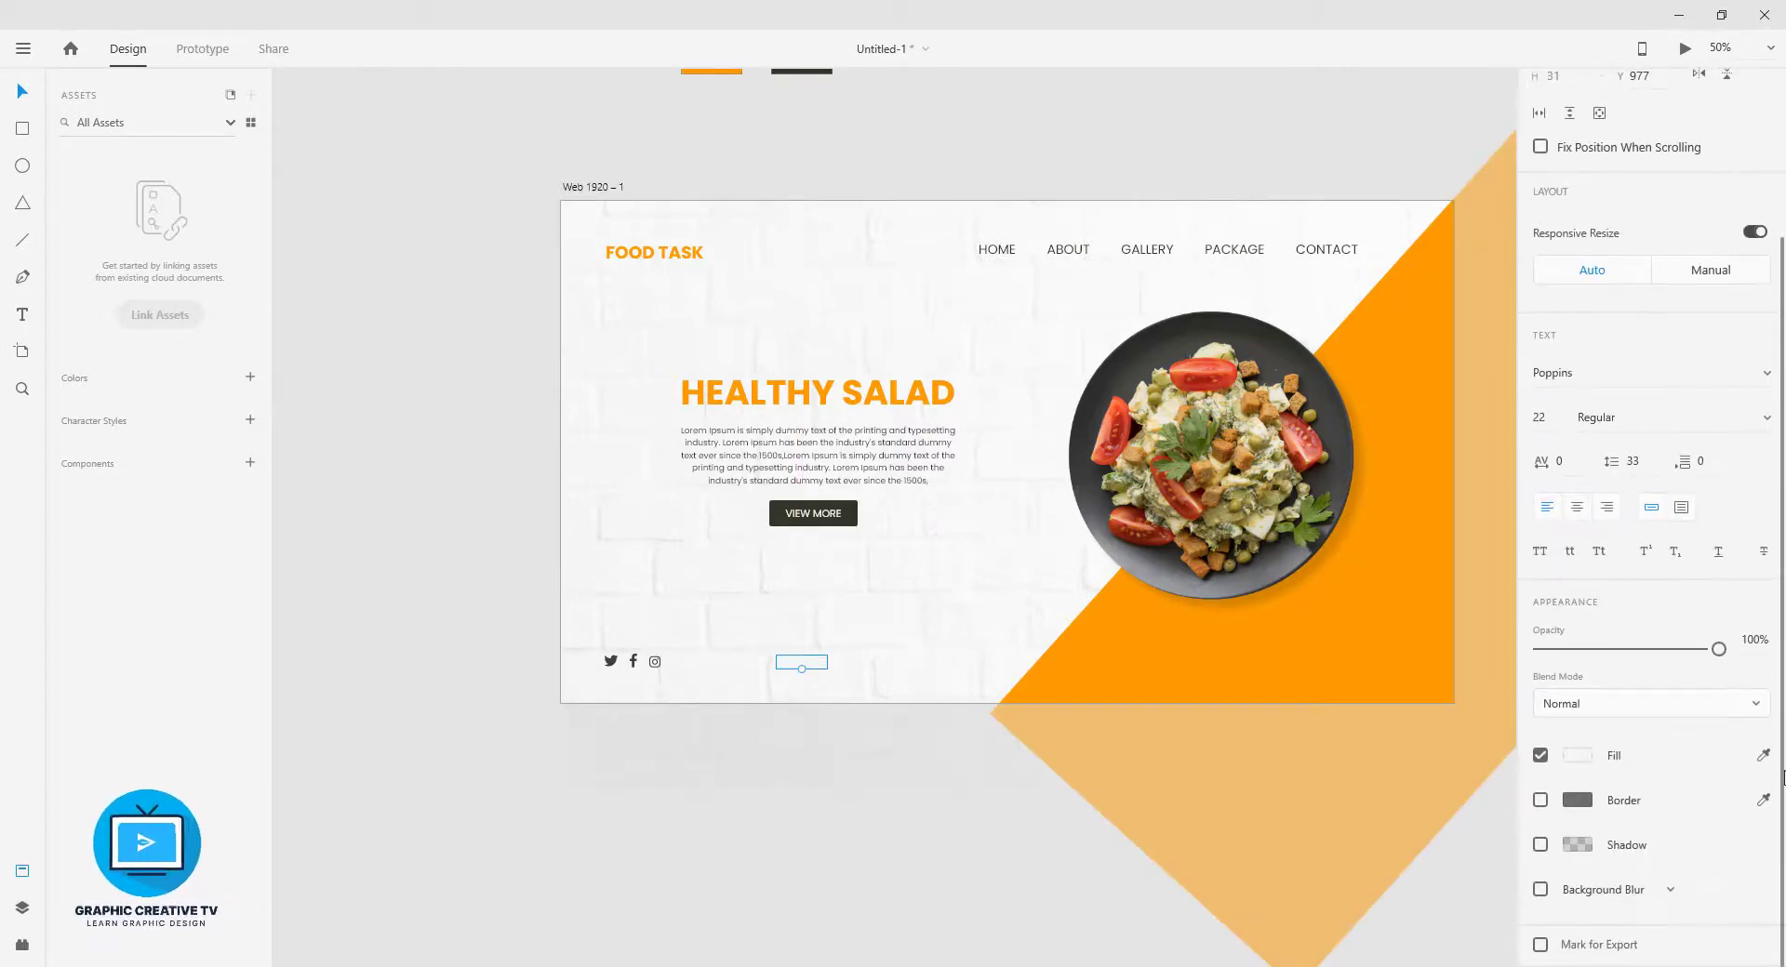
pyautogui.click(1763, 755)
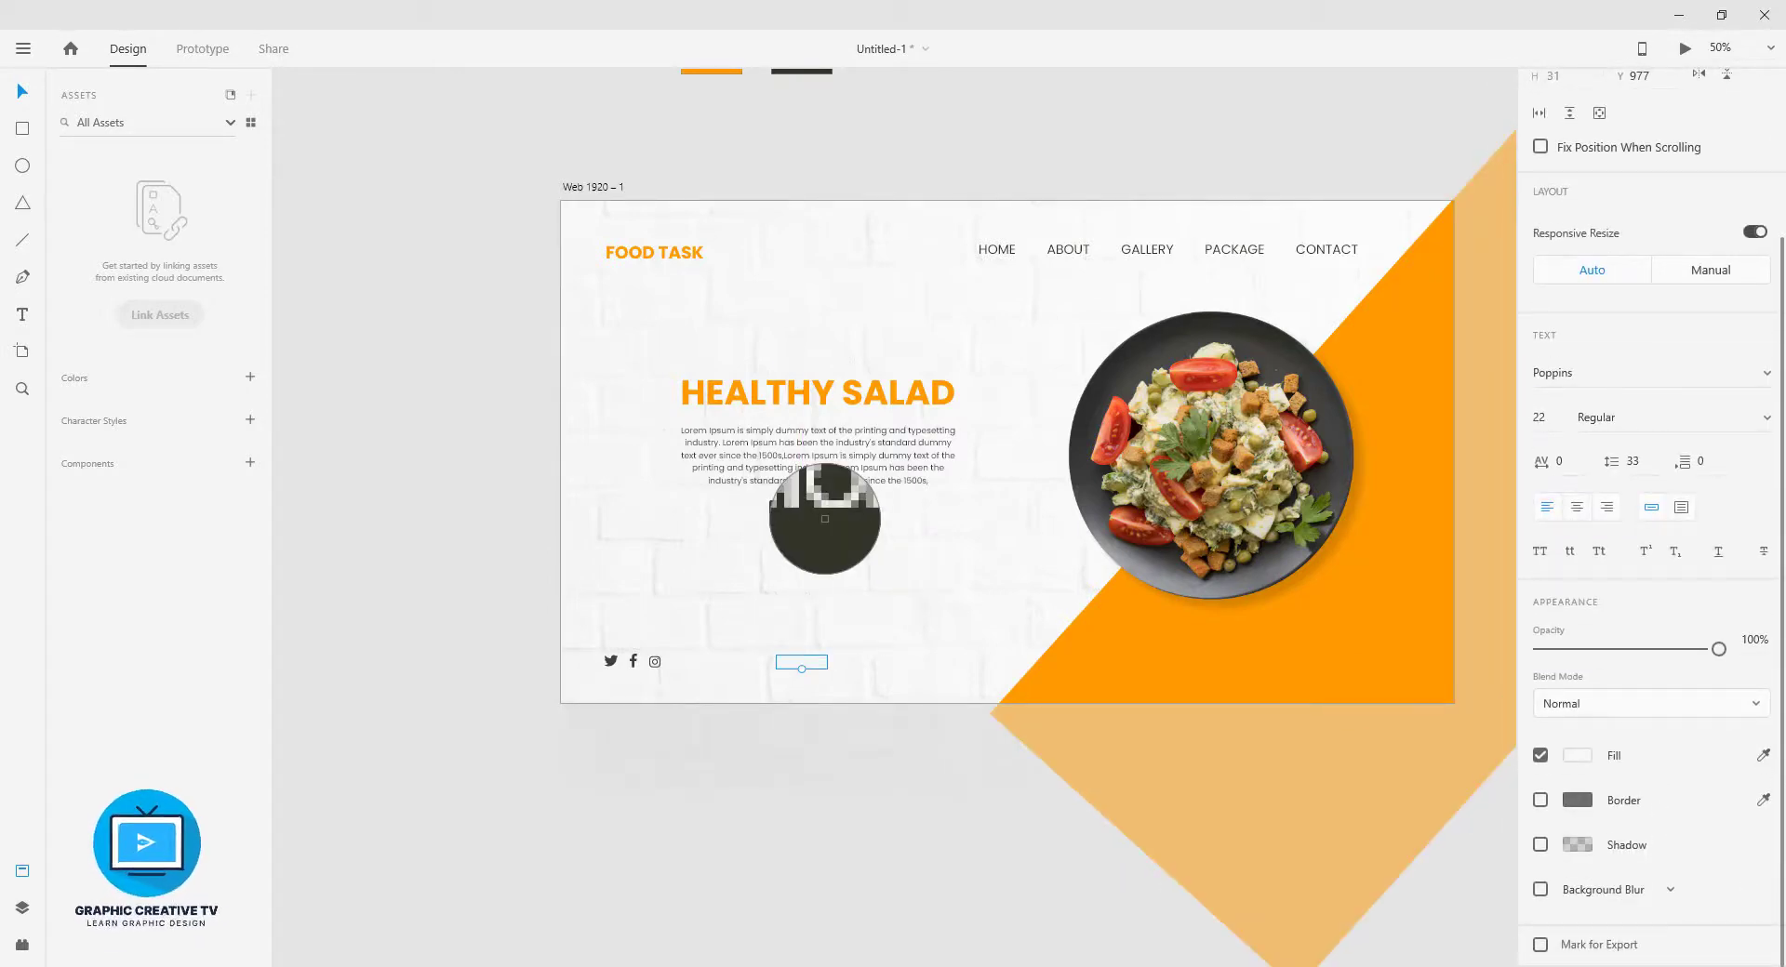
pyautogui.click(824, 519)
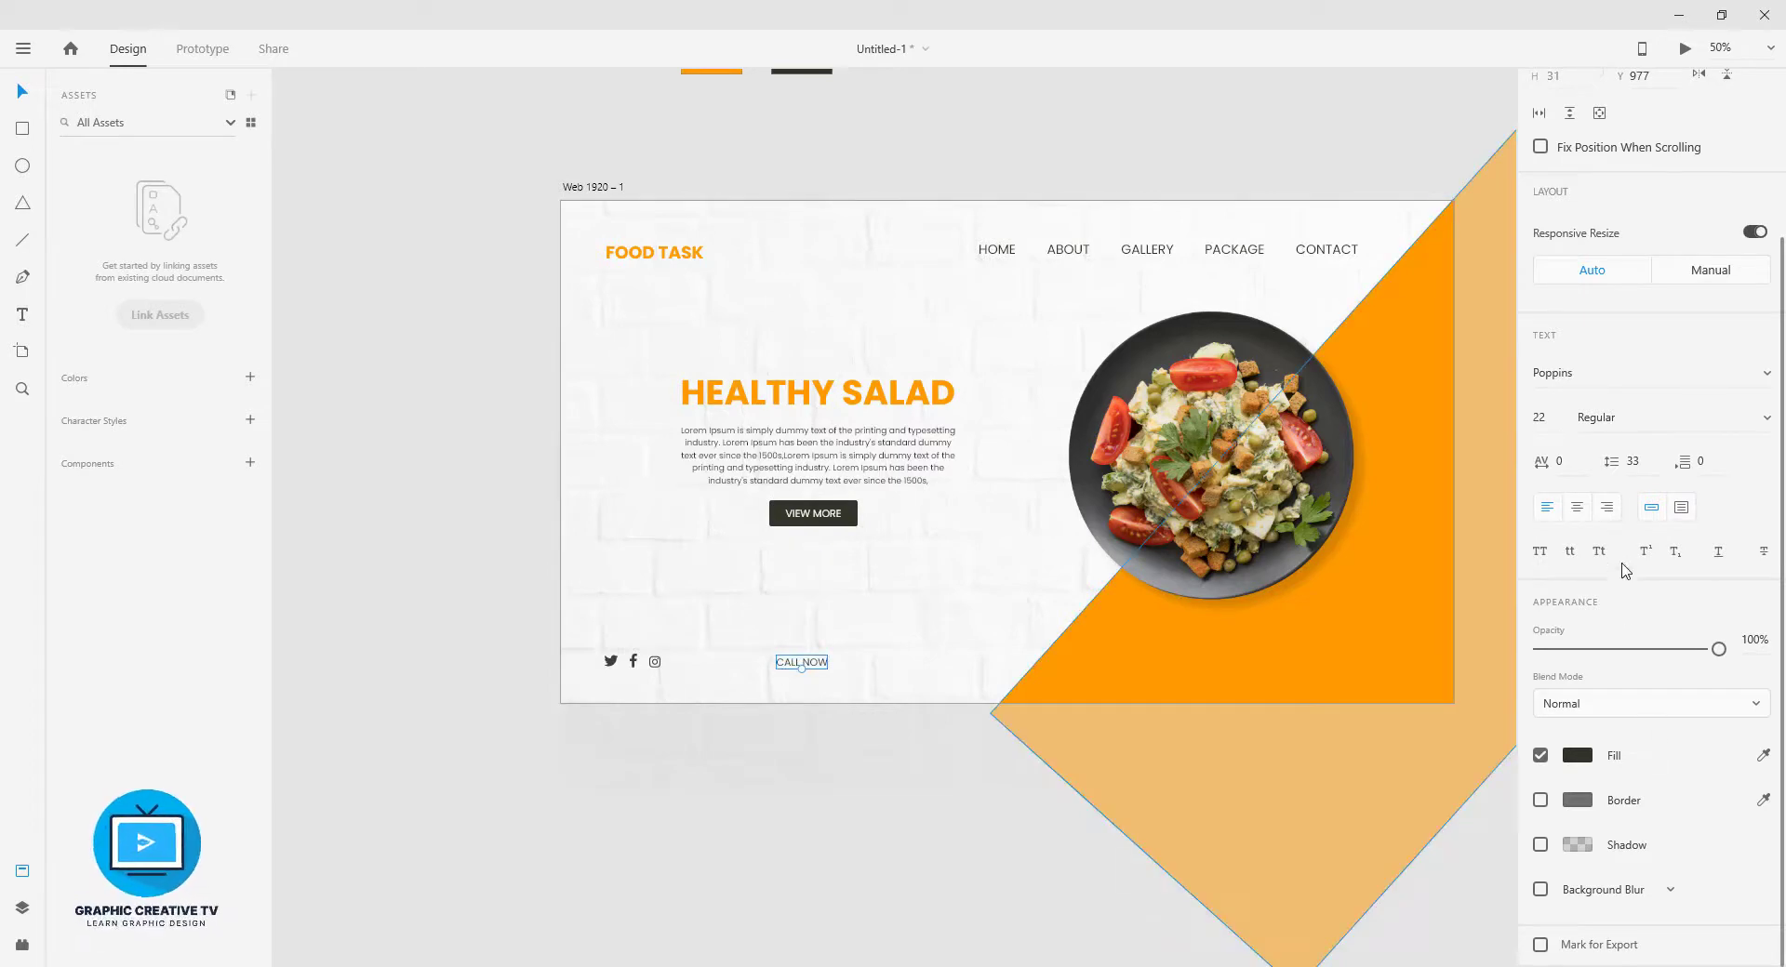
pyautogui.click(1757, 433)
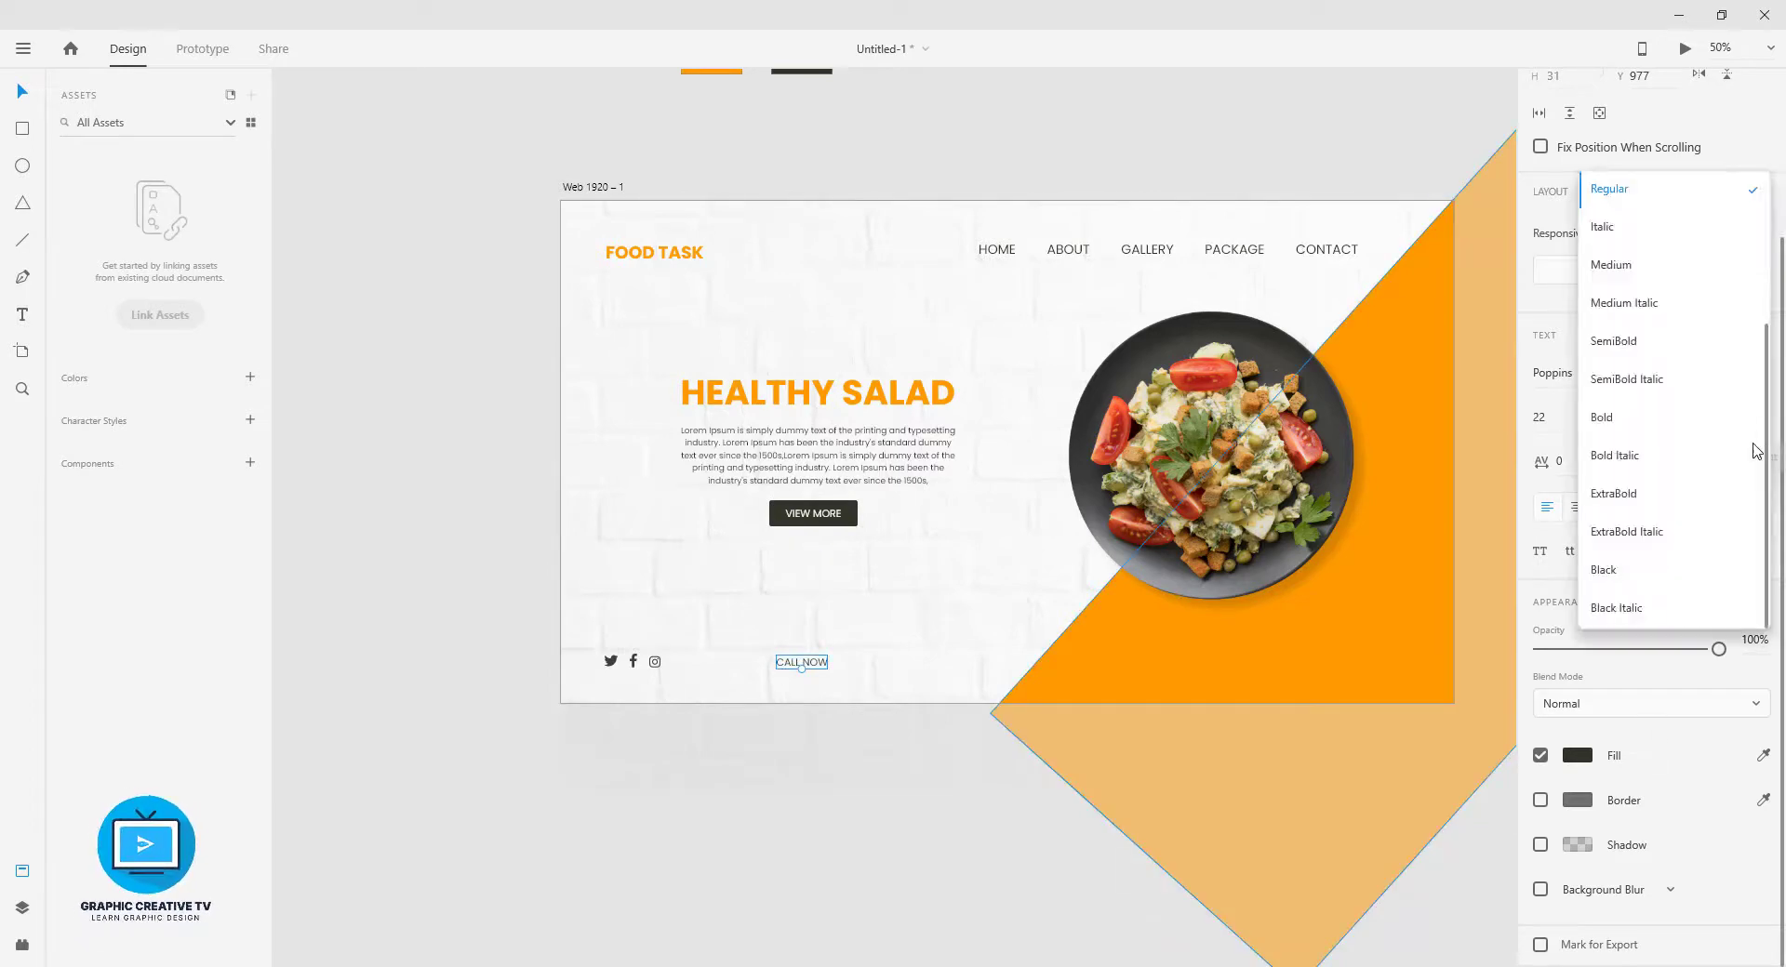
pyautogui.click(1620, 424)
# - Append the phone number after CALL NOW and shift the text slightly farther from the social media icons
pyautogui.doubleClick(828, 666)
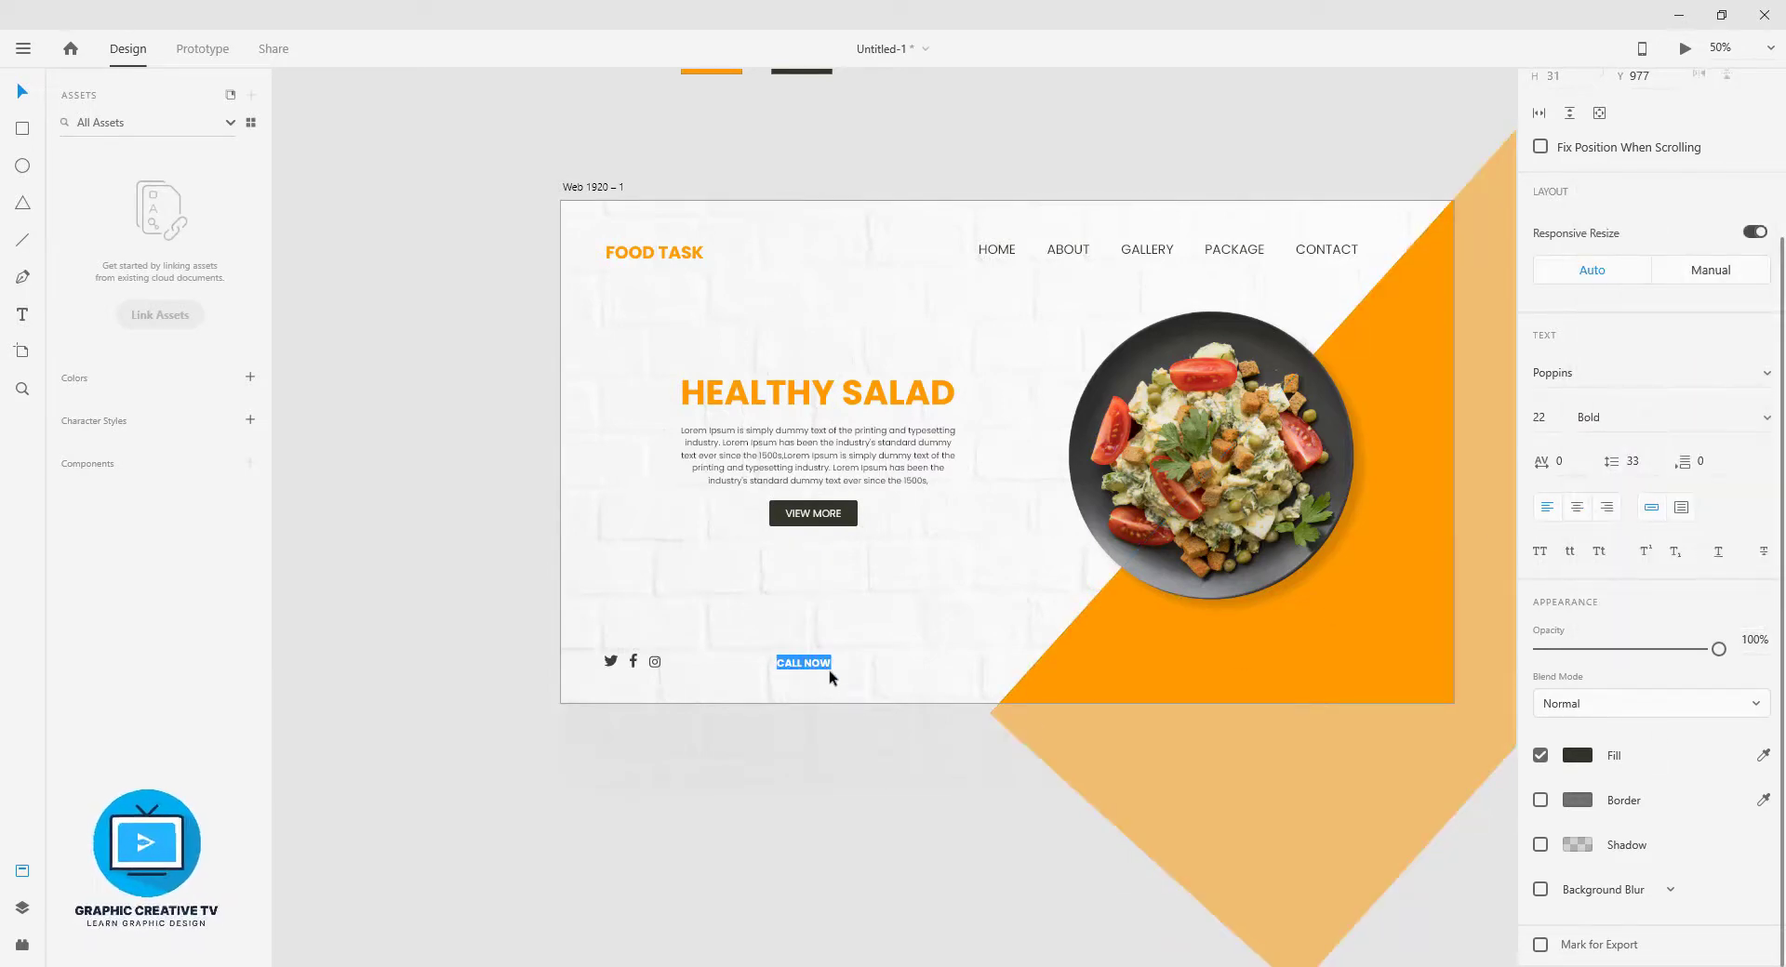
pyautogui.click(832, 663)
pyautogui.write('858593')
pyautogui.click(26, 90)
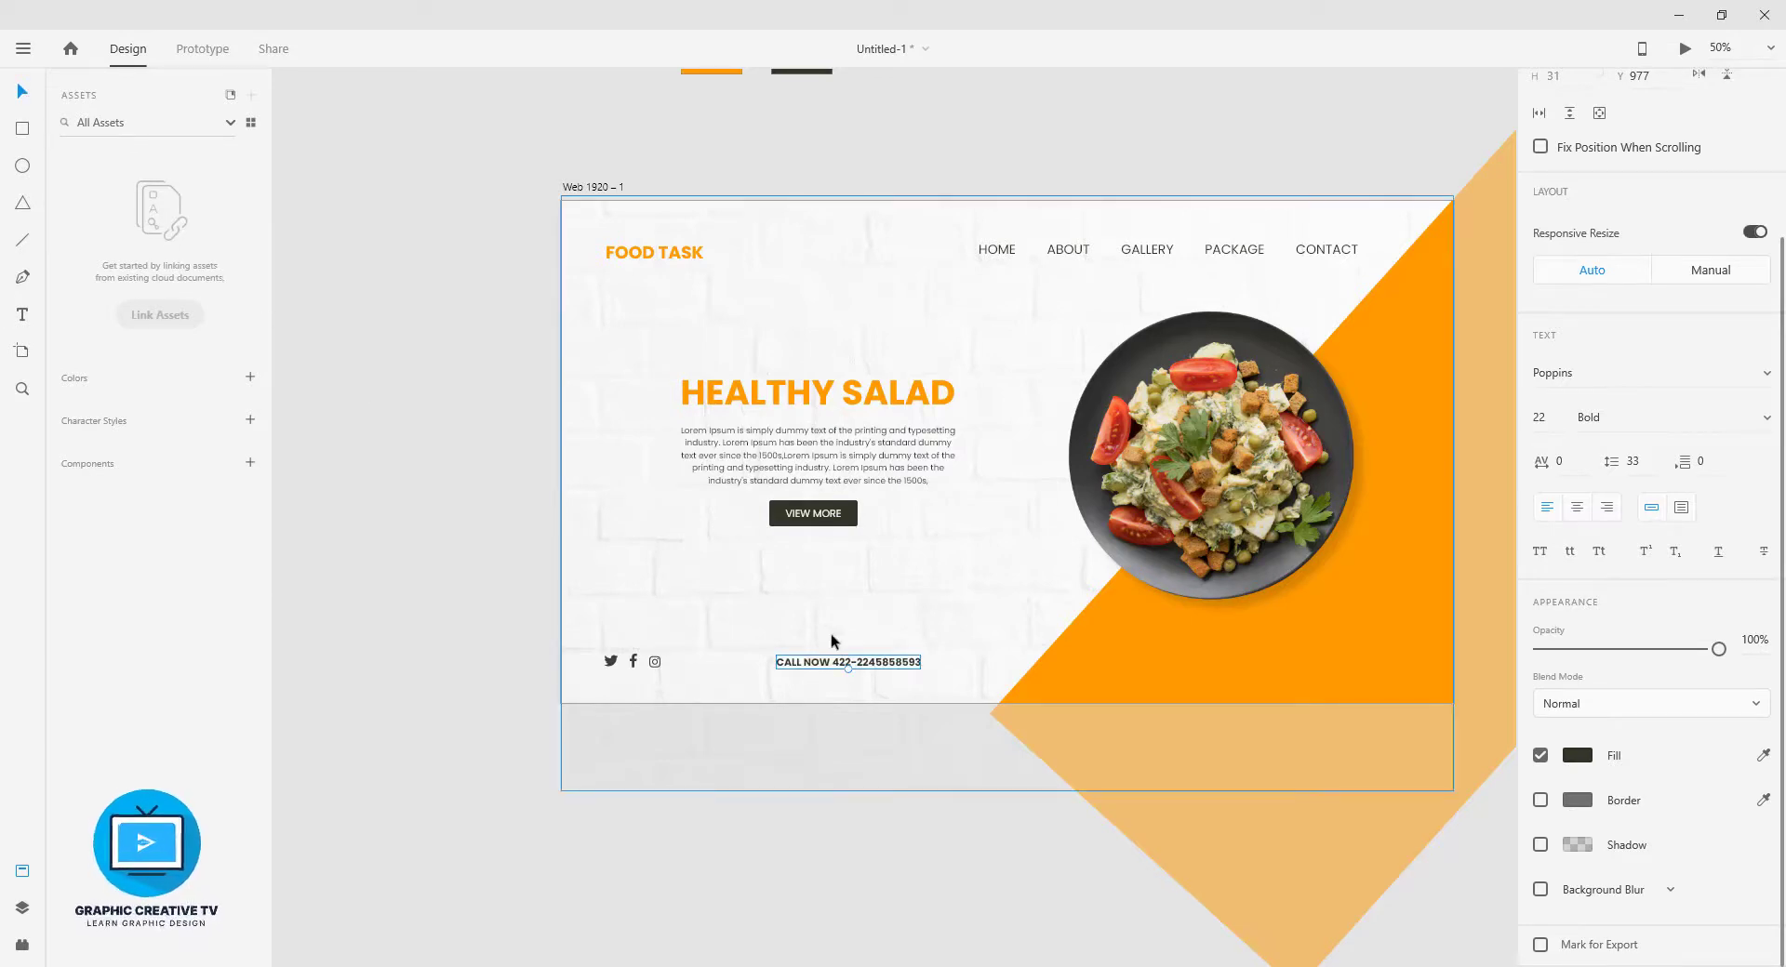
pyautogui.moveTo(890, 664); pyautogui.dragTo(911, 666)
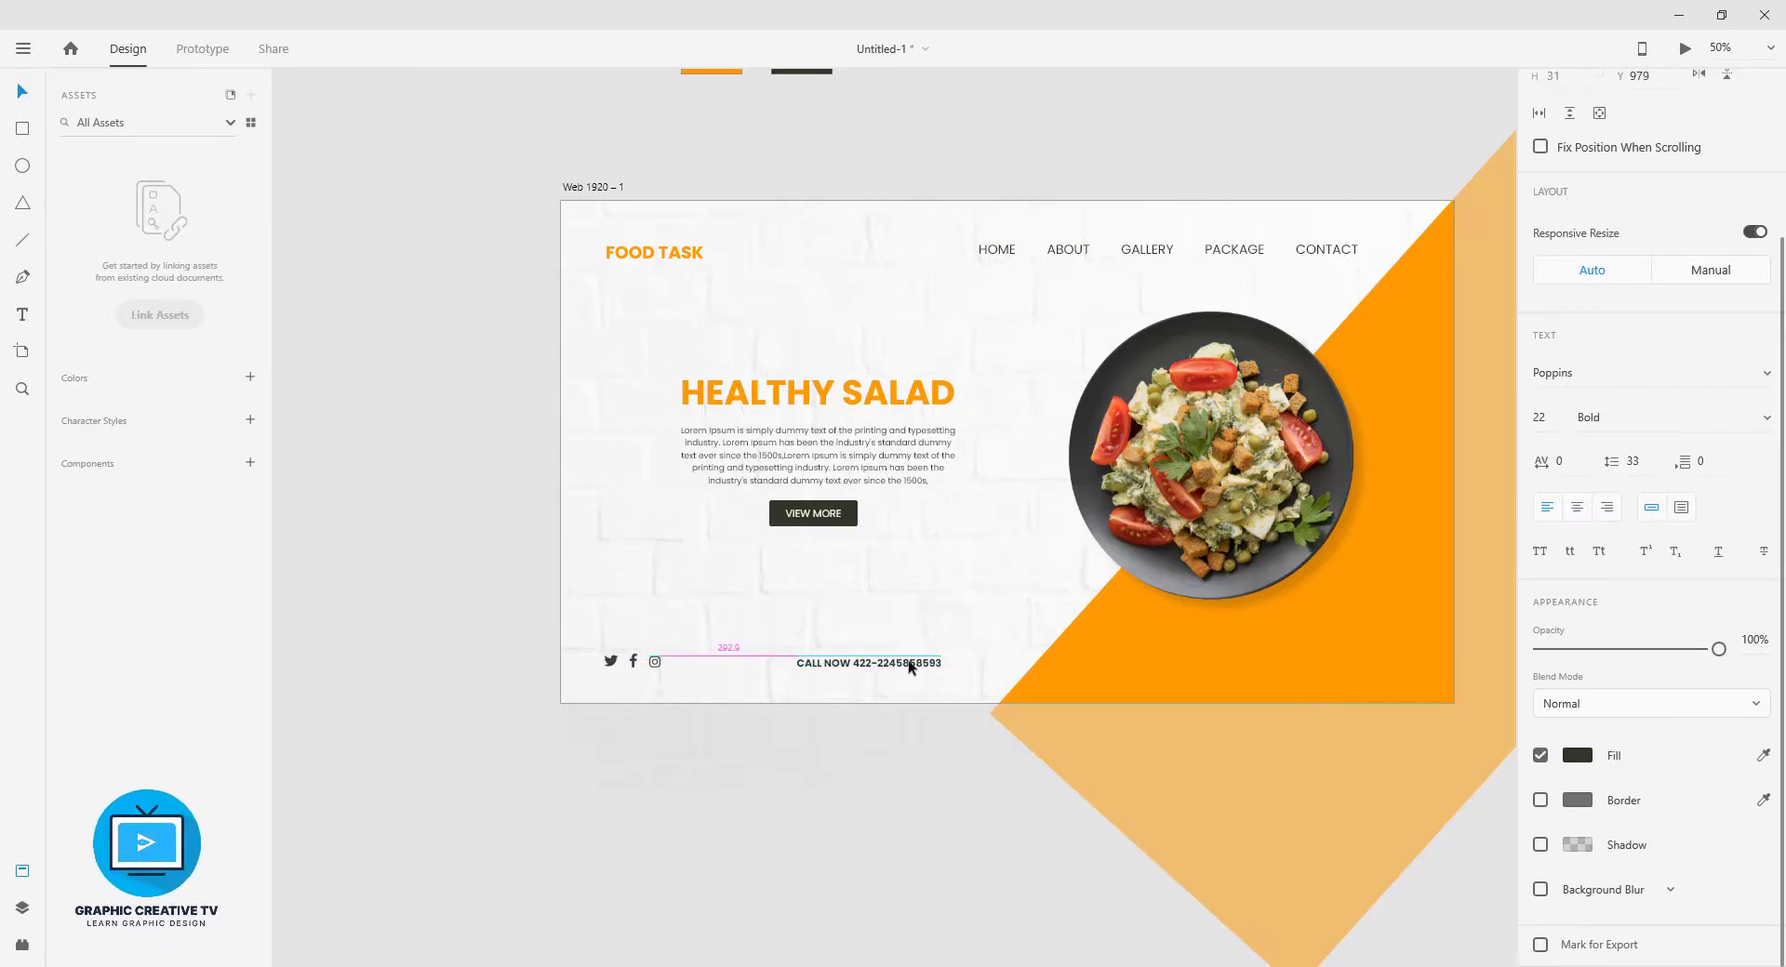
pyautogui.click(962, 839)
# - Add a text reading FREE DELIVERY on the empty canvas above the artboard's upper-left corner
pyautogui.scroll(1, 910, 664)
pyautogui.scroll(1, 911, 670)
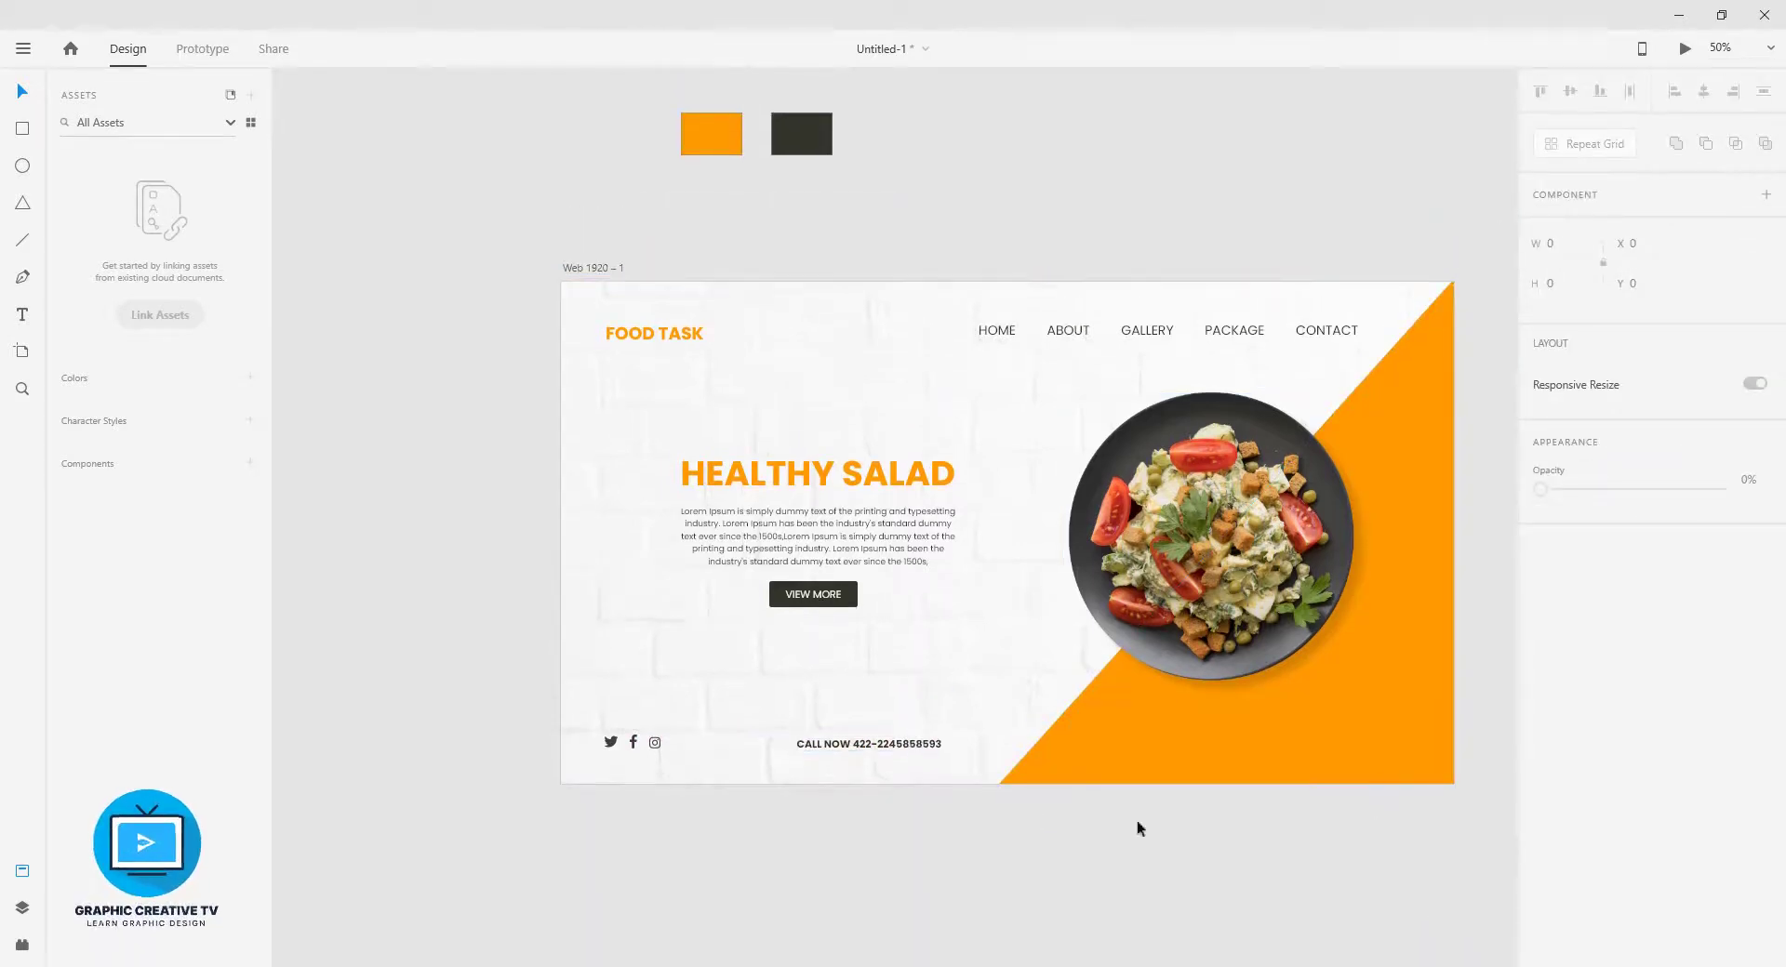
pyautogui.click(26, 316)
pyautogui.click(507, 163)
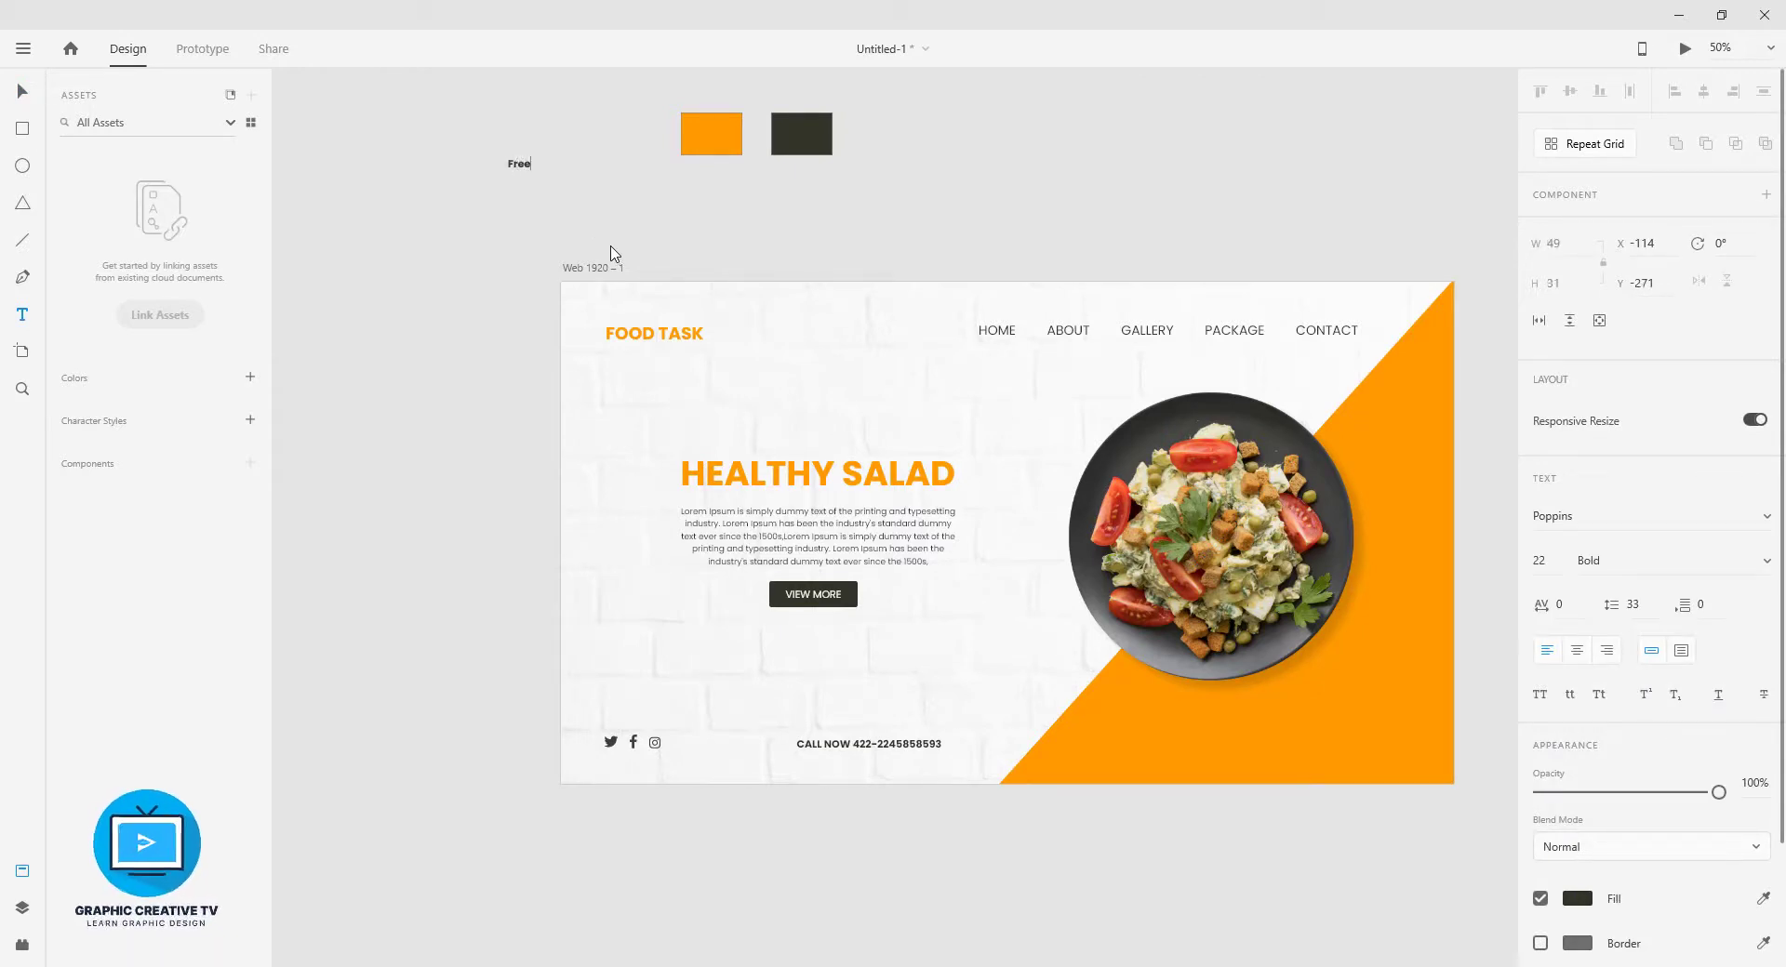
pyautogui.write('f')
pyautogui.press('BackSpace')
pyautogui.hotkey('ctrl', 'a')
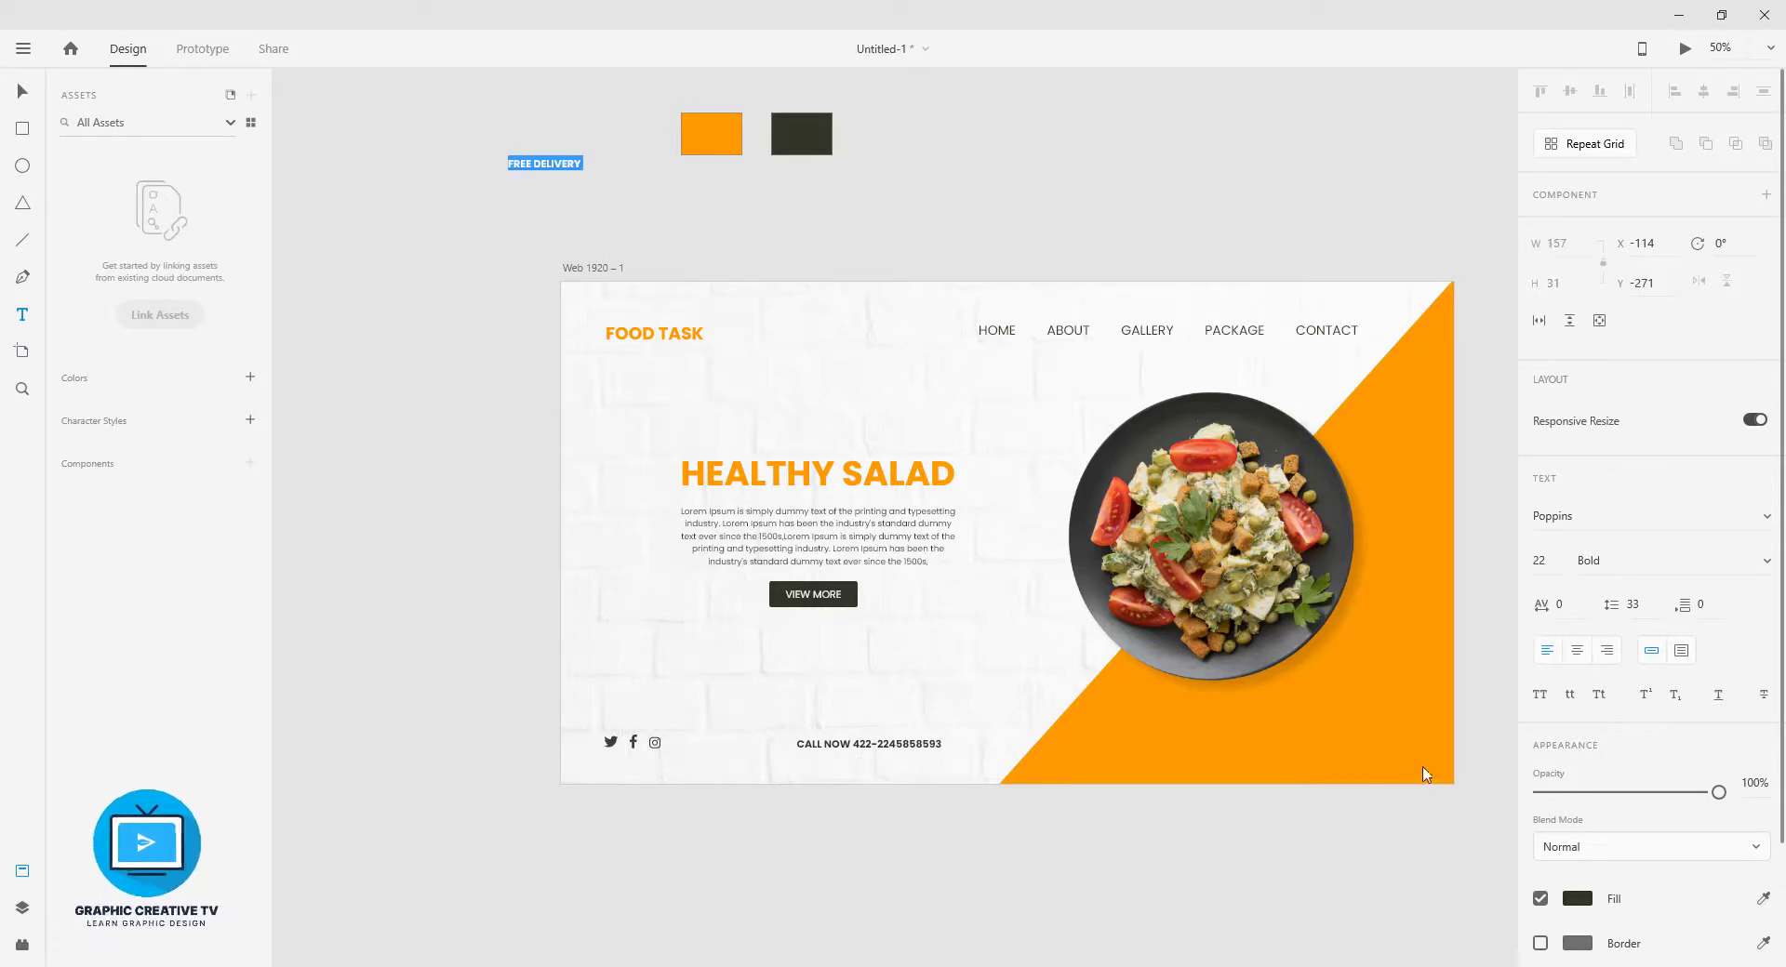
# - Fill the FREE DELIVERY text with white and move it into the artboard's lower-right corner over the orange area
pyautogui.click(1585, 904)
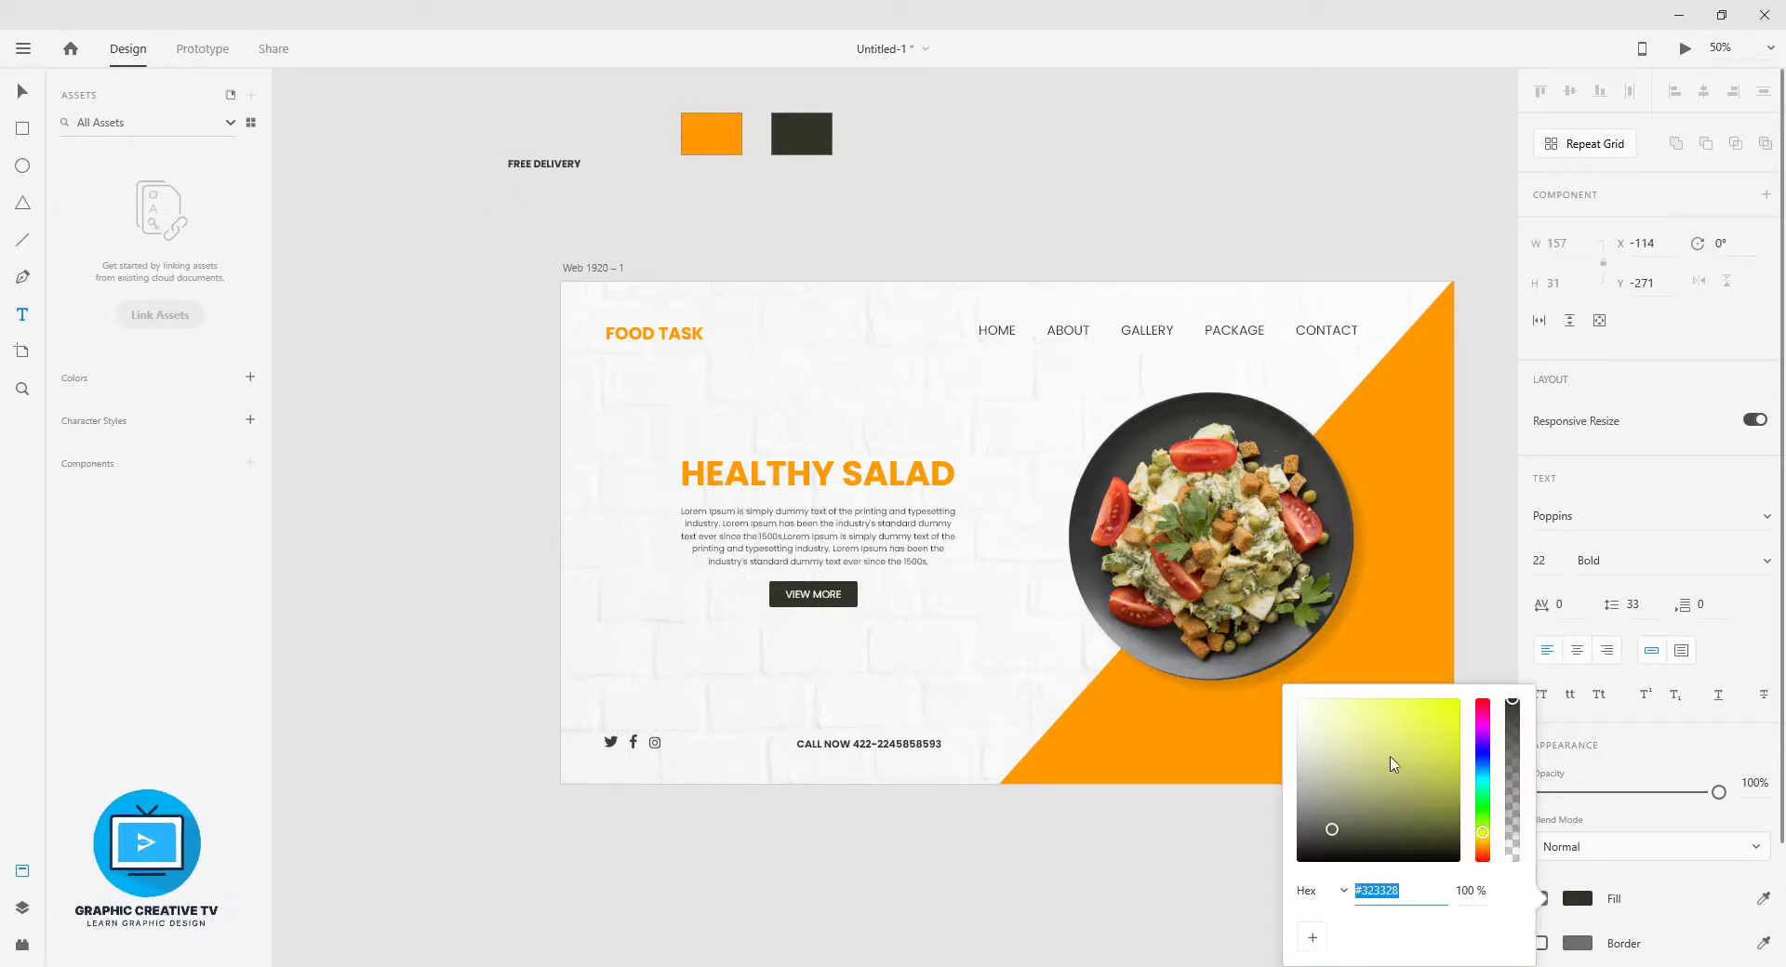
pyautogui.click(1299, 703)
pyautogui.click(1041, 843)
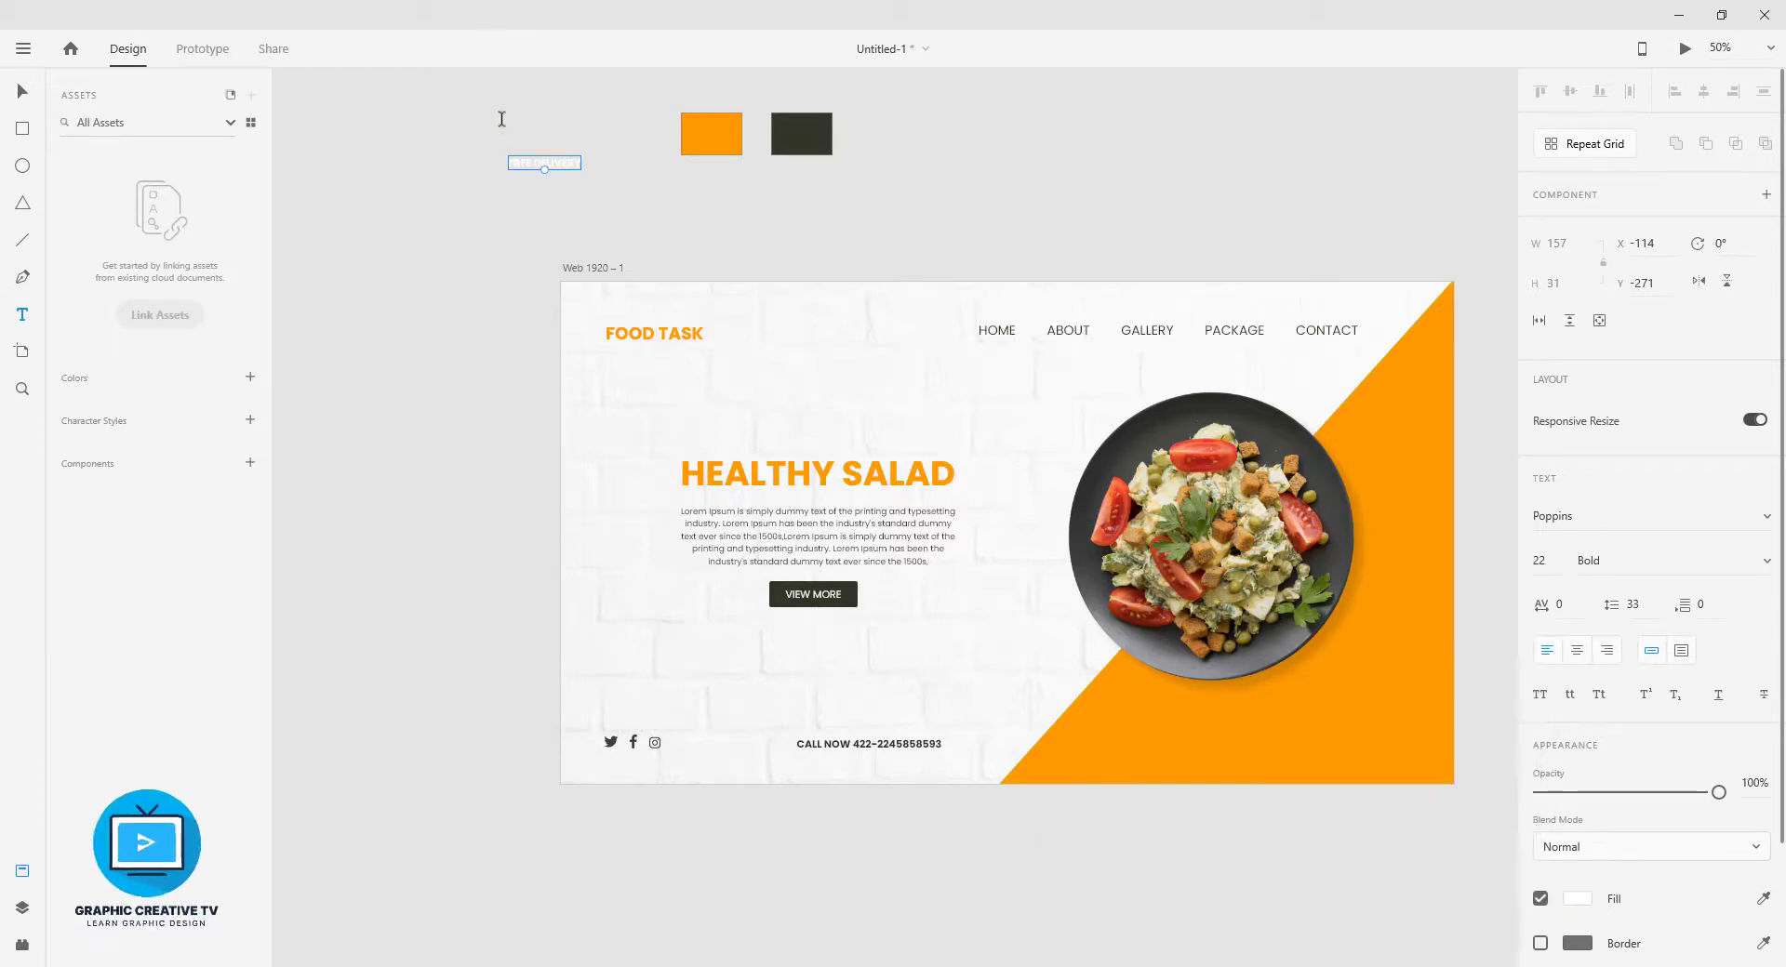
pyautogui.click(22, 90)
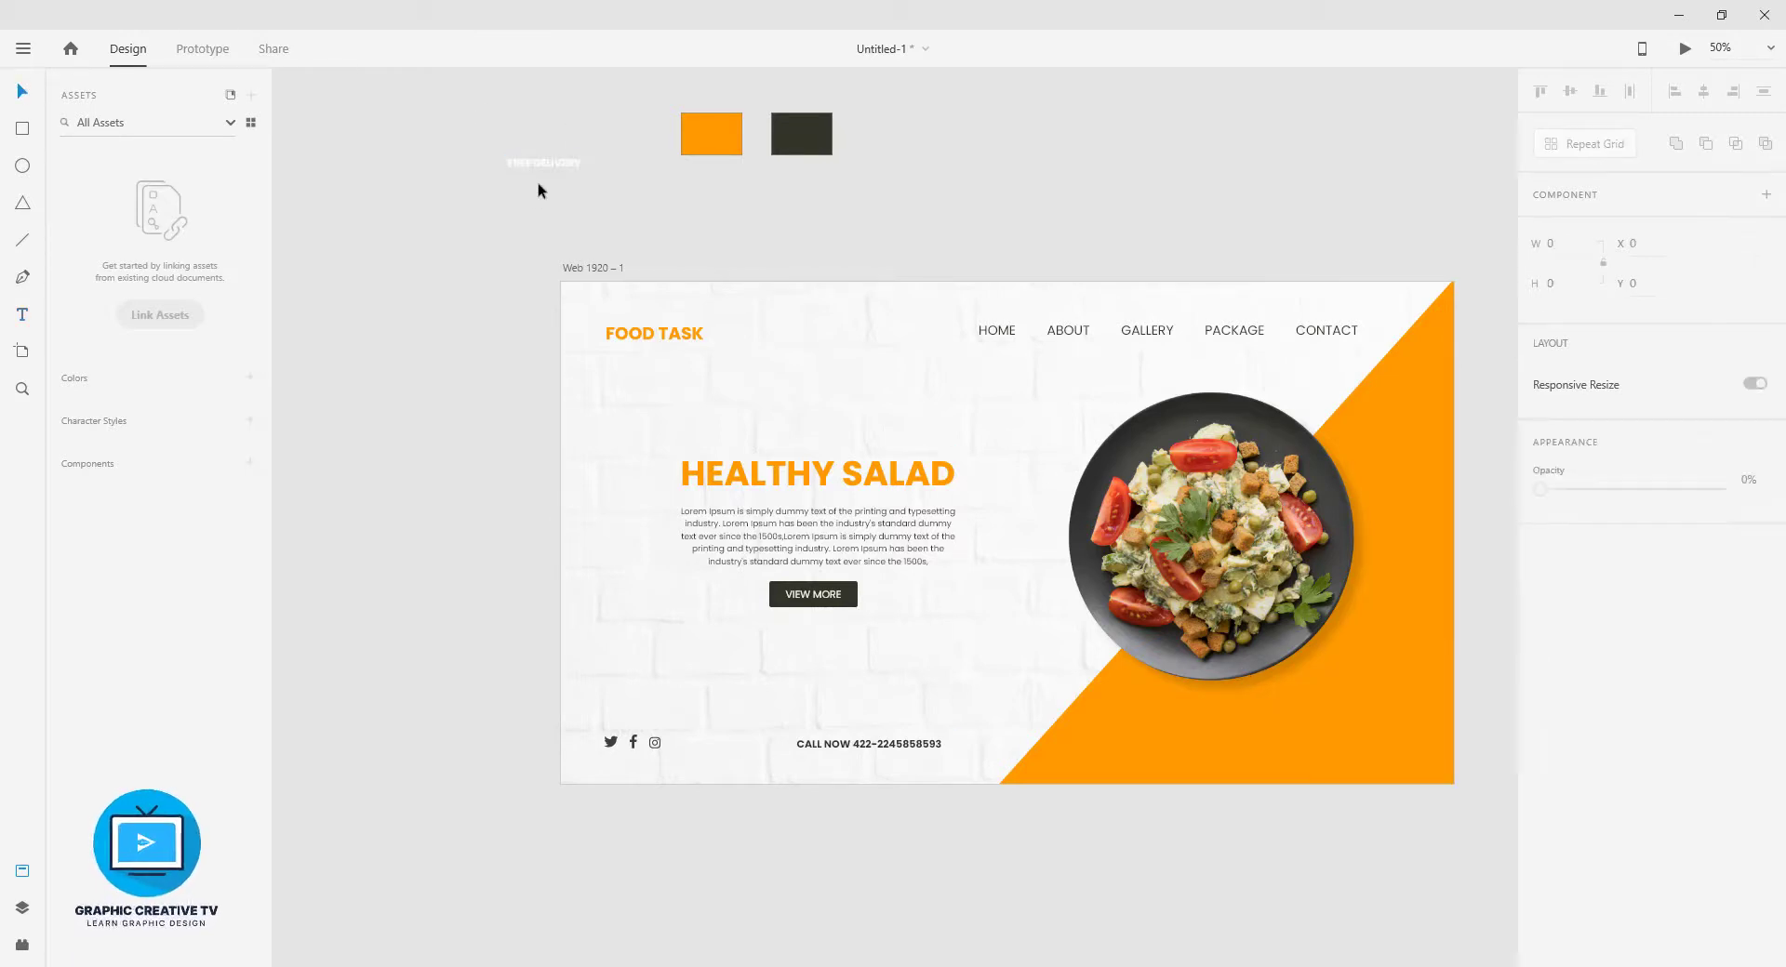
pyautogui.moveTo(547, 164); pyautogui.dragTo(1390, 746)
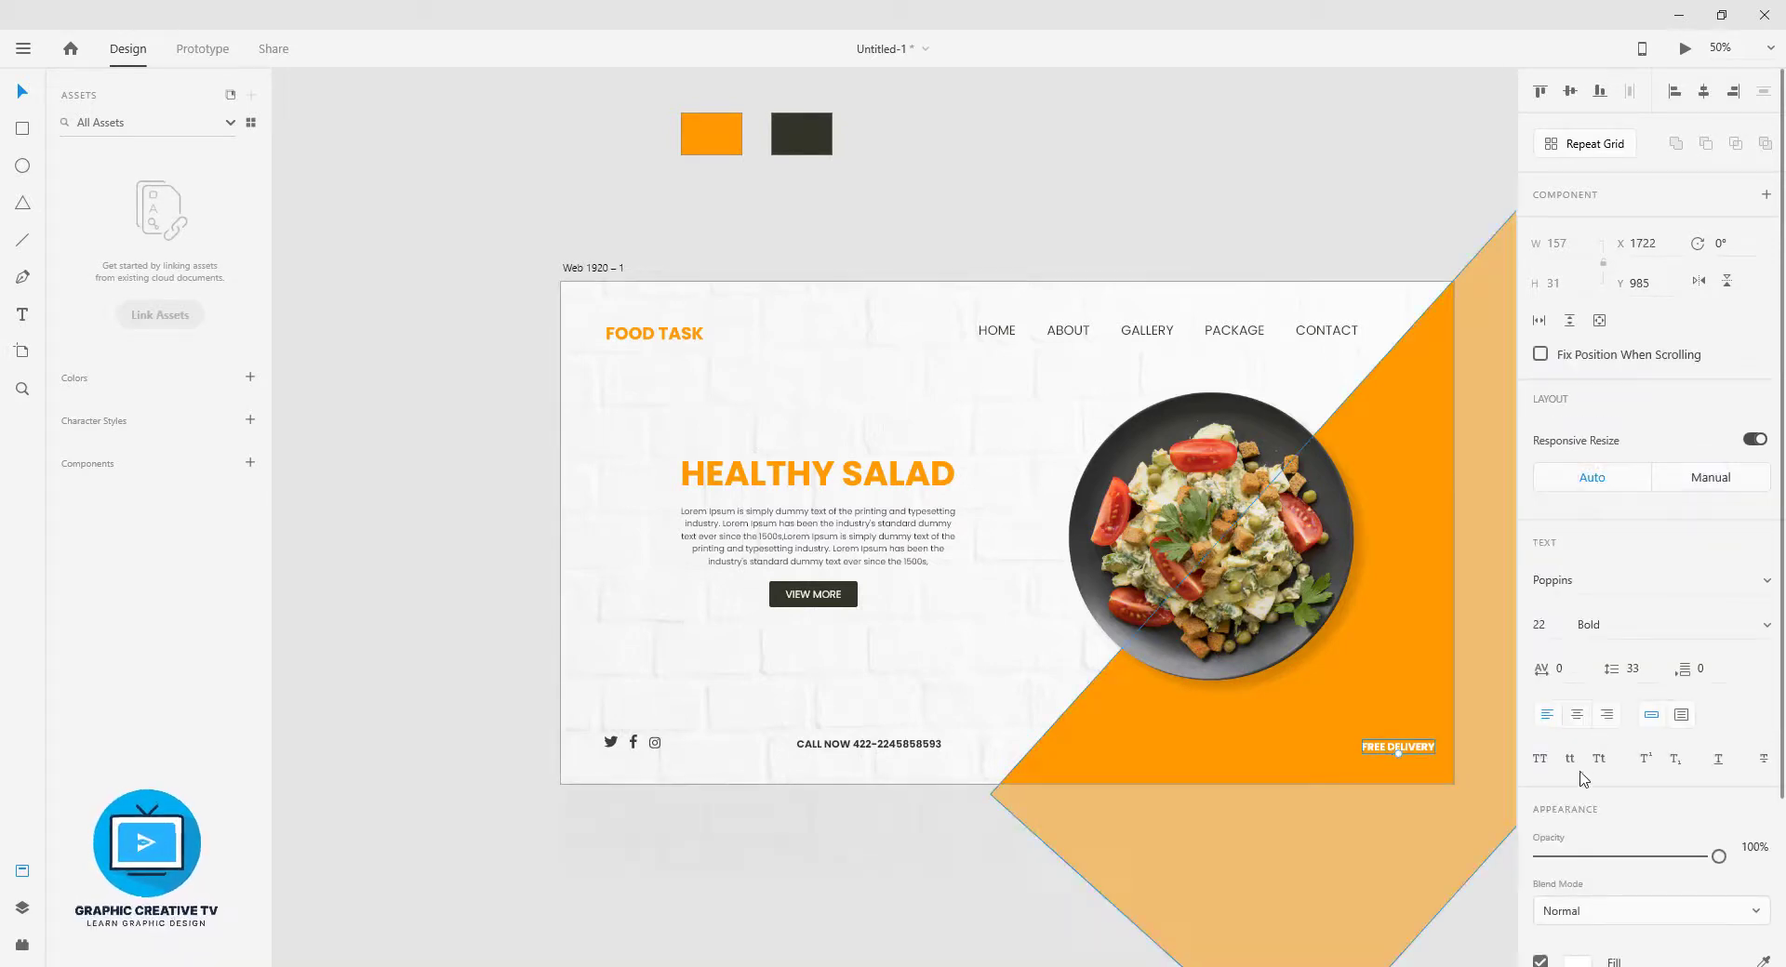
# - Set the FREE DELIVERY text size to 37 and shift the text inward from the artboard's right edge
pyautogui.click(1551, 626)
pyautogui.write('26')
pyautogui.press('Return')
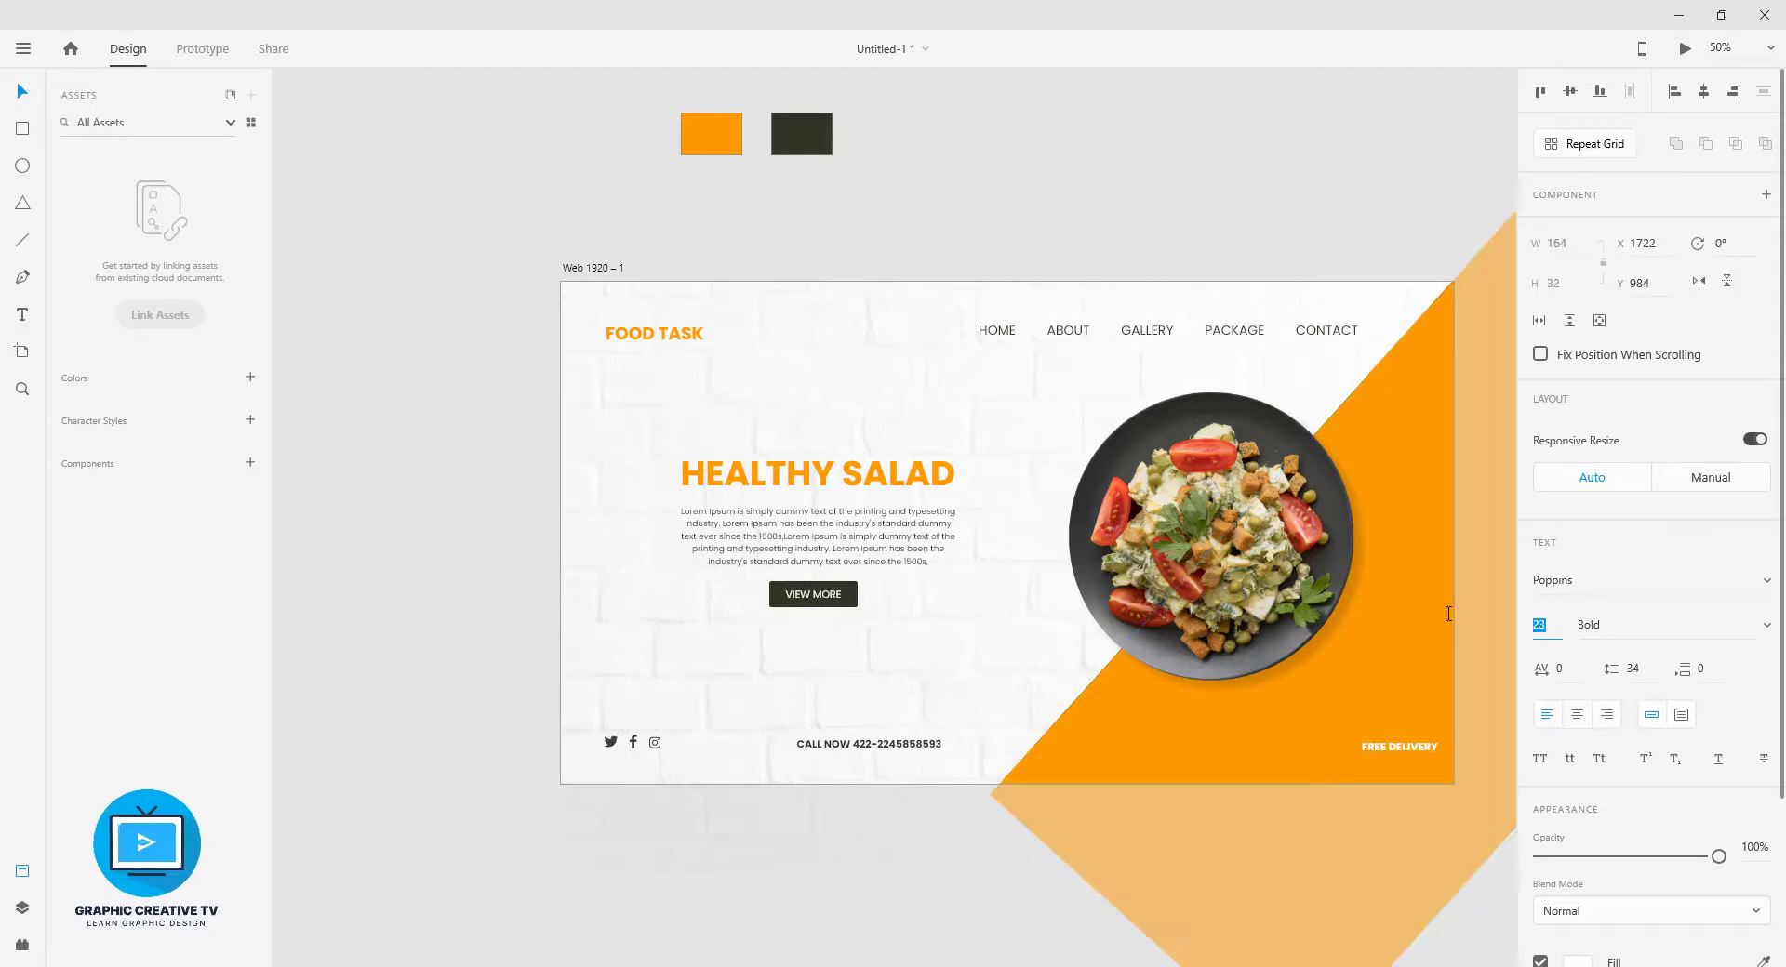
pyautogui.press('Up')
pyautogui.press('Up')
pyautogui.press('Up')
pyautogui.press('Up')
pyautogui.press('Up')
pyautogui.press('Up')
pyautogui.press('Up')
pyautogui.press('Up')
pyautogui.press('Up')
pyautogui.press('Up')
pyautogui.press('Up')
pyautogui.click(434, 515)
pyautogui.moveTo(1392, 742); pyautogui.dragTo(1339, 740)
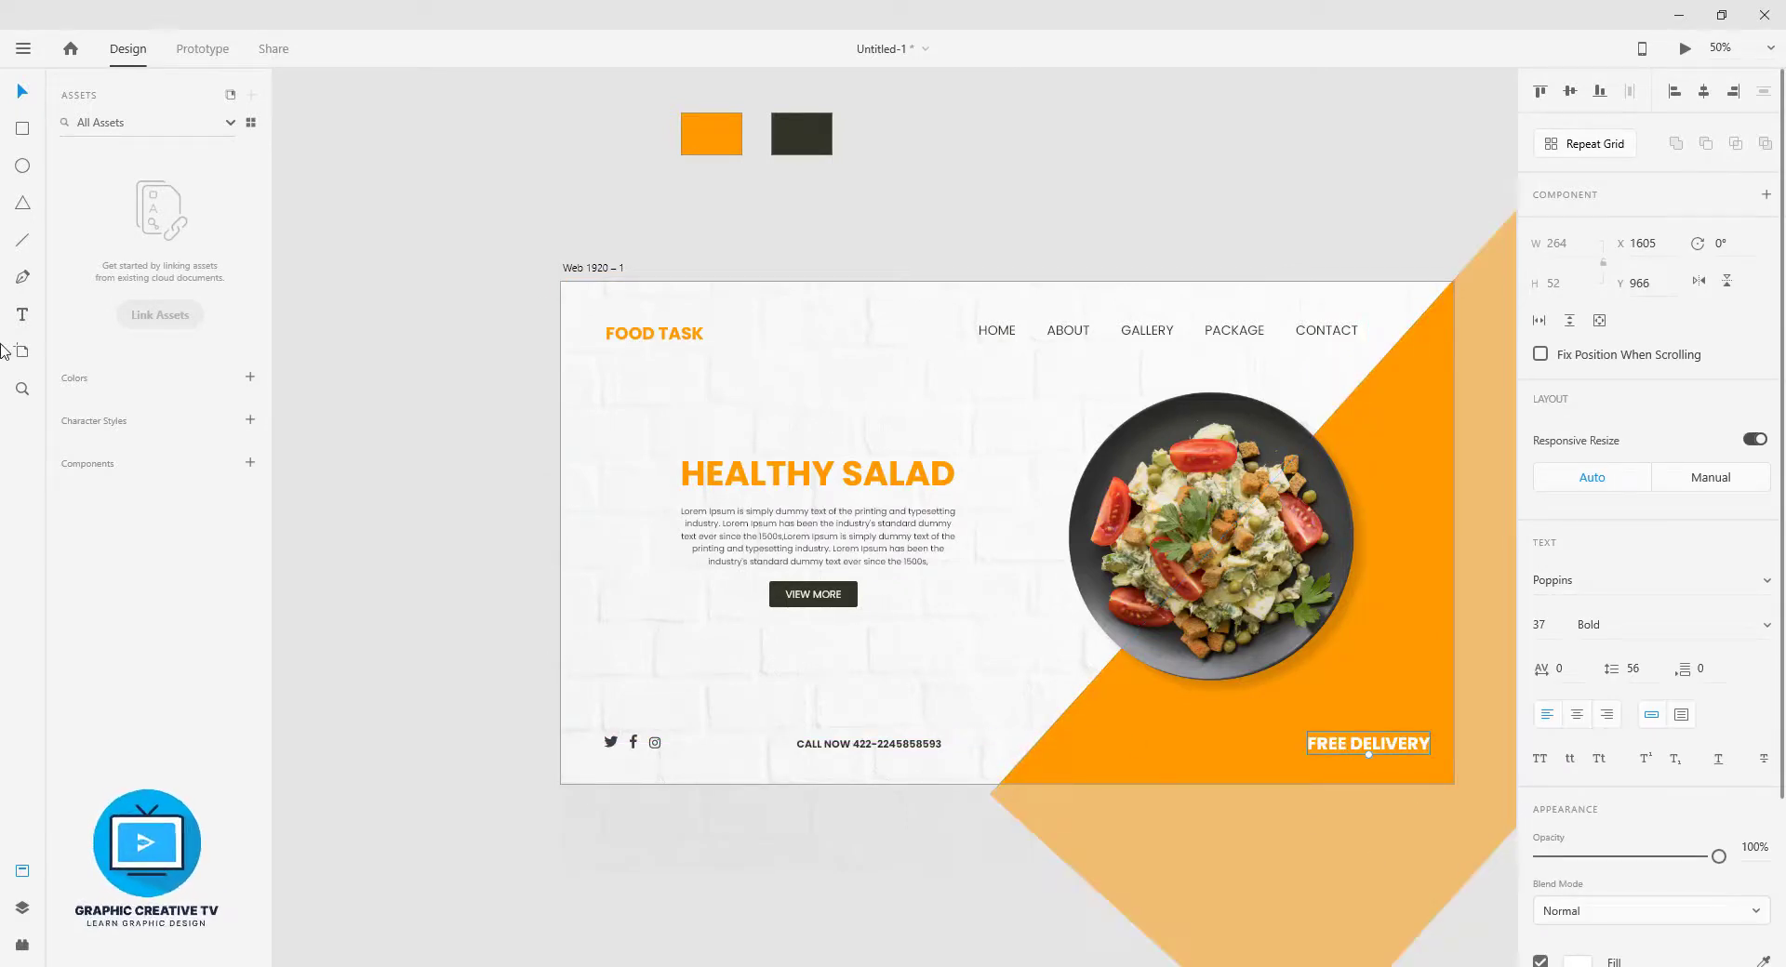
# - Draw a rectangle about 342 by 106 over the FREE DELIVERY text and fill it with the dark colour sampled from the VIEW MORE button
pyautogui.click(27, 130)
pyautogui.moveTo(1296, 720); pyautogui.dragTo(1453, 770)
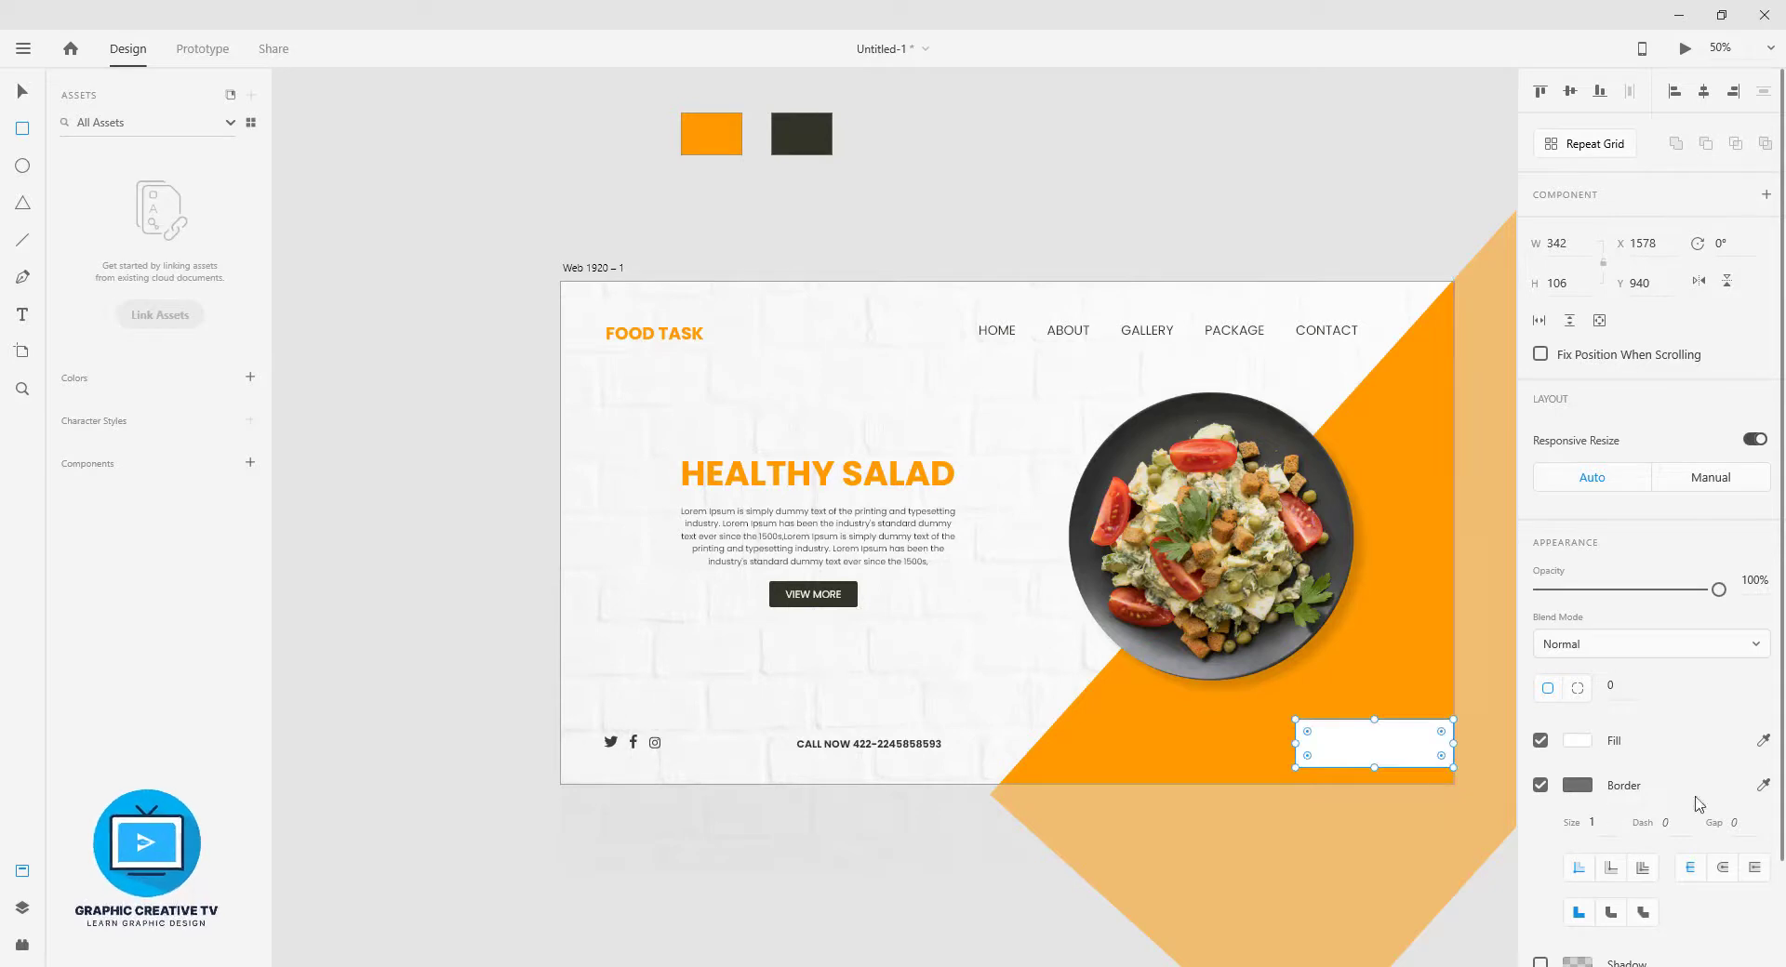
pyautogui.click(1762, 740)
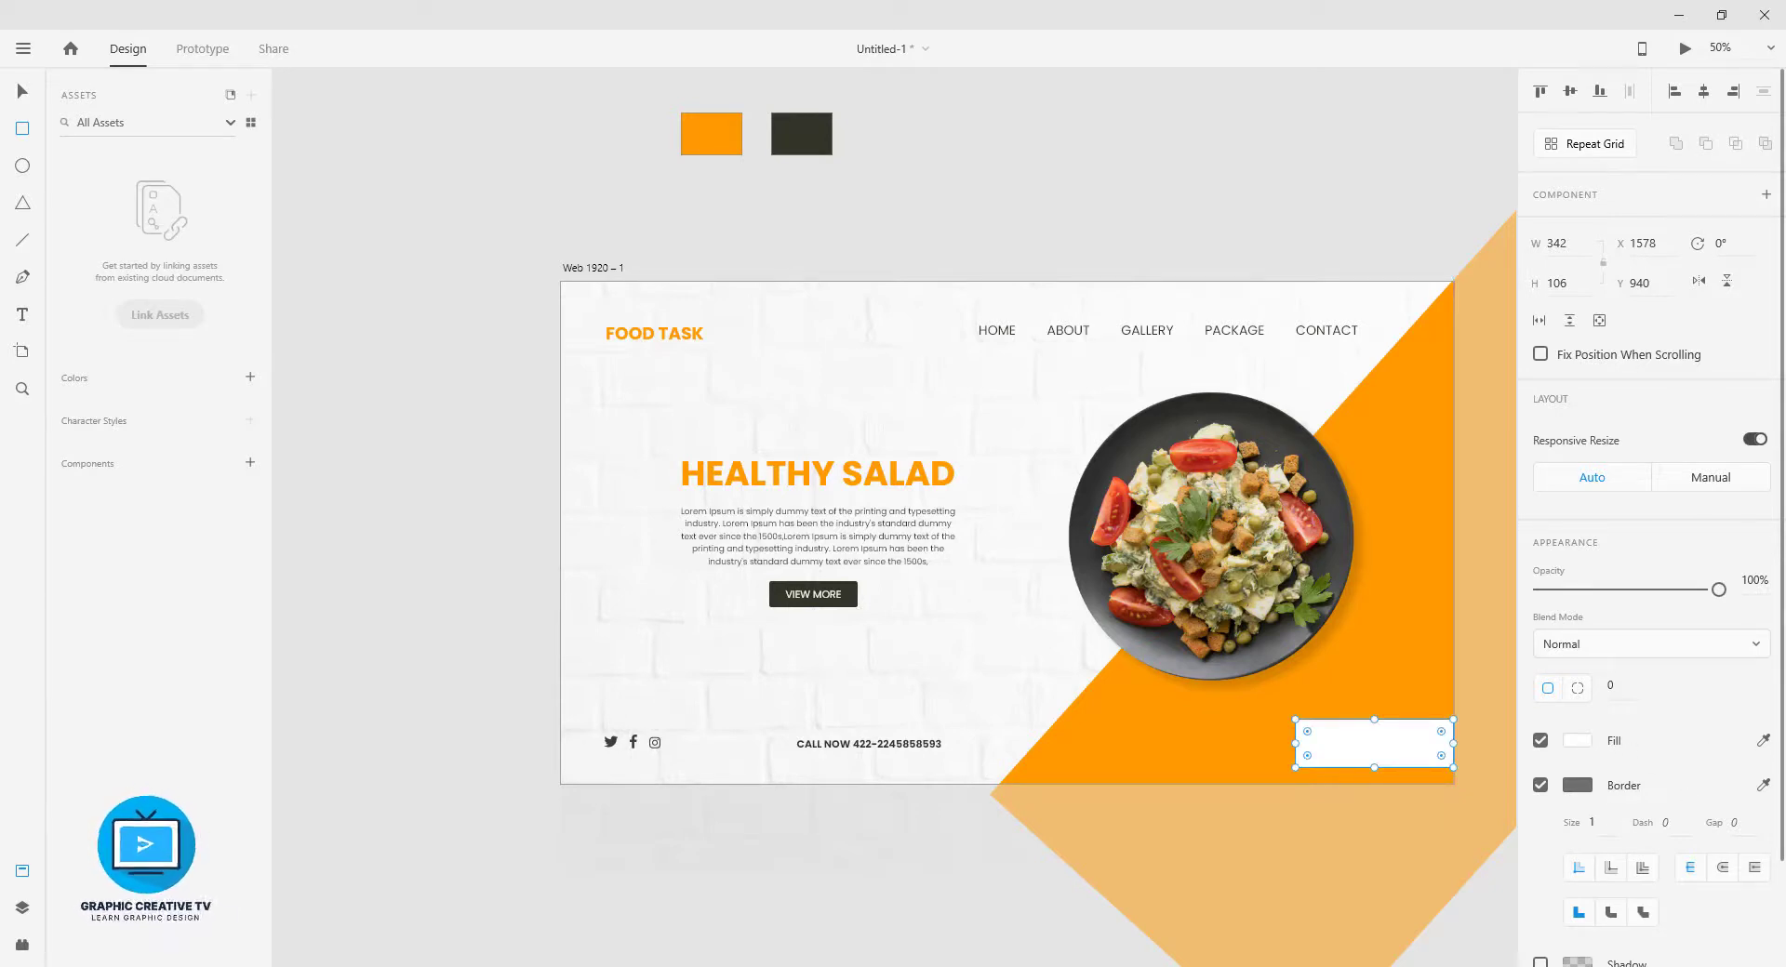
pyautogui.click(784, 600)
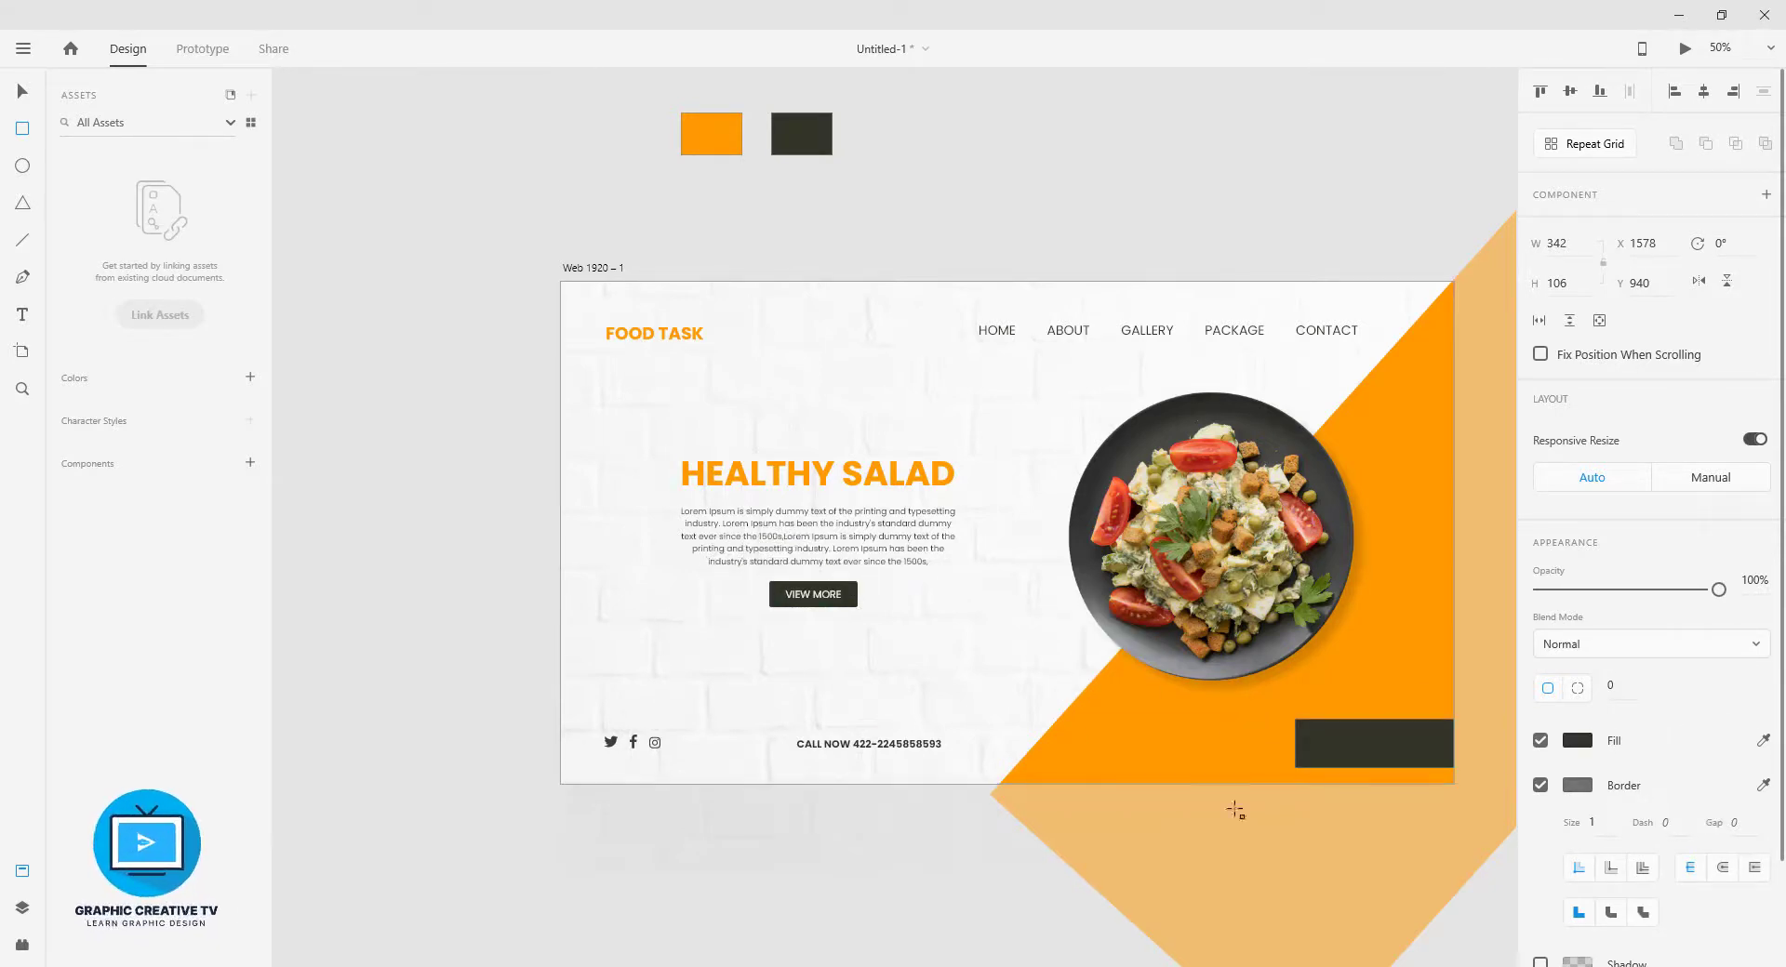
pyautogui.click(23, 92)
pyautogui.click(1470, 922)
# - Set the corner radius of the dark rectangle to 10
pyautogui.click(1373, 737)
pyautogui.click(1617, 689)
pyautogui.write('5')
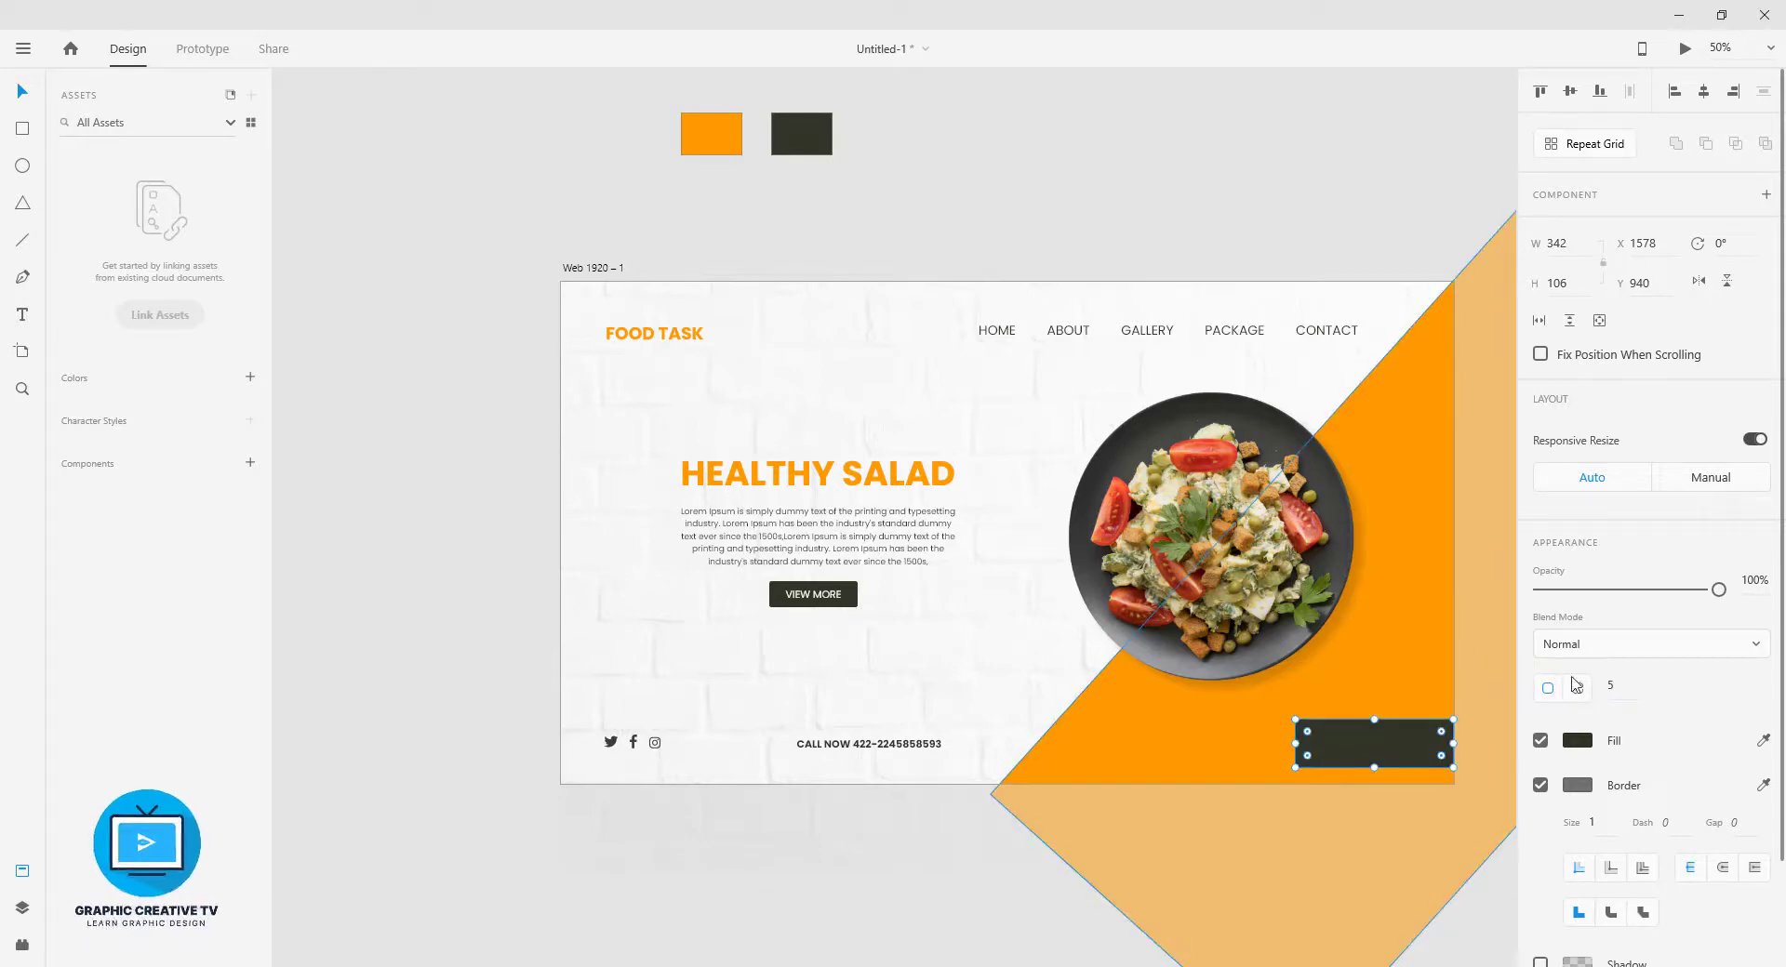
pyautogui.moveTo(1615, 687); pyautogui.dragTo(1569, 683)
pyautogui.write('10')
pyautogui.press('Return')
pyautogui.click(1465, 896)
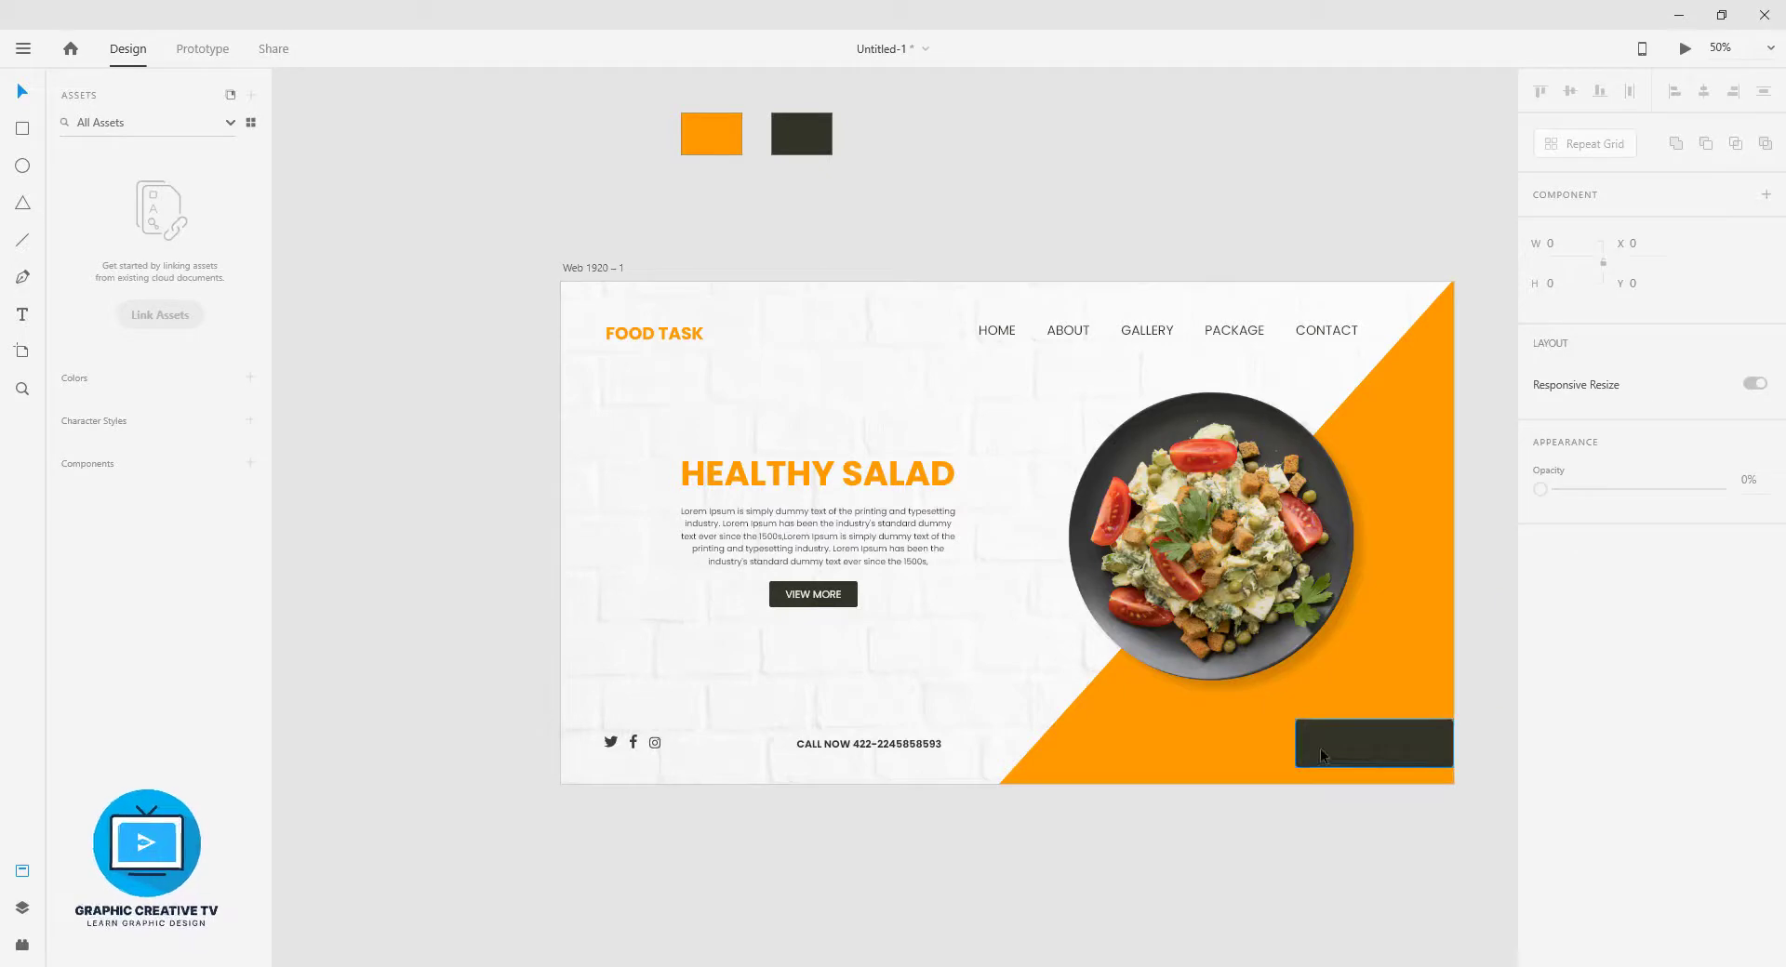
# - Send the dark rectangle, the orange shape and the brick background to the back in that order, so FREE DELIVERY sits on top
pyautogui.click(1322, 754)
pyautogui.hotkey('ctrl', 'shift', '[')
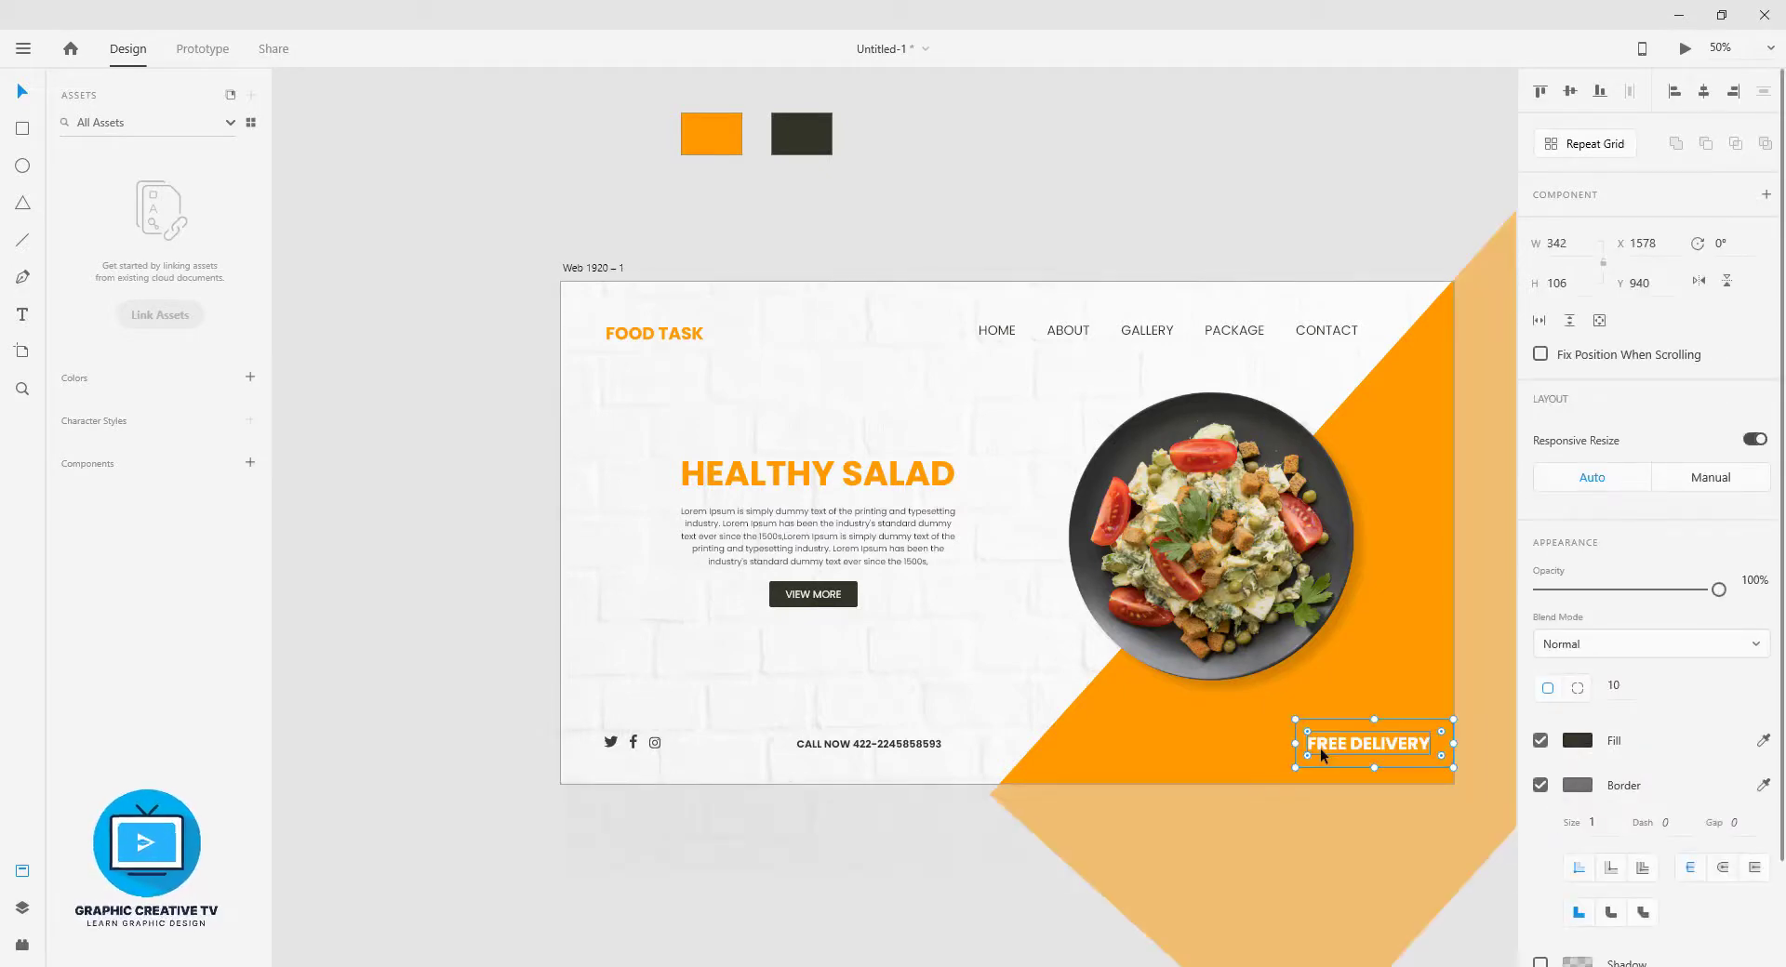
pyautogui.click(1258, 705)
pyautogui.hotkey('ctrl', 'shift', '[')
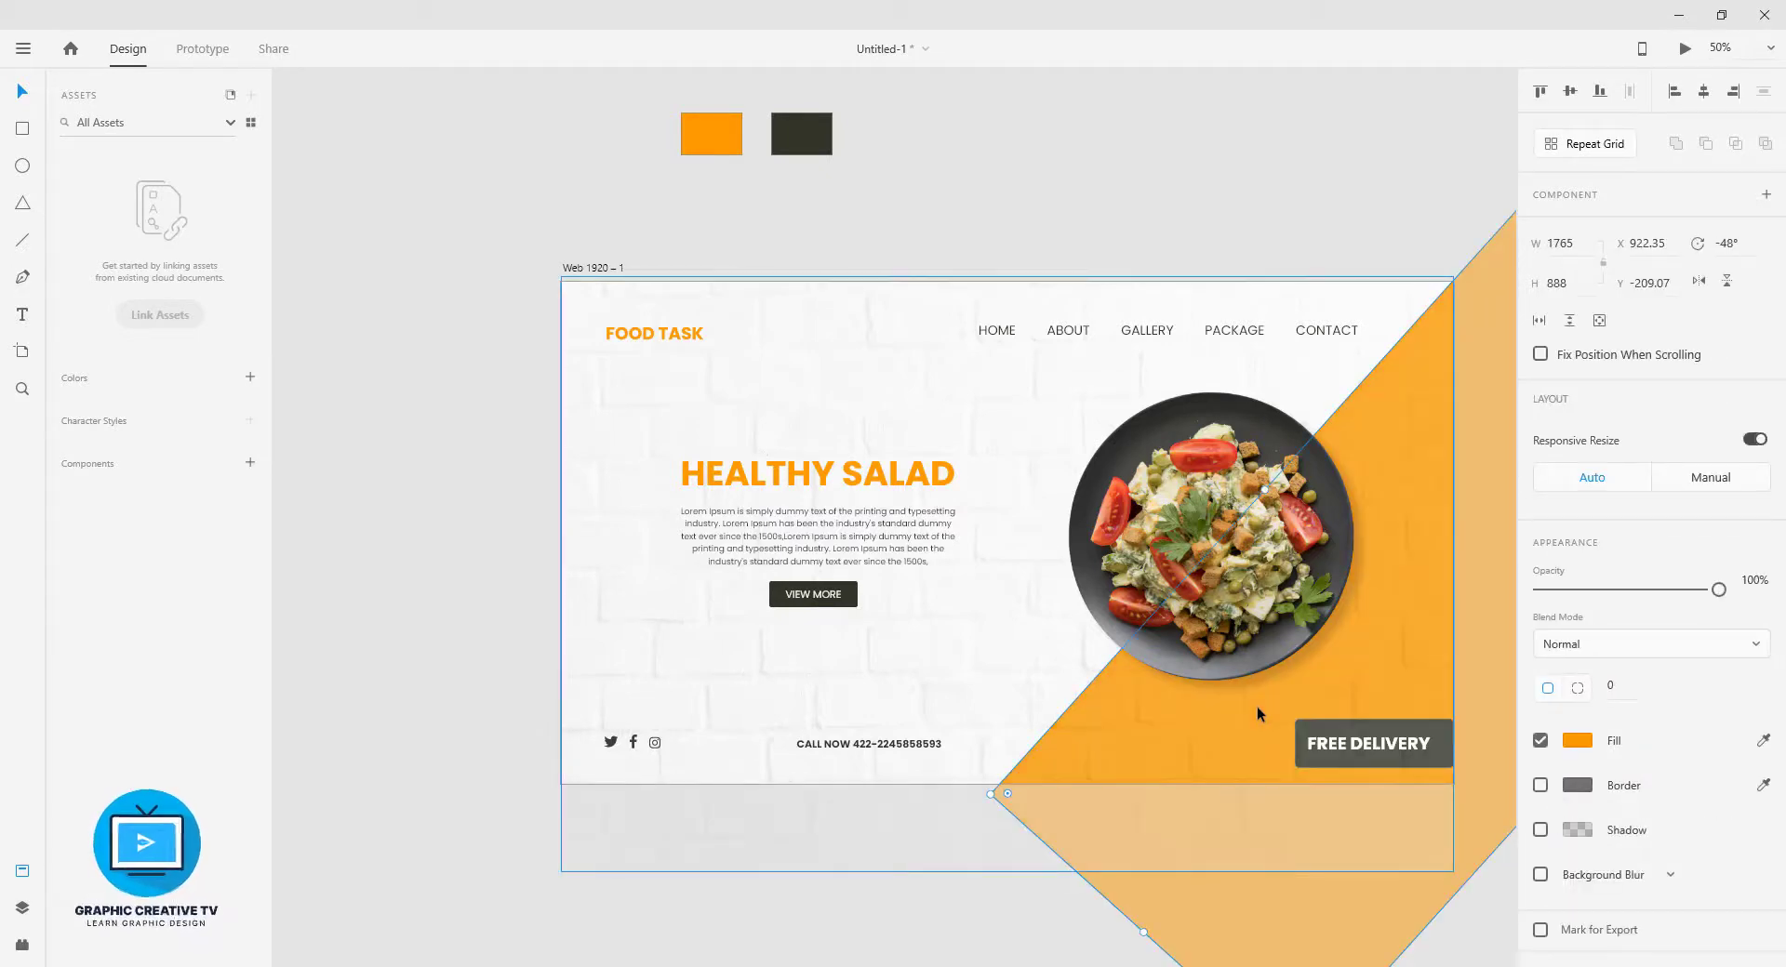
pyautogui.click(962, 688)
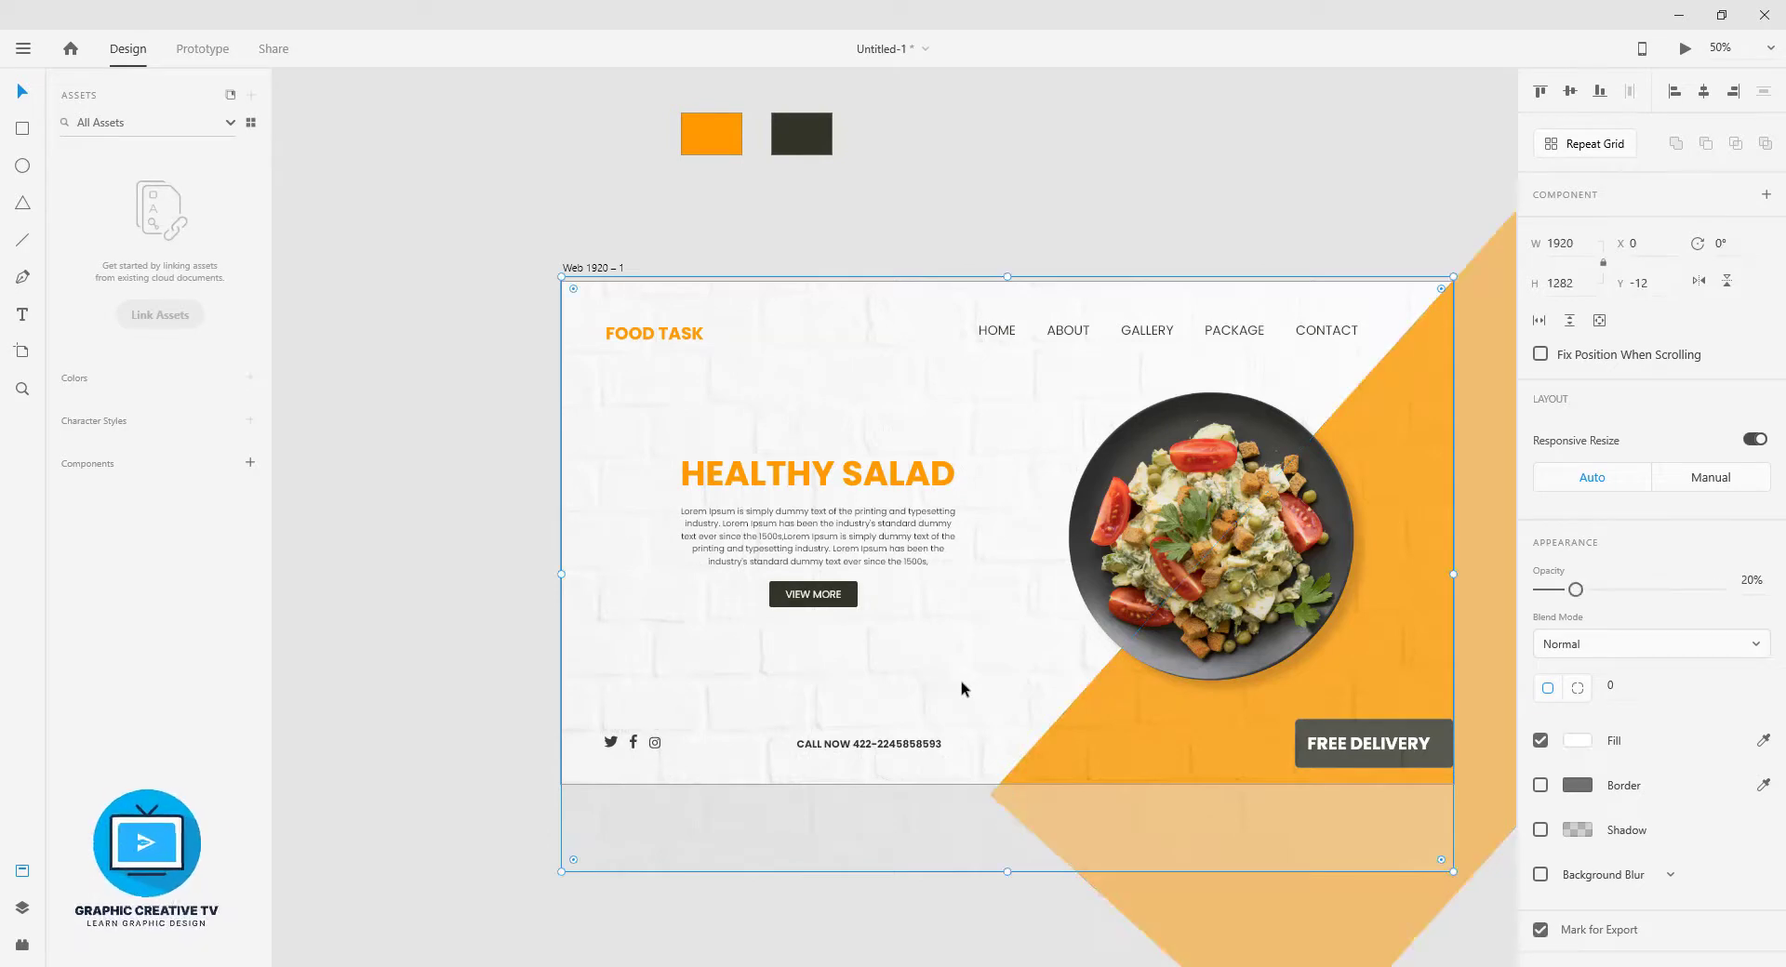
pyautogui.hotkey('ctrl', 'shift', '[')
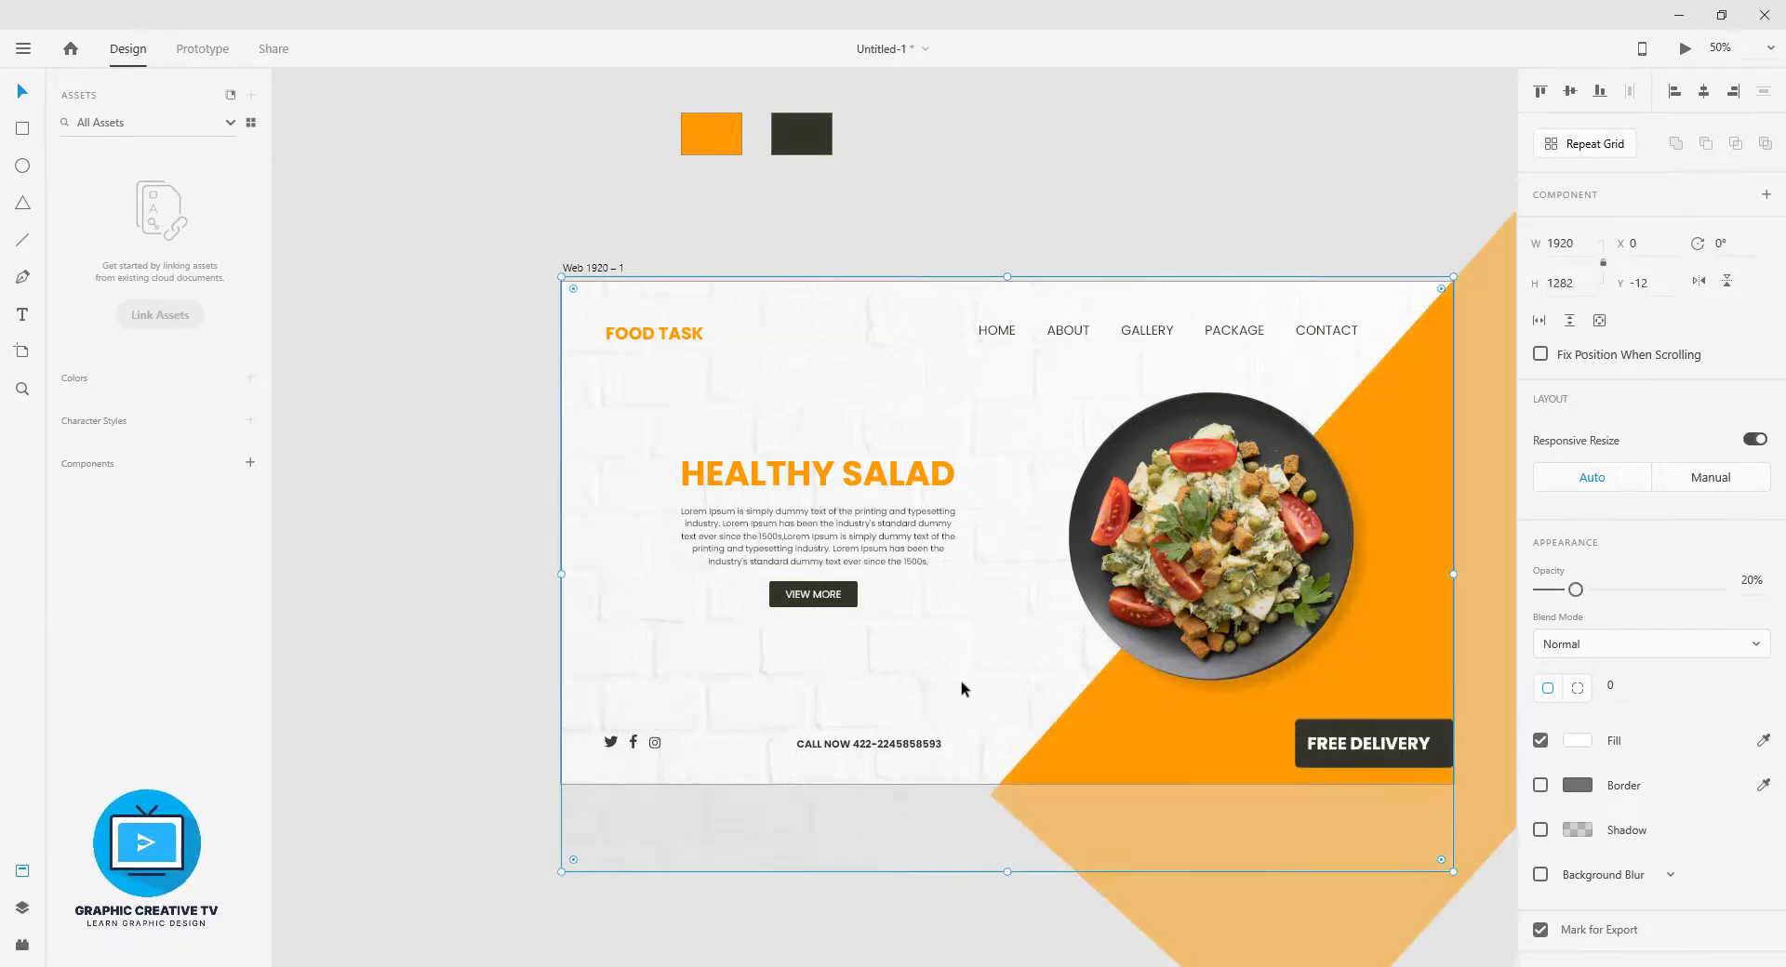
# - Extend the dark rectangle slightly past the artboard's right edge and reposition the FREE DELIVERY text inside its visible part
pyautogui.click(1380, 749)
pyautogui.moveTo(1380, 749); pyautogui.dragTo(1388, 747)
pyautogui.click(1446, 739)
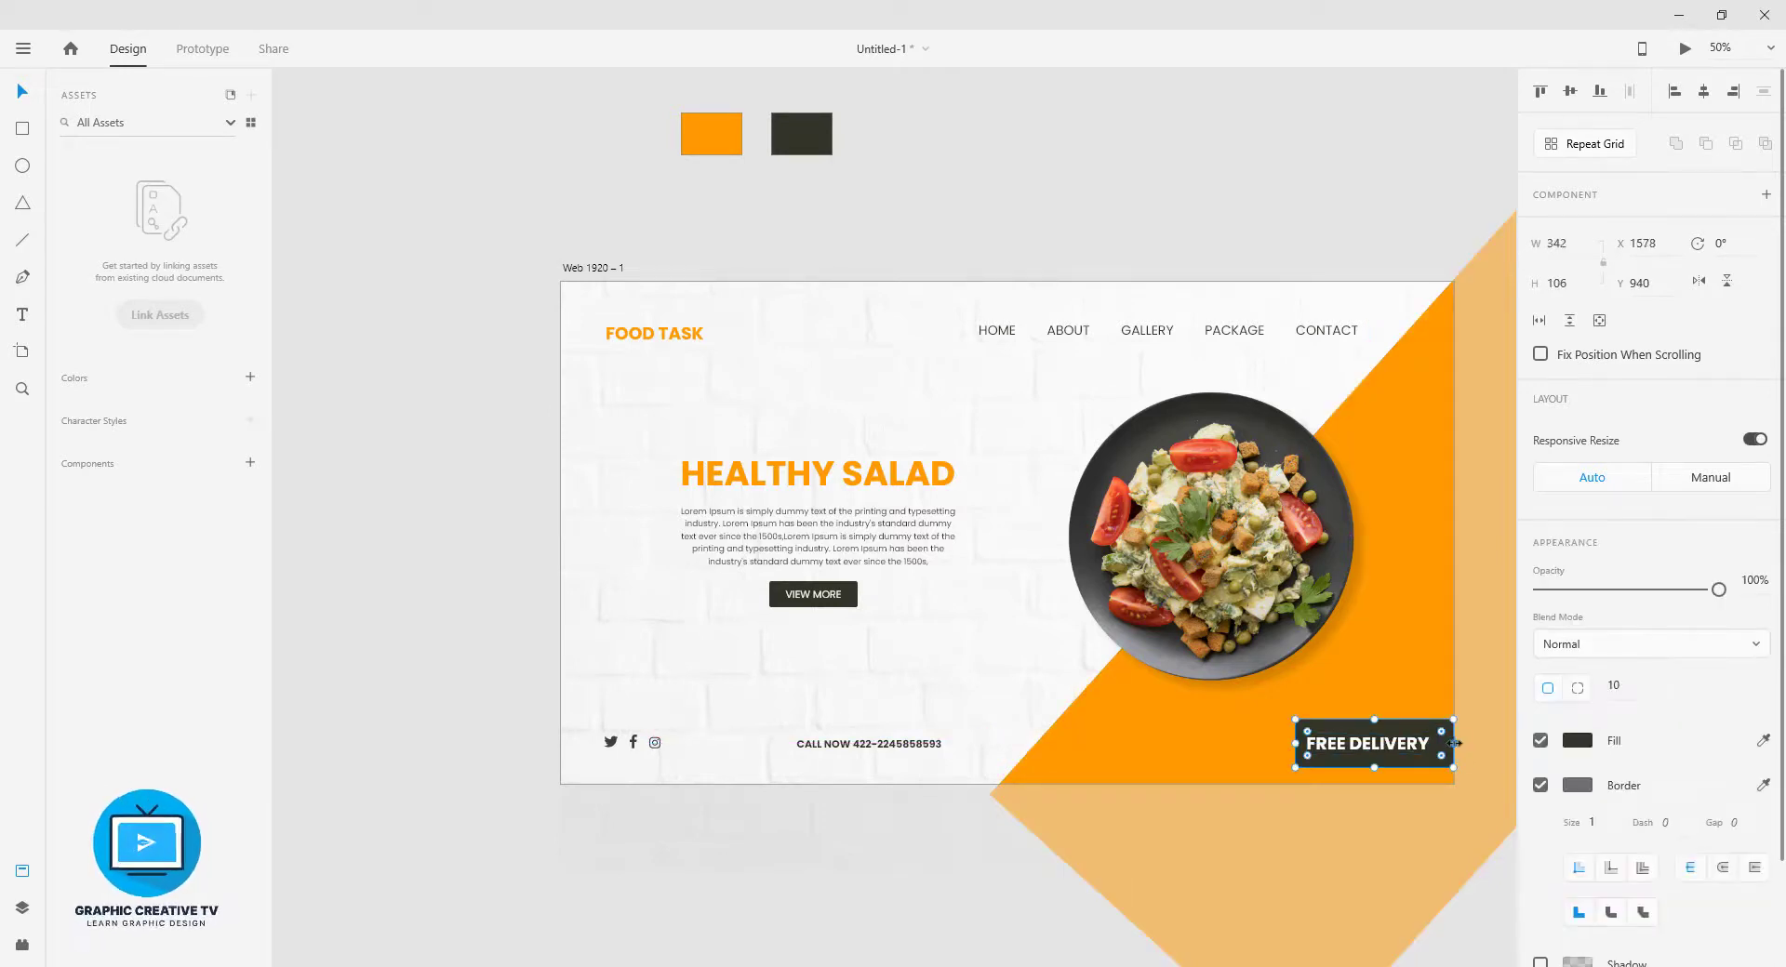
pyautogui.click(1488, 879)
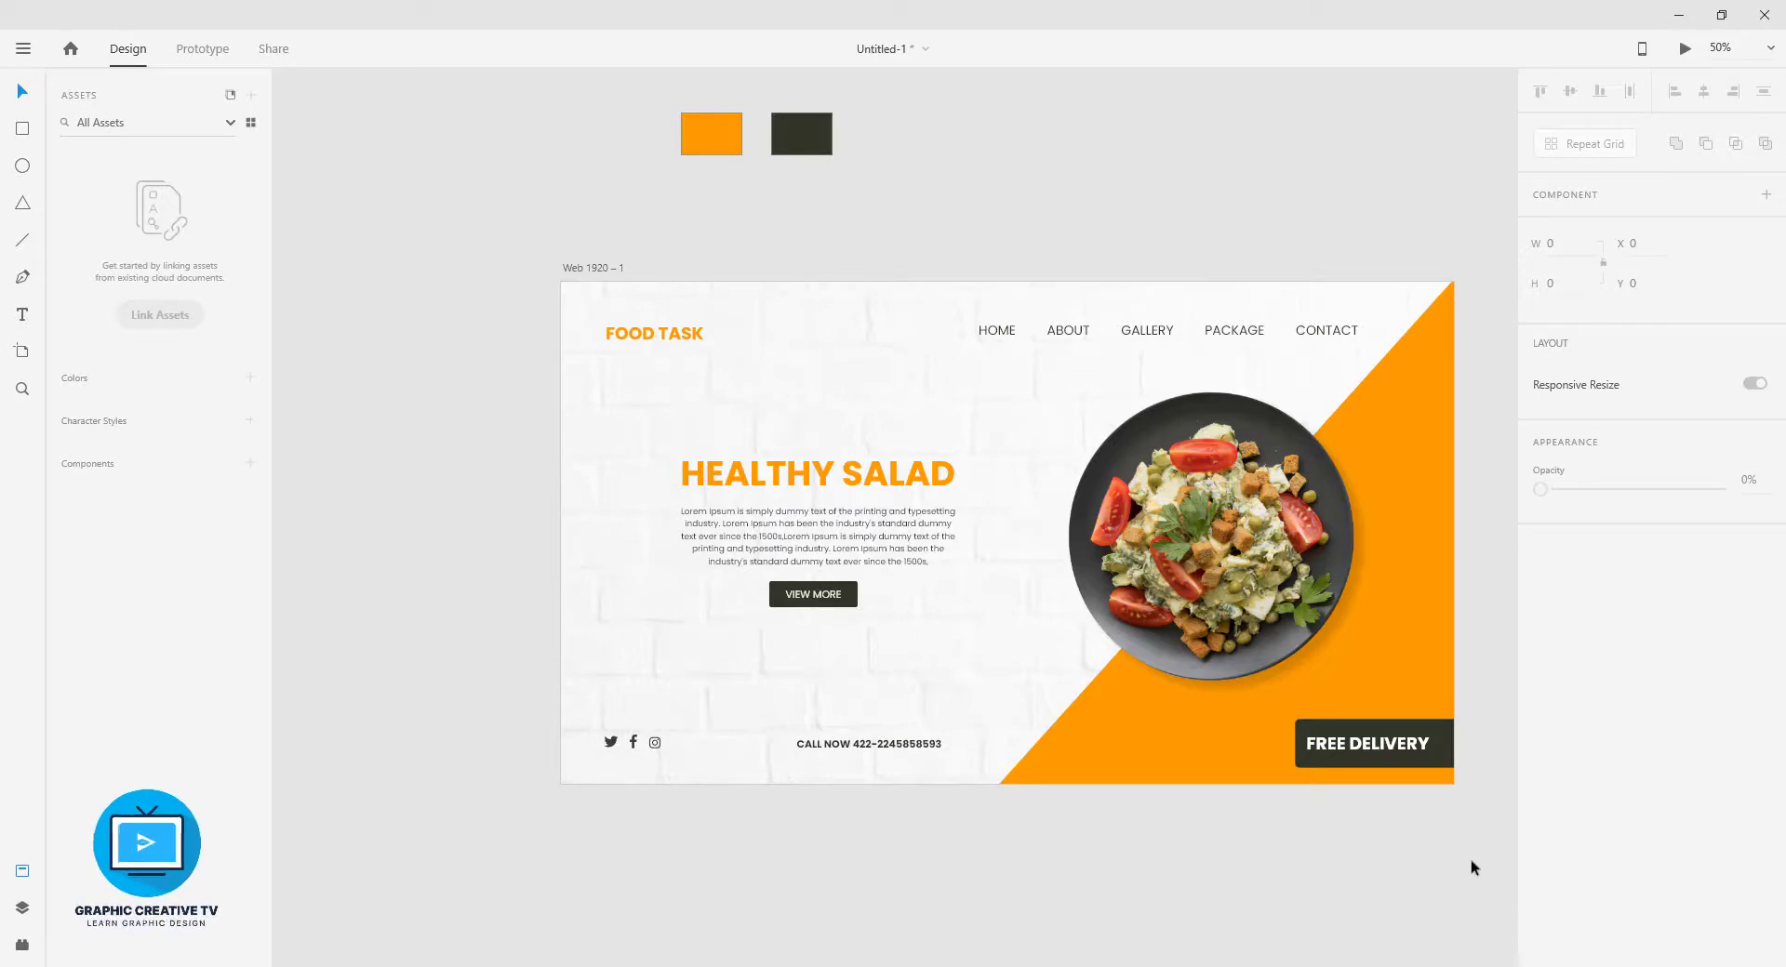
pyautogui.click(1386, 744)
pyautogui.moveTo(1386, 744); pyautogui.dragTo(1386, 745)
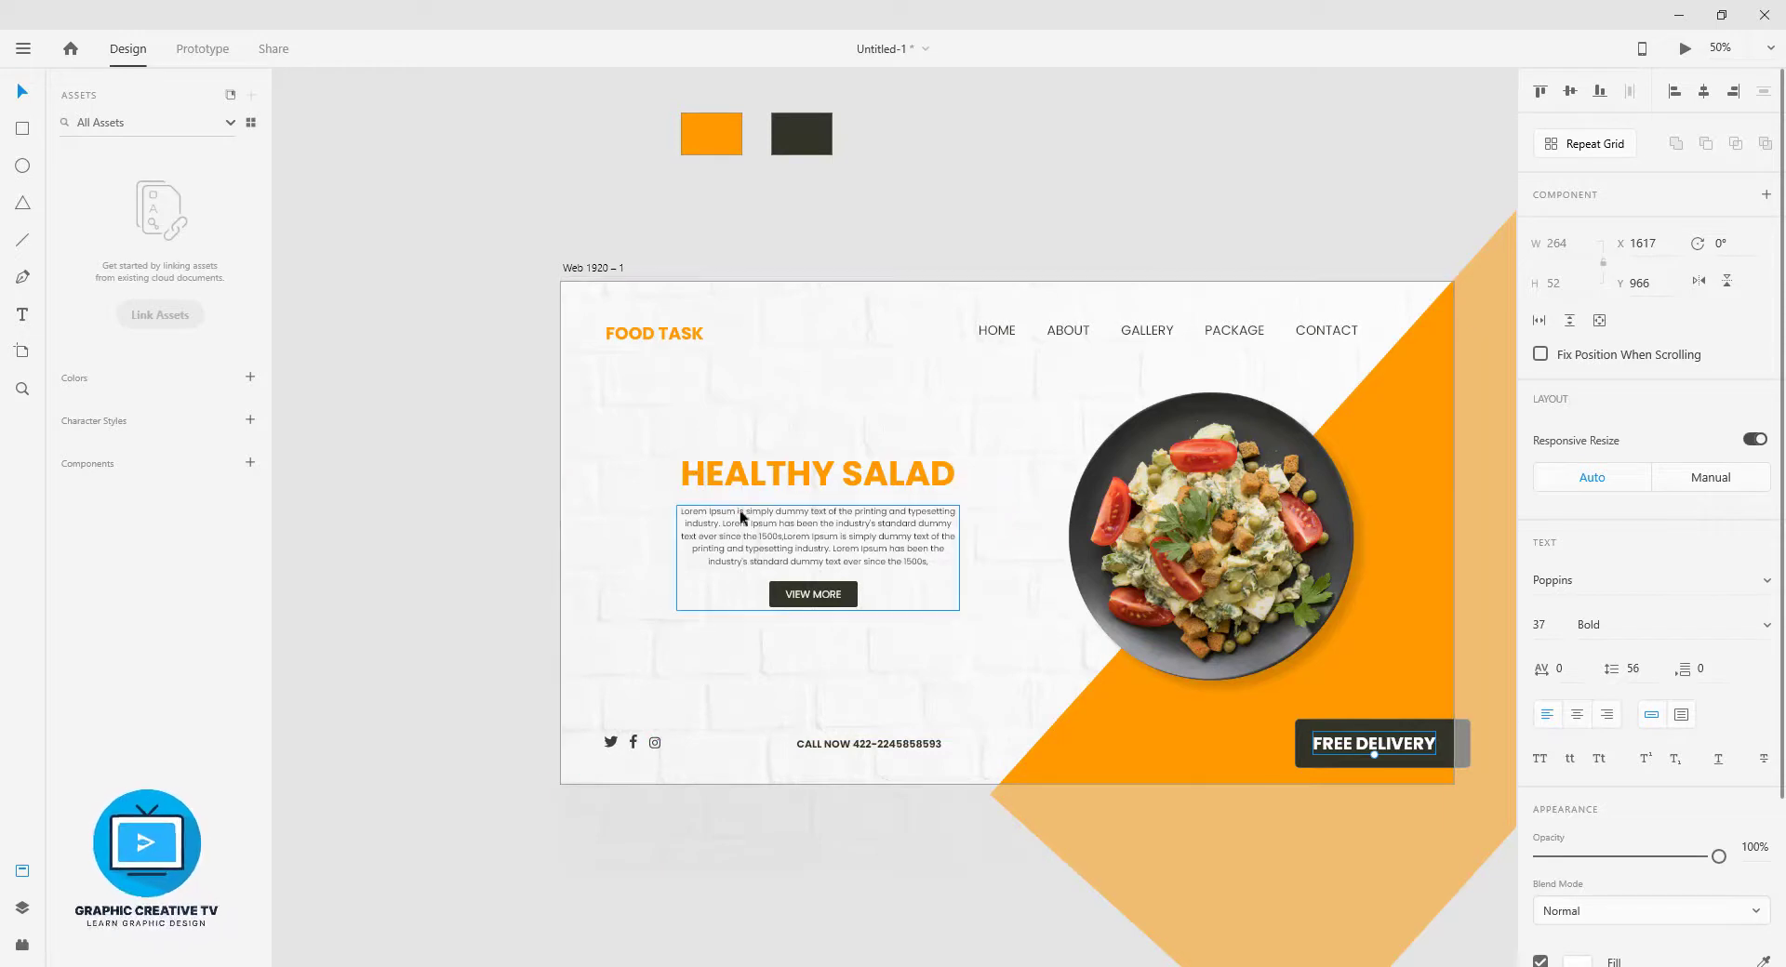
# - Nudge the HEALTHY SALAD heading up by 6 px
pyautogui.click(856, 478)
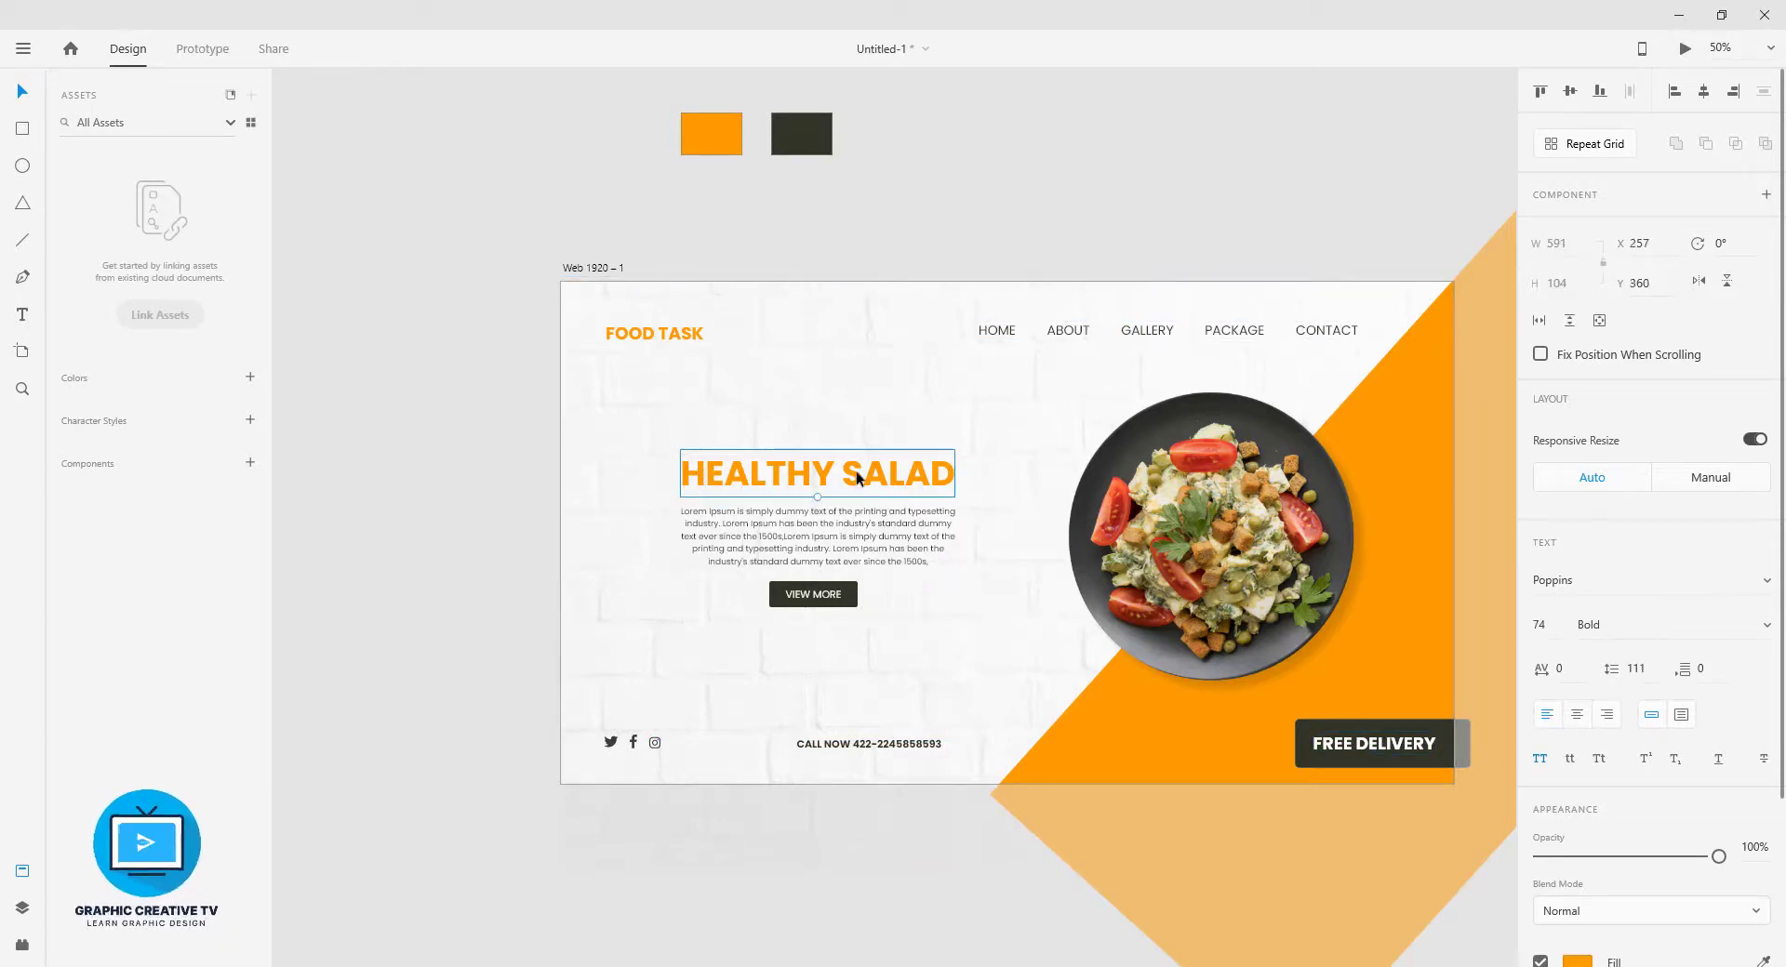
pyautogui.press('Up')
pyautogui.press('Up')
pyautogui.press('Up')
pyautogui.press('Up')
pyautogui.press('Up')
pyautogui.press('Up')
# - Nudge the paragraph below the heading up by 9 px, to Y 471
pyautogui.click(853, 542)
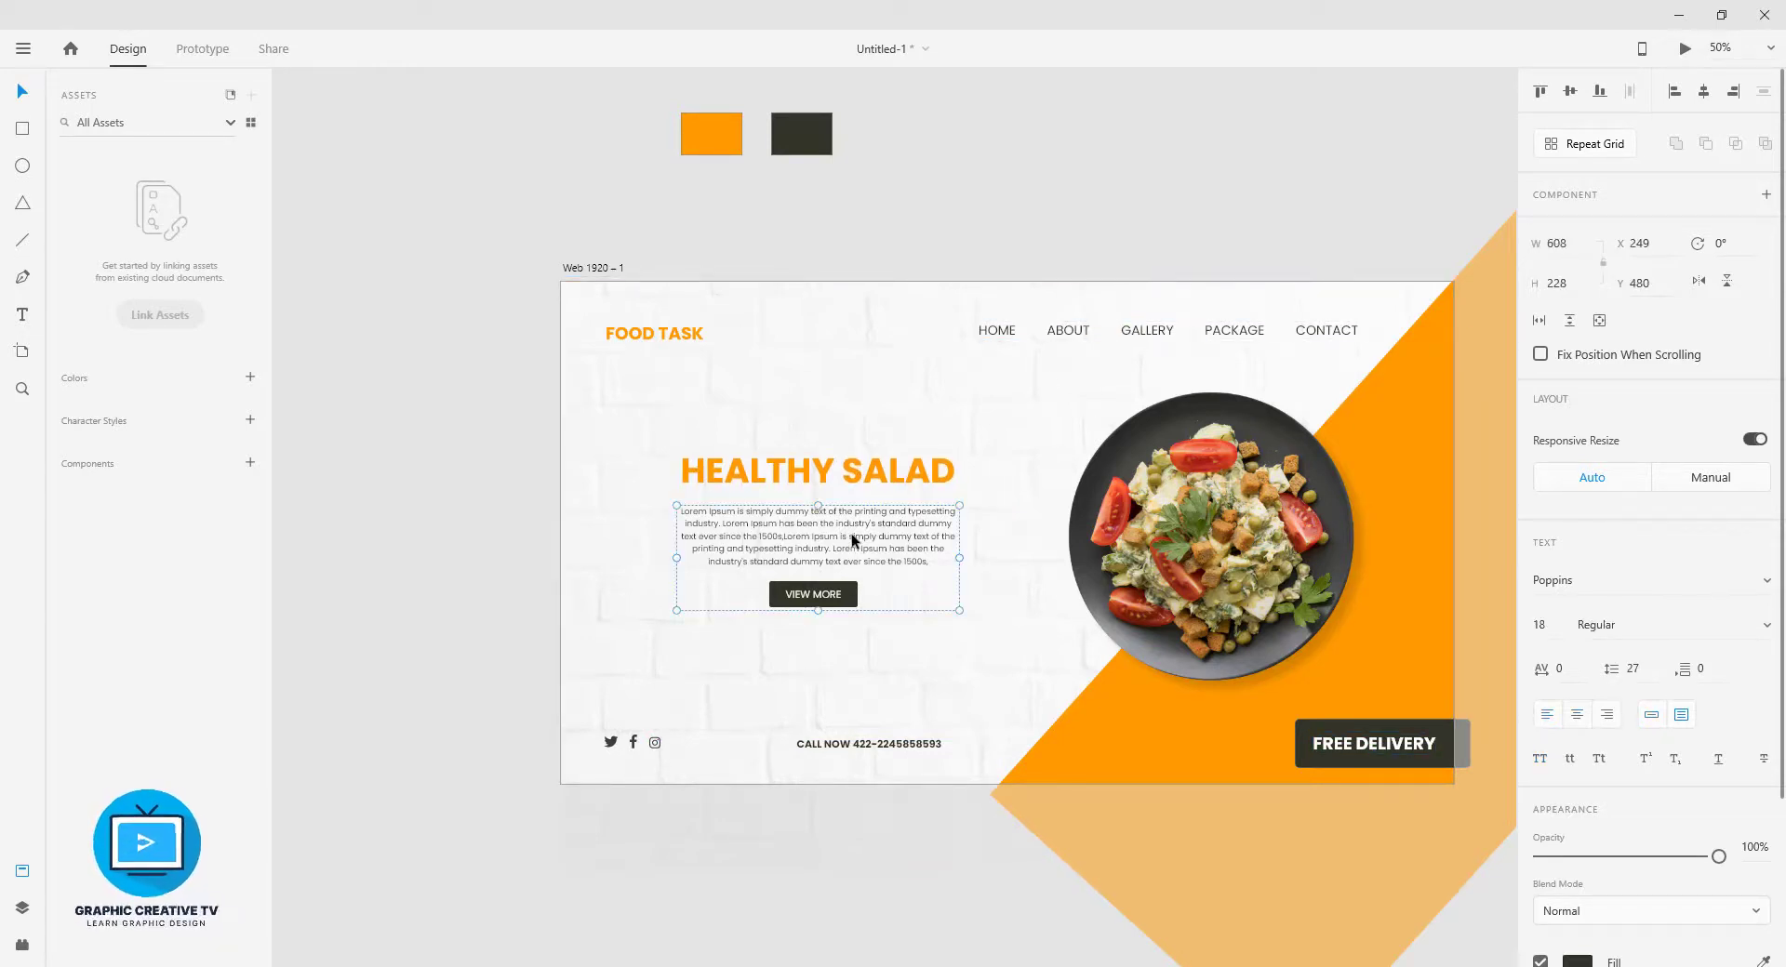
pyautogui.press('Up')
pyautogui.press('Up')
pyautogui.press('Up')
pyautogui.press('Up')
pyautogui.press('Up')
pyautogui.press('Up')
pyautogui.press('Up')
pyautogui.press('Up')
pyautogui.press('Up')
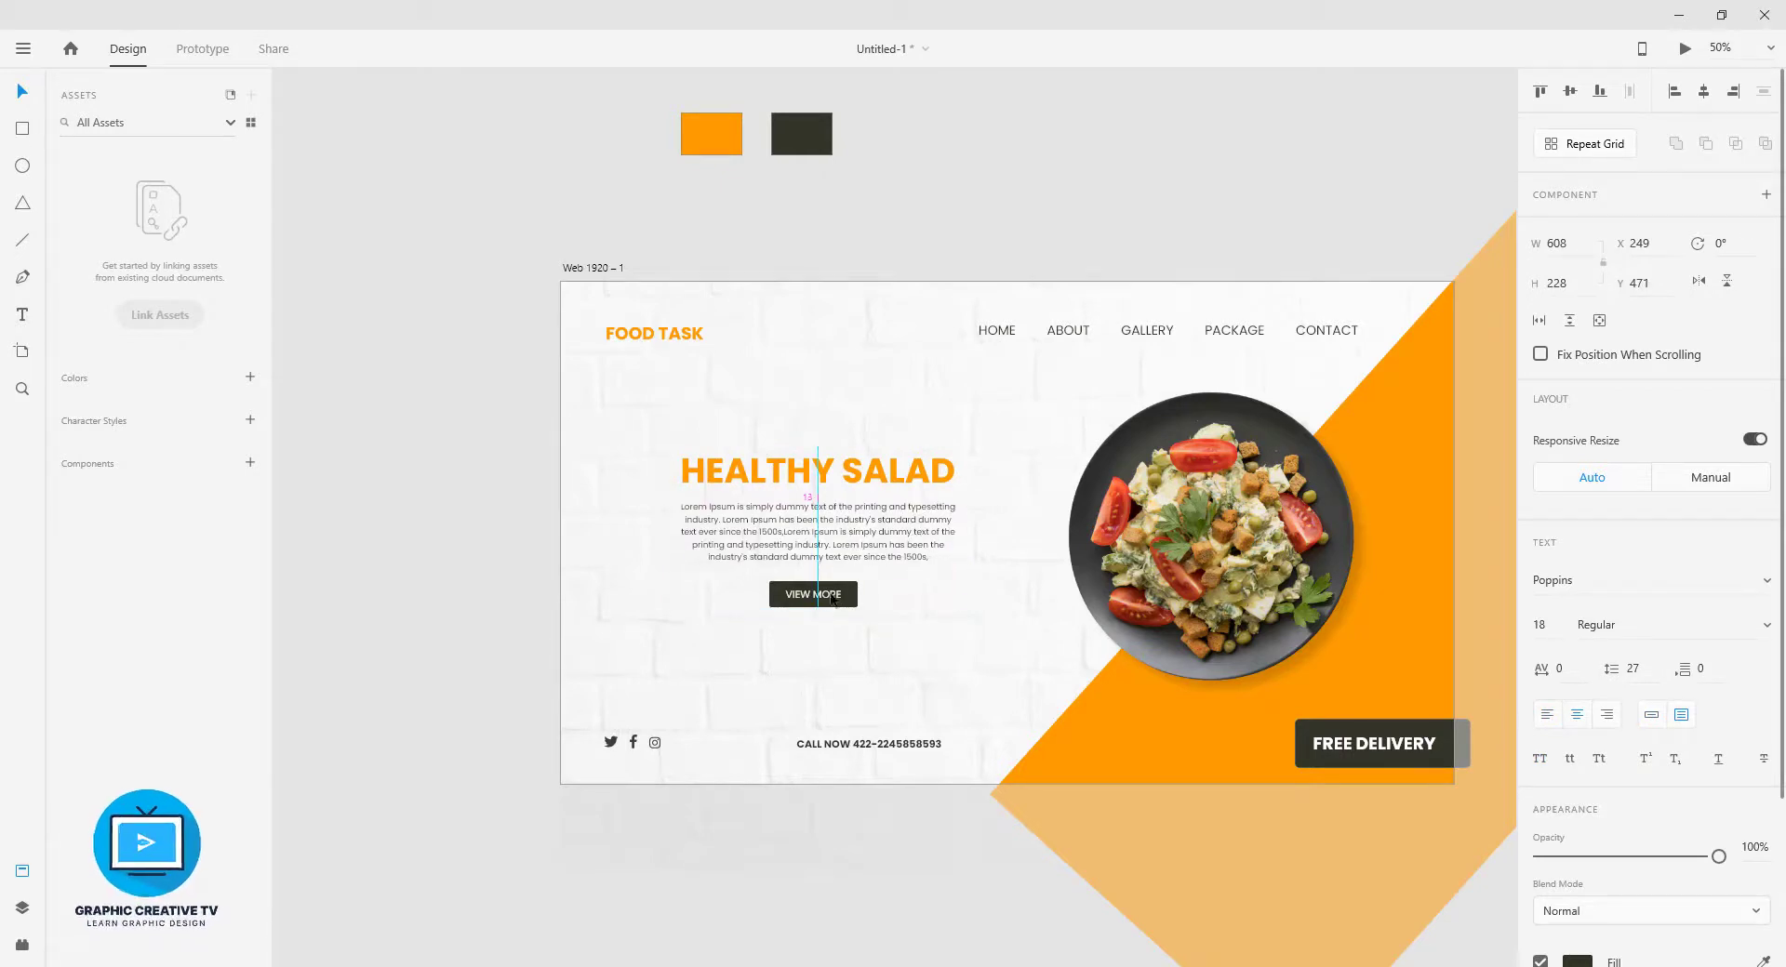
# - Increase the size of the CALL NOW phone text to 28
pyautogui.click(872, 744)
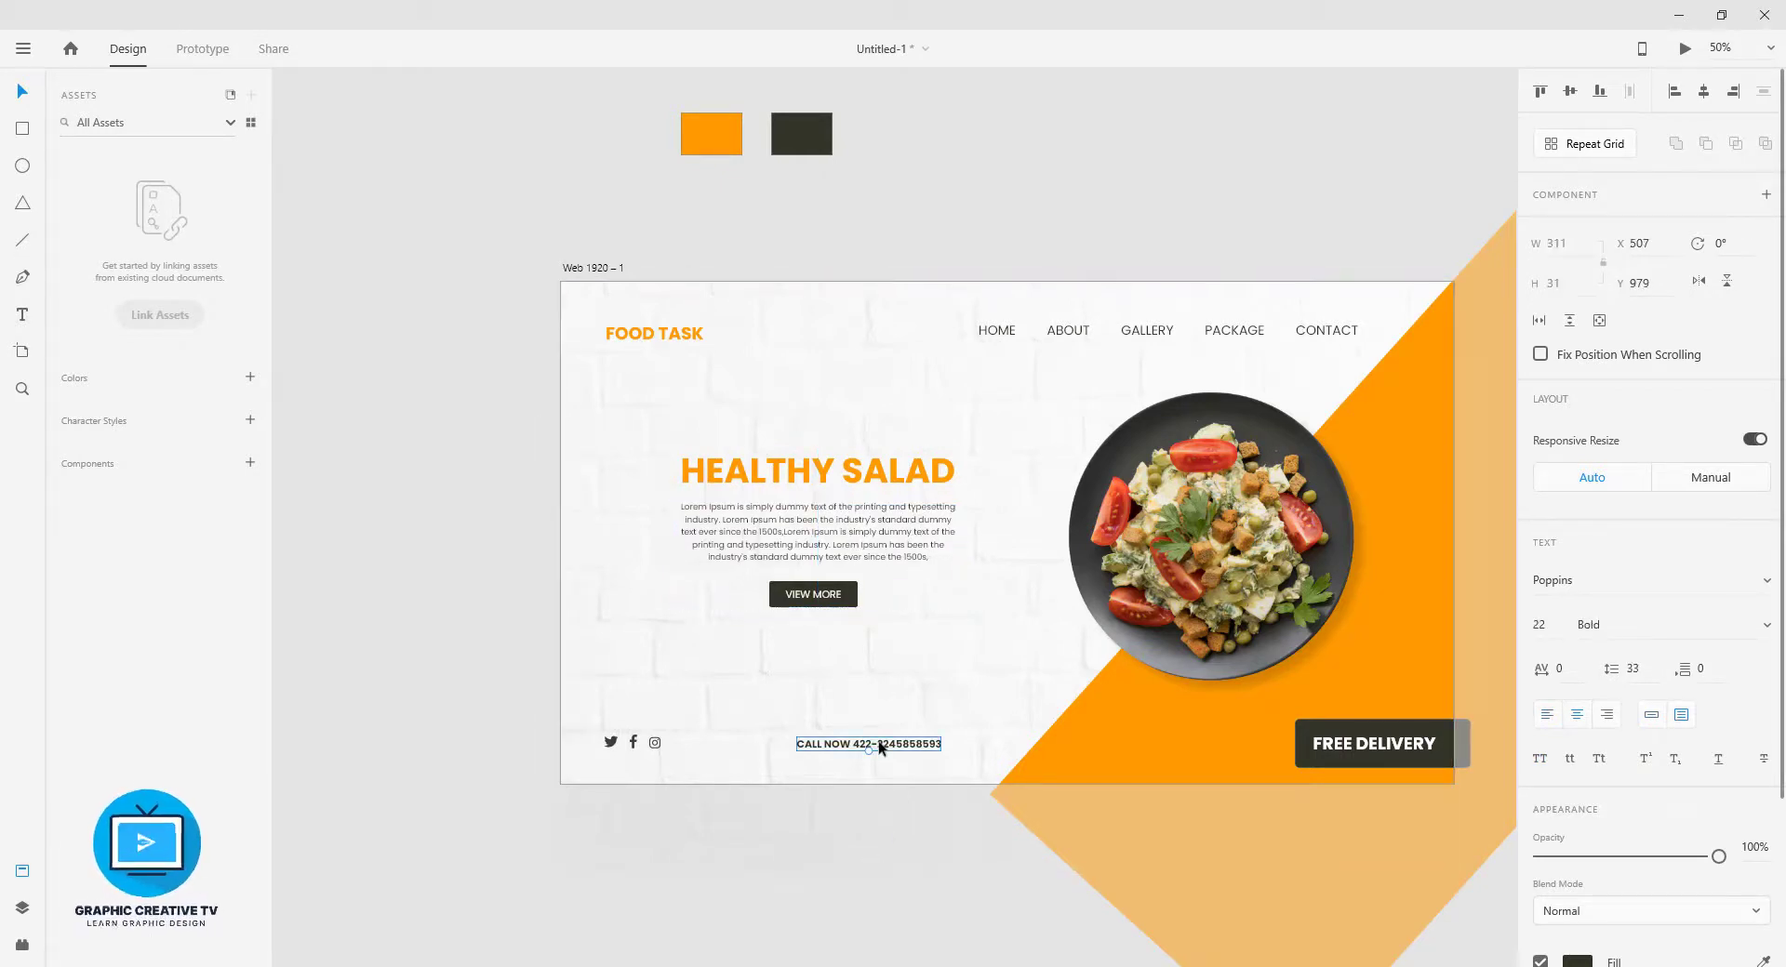
pyautogui.click(1539, 625)
pyautogui.press('Up')
pyautogui.press('Up')
pyautogui.press('Up')
pyautogui.press('Up')
pyautogui.press('Up')
pyautogui.press('Up')
pyautogui.press('Up')
pyautogui.click(905, 916)
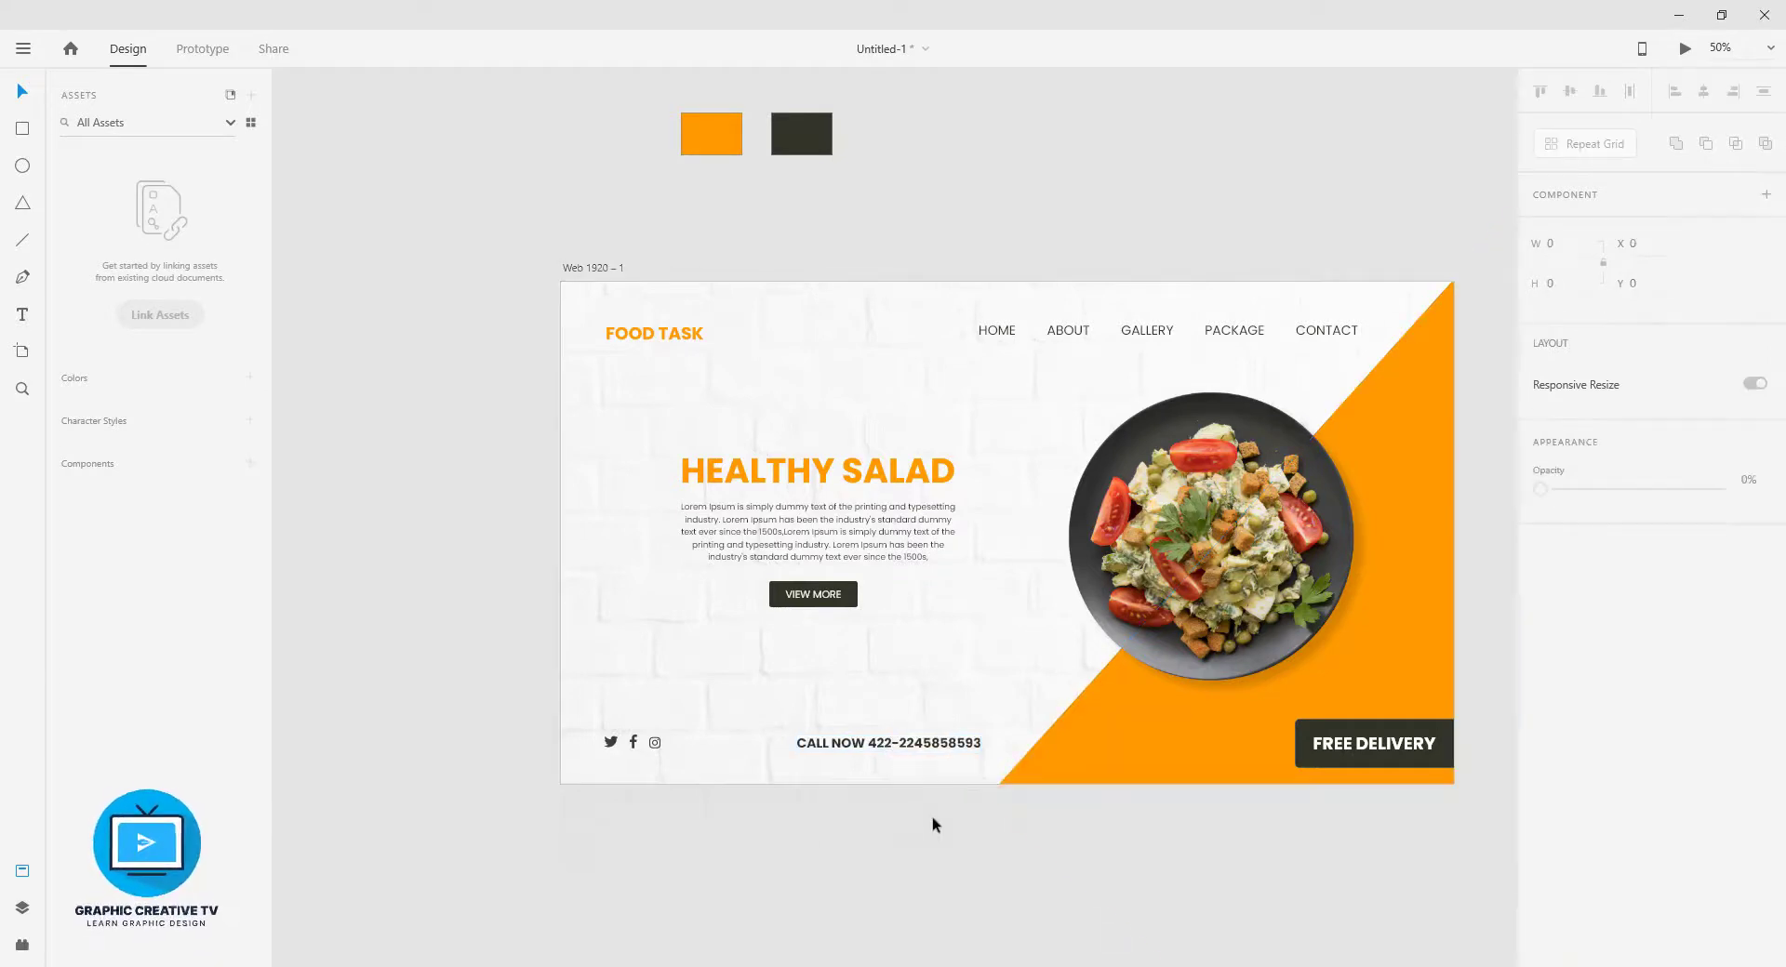
pyautogui.click(928, 747)
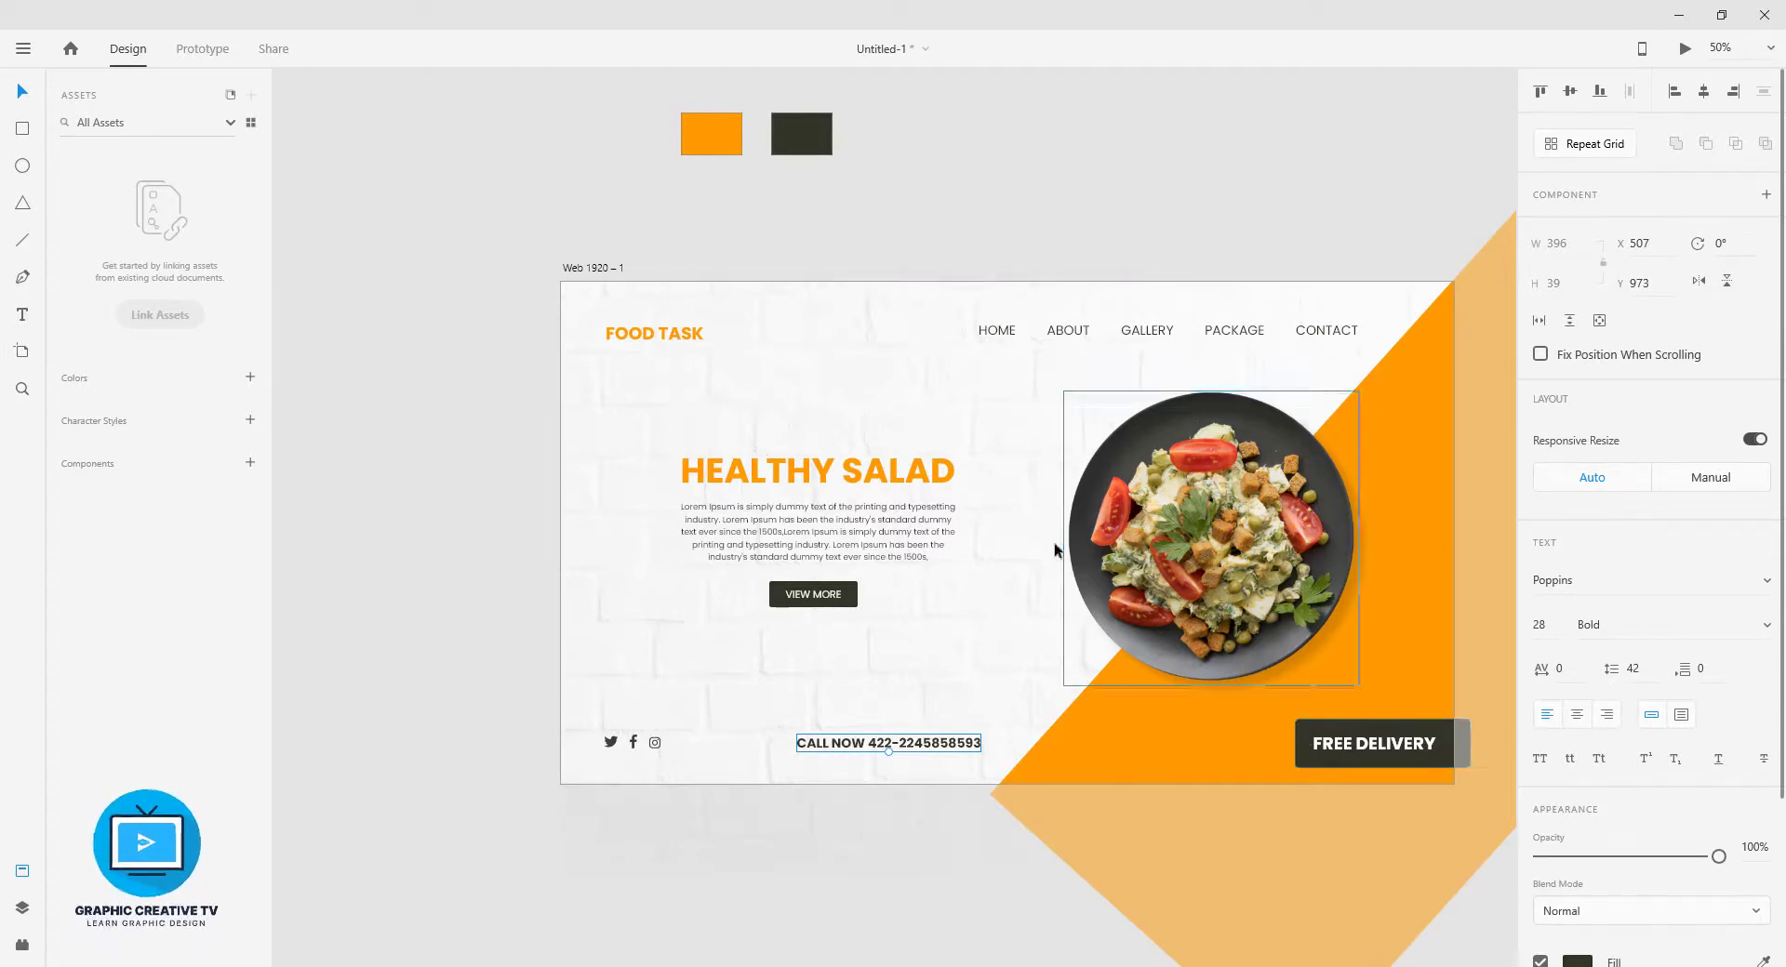
pyautogui.click(691, 336)
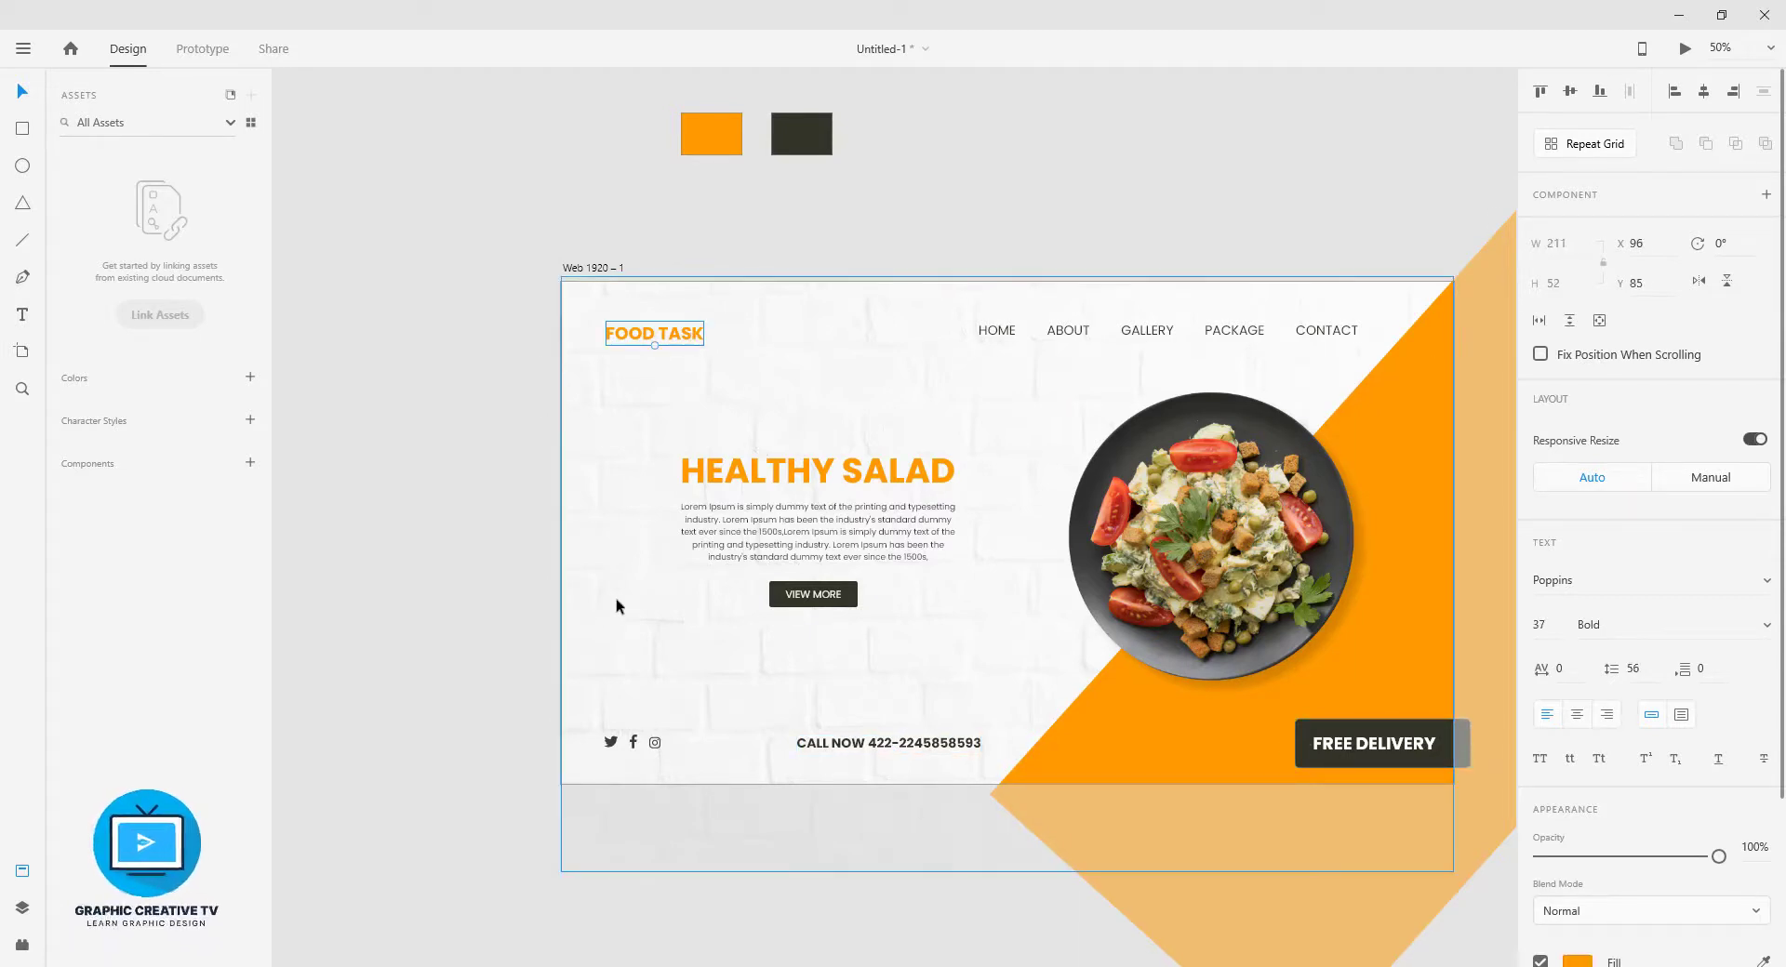
pyautogui.keyDown('shift'); pyautogui.click(611, 744); pyautogui.keyUp('shift')
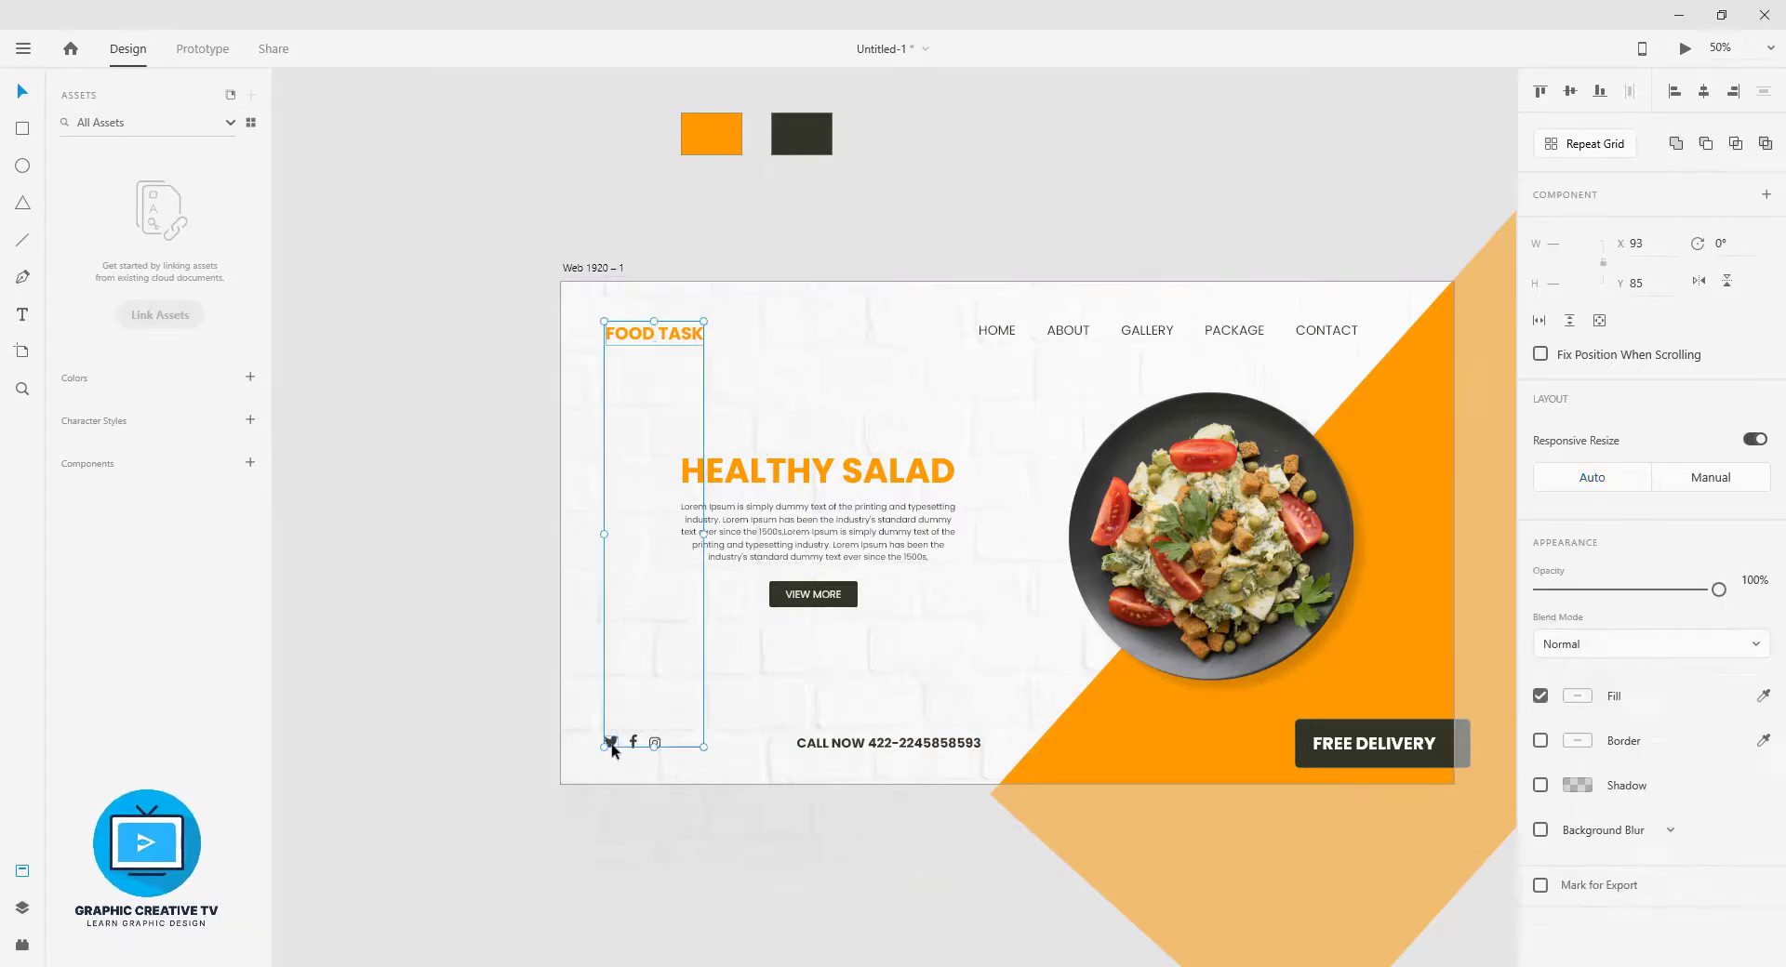
pyautogui.click(468, 701)
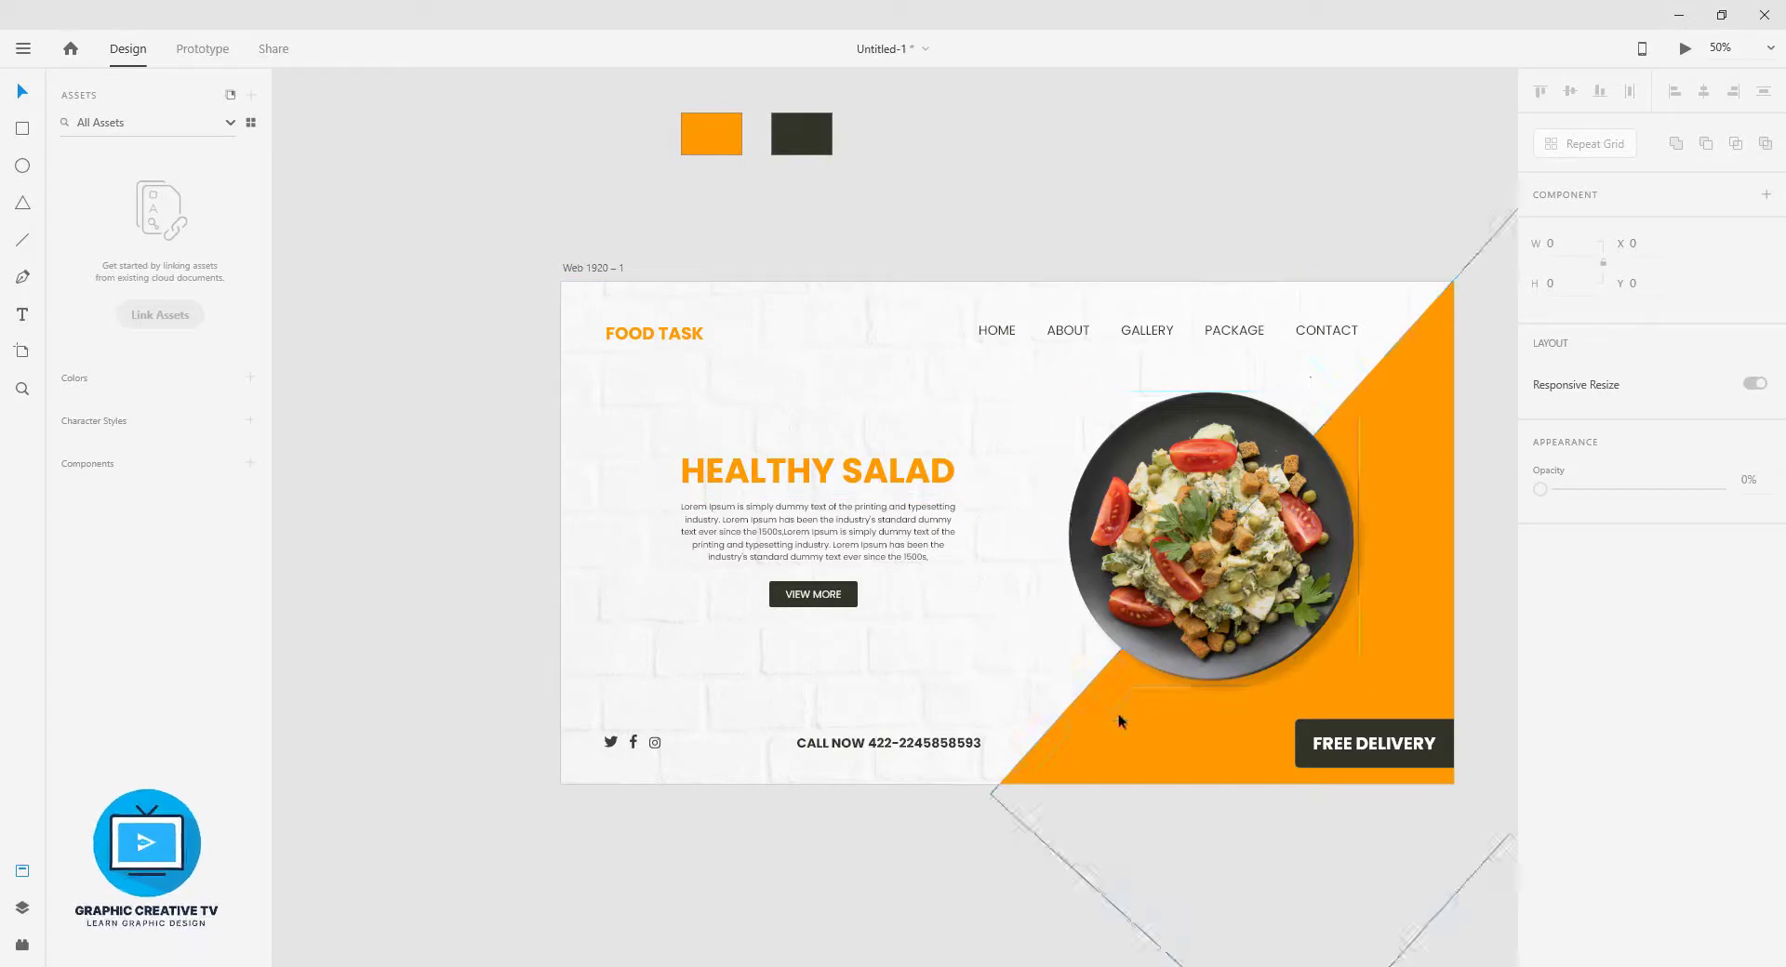
# - Increase the Y offset of the plate image's shadow to about 25
pyautogui.click(1237, 560)
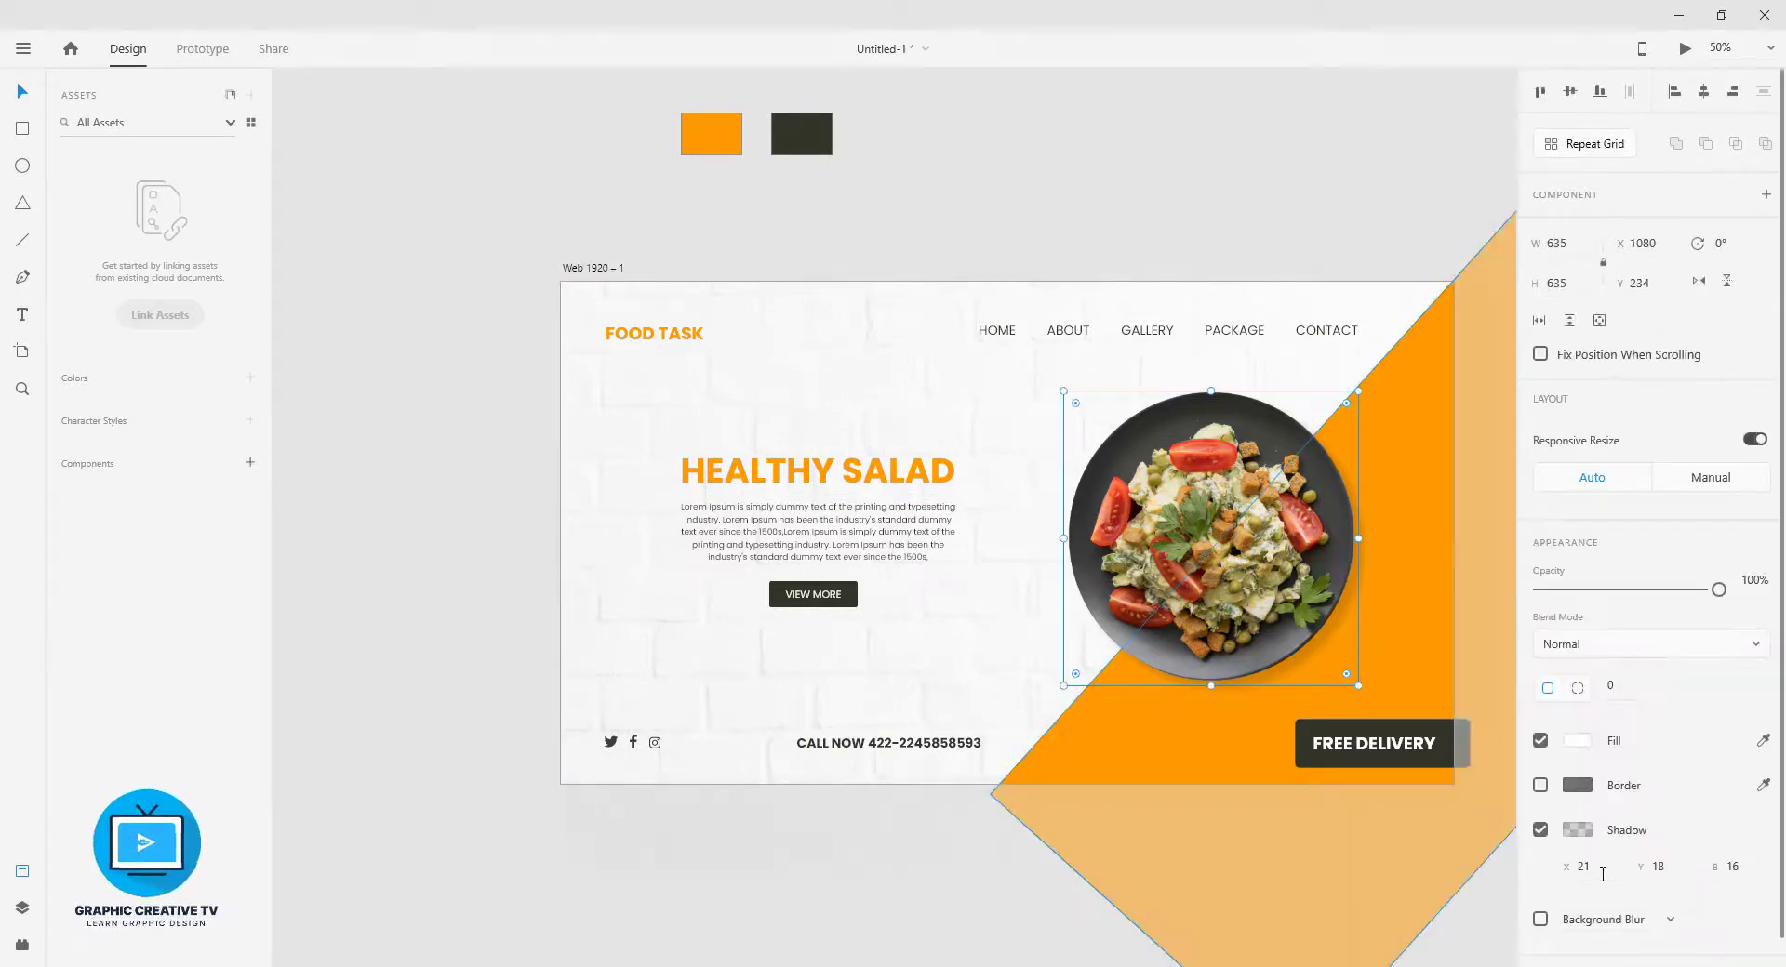
pyautogui.click(1665, 867)
pyautogui.press('Up')
pyautogui.press('Up')
pyautogui.press('Up')
pyautogui.press('Up')
pyautogui.press('Up')
pyautogui.press('Up')
pyautogui.press('Up')
pyautogui.press('Up')
pyautogui.press('Up')
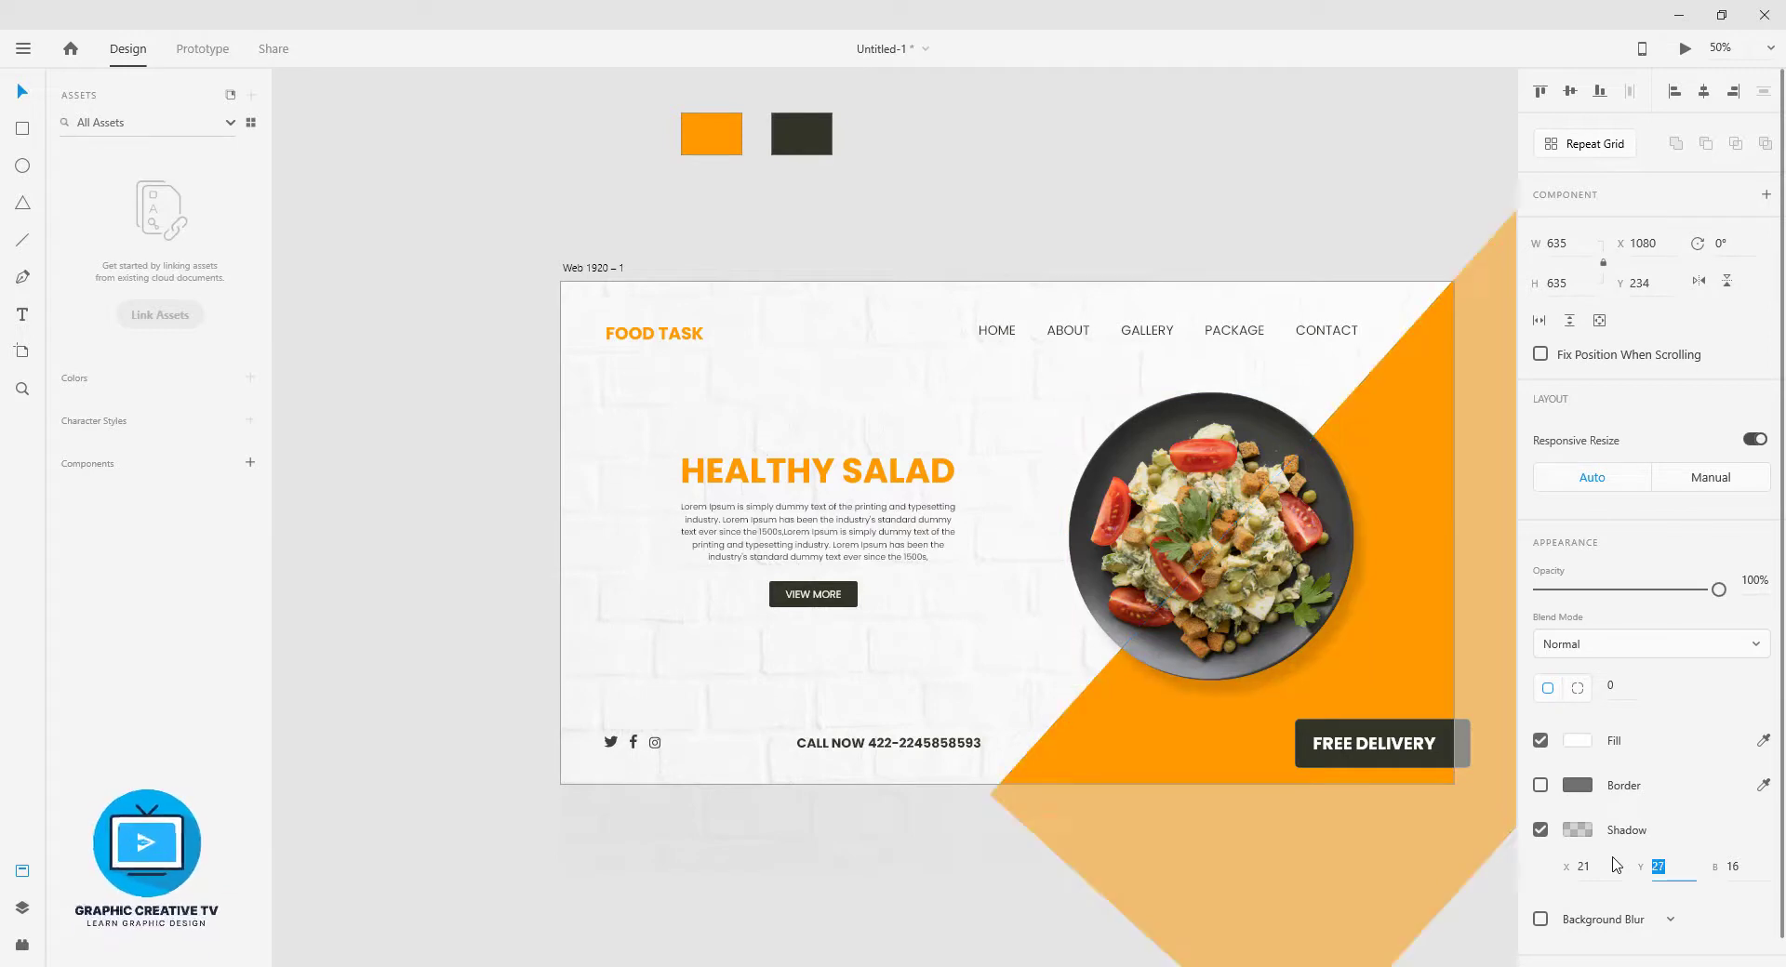
pyautogui.press('Down')
pyautogui.press('Down')
pyautogui.click(403, 539)
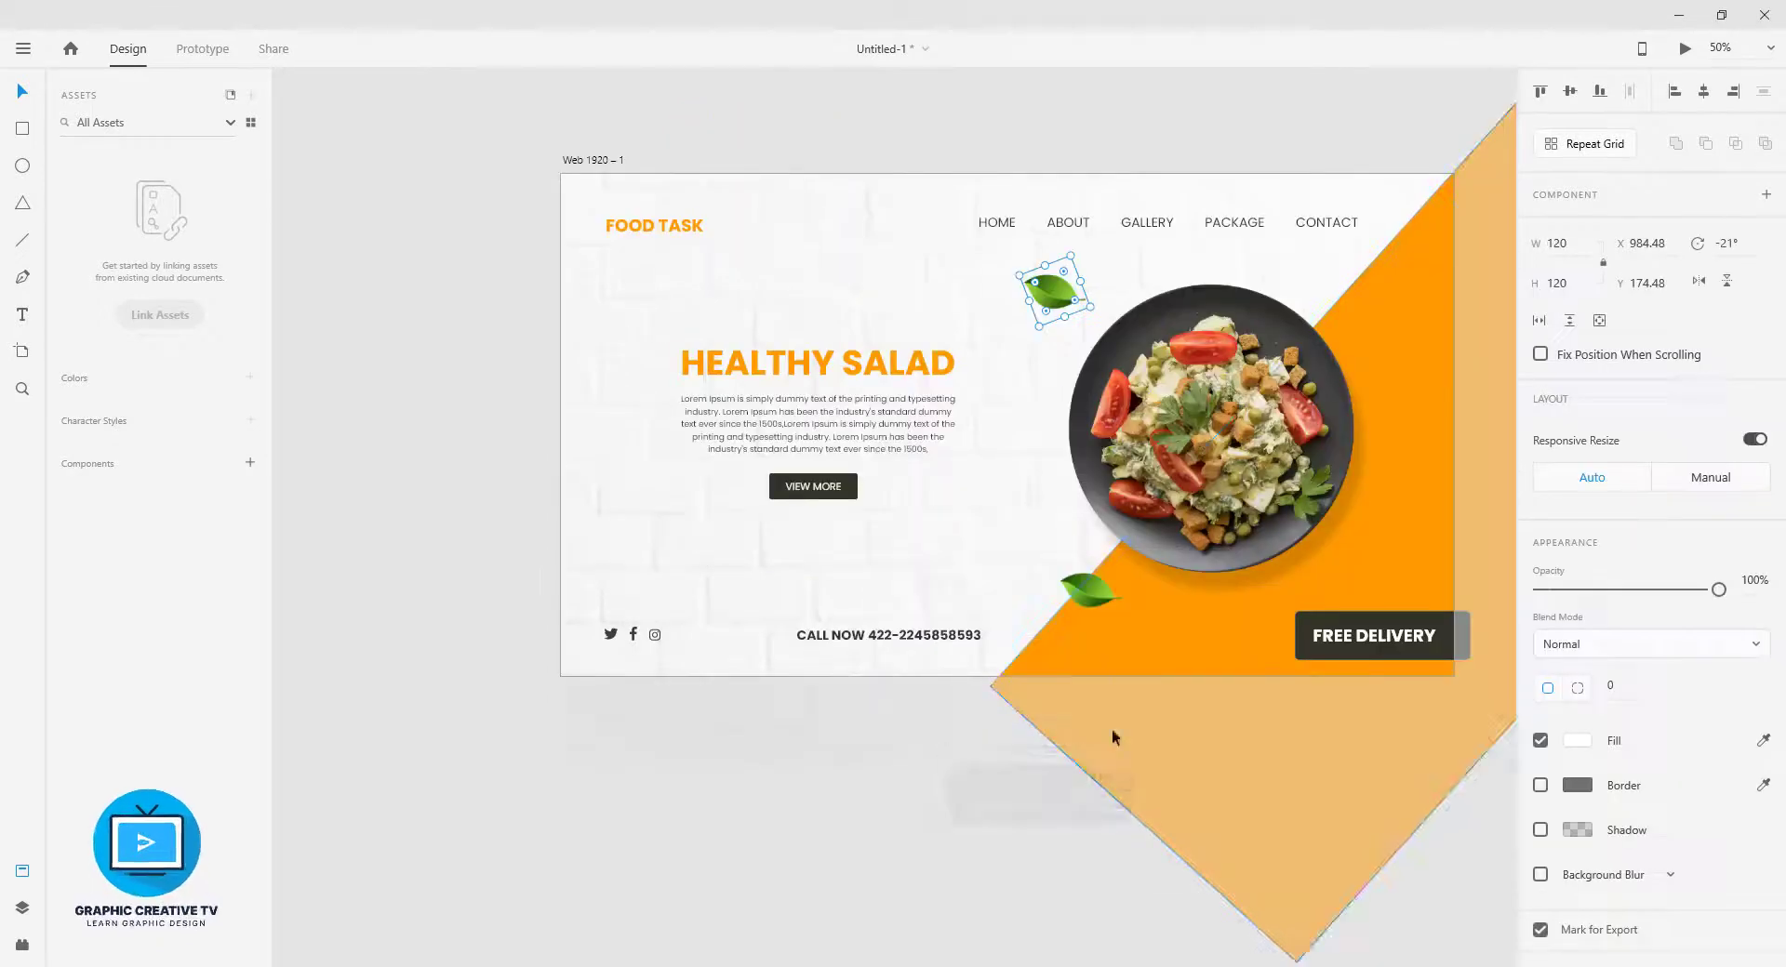
# - Shrink the leaf below the plate to 85 by 85 and place a 96 by 96 copy of the upper leaf on the orange area
pyautogui.click(1096, 728)
pyautogui.moveTo(1090, 593); pyautogui.dragTo(1142, 611)
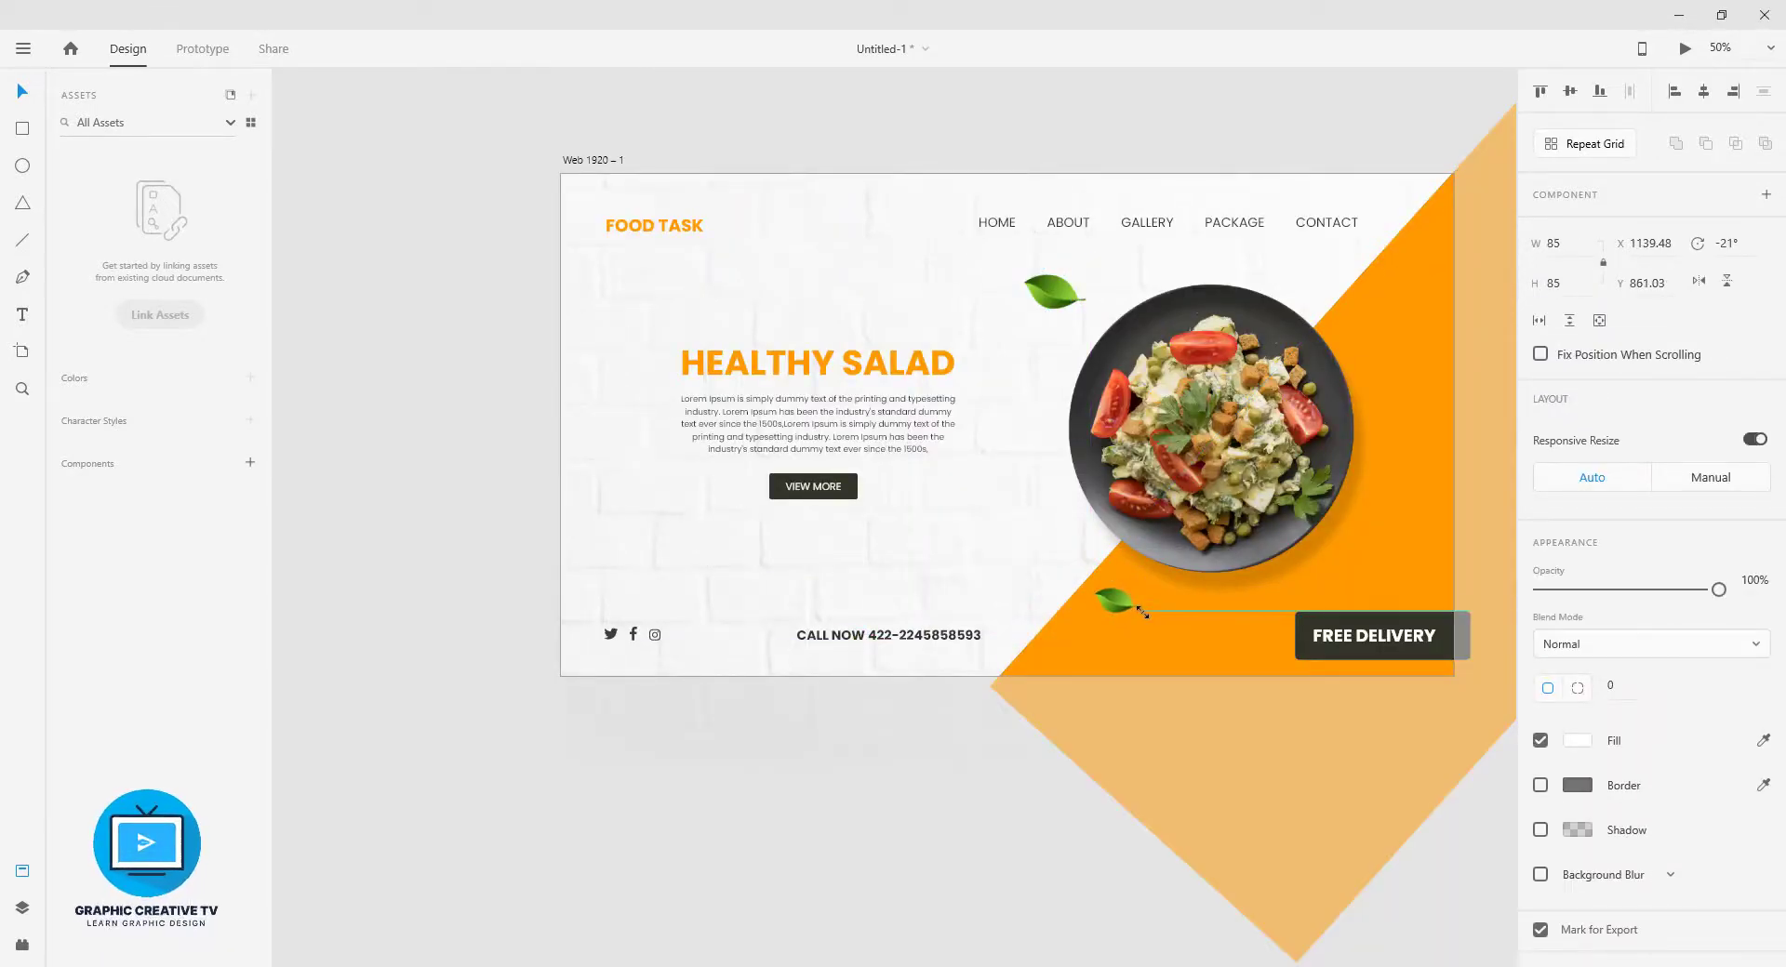
pyautogui.moveTo(1050, 291); pyautogui.dragTo(1405, 321)
pyautogui.press('super')
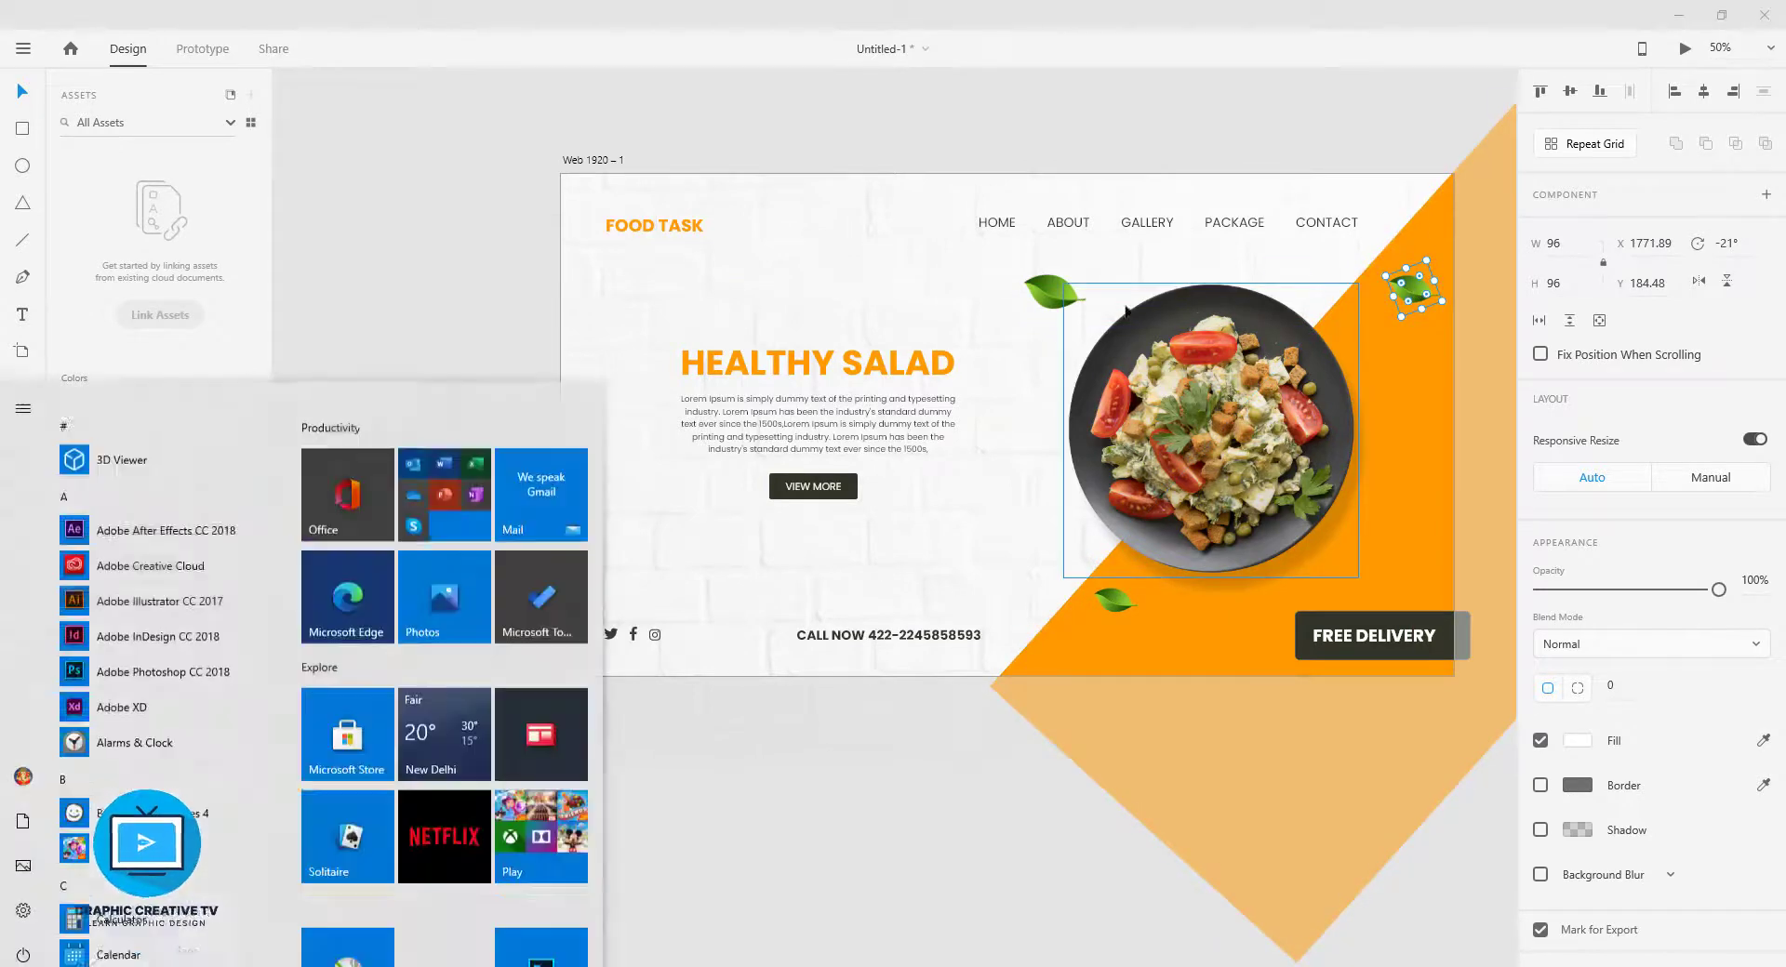
# - Move the leaf at the plate's upper edge above the start of the HEALTHY SALAD heading and shrink it to 79 by 79
pyautogui.click(1072, 306)
pyautogui.moveTo(1067, 308); pyautogui.dragTo(632, 307)
pyautogui.click(762, 828)
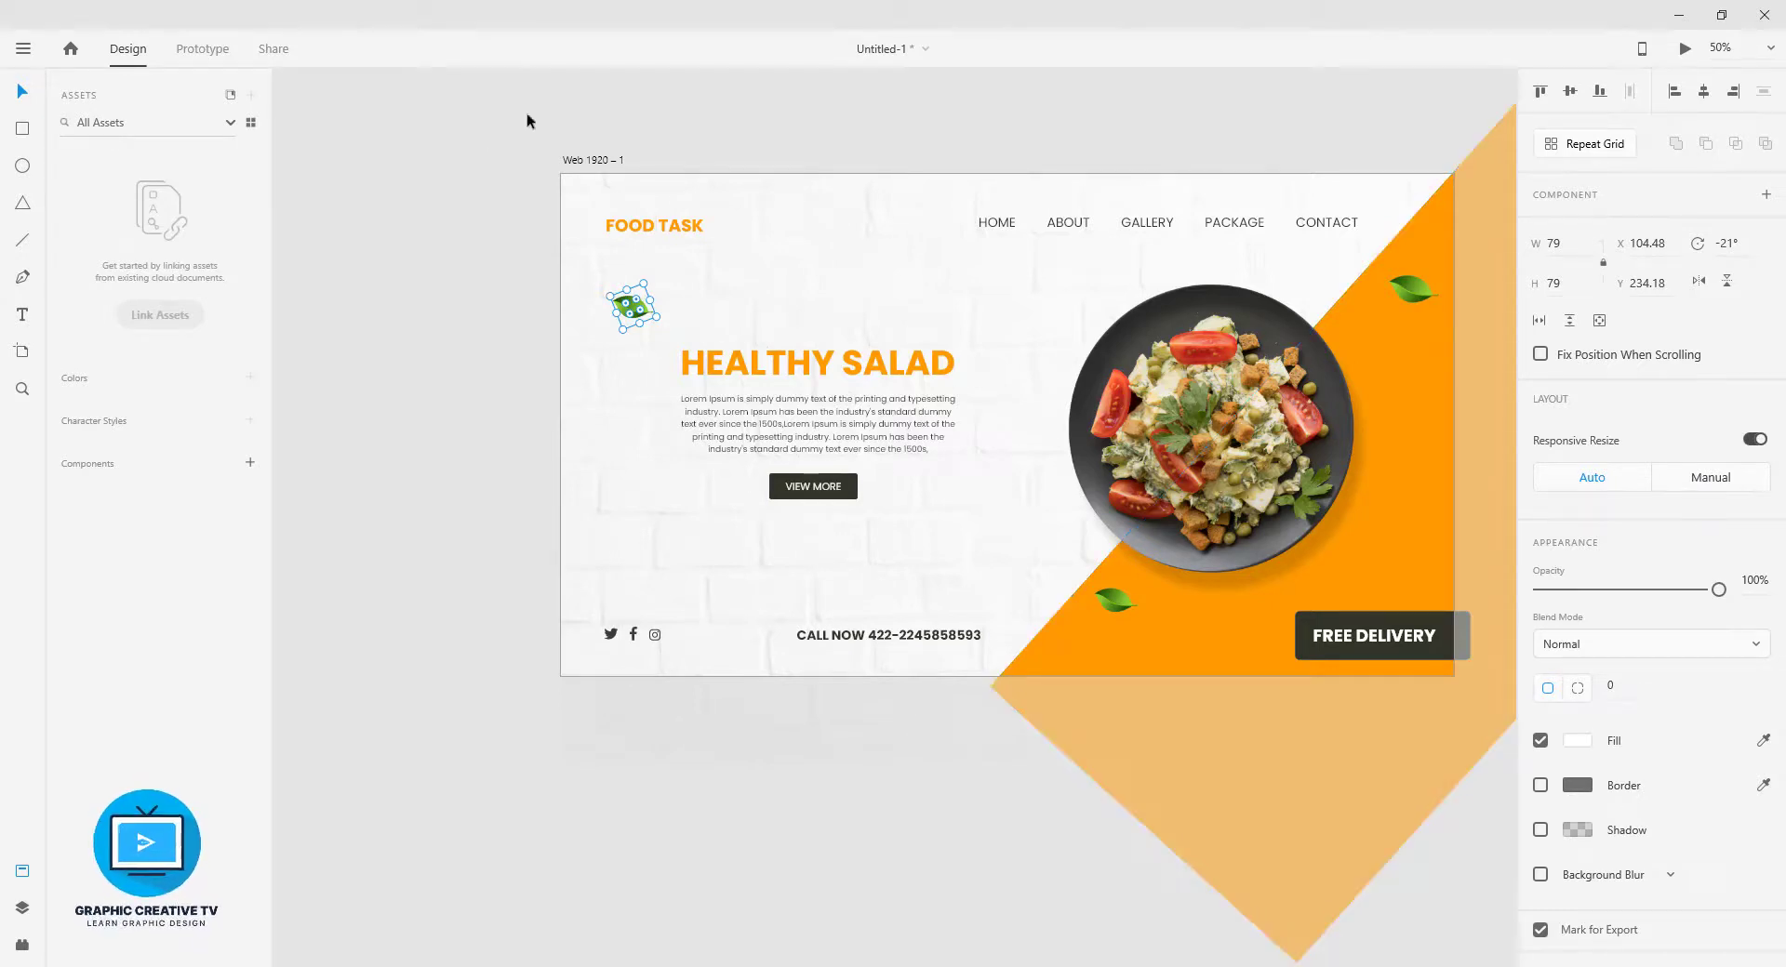
pyautogui.rightClick(631, 305)
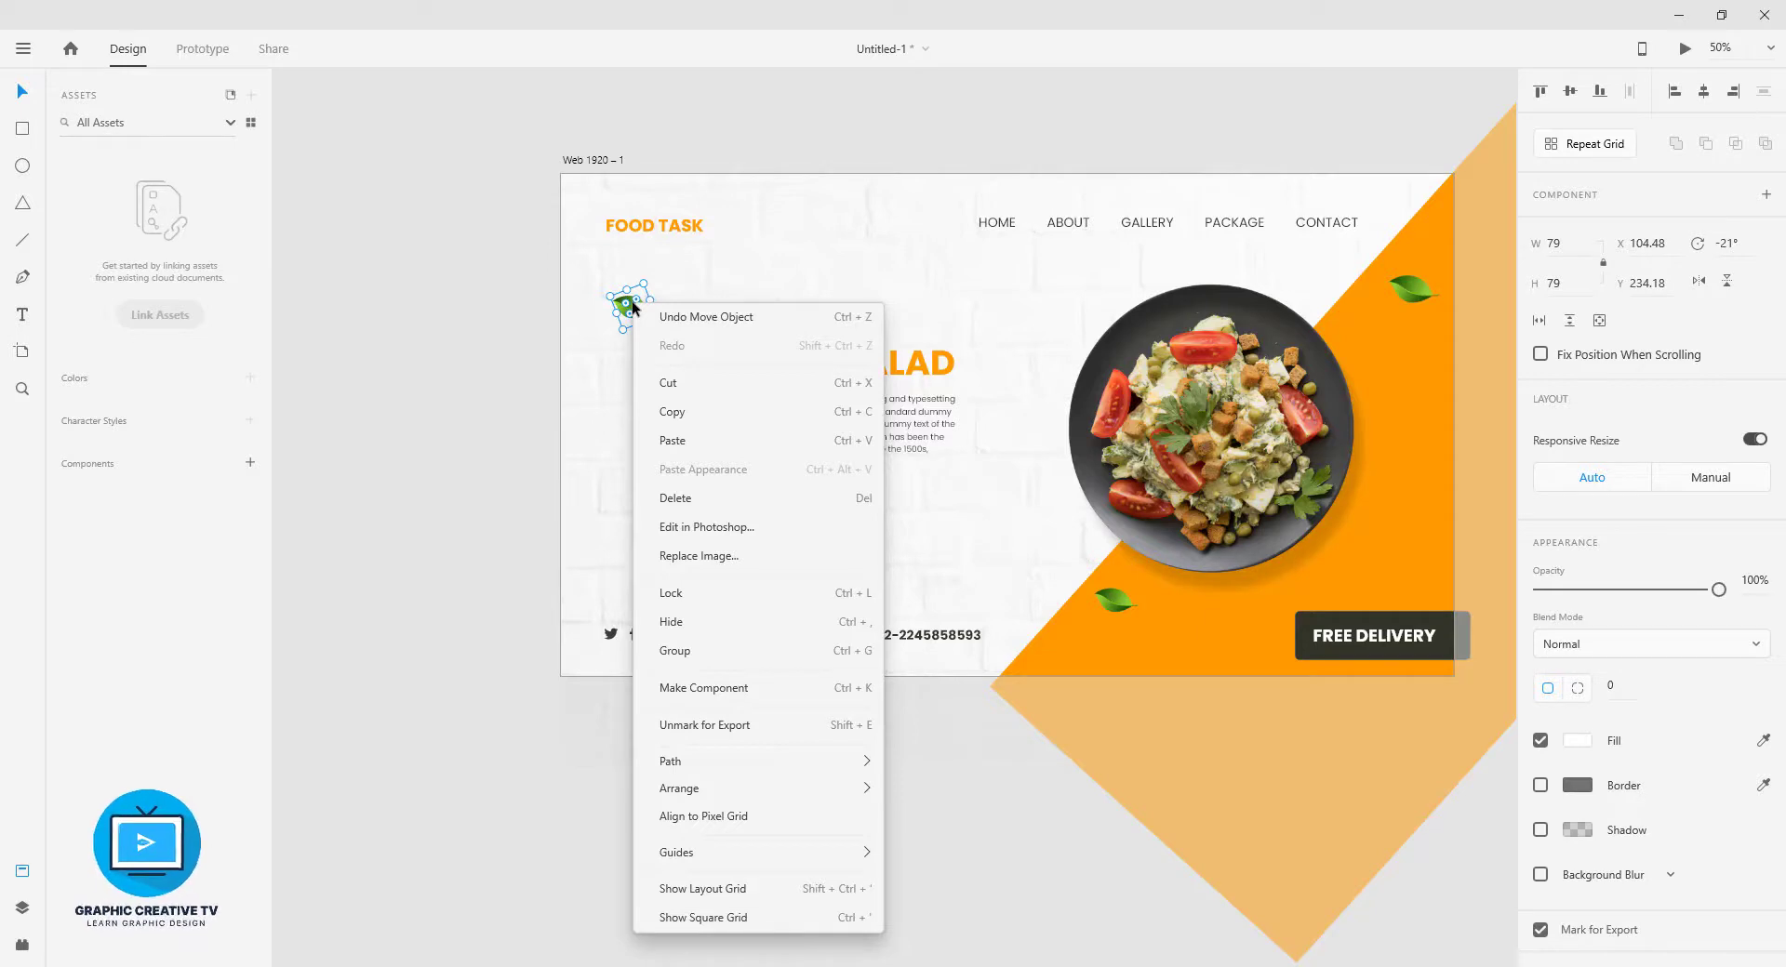
pyautogui.click(485, 336)
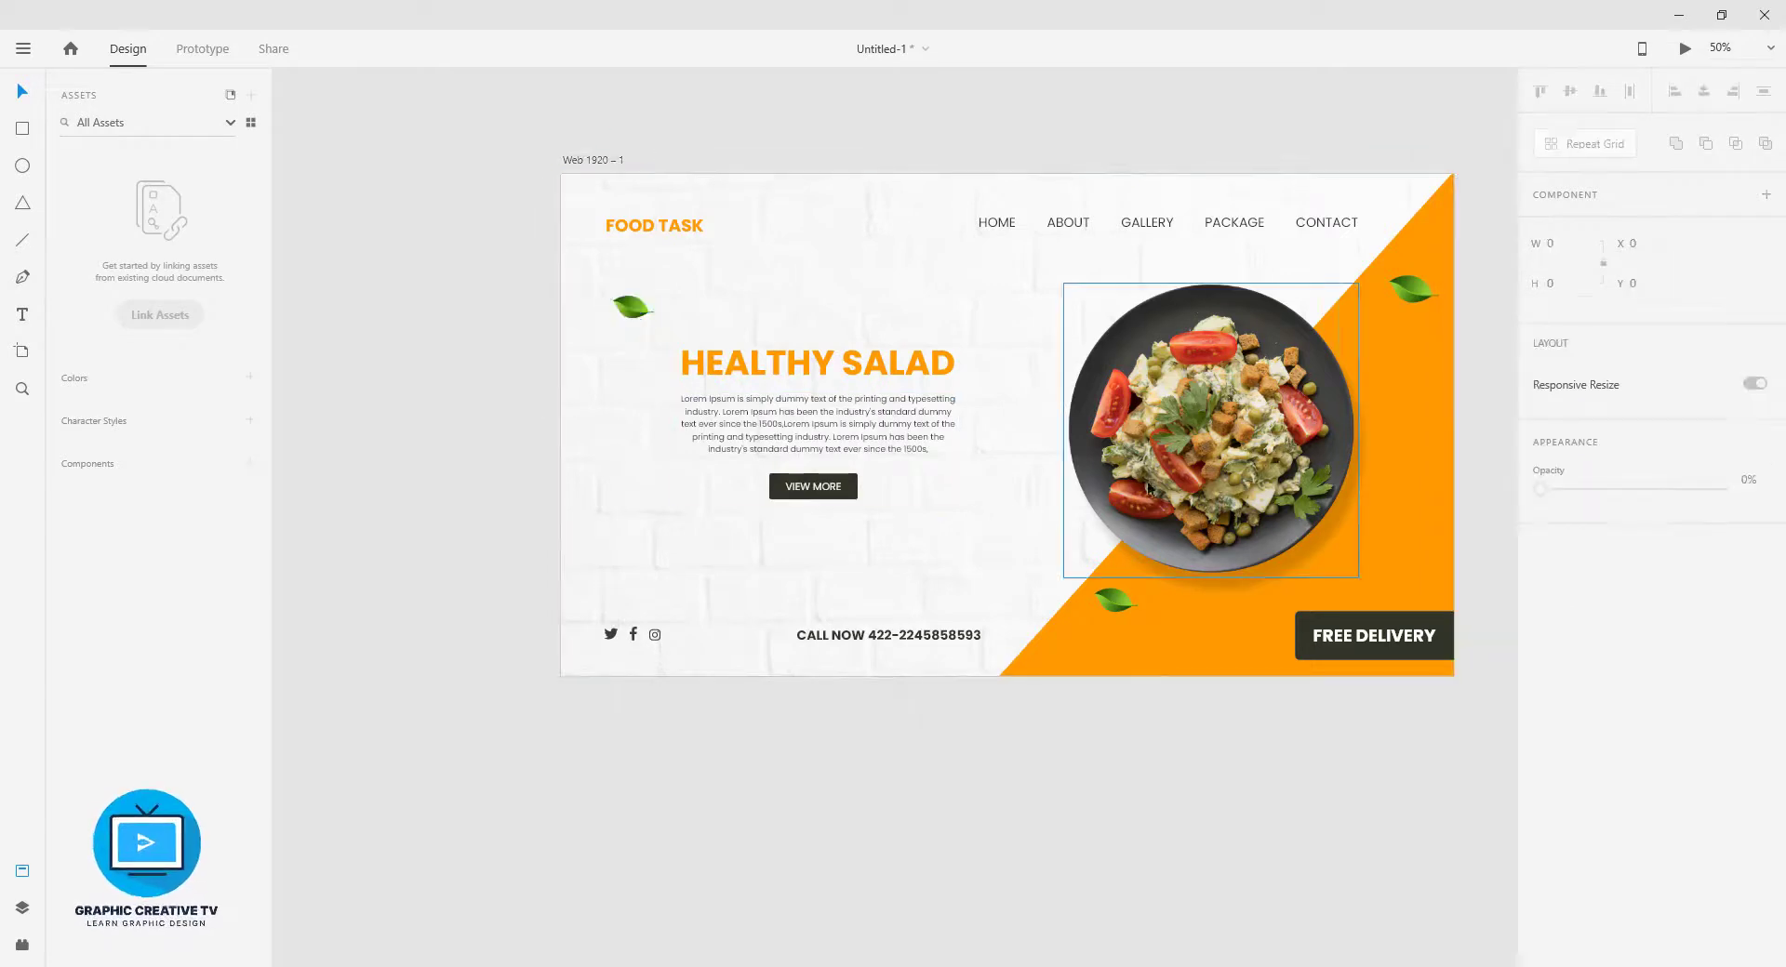
# - Try to left-align the leaf on the orange area
pyautogui.click(1416, 303)
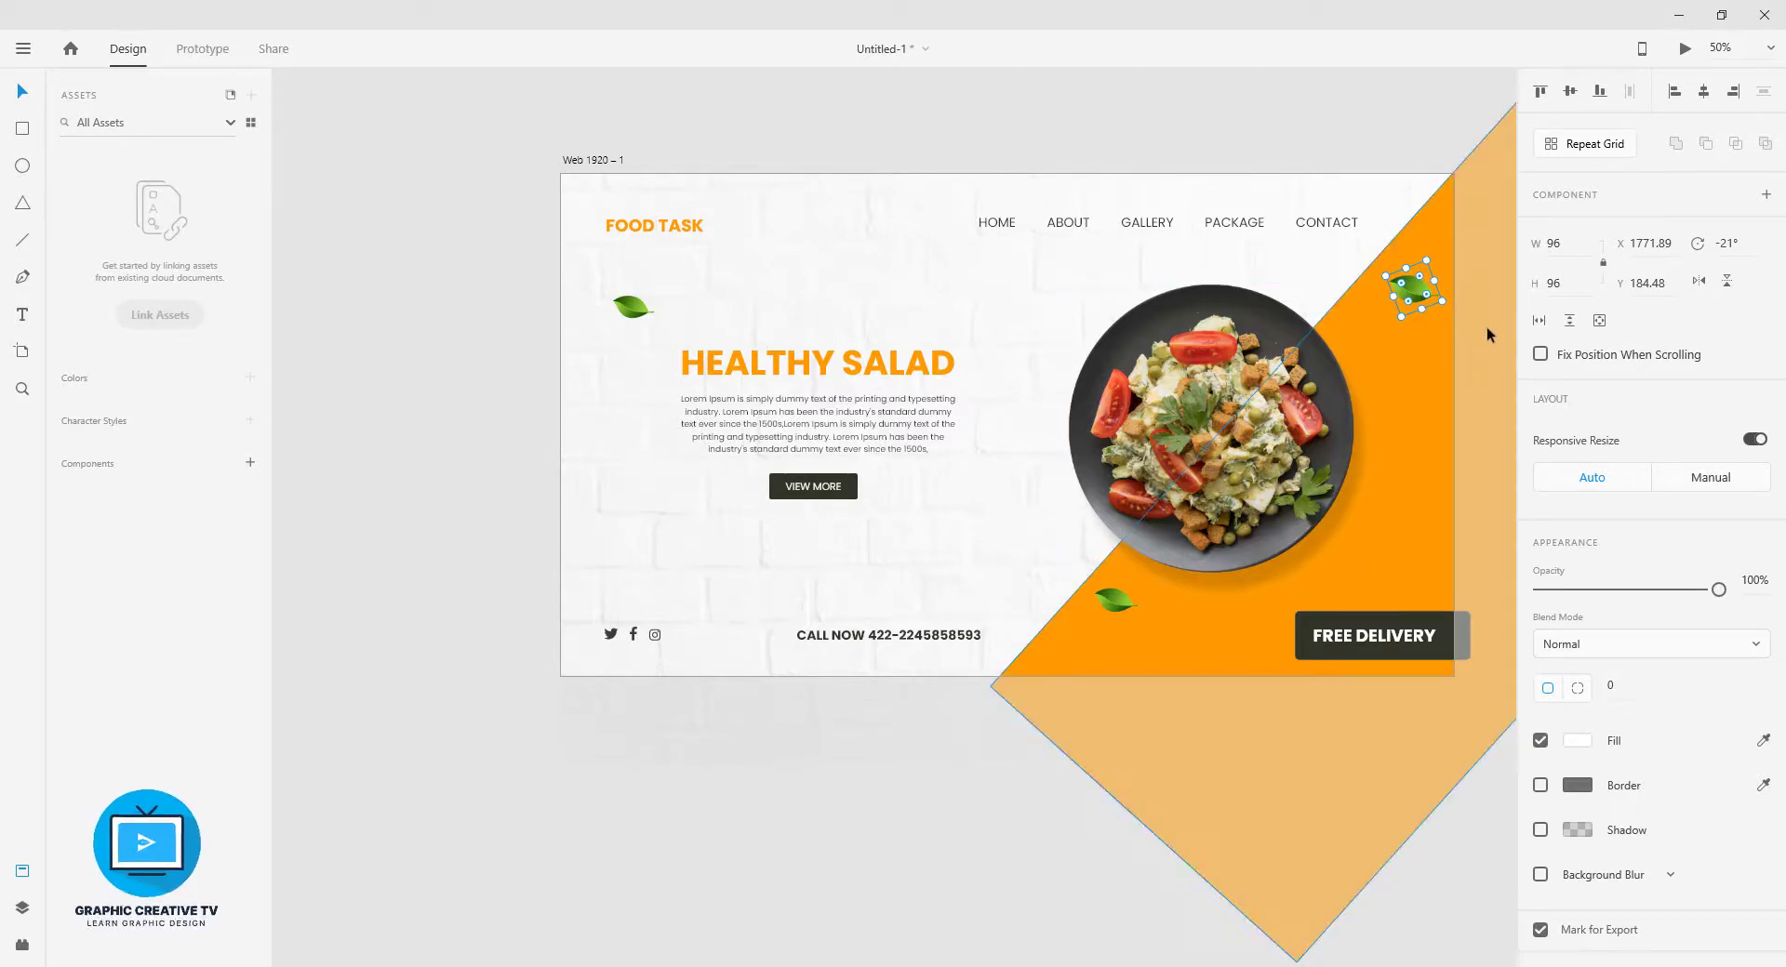
pyautogui.click(1673, 93)
pyautogui.hotkey('ctrl', 'z')
pyautogui.click(1328, 130)
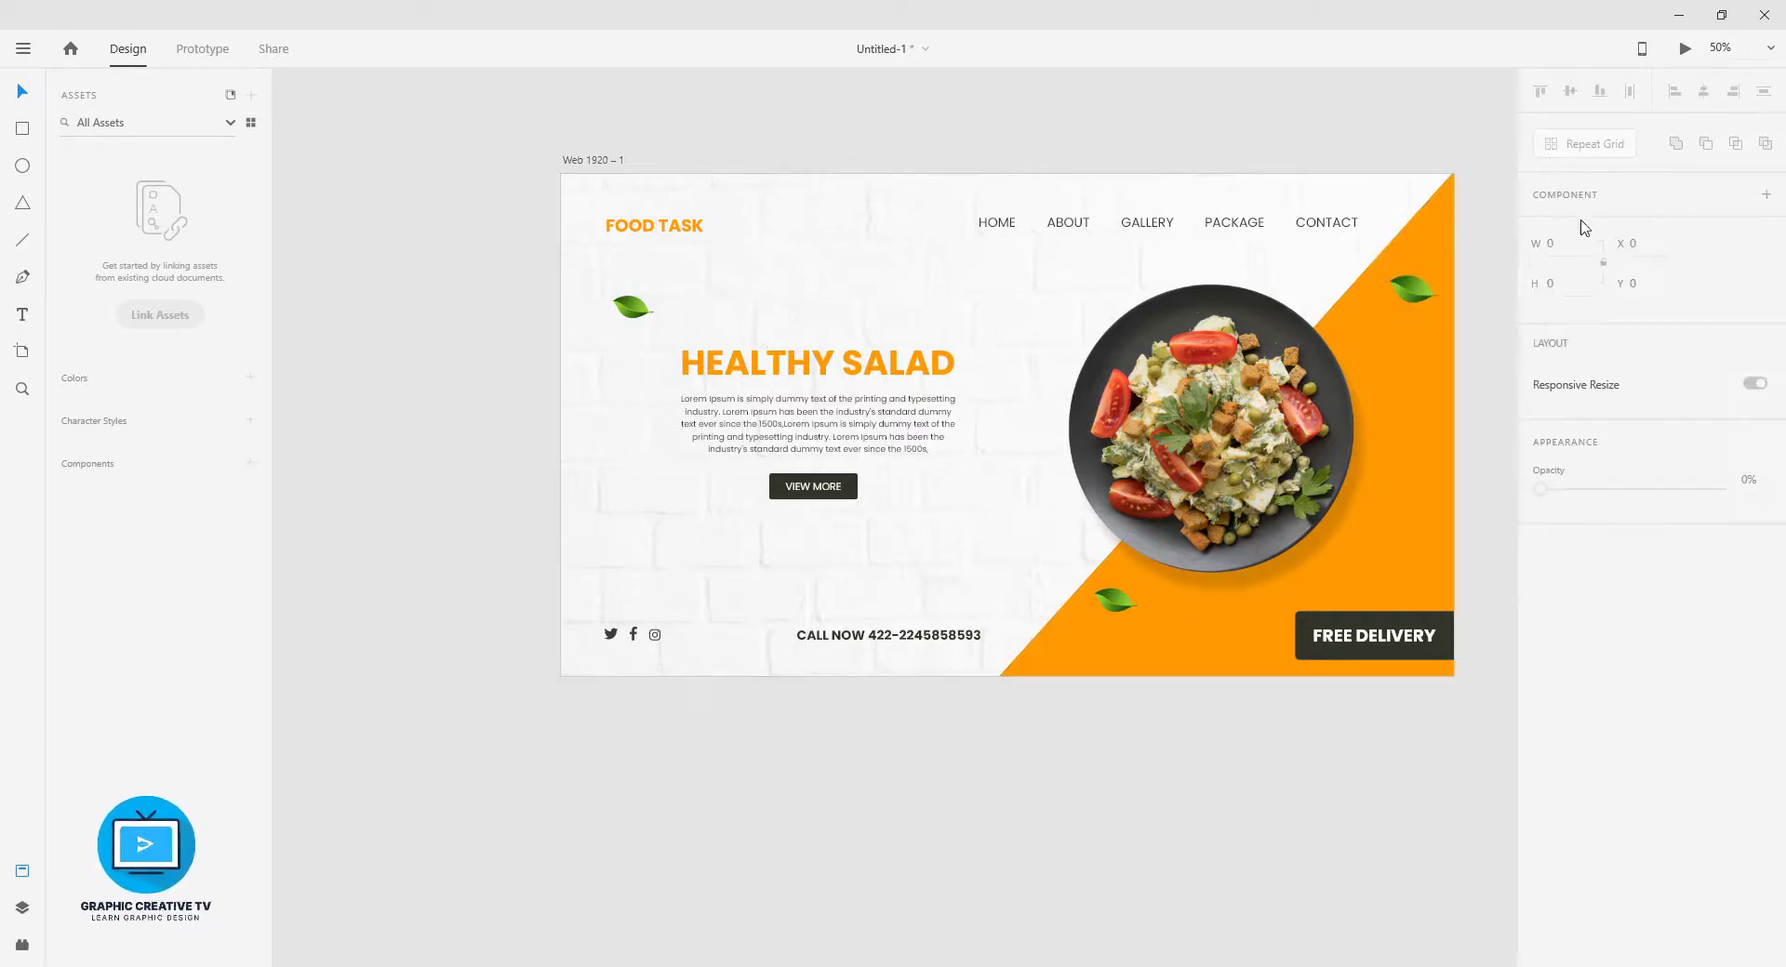
# - Turn the leaf on the orange area into a horizontal scroll group
pyautogui.click(1423, 296)
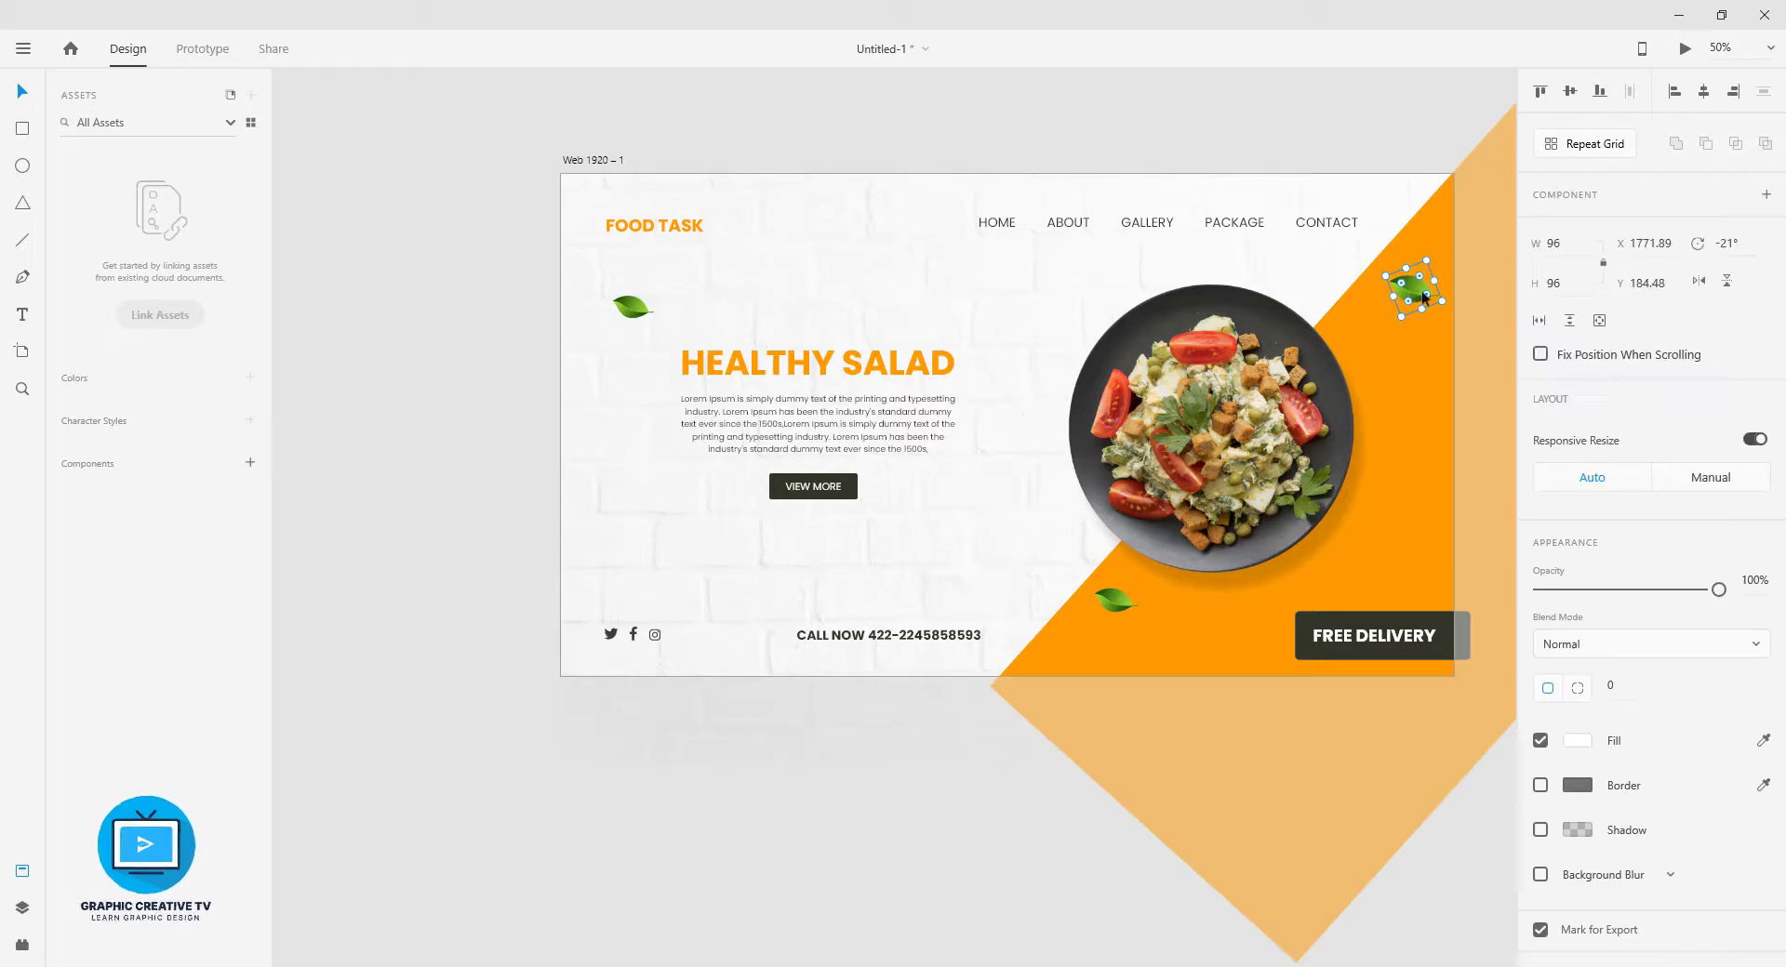
pyautogui.click(1569, 321)
pyautogui.click(1538, 320)
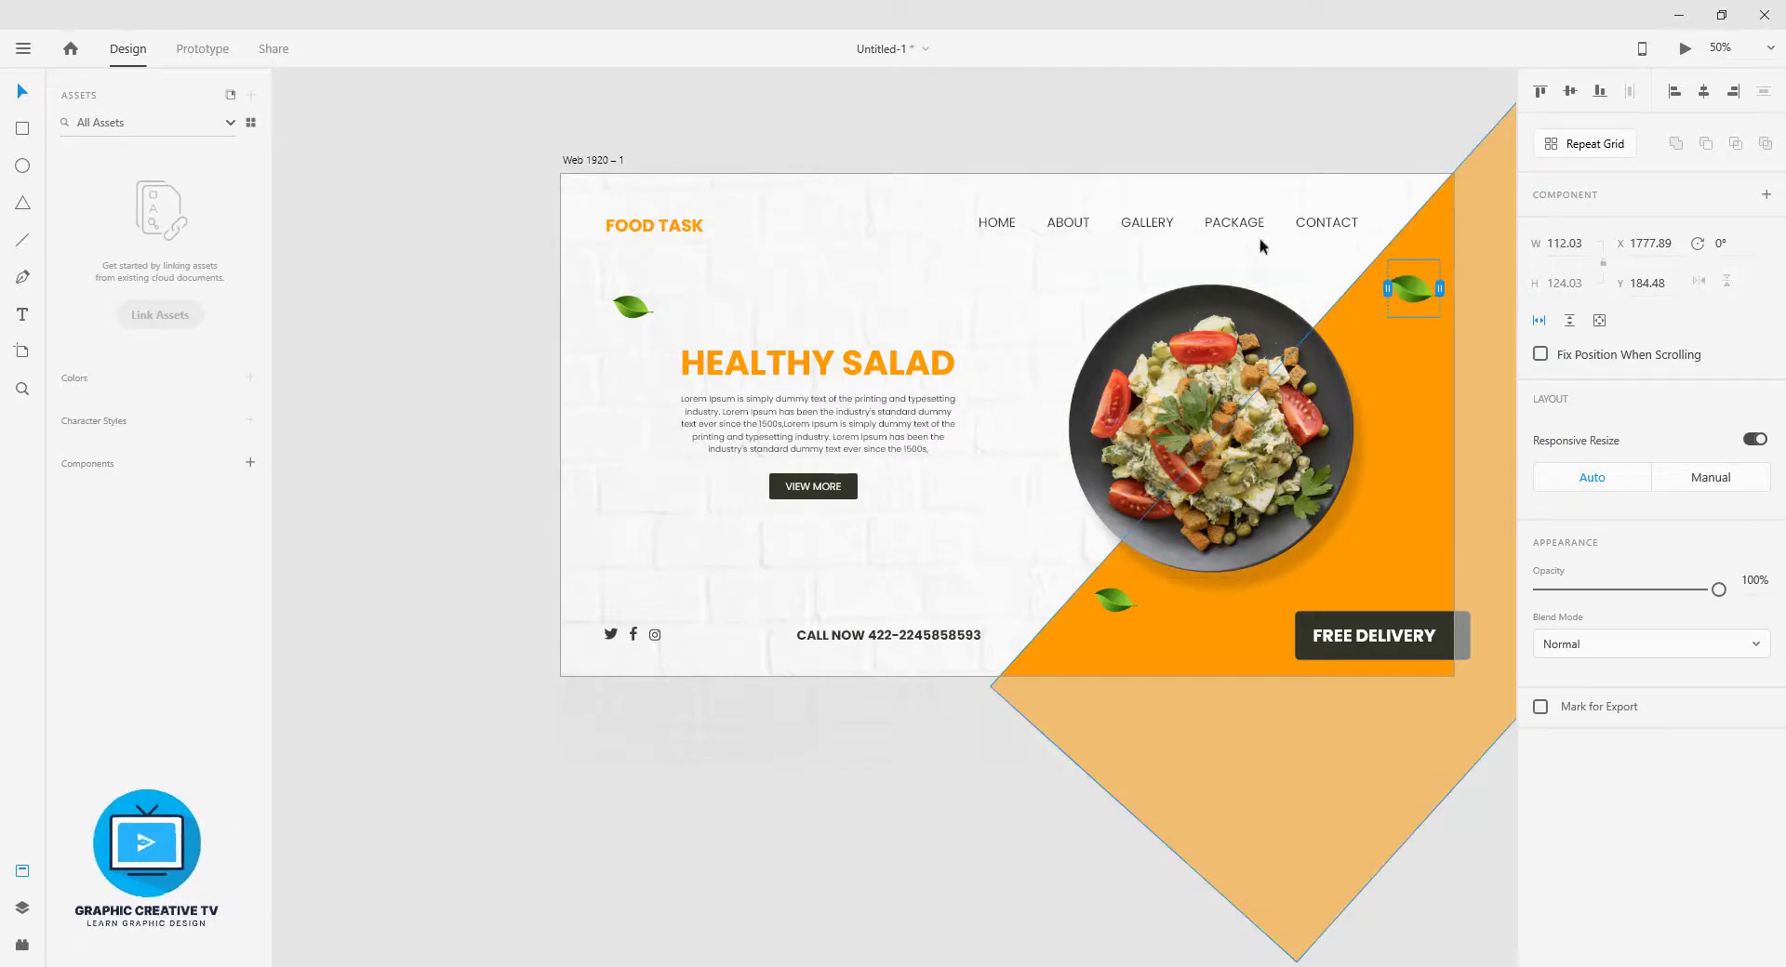
pyautogui.click(1174, 133)
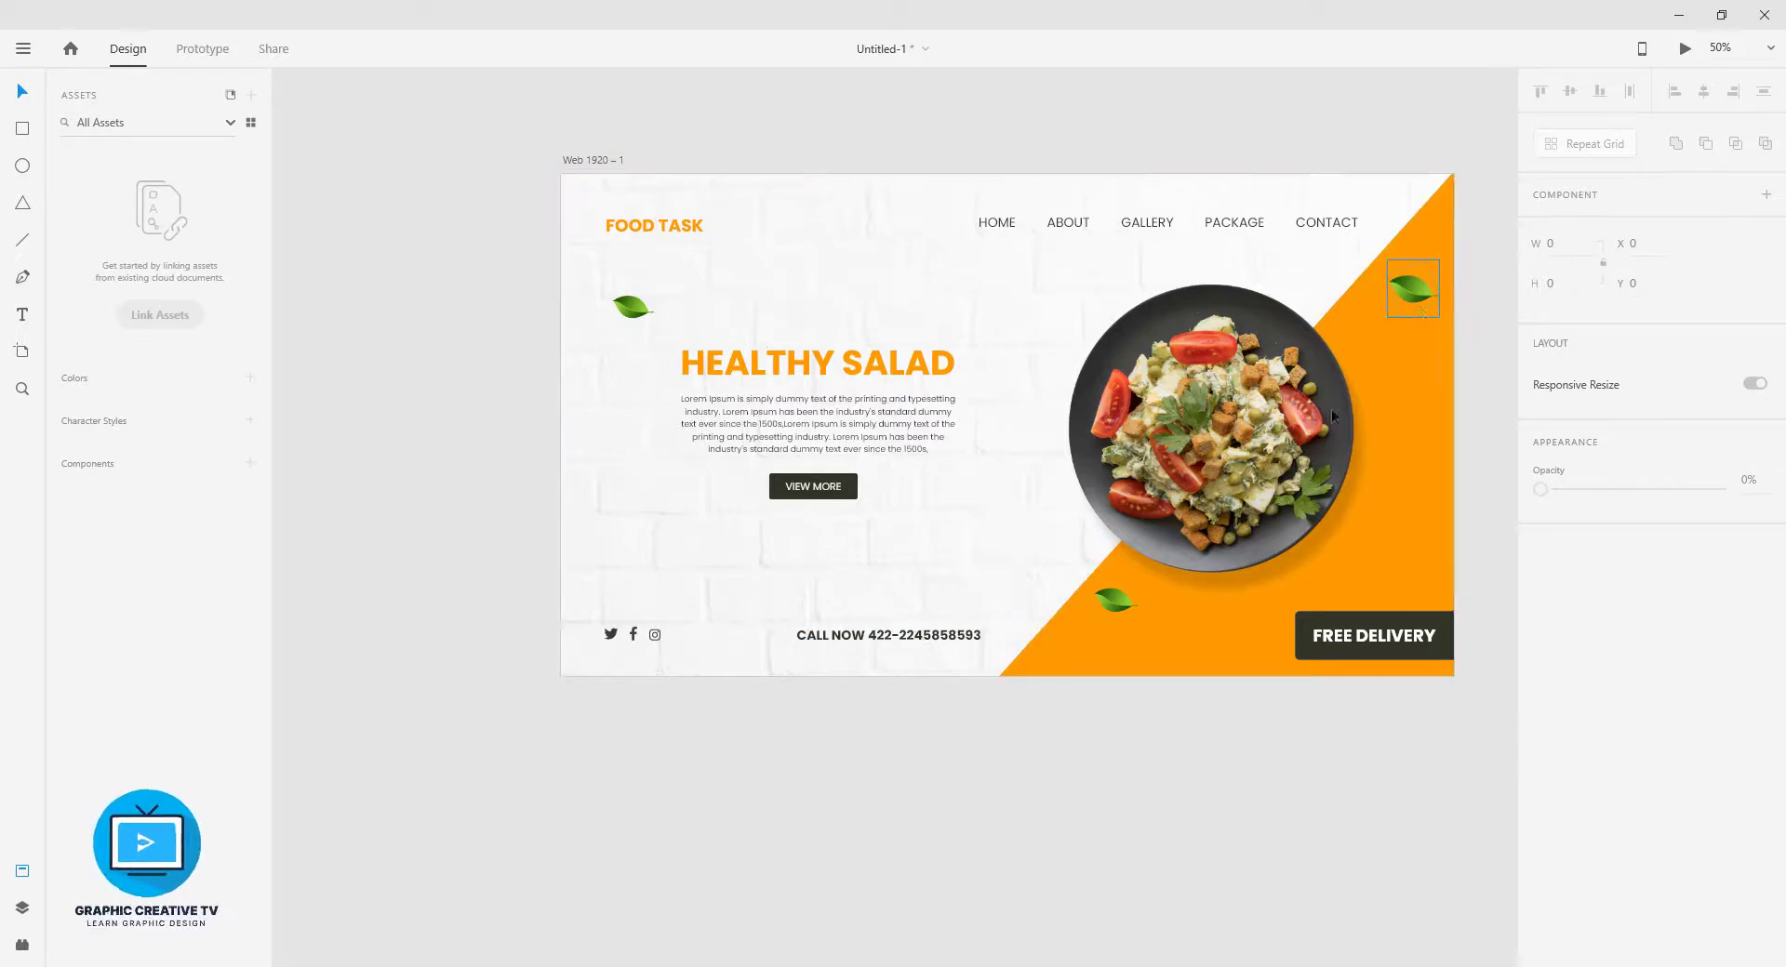
# - Move the leaf below the plate onto the edge of the orange diagonal, at about X 1080, Y 831
pyautogui.moveTo(1116, 612); pyautogui.dragTo(1083, 598)
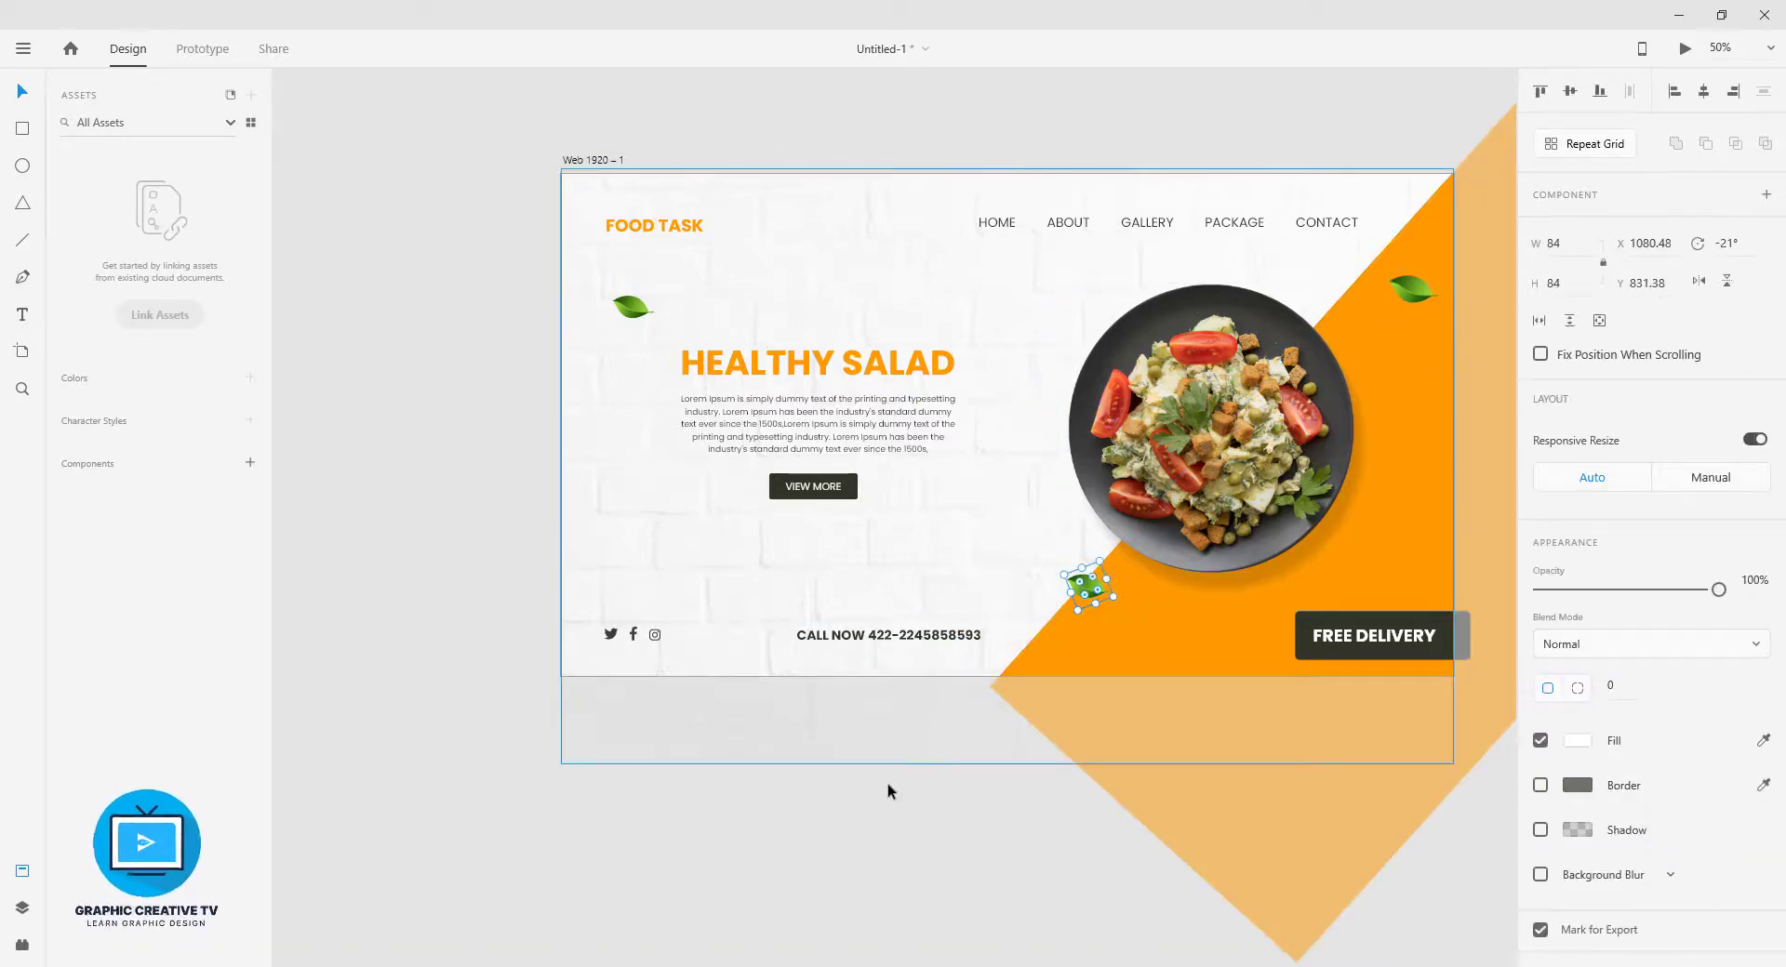
pyautogui.click(907, 812)
# - Try a shadow on the orange diagonal shape with Y offsets from 21 down to -21
pyautogui.click(1265, 670)
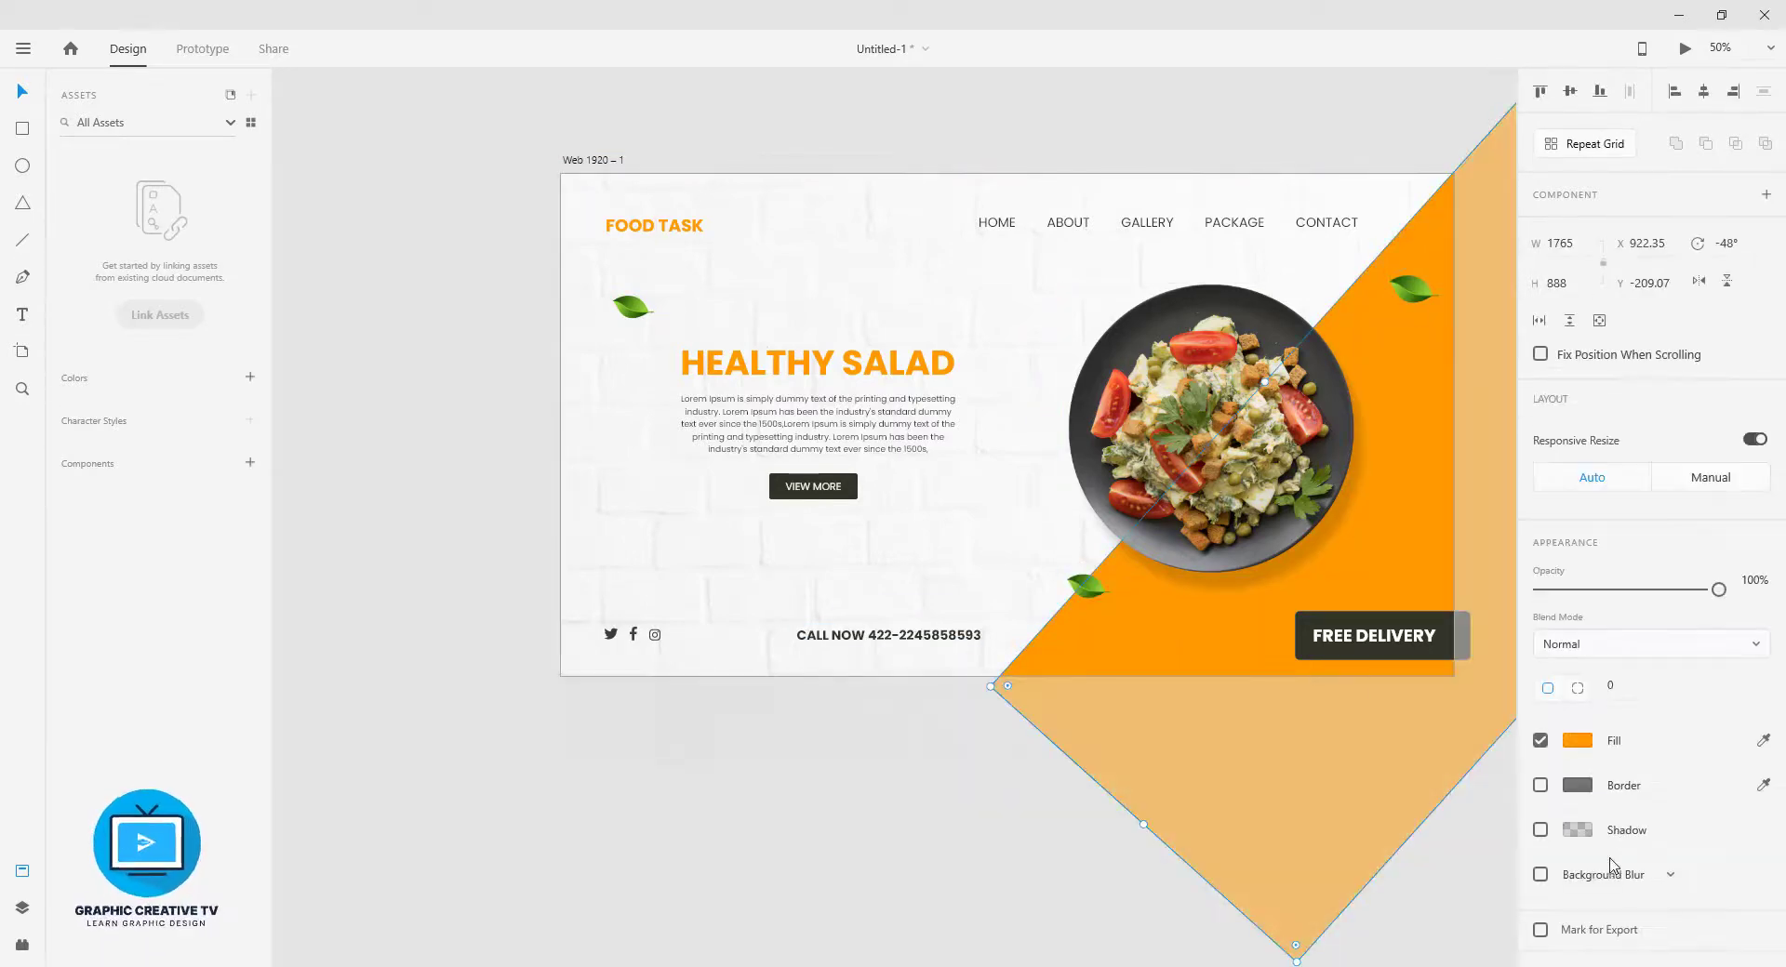
pyautogui.click(1540, 835)
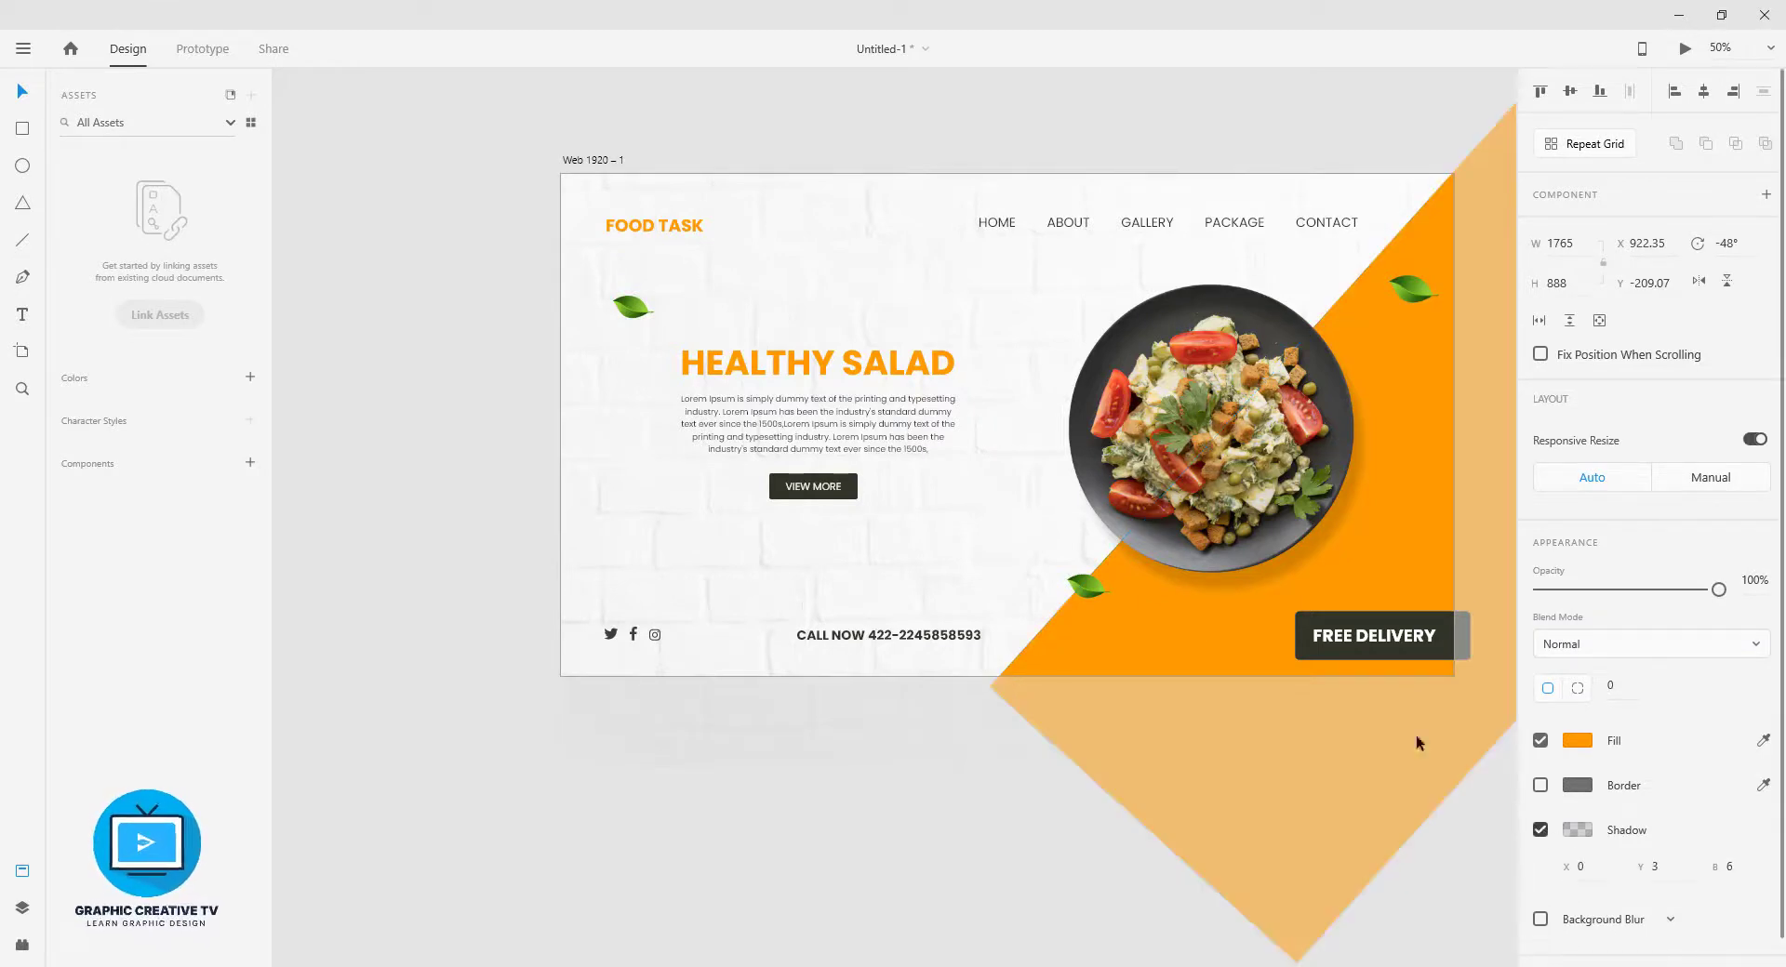
pyautogui.moveTo(1415, 743); pyautogui.dragTo(1272, 724)
pyautogui.hotkey('ctrl', 'z')
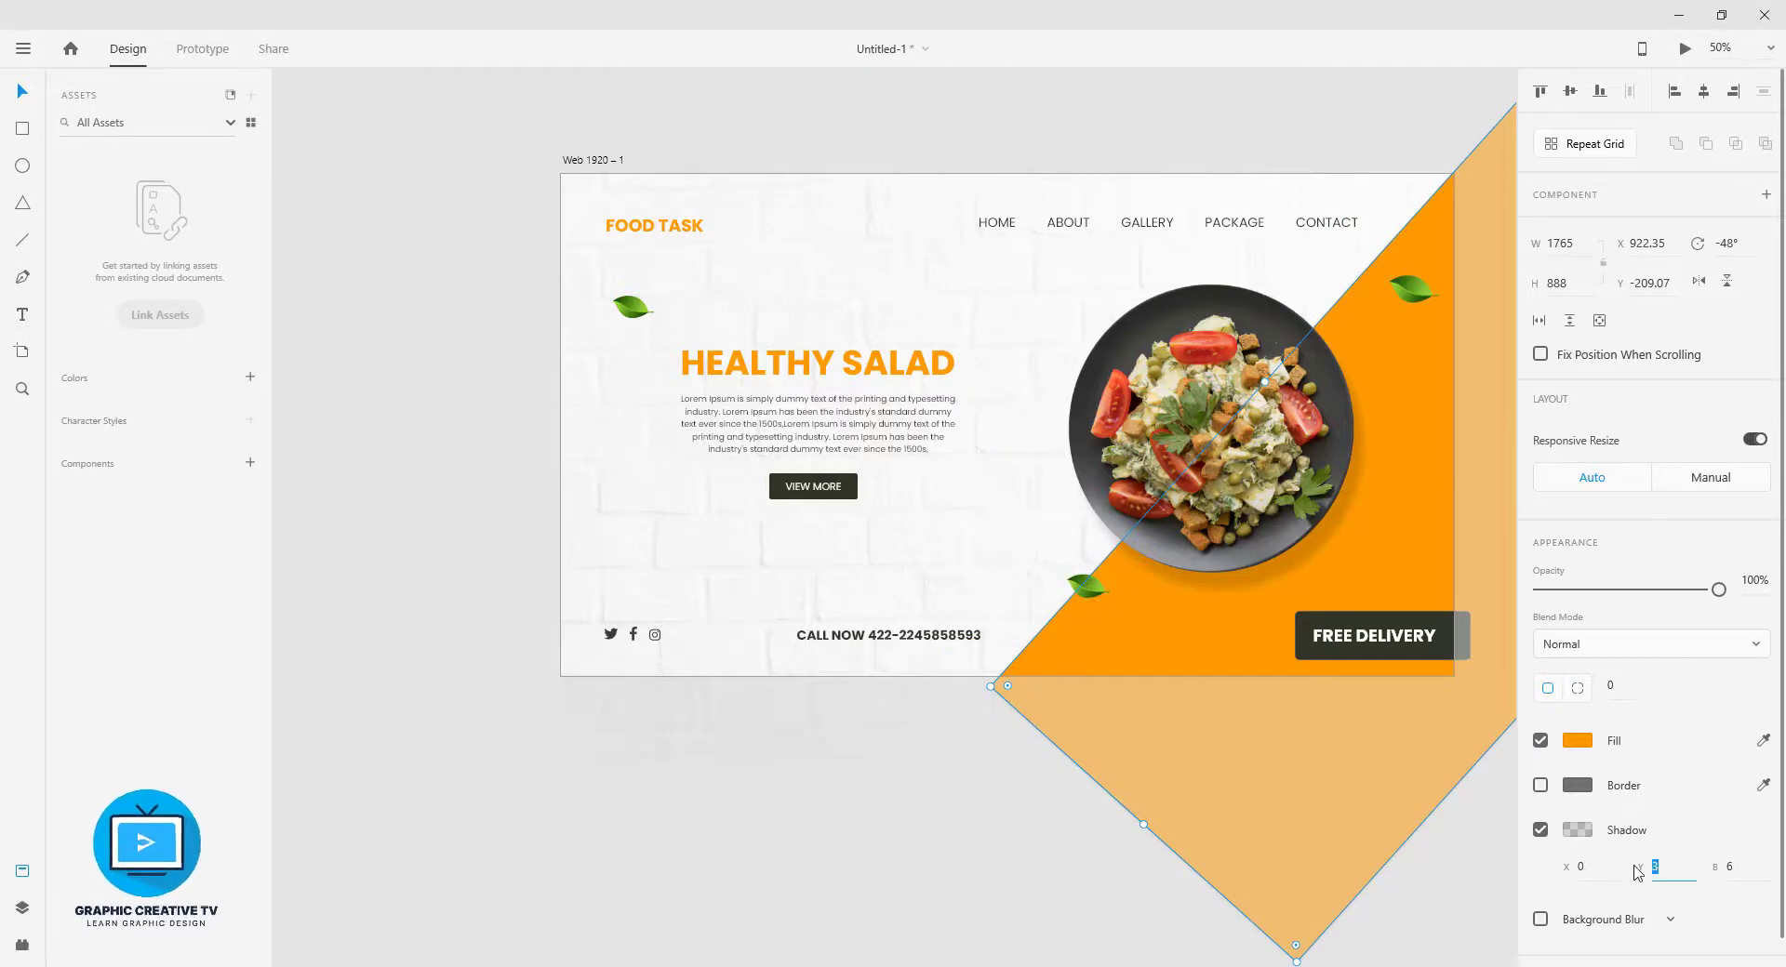
pyautogui.press('Up')
pyautogui.press('Up')
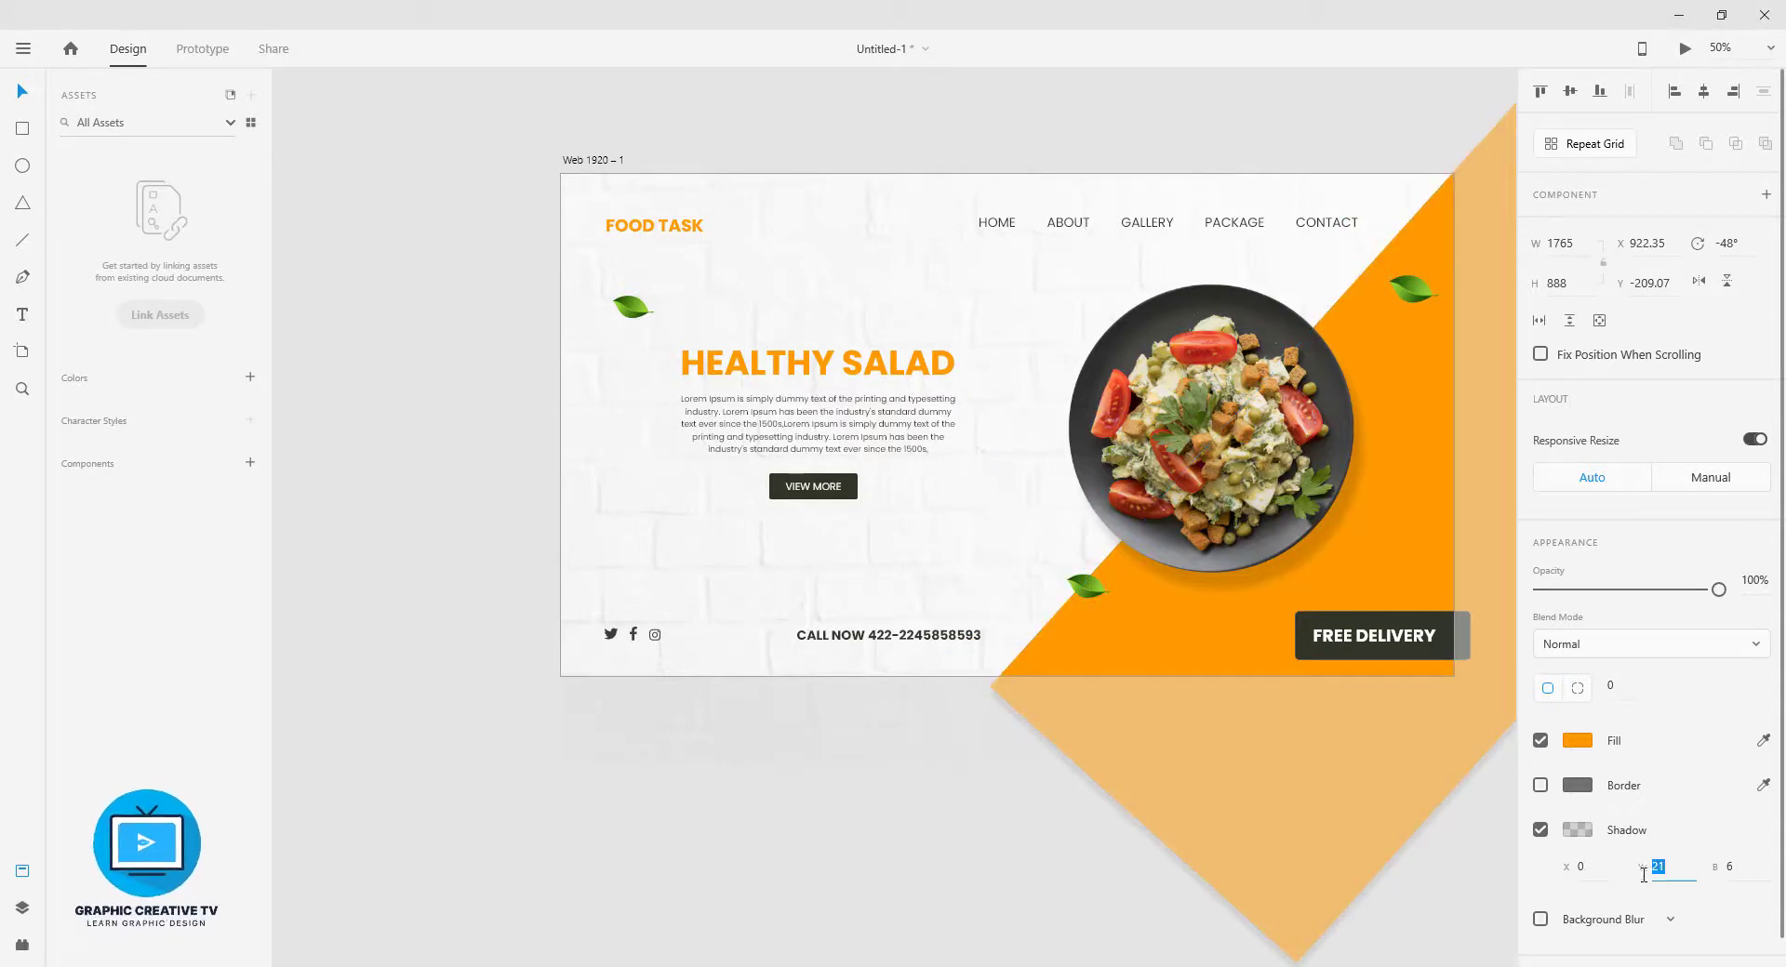
pyautogui.press('Down')
pyautogui.press('Down')
pyautogui.press('Down')
pyautogui.press('Down')
pyautogui.press('Down')
pyautogui.press('Down')
pyautogui.press('Down')
pyautogui.press('Down')
pyautogui.press('Down')
pyautogui.press('Down')
pyautogui.press('Down')
pyautogui.press('Down')
pyautogui.press('Down')
pyautogui.press('Down')
pyautogui.press('Down')
pyautogui.press('Down')
pyautogui.press('Down')
pyautogui.press('Down')
pyautogui.press('Down')
pyautogui.press('Down')
pyautogui.press('Down')
pyautogui.press('Down')
pyautogui.press('Down')
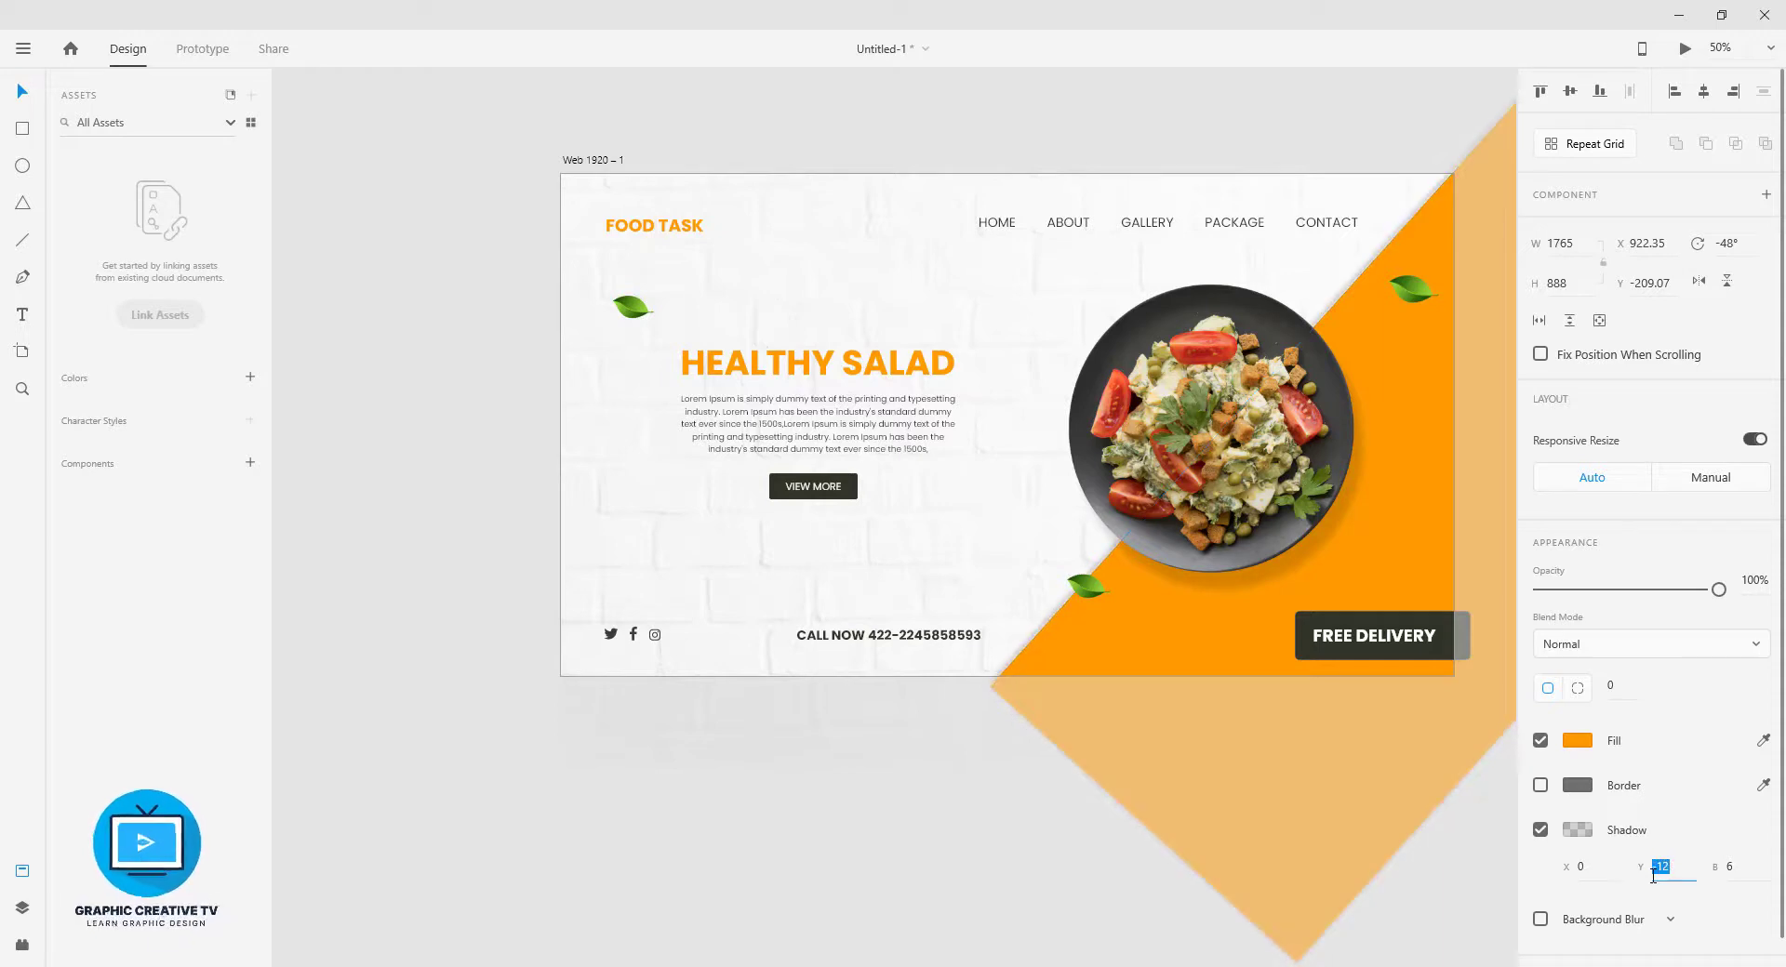
pyautogui.press('Up')
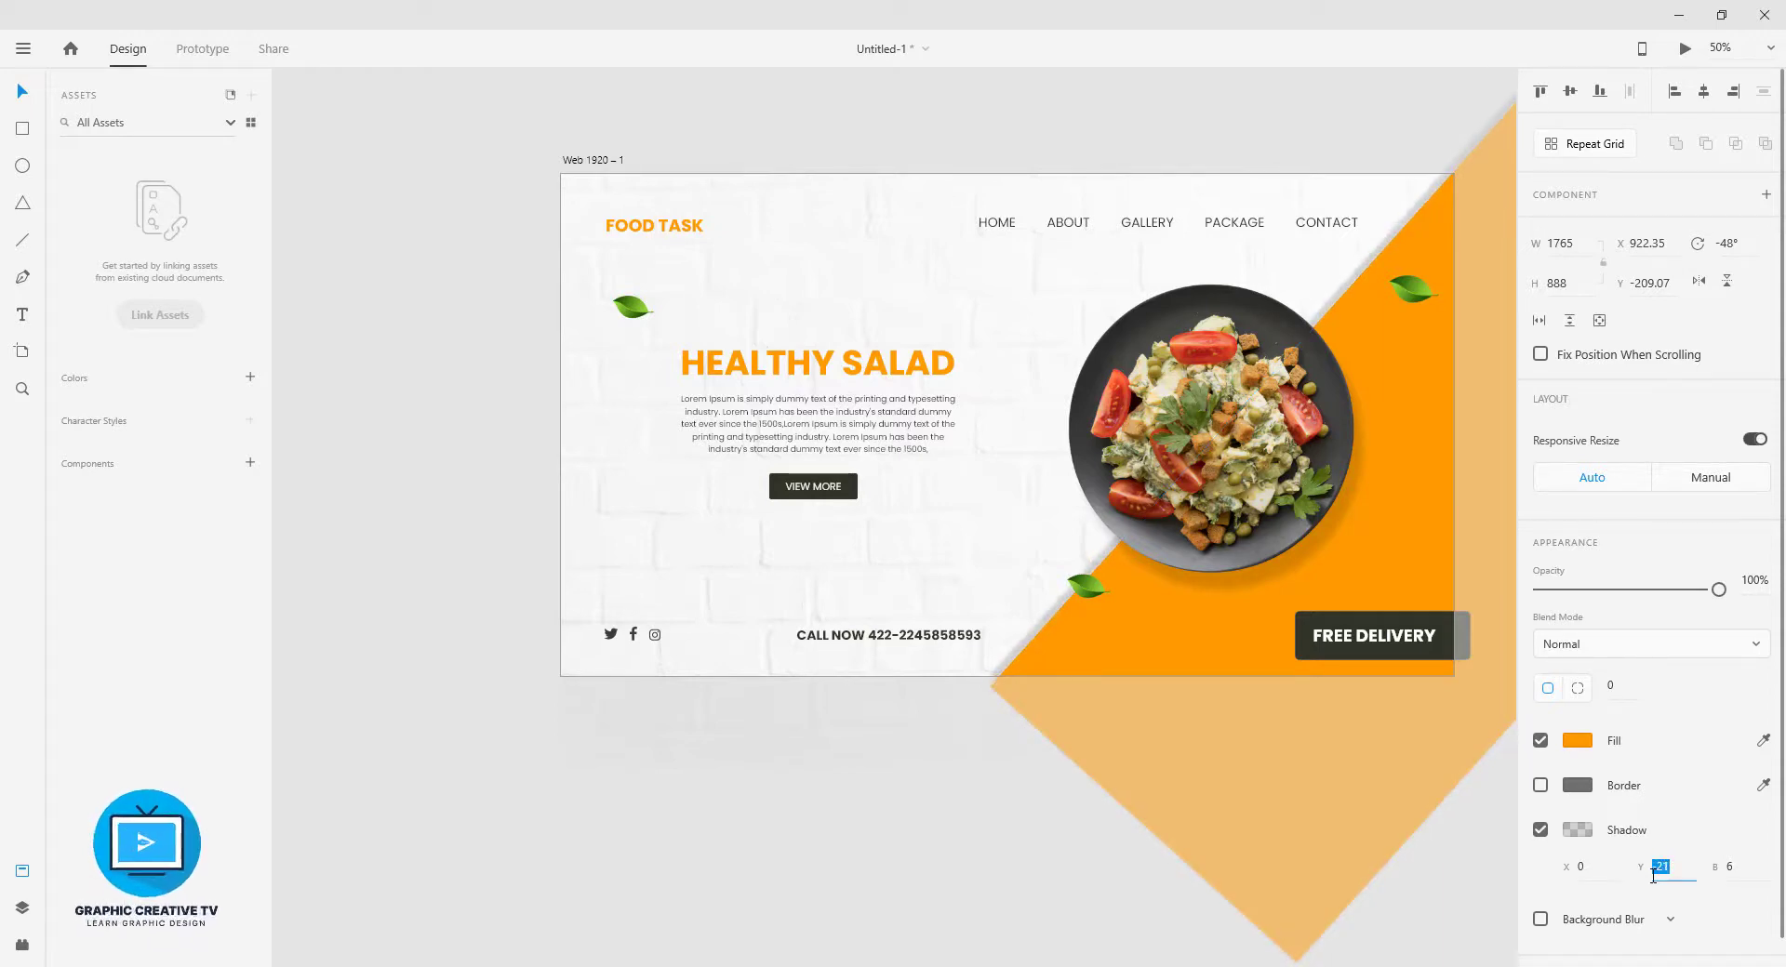
pyautogui.click(1540, 830)
pyautogui.click(734, 783)
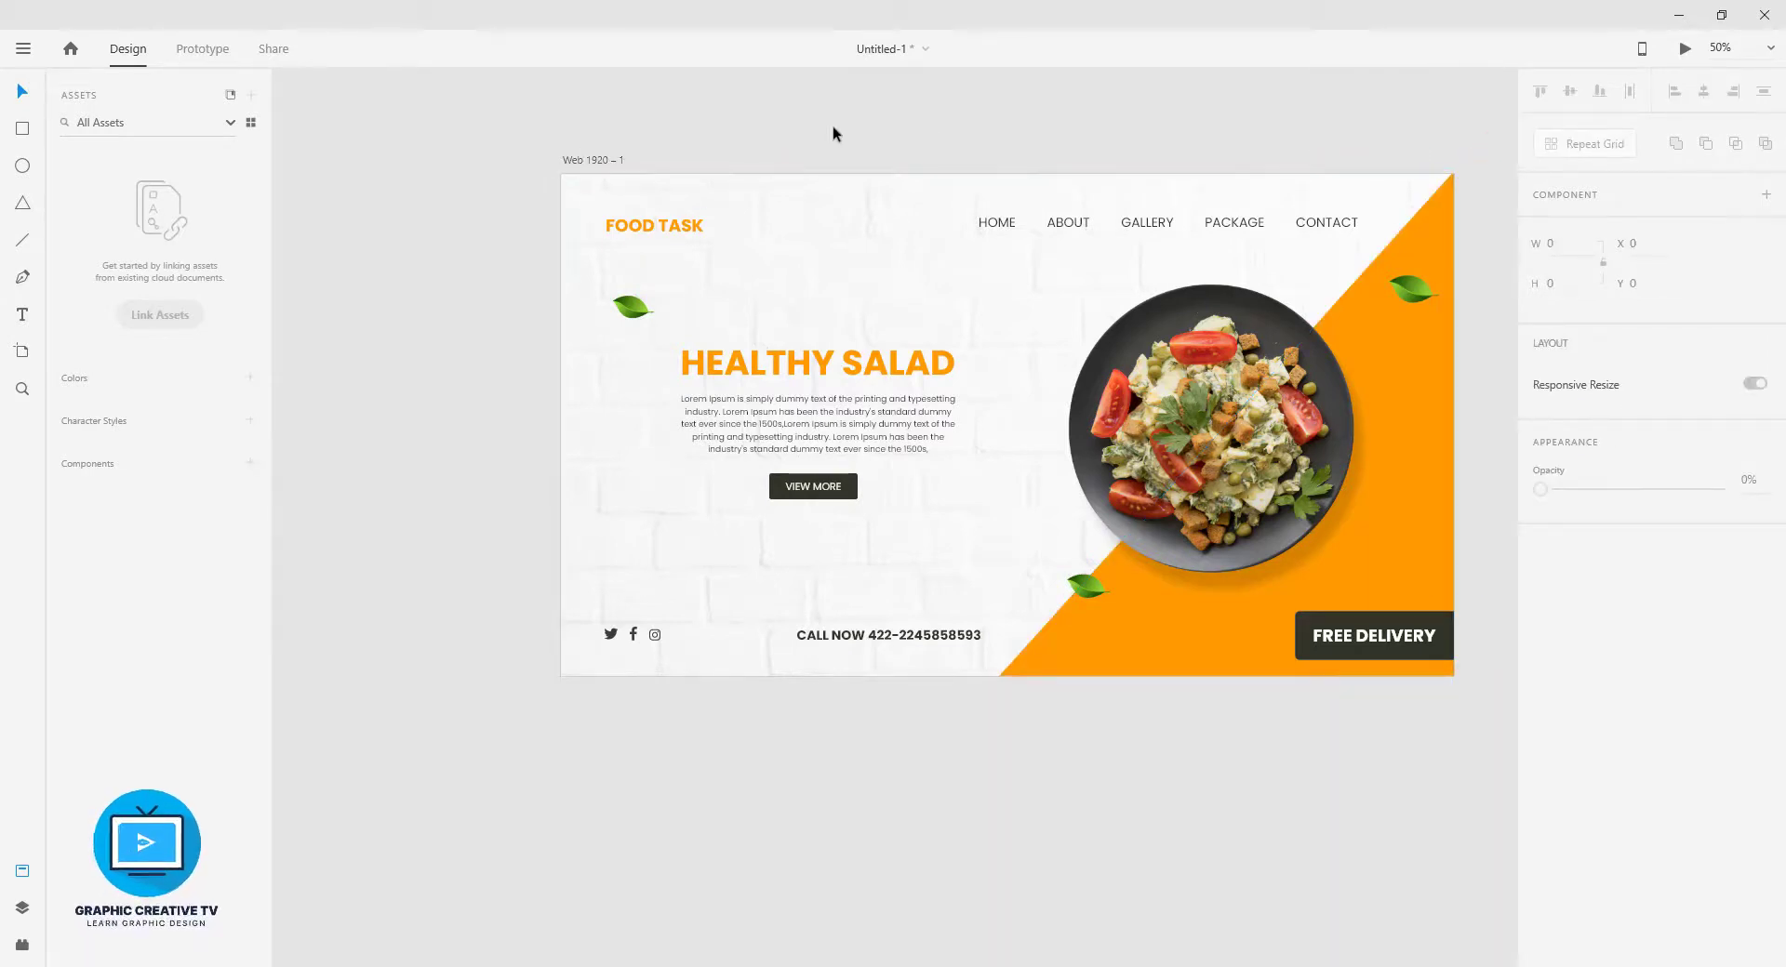
# - Nudge the HEALTHY SALAD heading and the paragraph below it up slightly
pyautogui.click(784, 372)
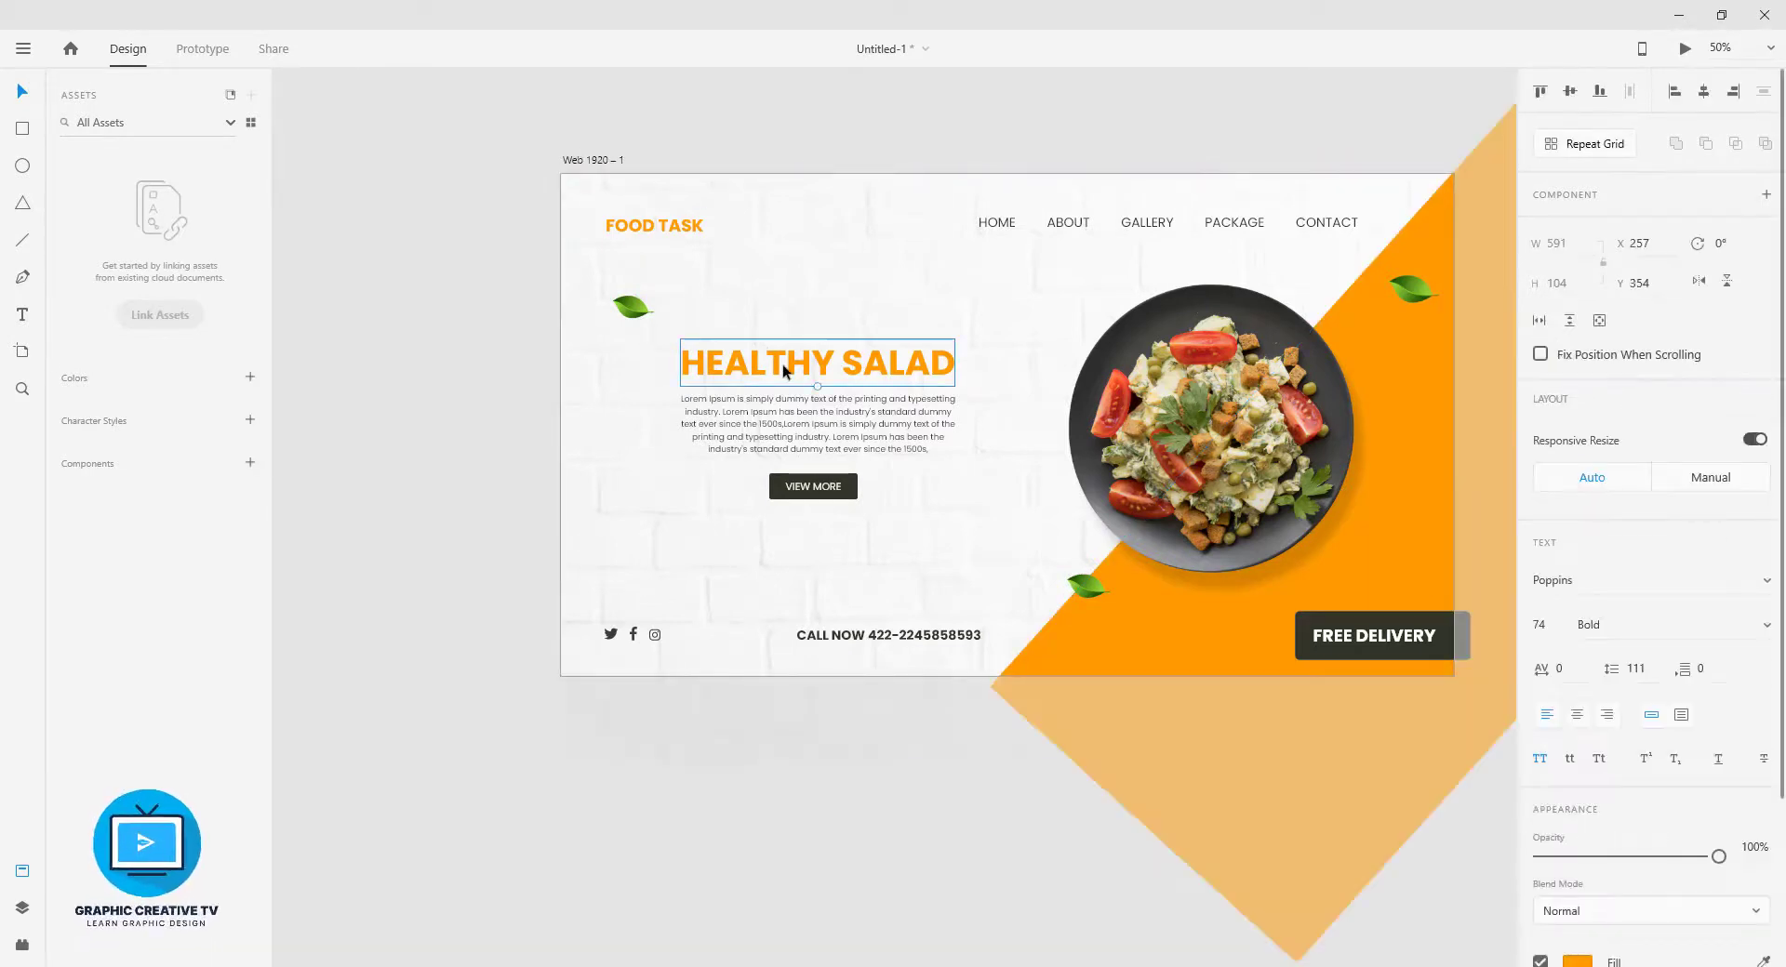
pyautogui.click(824, 430)
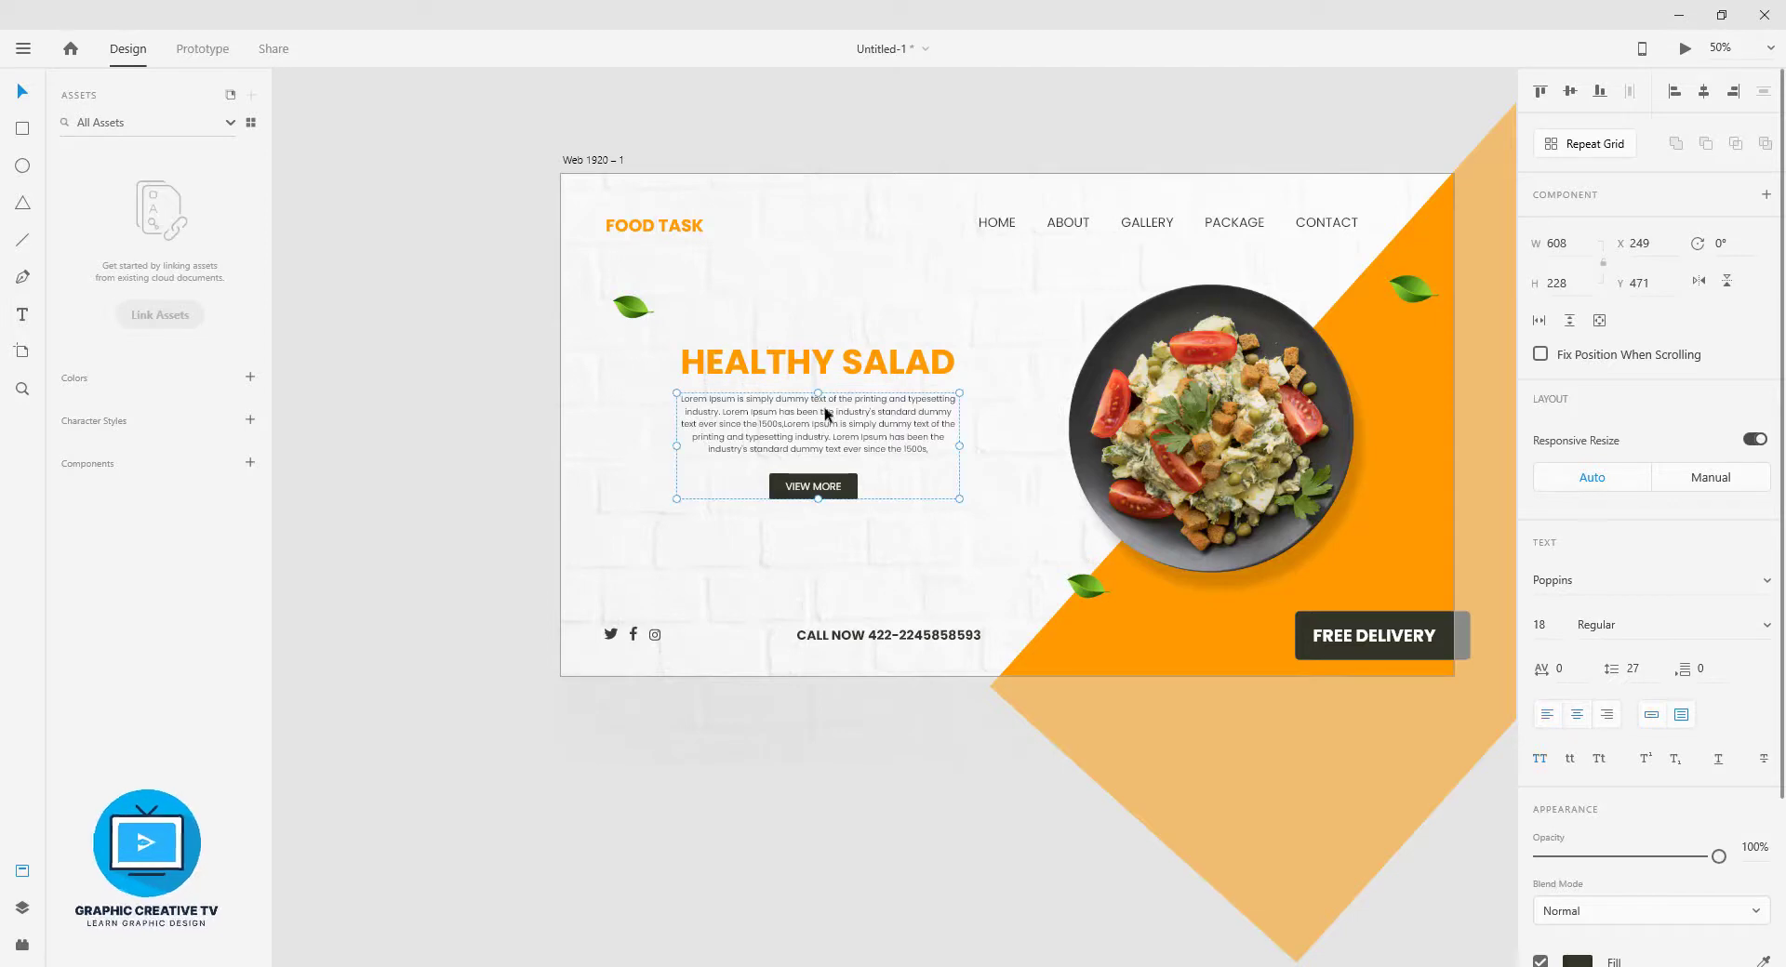
pyautogui.moveTo(826, 415); pyautogui.dragTo(826, 414)
pyautogui.click(1305, 134)
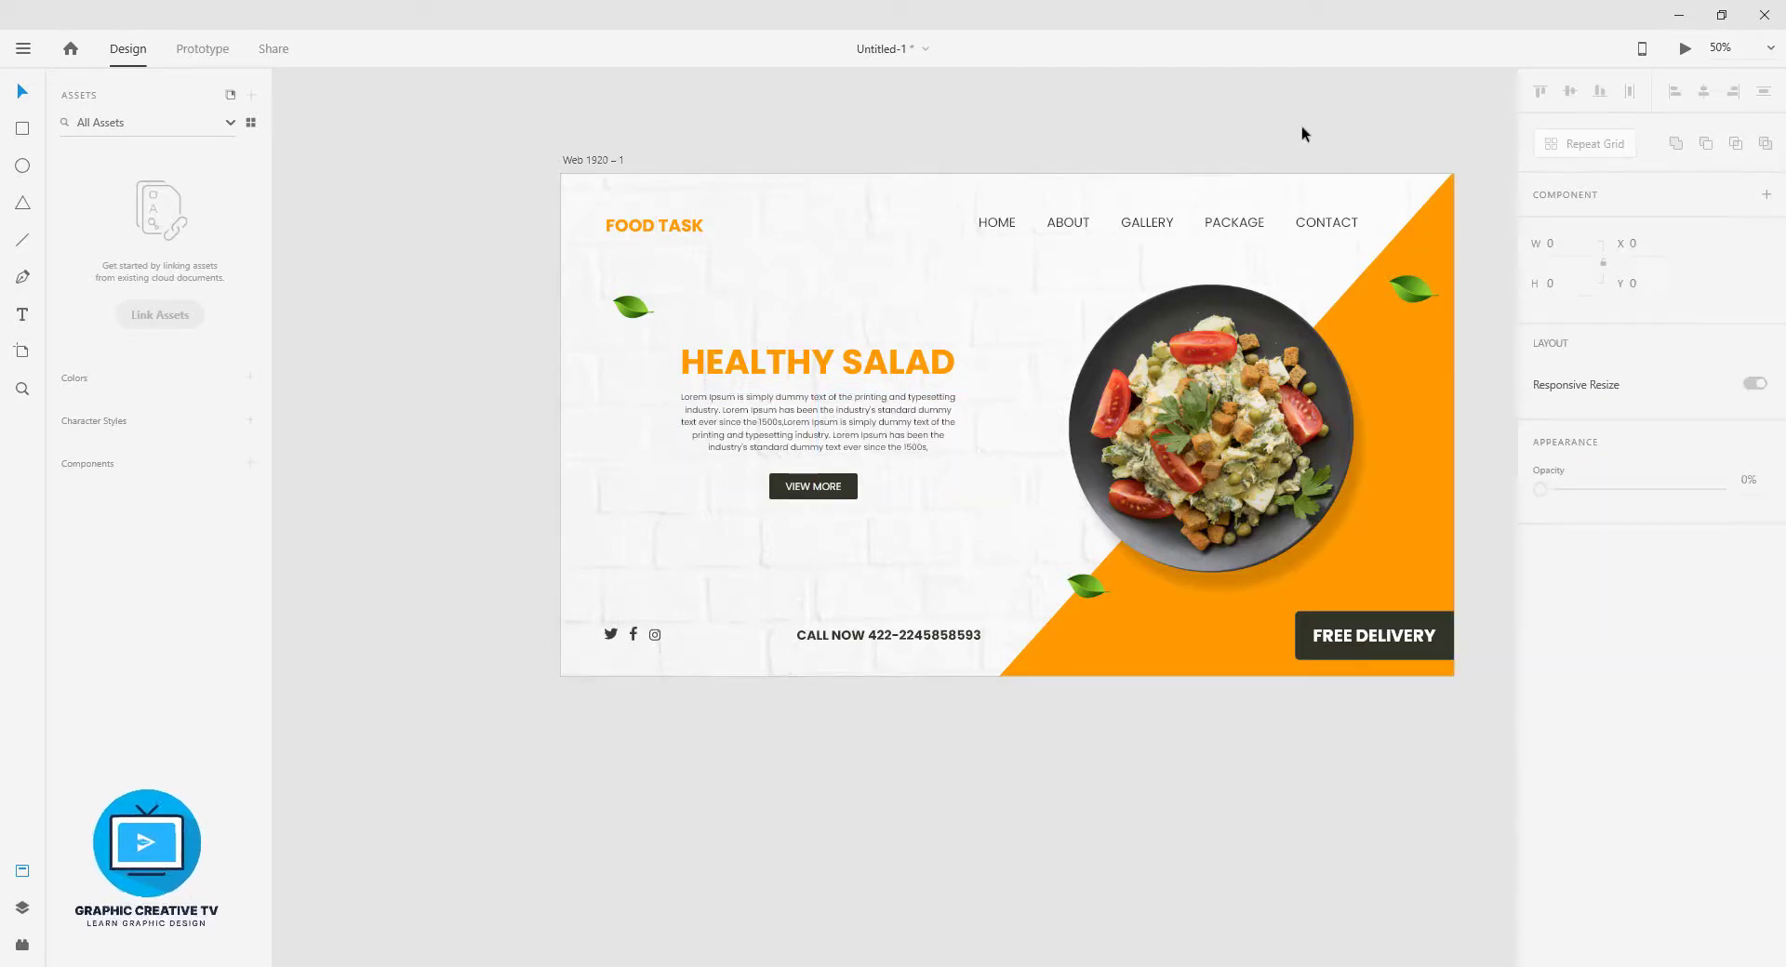
# - Preview the salad page in the preview window and return to the design
pyautogui.click(1684, 47)
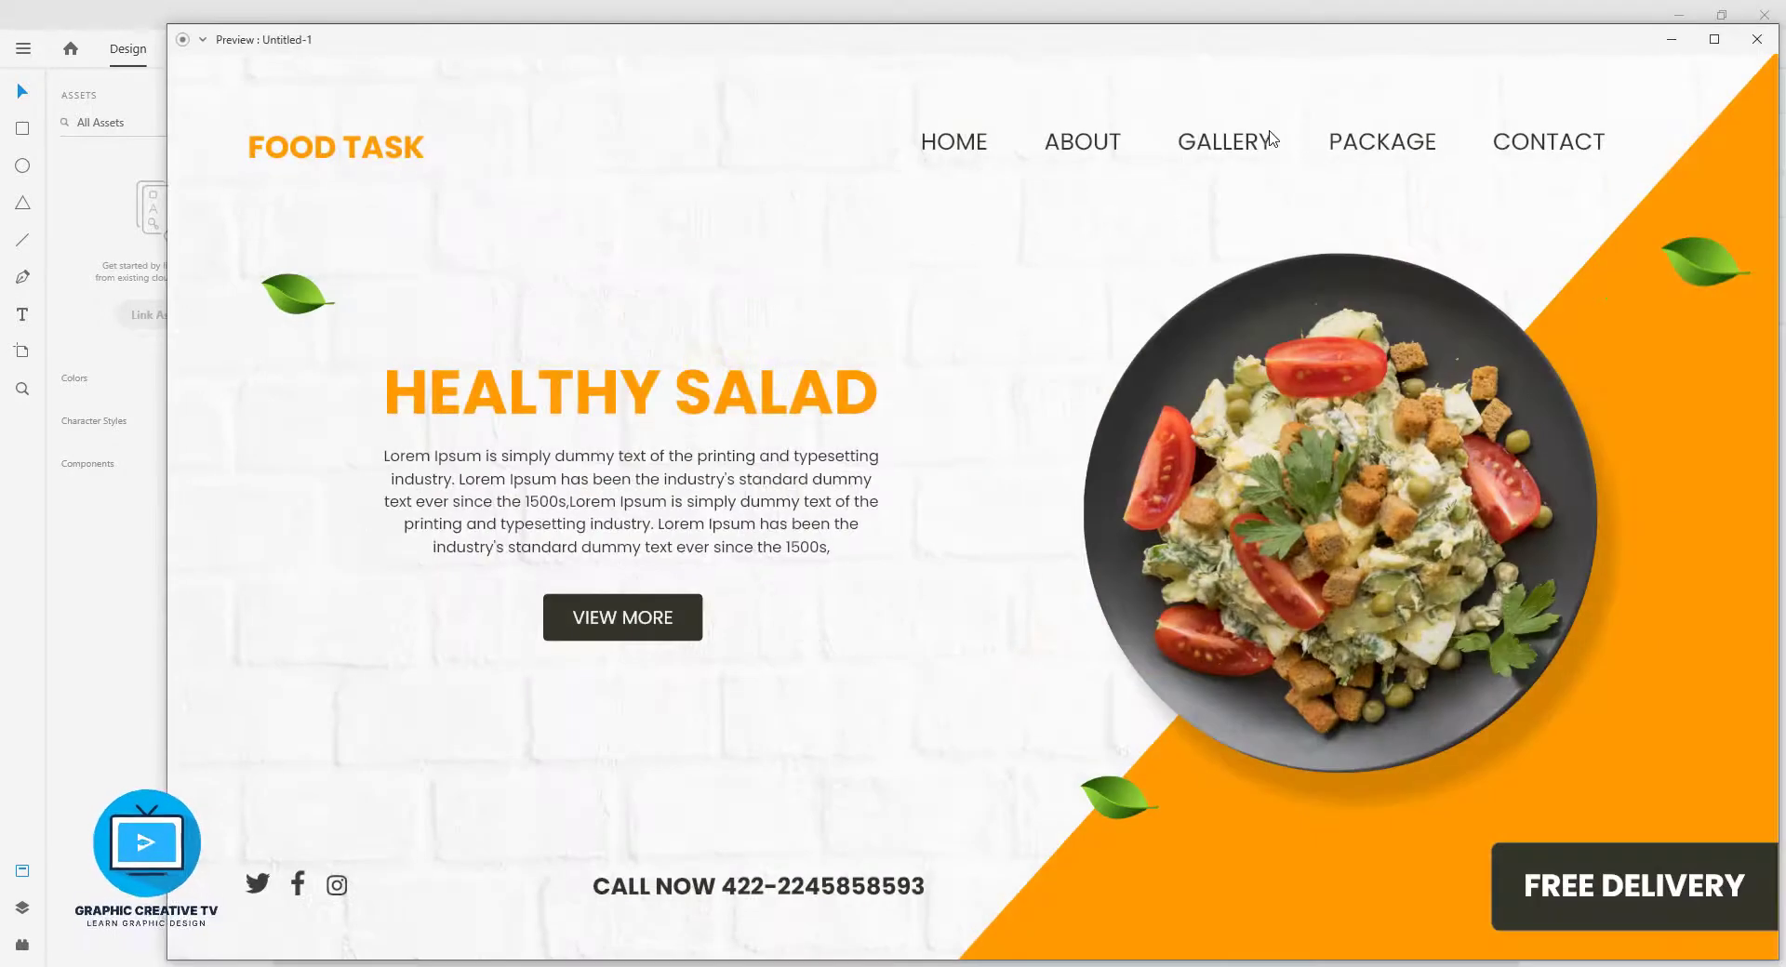
pyautogui.moveTo(1602, 48); pyautogui.dragTo(1433, 51)
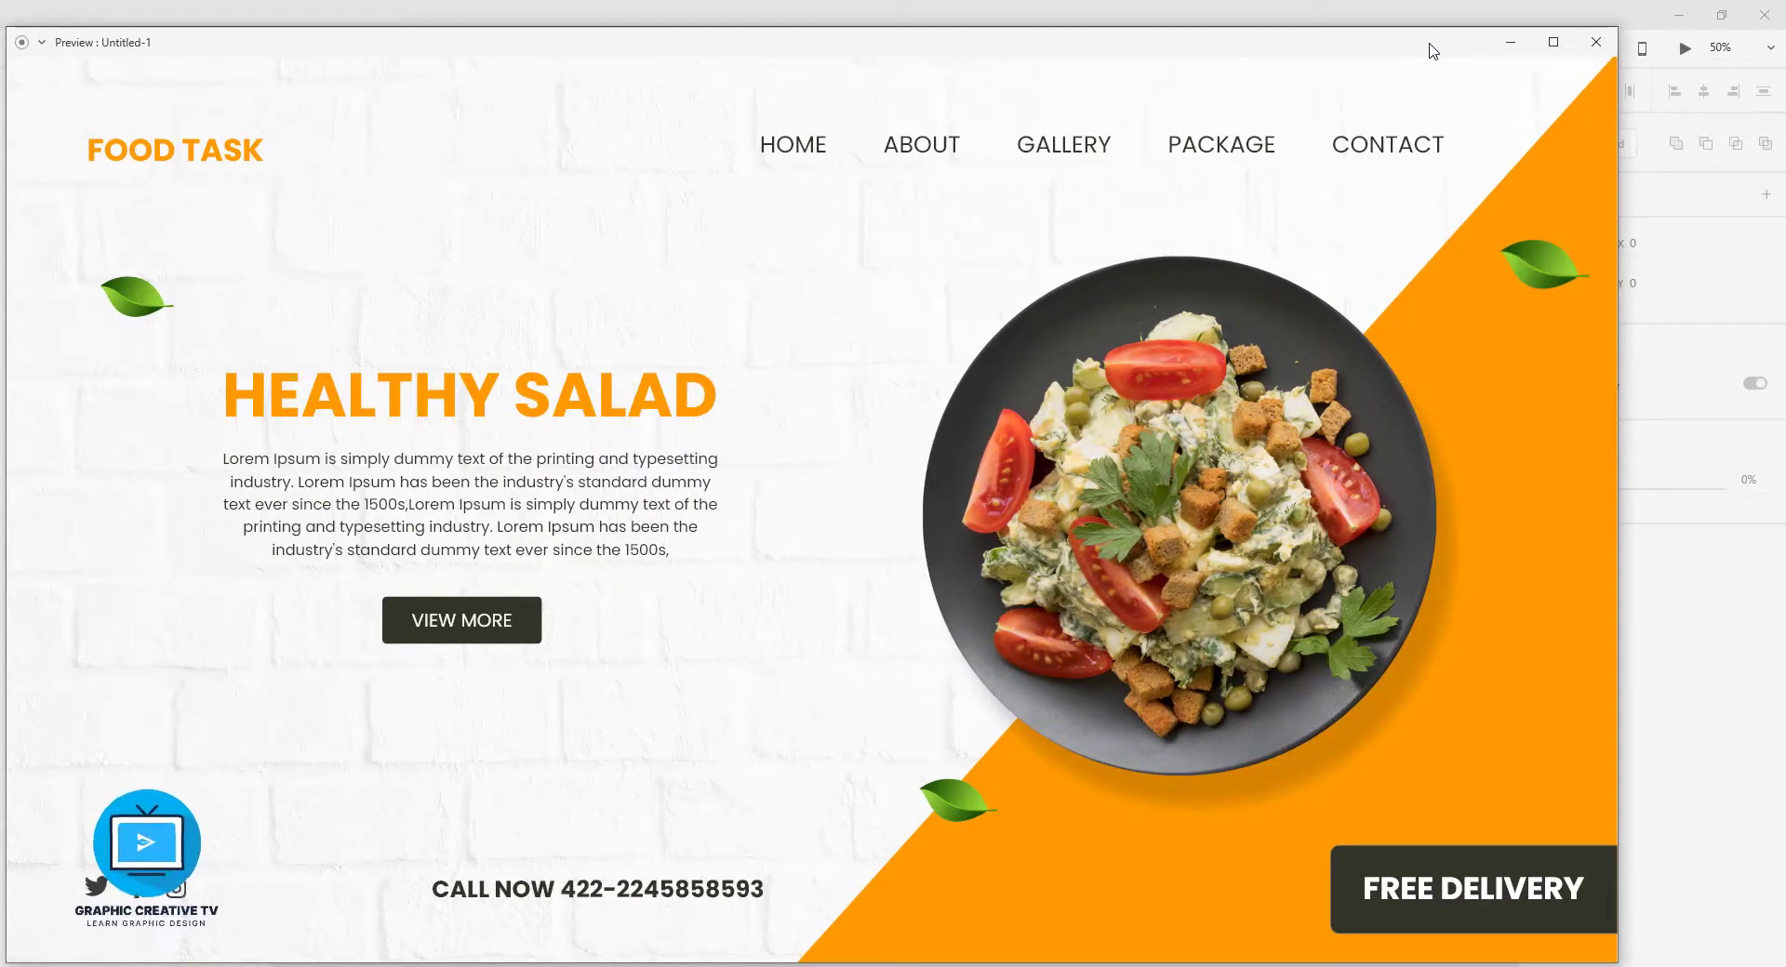
pyautogui.click(1517, 41)
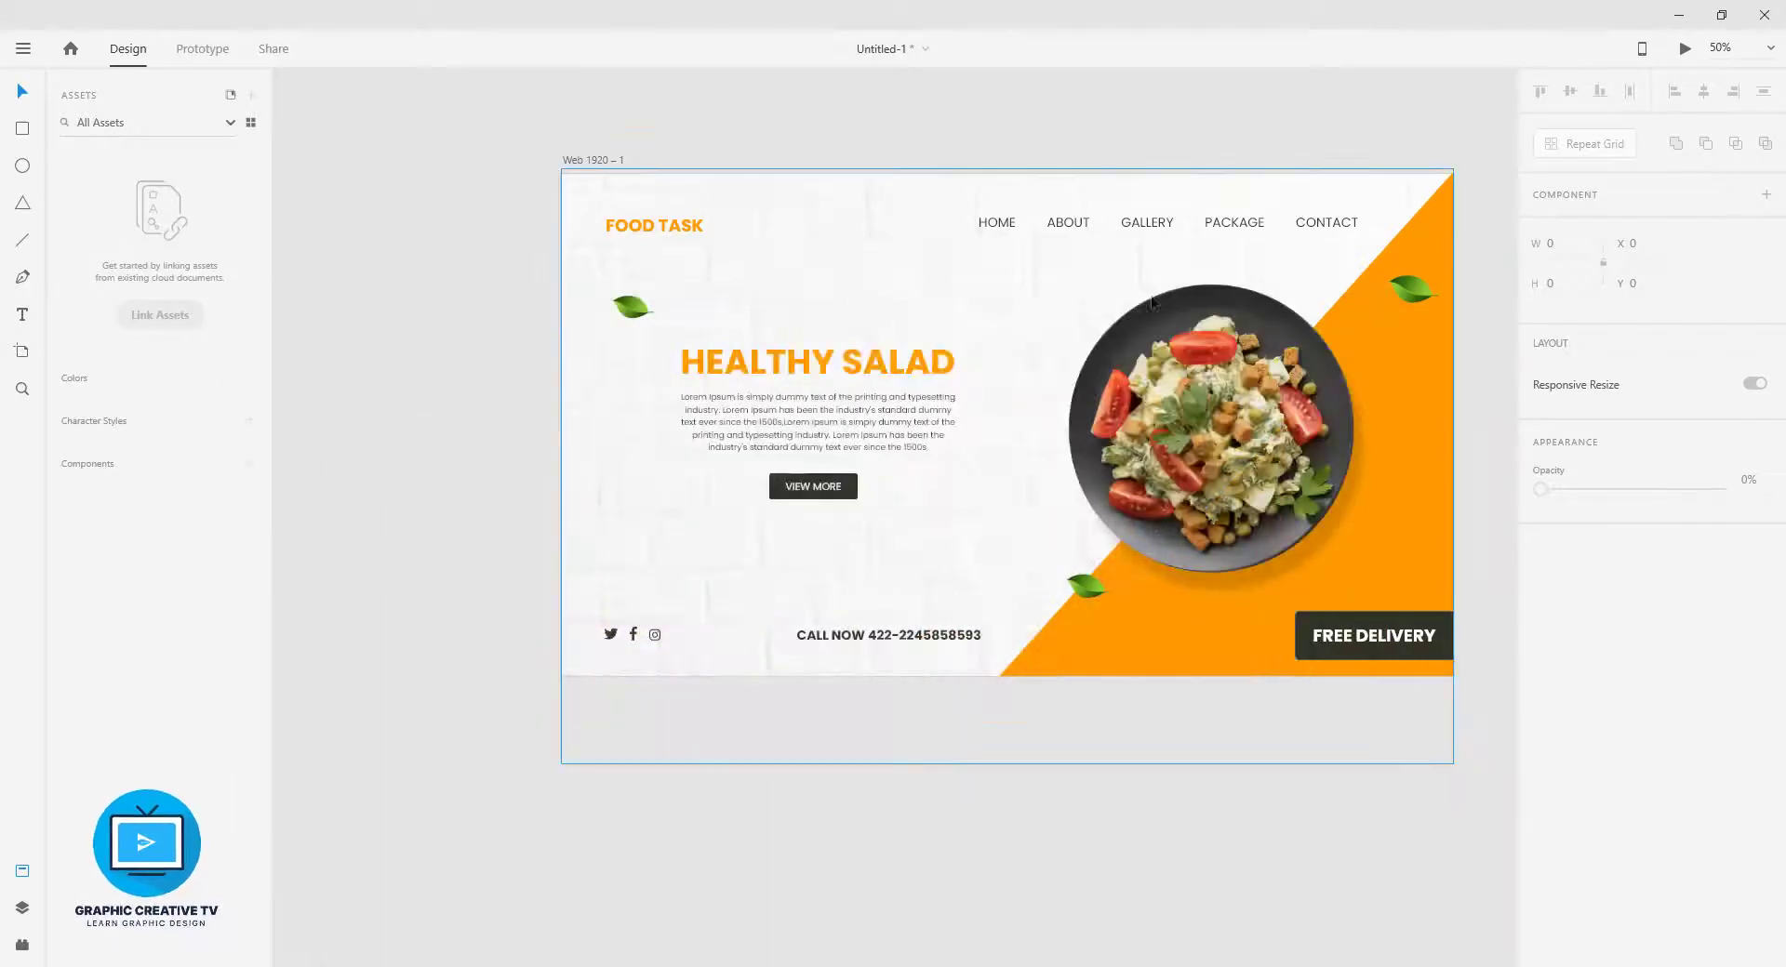
# - Try to fill the leaf above the heading with the dark colour sampled from the FREE DELIVERY badge
pyautogui.click(630, 312)
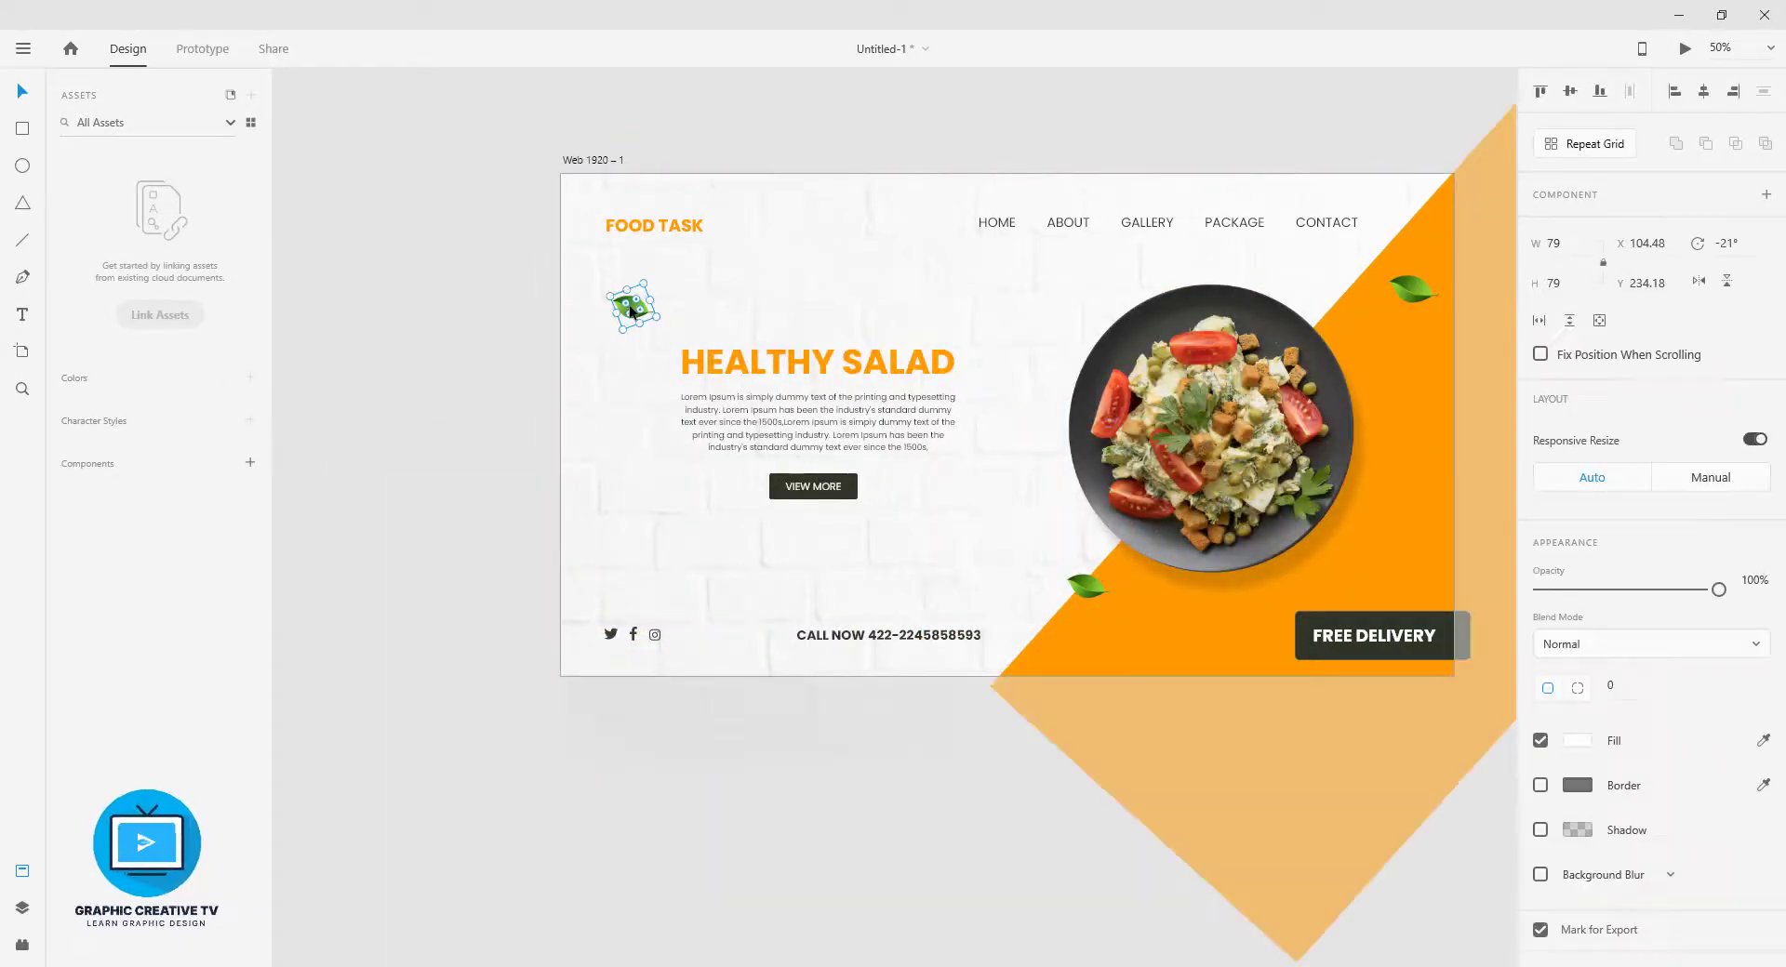
pyautogui.click(1577, 743)
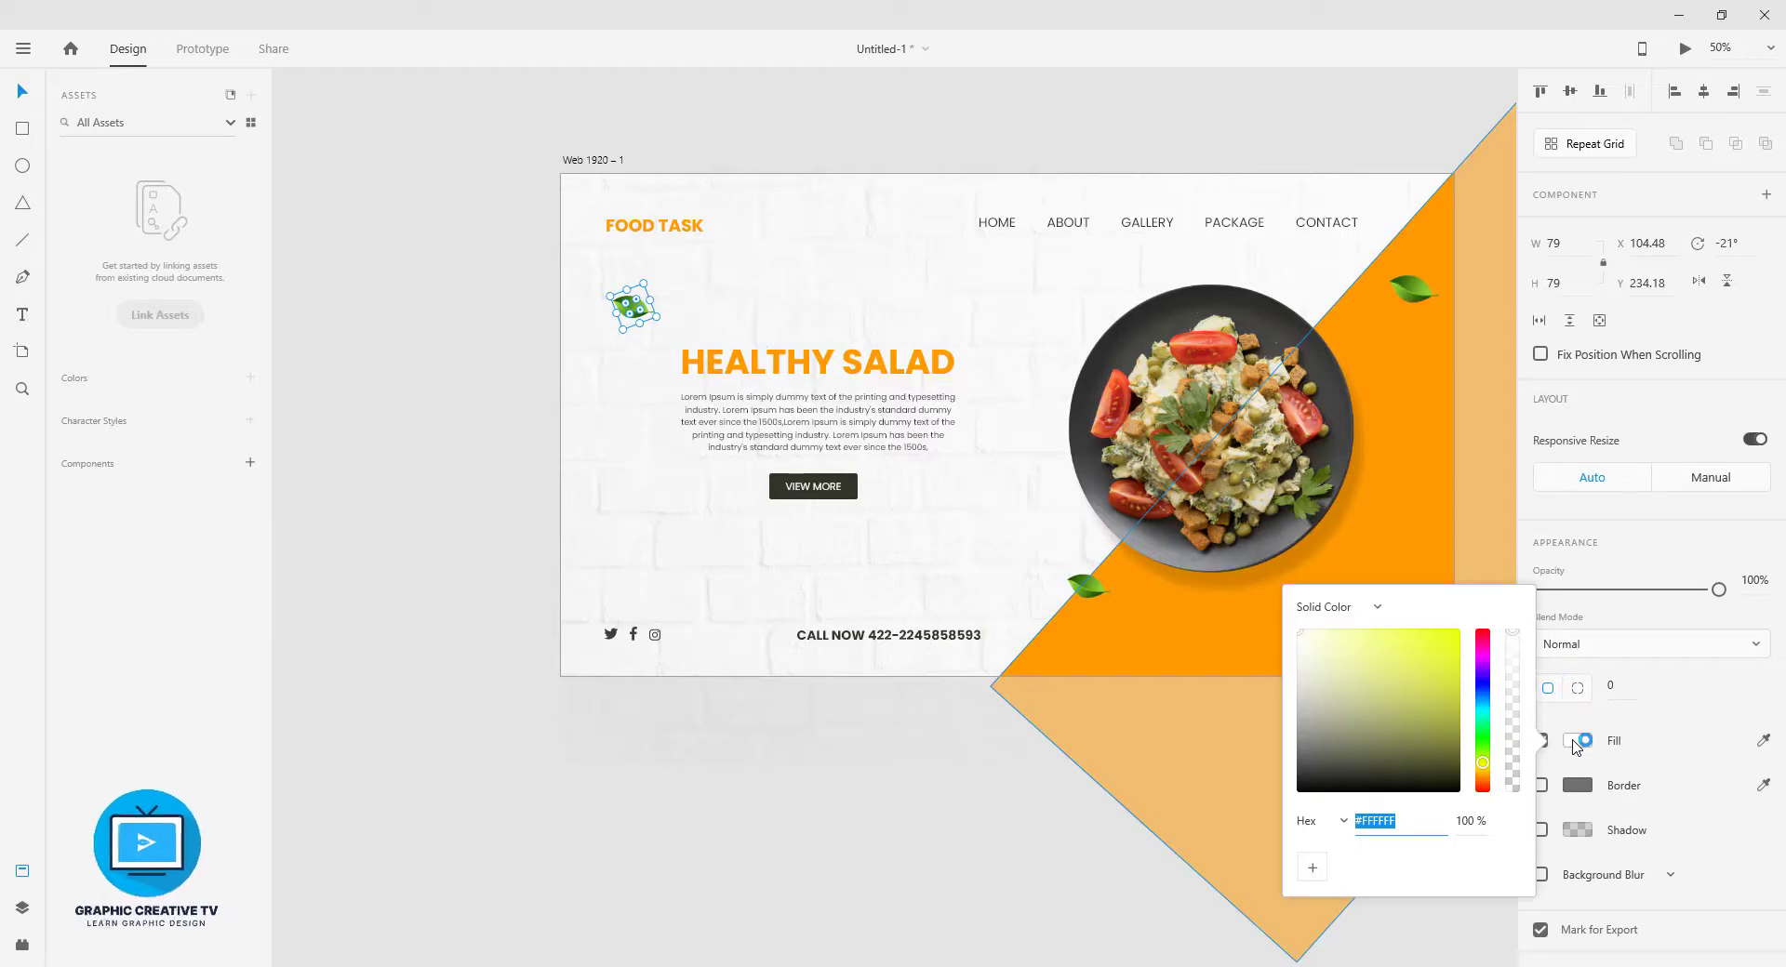
pyautogui.click(1571, 742)
pyautogui.click(1578, 788)
pyautogui.click(1578, 783)
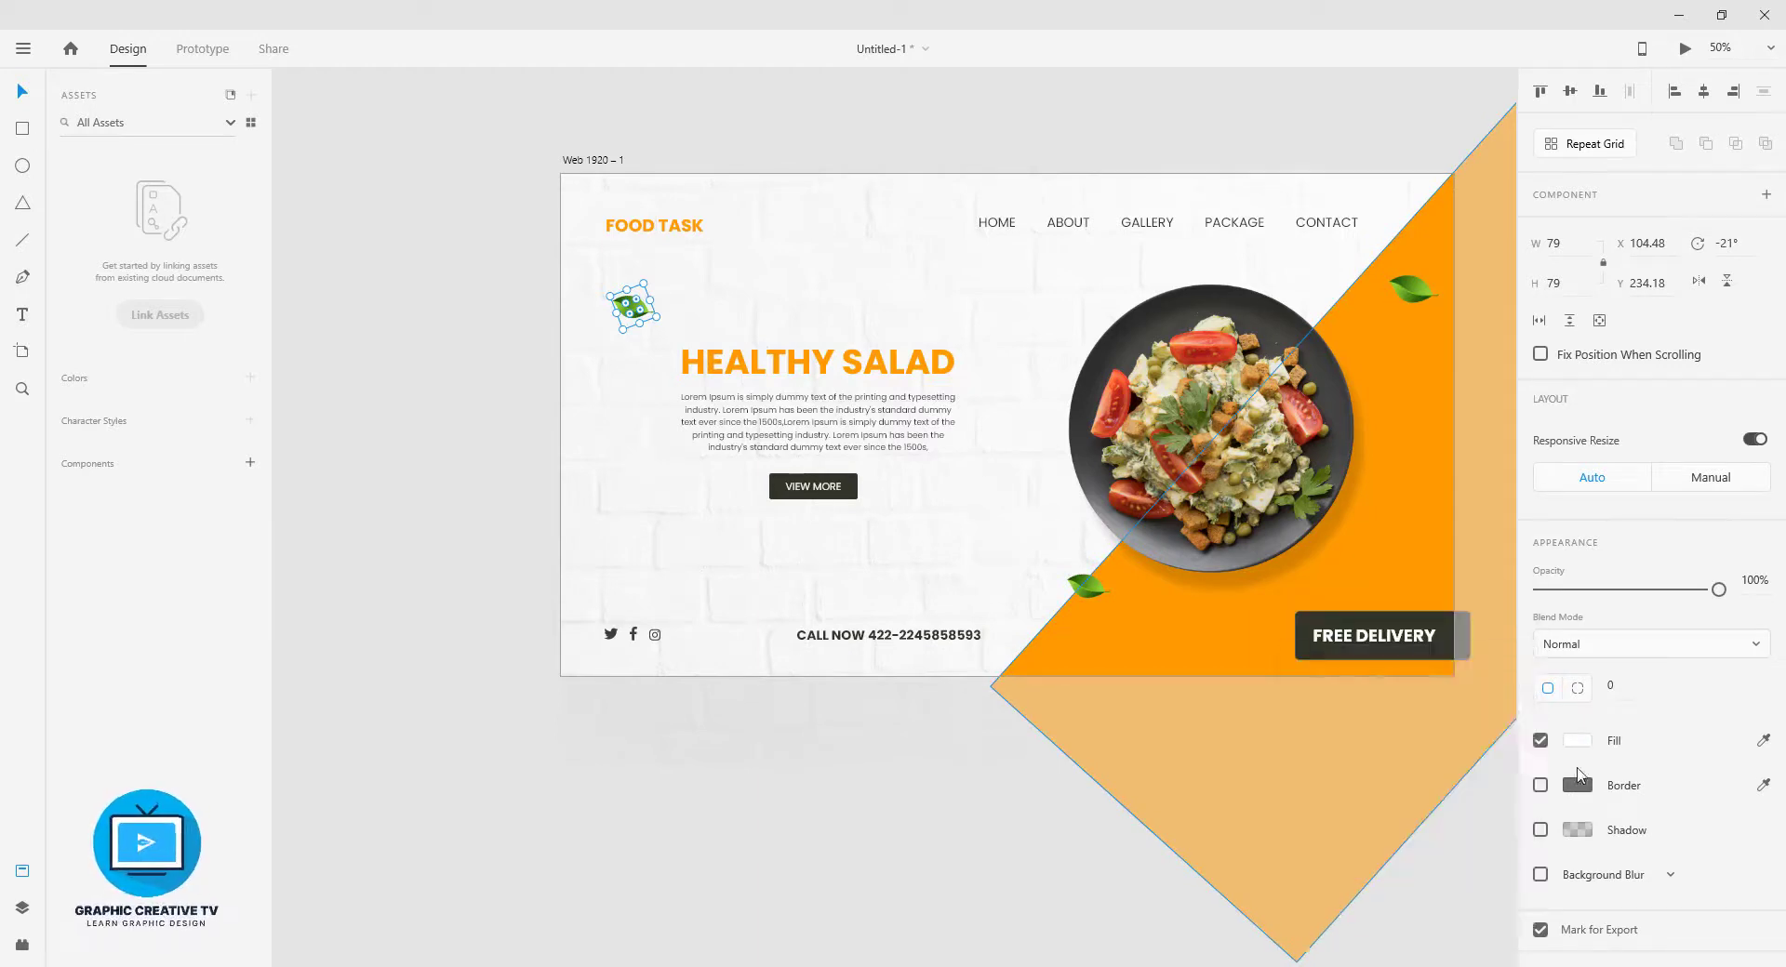
pyautogui.click(1766, 740)
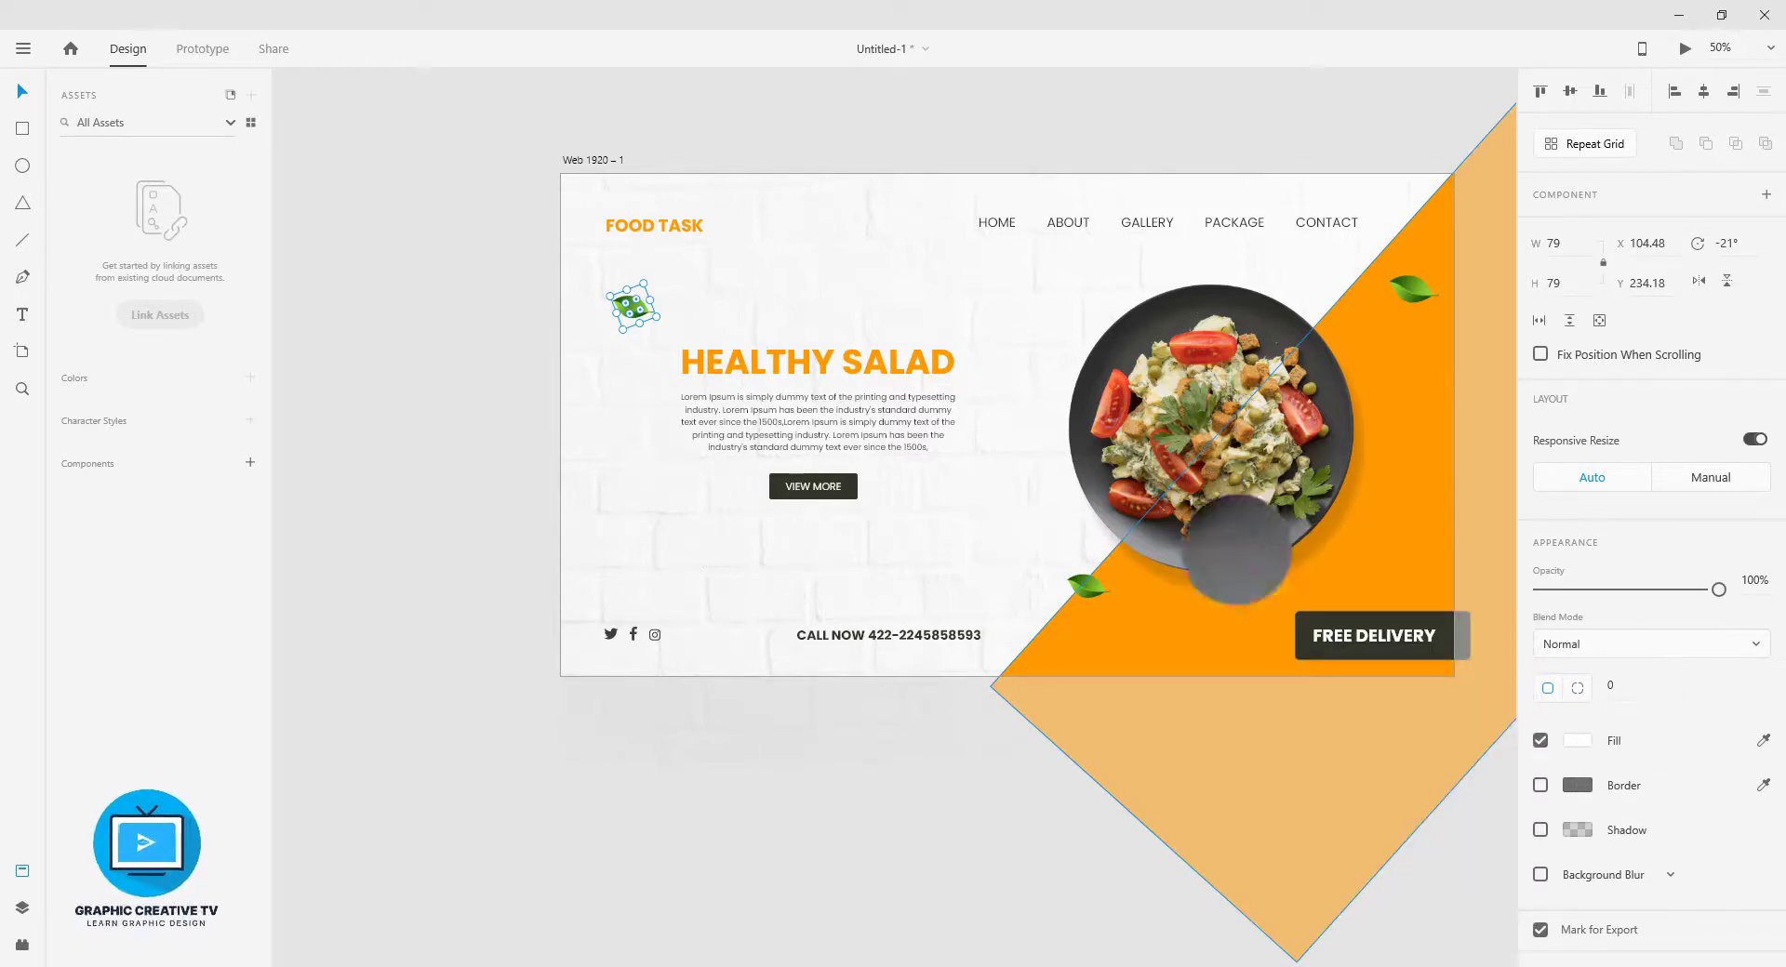
pyautogui.click(1375, 636)
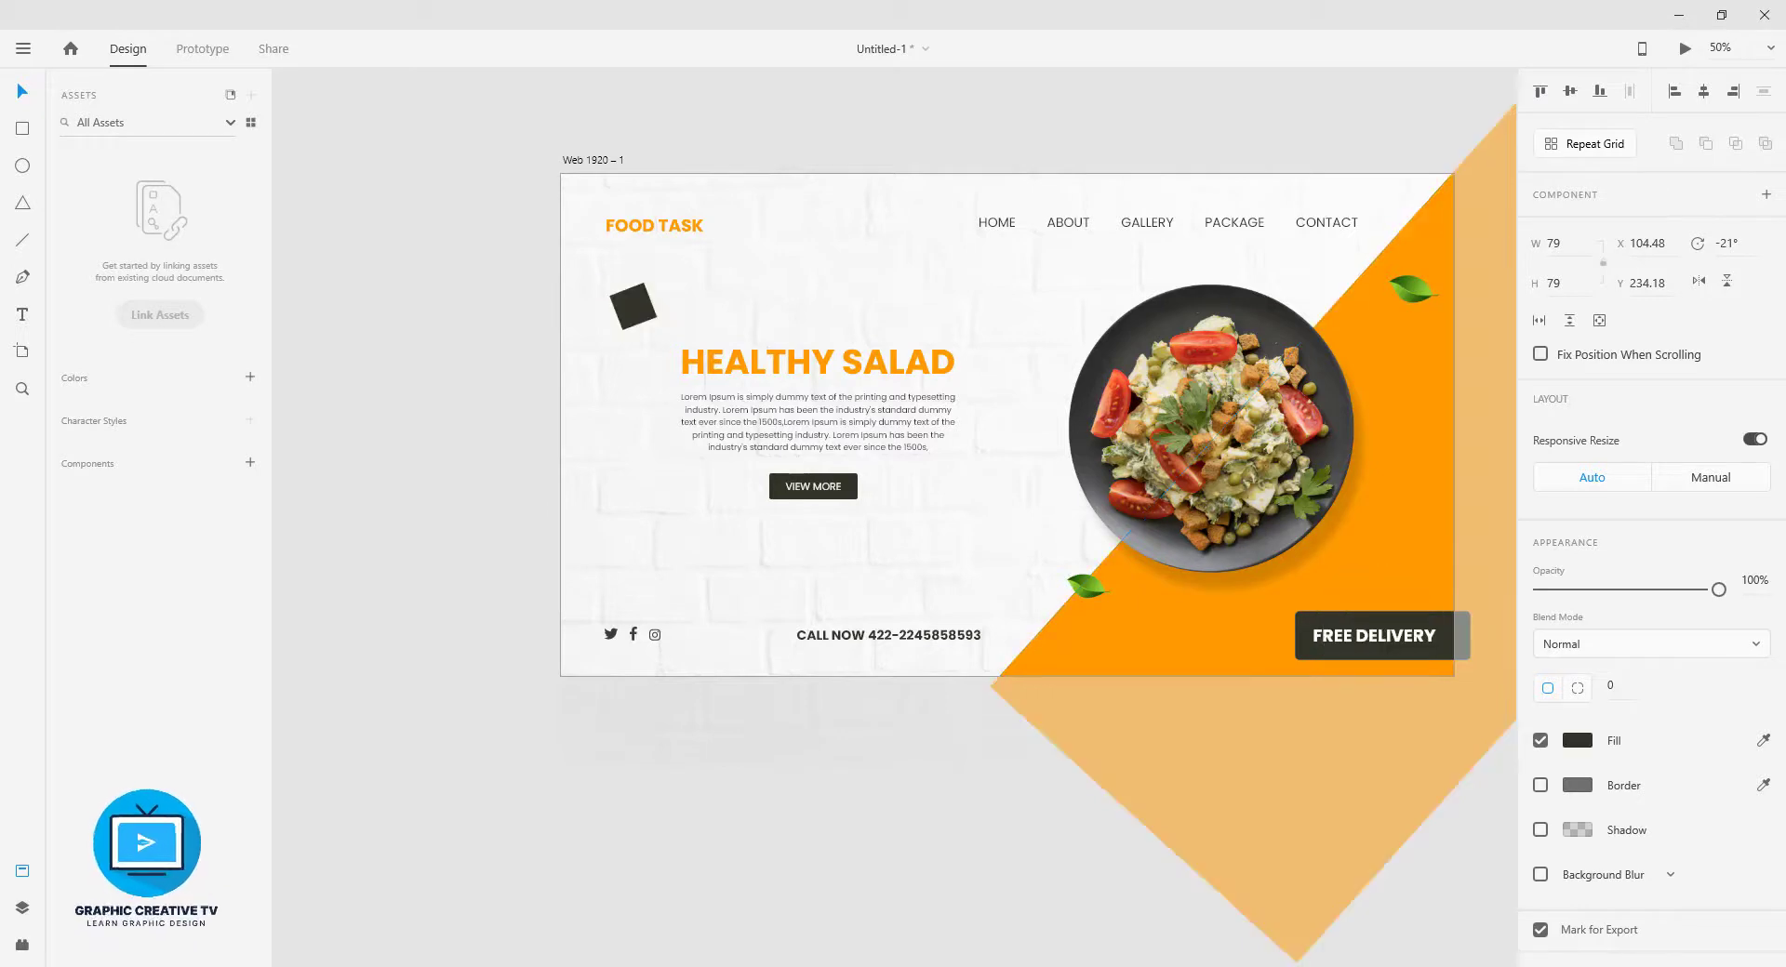
pyautogui.click(516, 299)
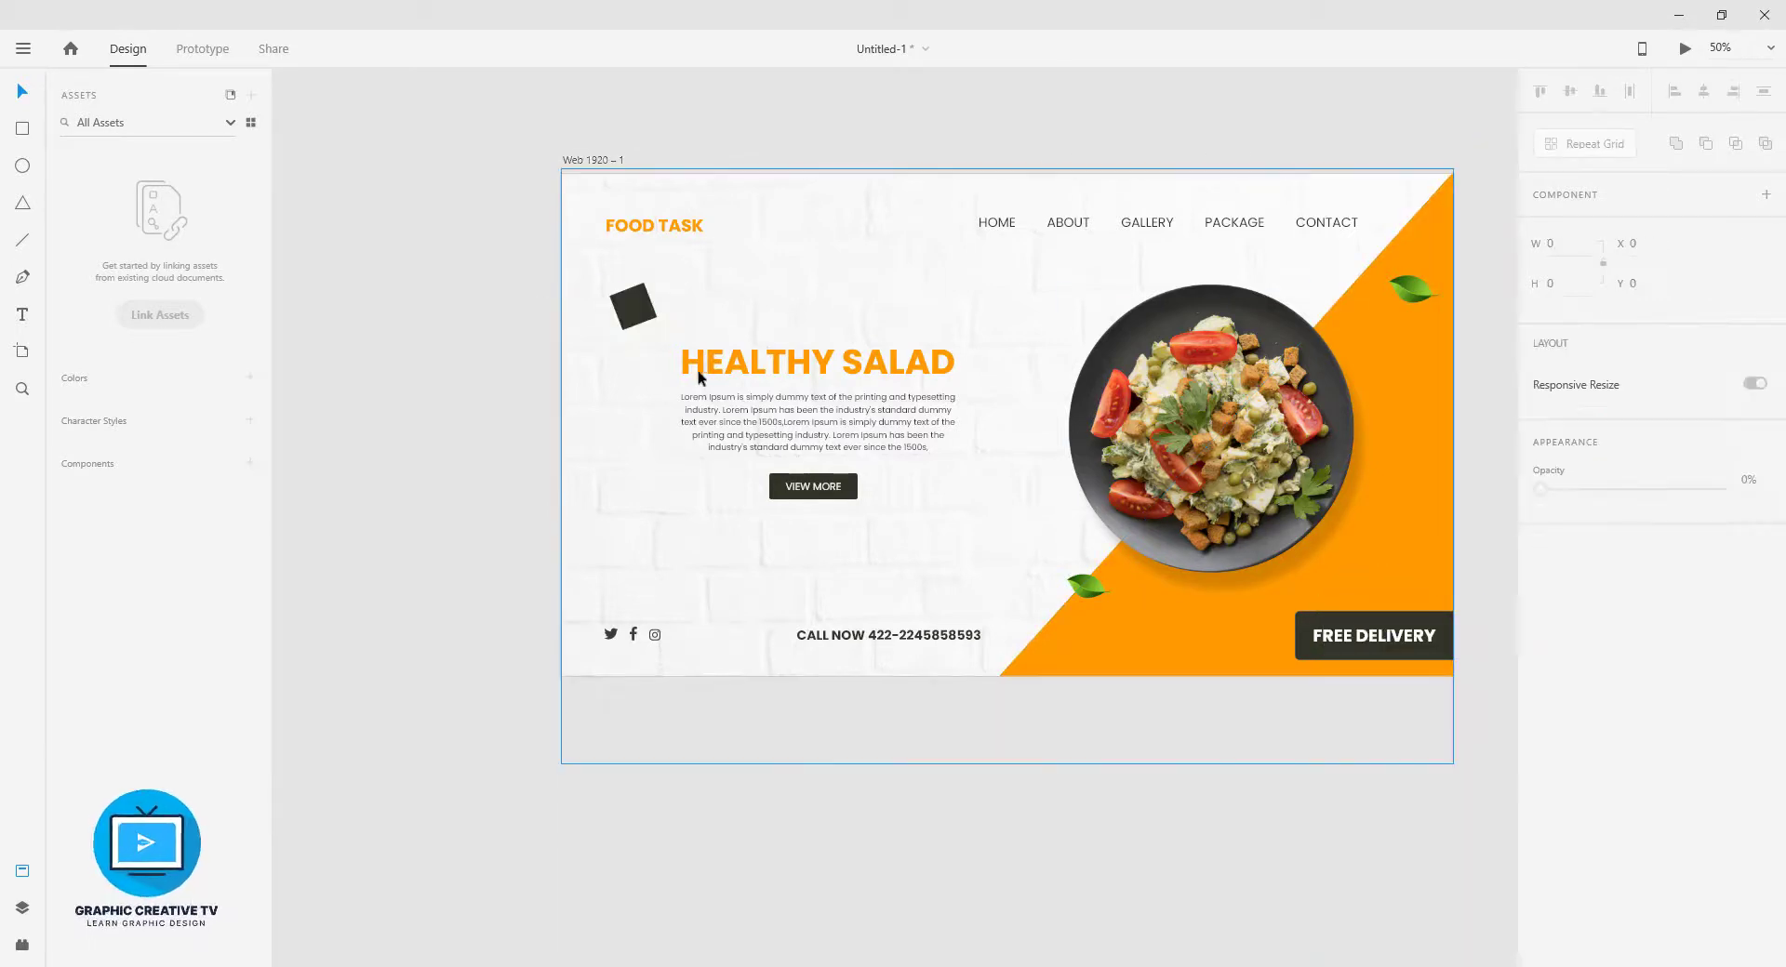
pyautogui.hotkey('ctrl', 'z')
pyautogui.click(478, 251)
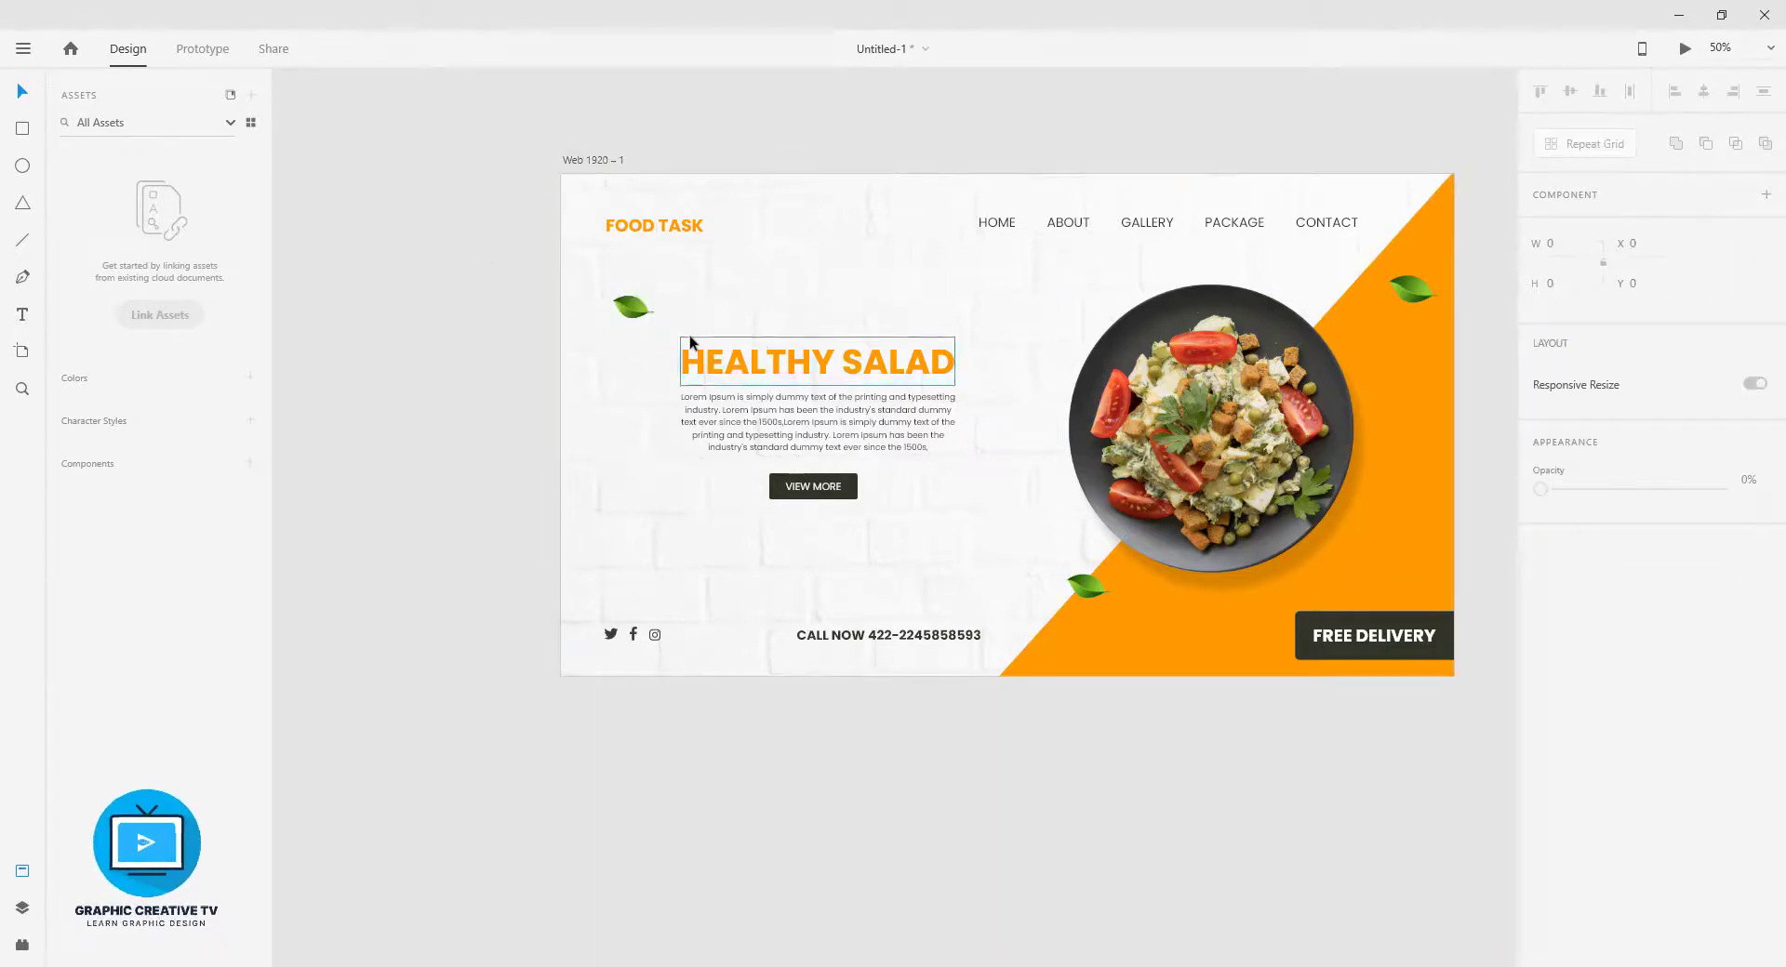
pyautogui.click(632, 299)
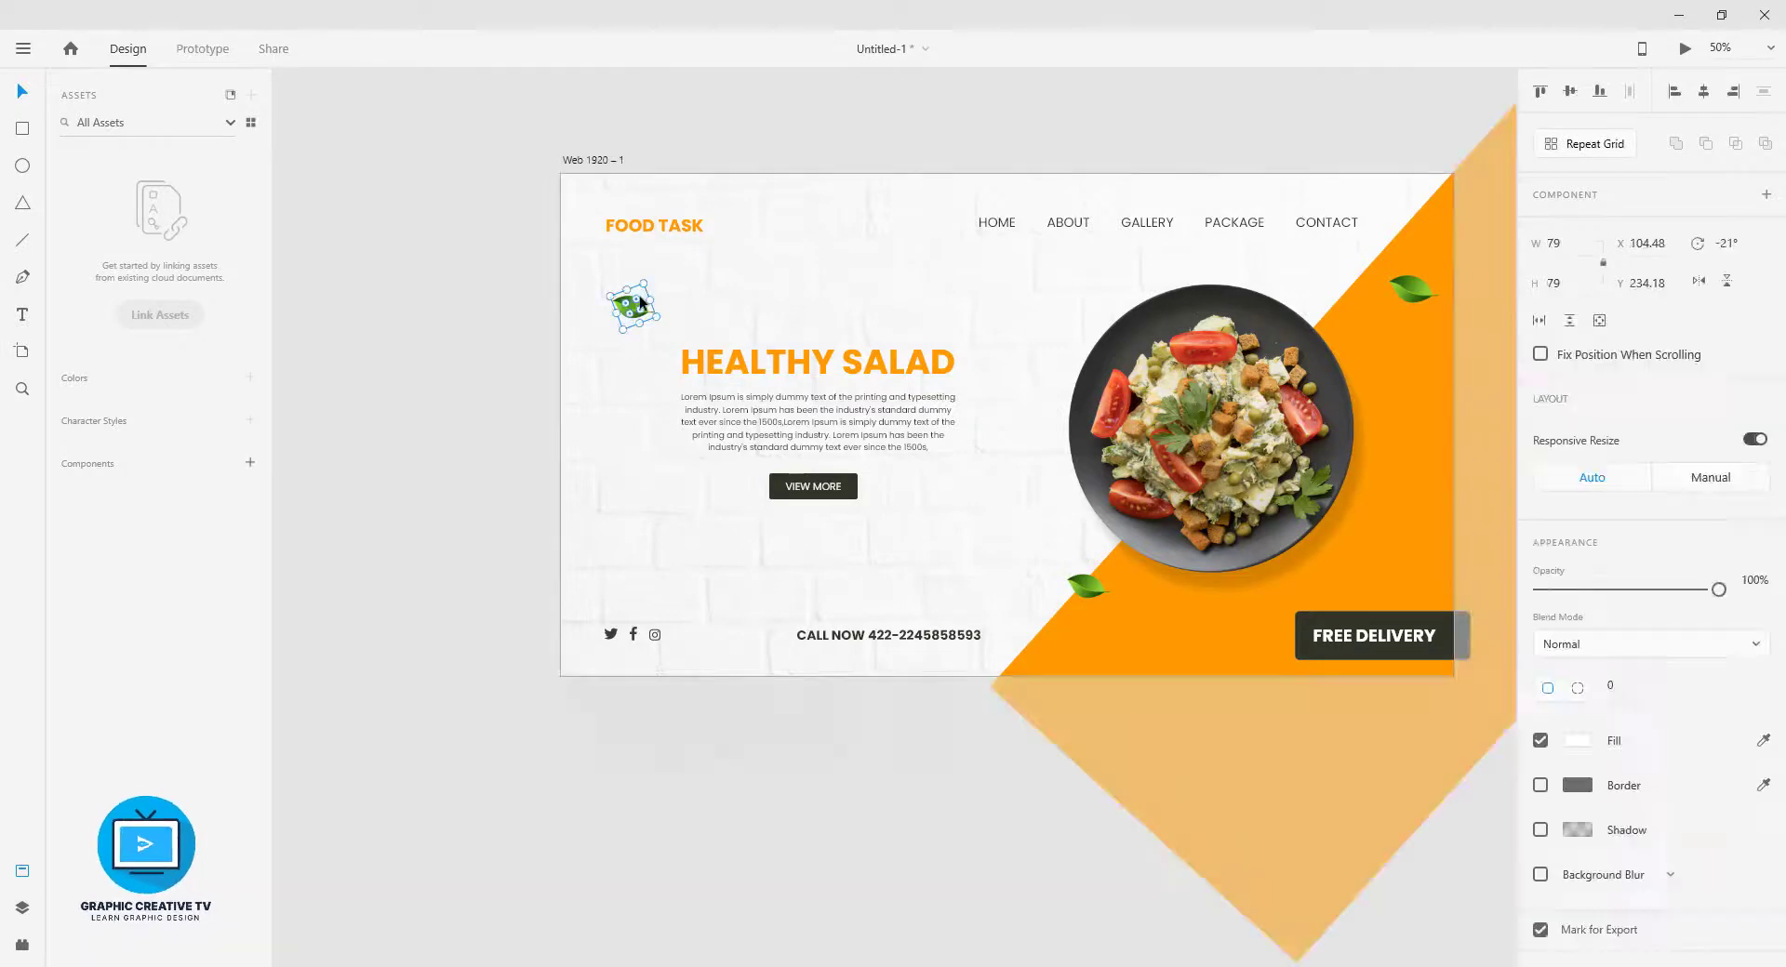
pyautogui.click(528, 482)
# - Move the FREE DELIVERY text together with its dark rectangle up to about X 1566, Y 895
pyautogui.click(910, 639)
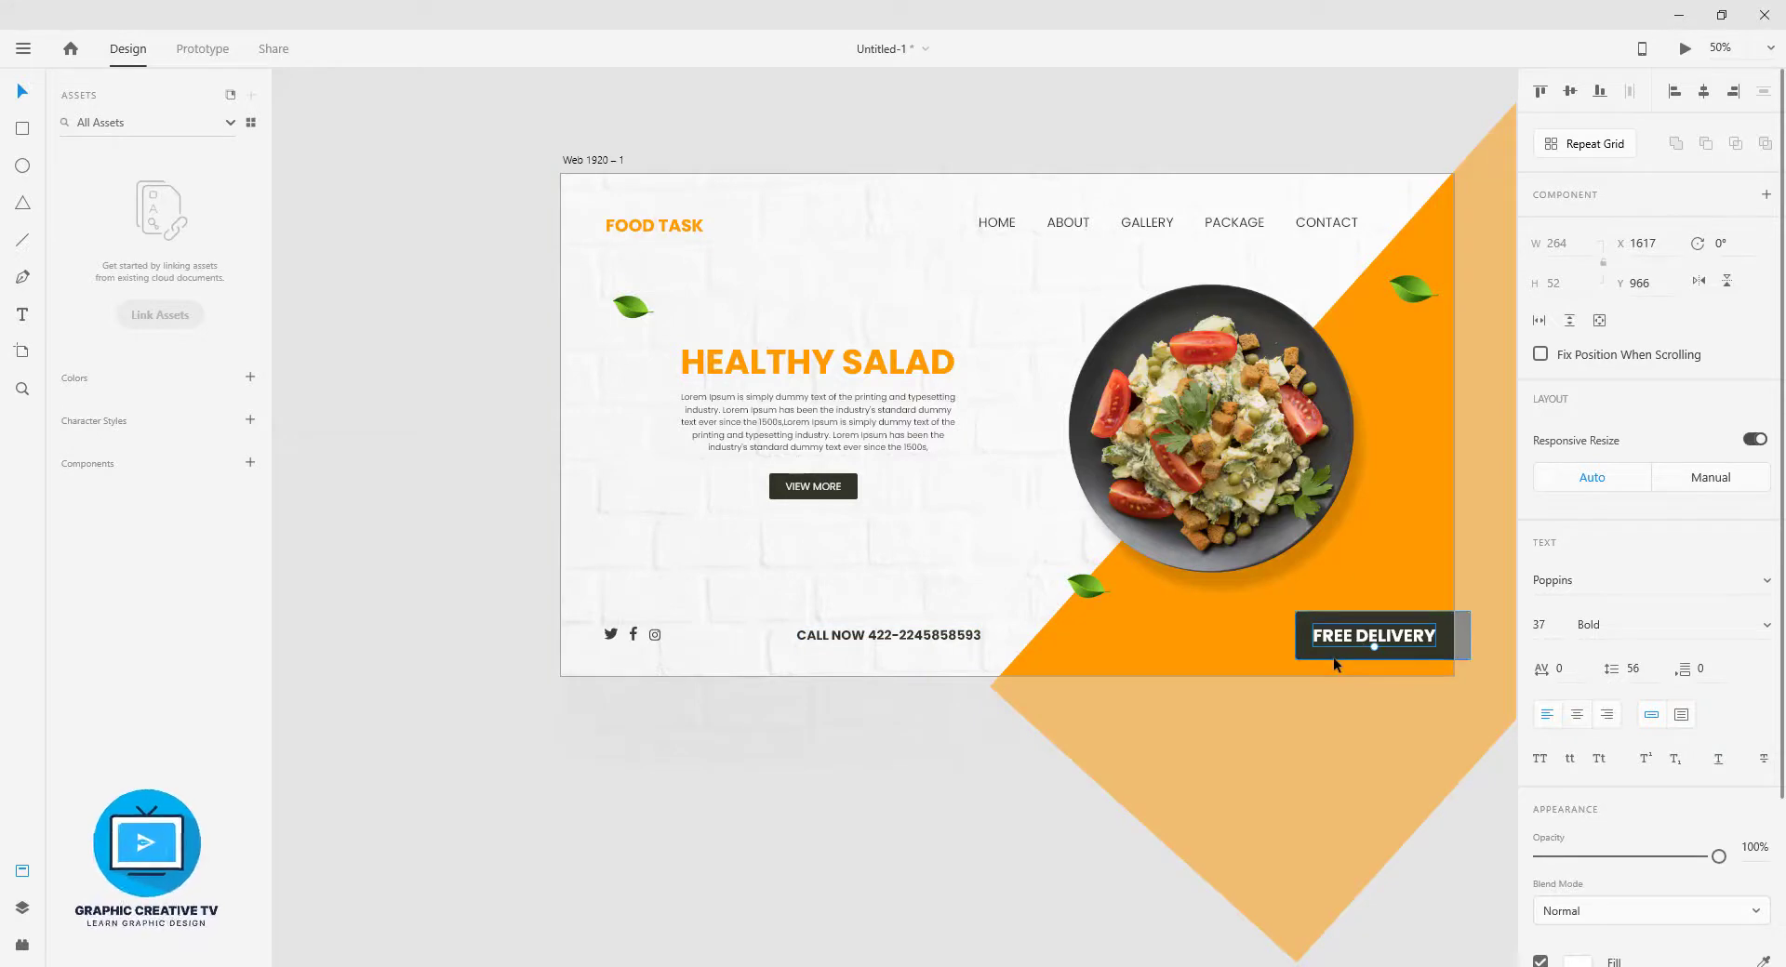
pyautogui.moveTo(1355, 647); pyautogui.dragTo(1352, 625)
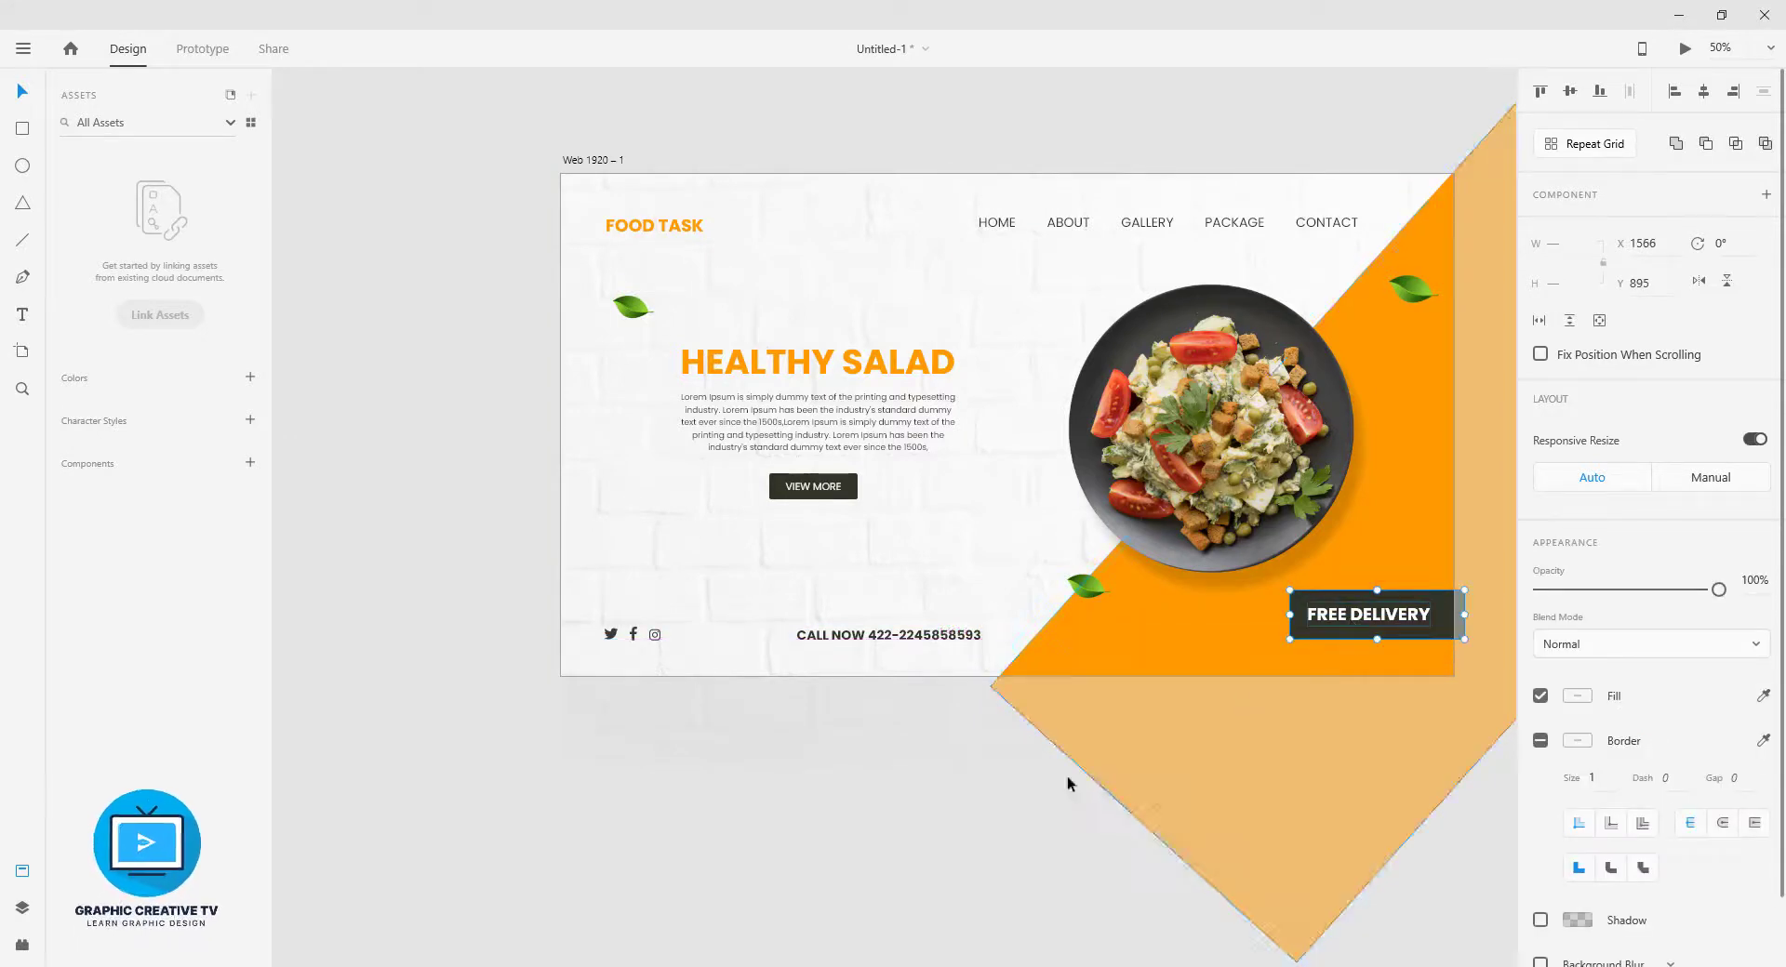
pyautogui.click(997, 809)
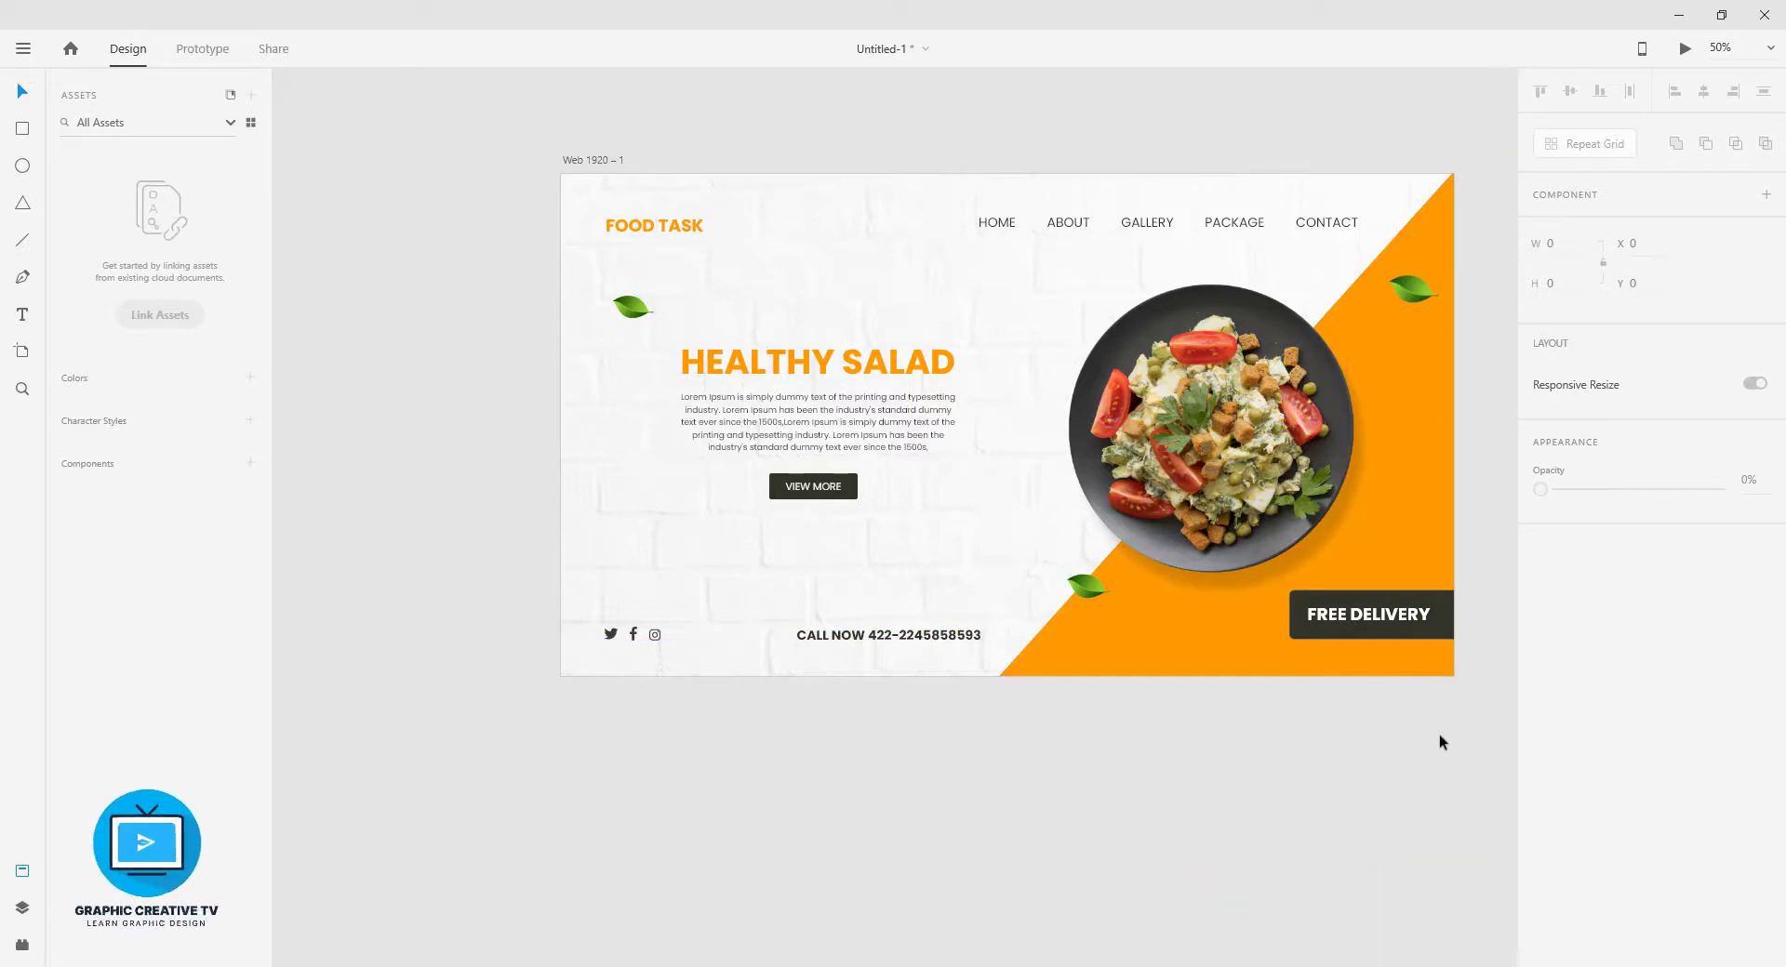
# - Stretch the dark FREE DELIVERY rectangle leftward past the plate to a width of about 912
pyautogui.click(1310, 638)
pyautogui.moveTo(1290, 615); pyautogui.dragTo(1040, 662)
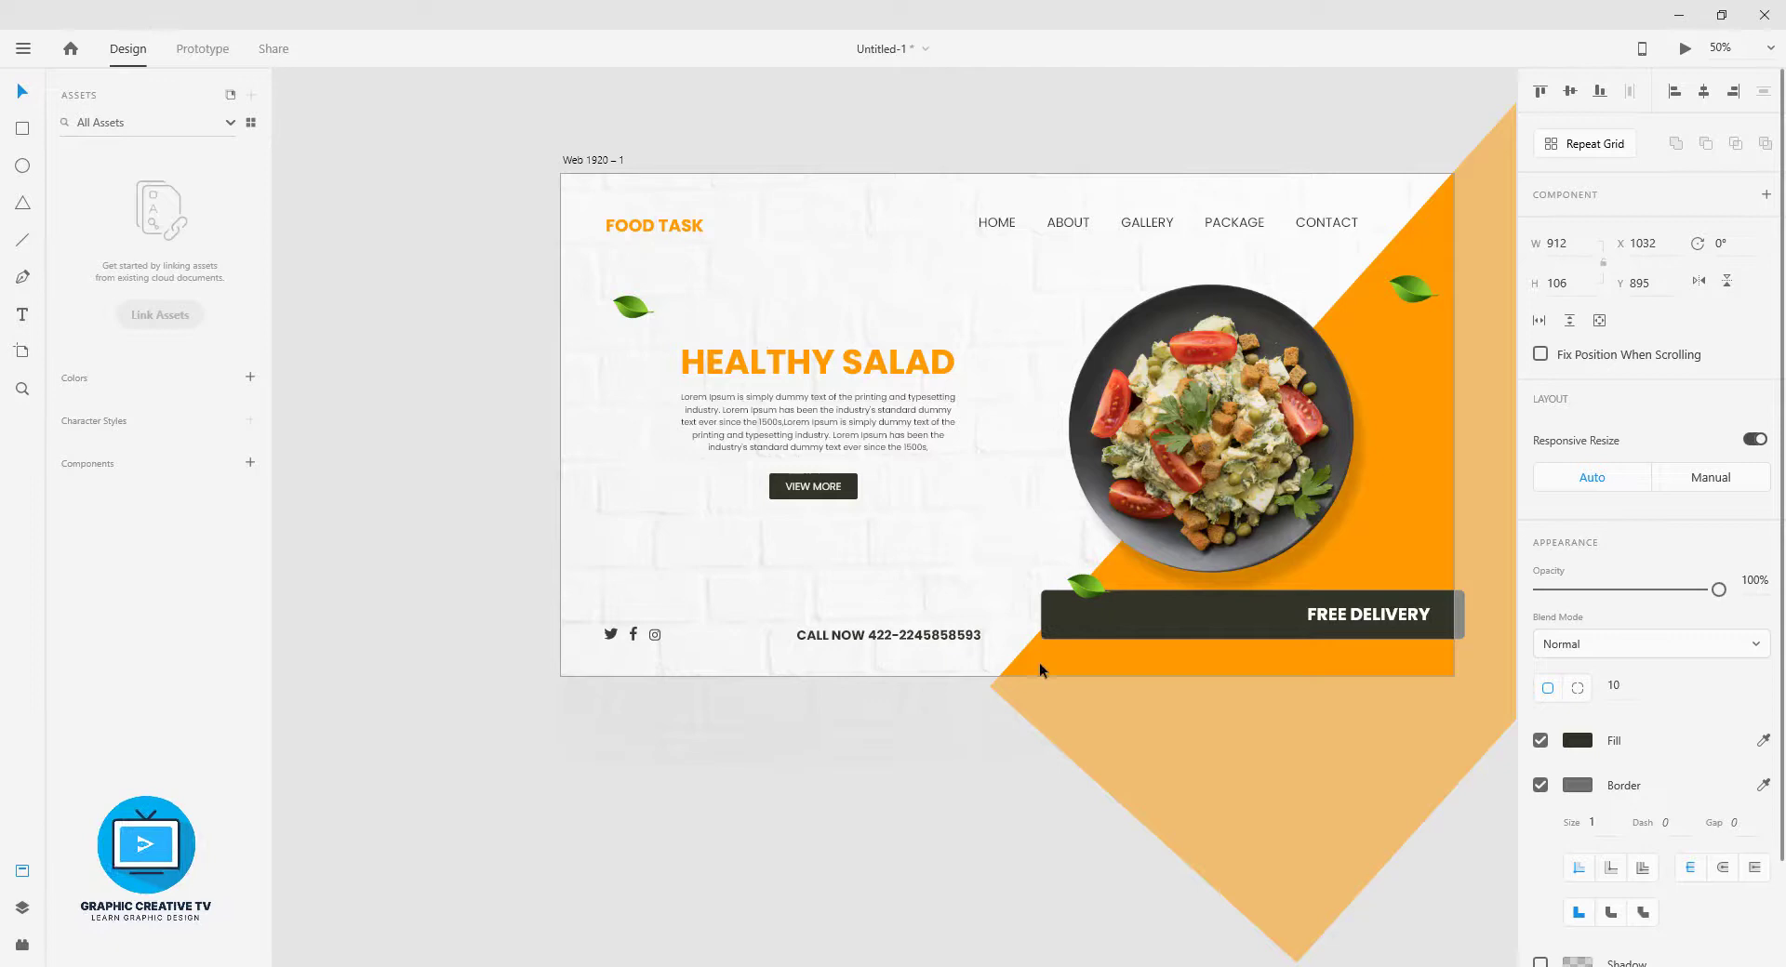
pyautogui.click(873, 800)
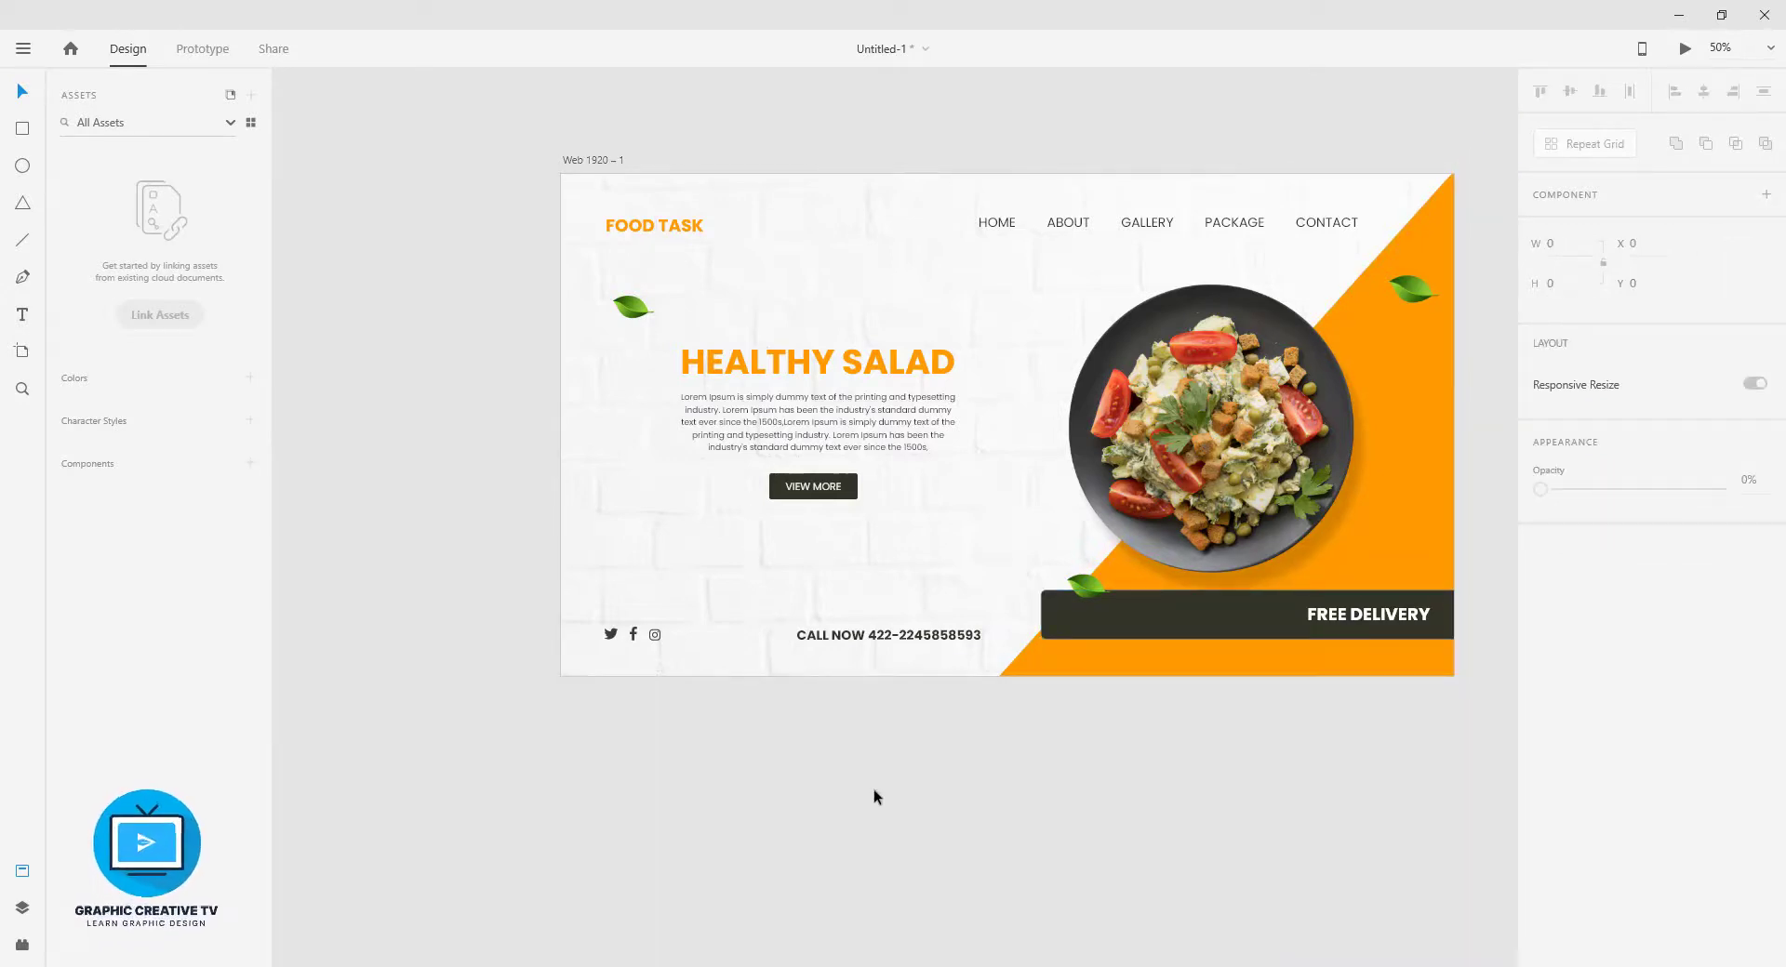
# - Try widening the dark FREE DELIVERY rectangle to about 1461, and undo both of its leftward stretches
pyautogui.click(1041, 616)
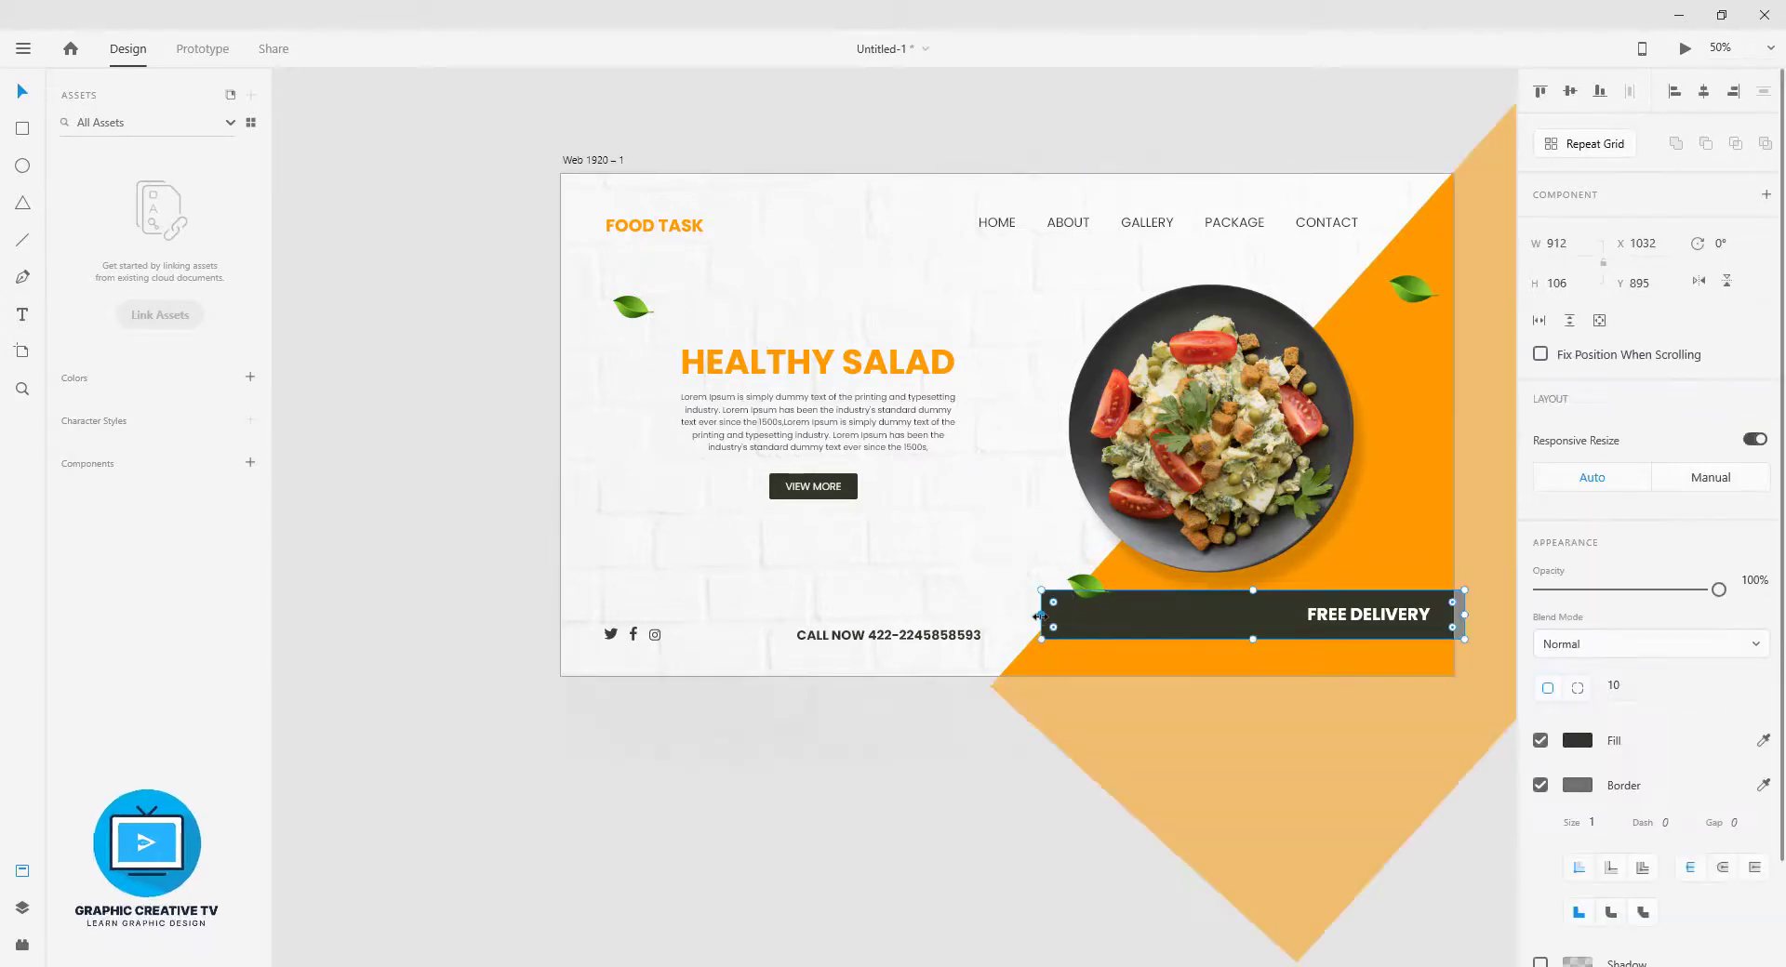
pyautogui.moveTo(1040, 616); pyautogui.dragTo(786, 620)
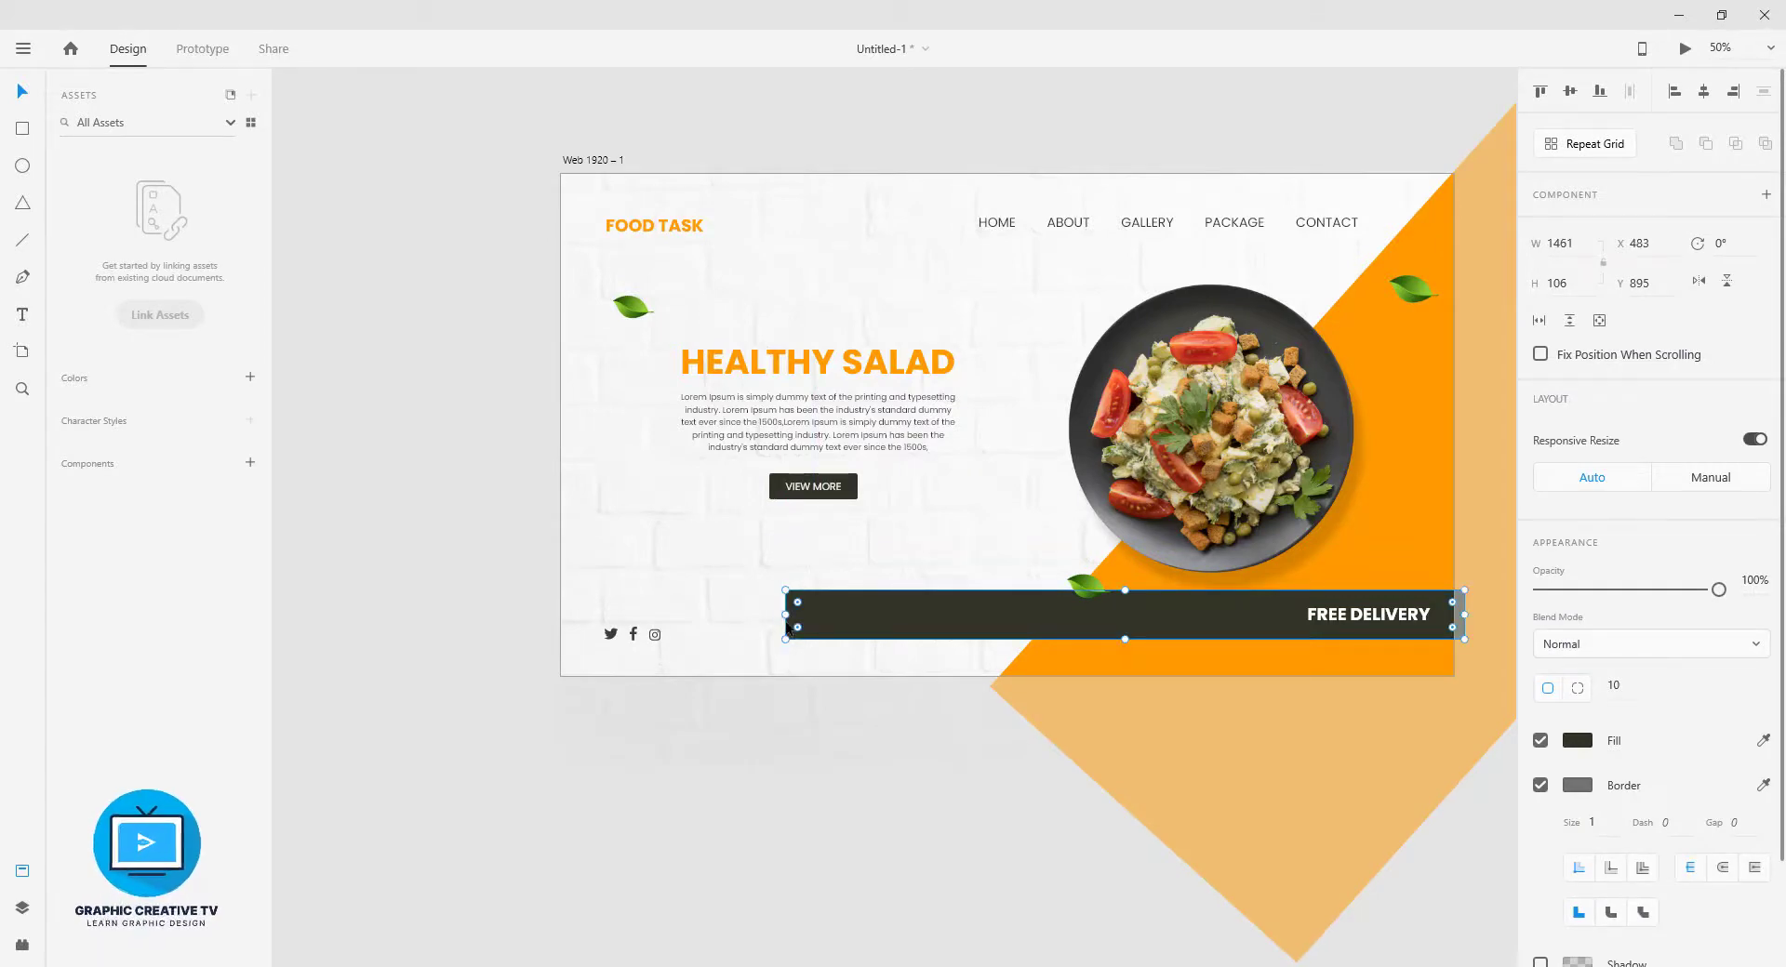
pyautogui.hotkey('ctrl', 'z')
pyautogui.hotkey('ctrl', 'z')
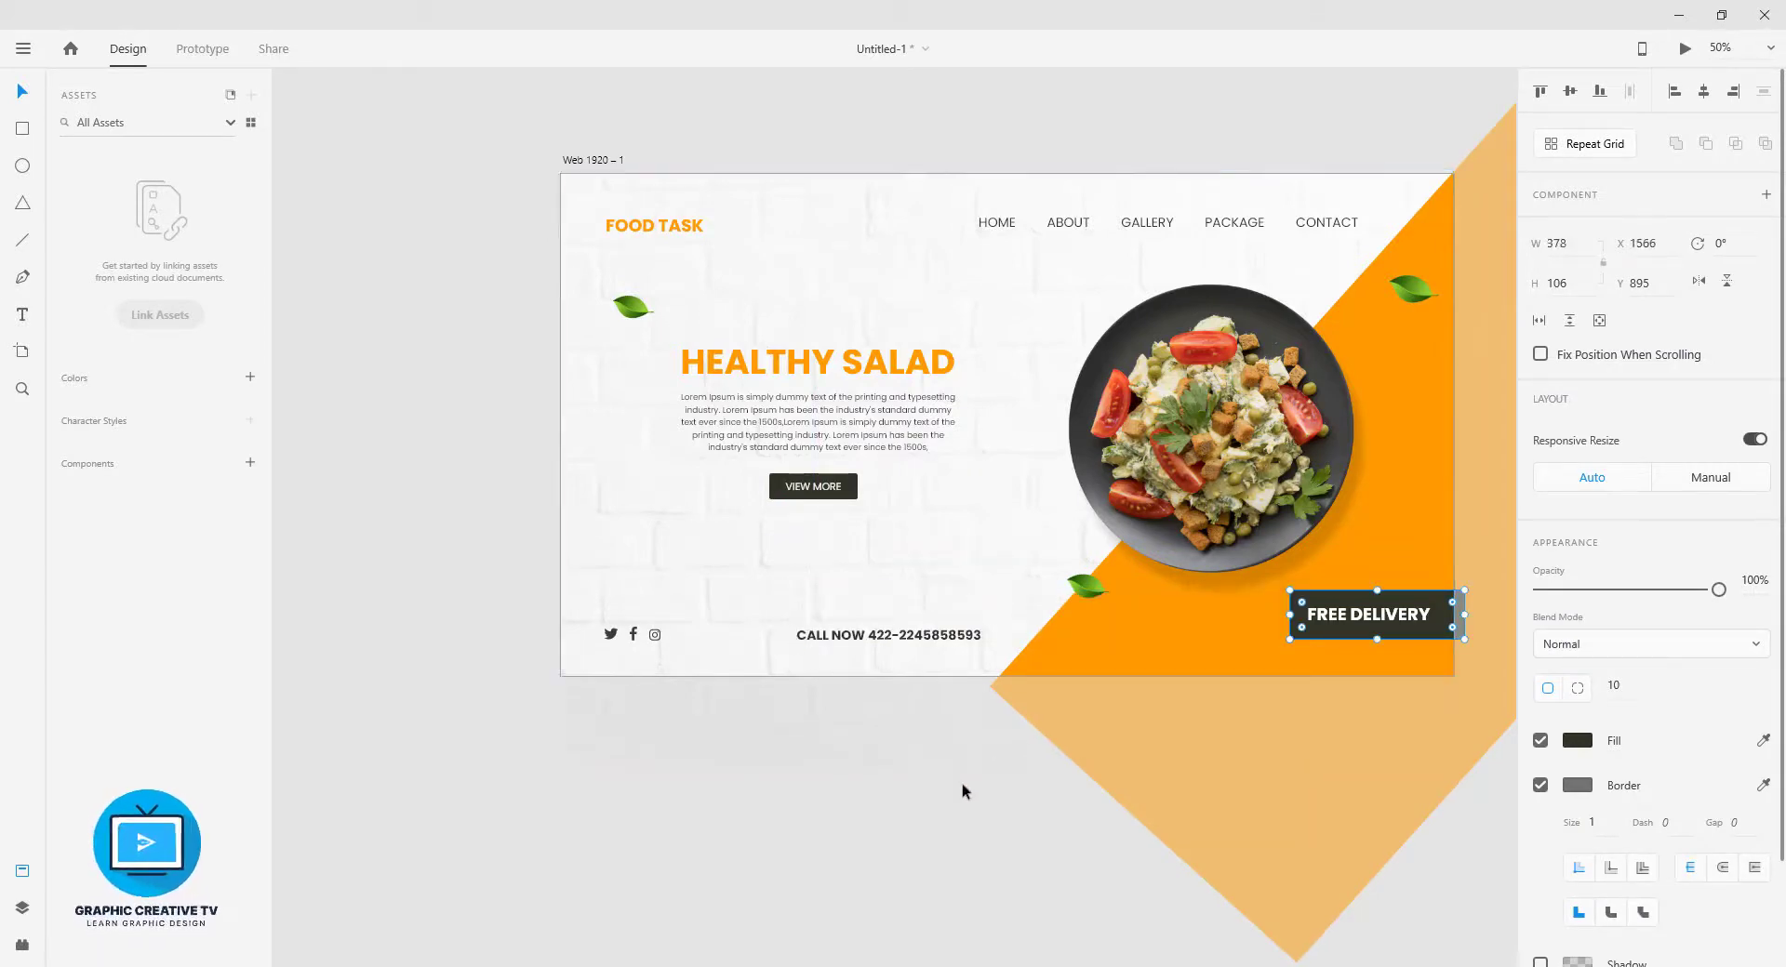
pyautogui.click(958, 785)
pyautogui.click(841, 491)
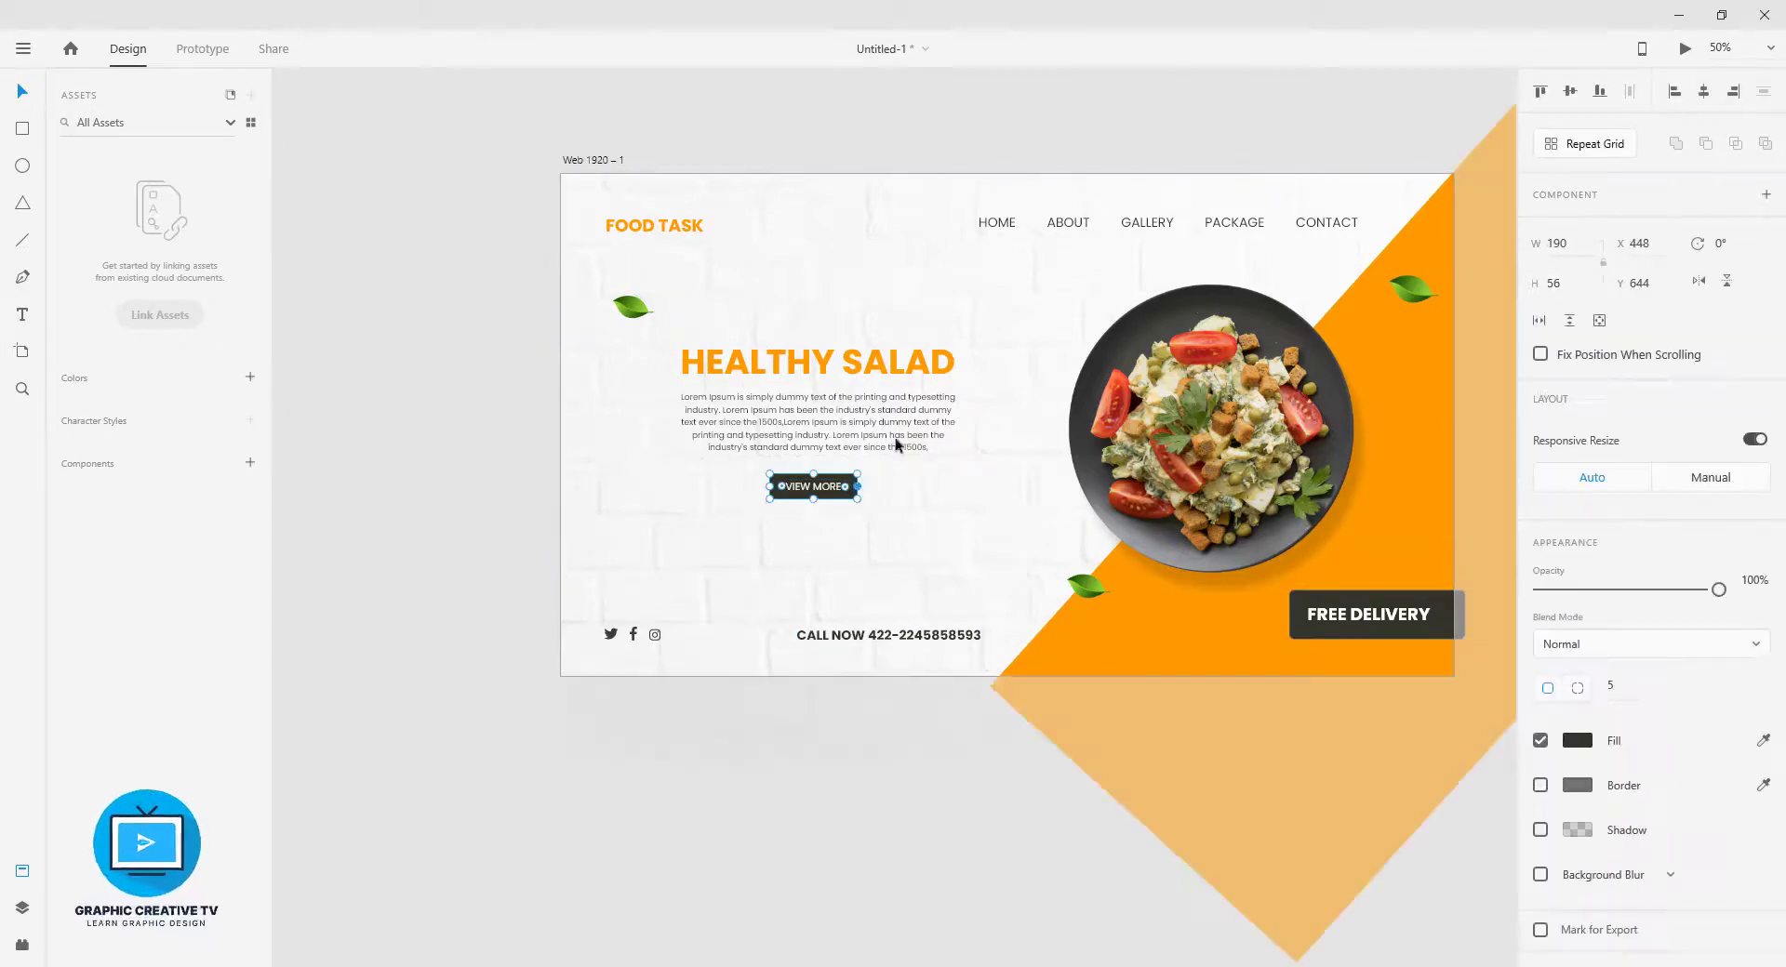
pyautogui.click(897, 370)
pyautogui.click(750, 390)
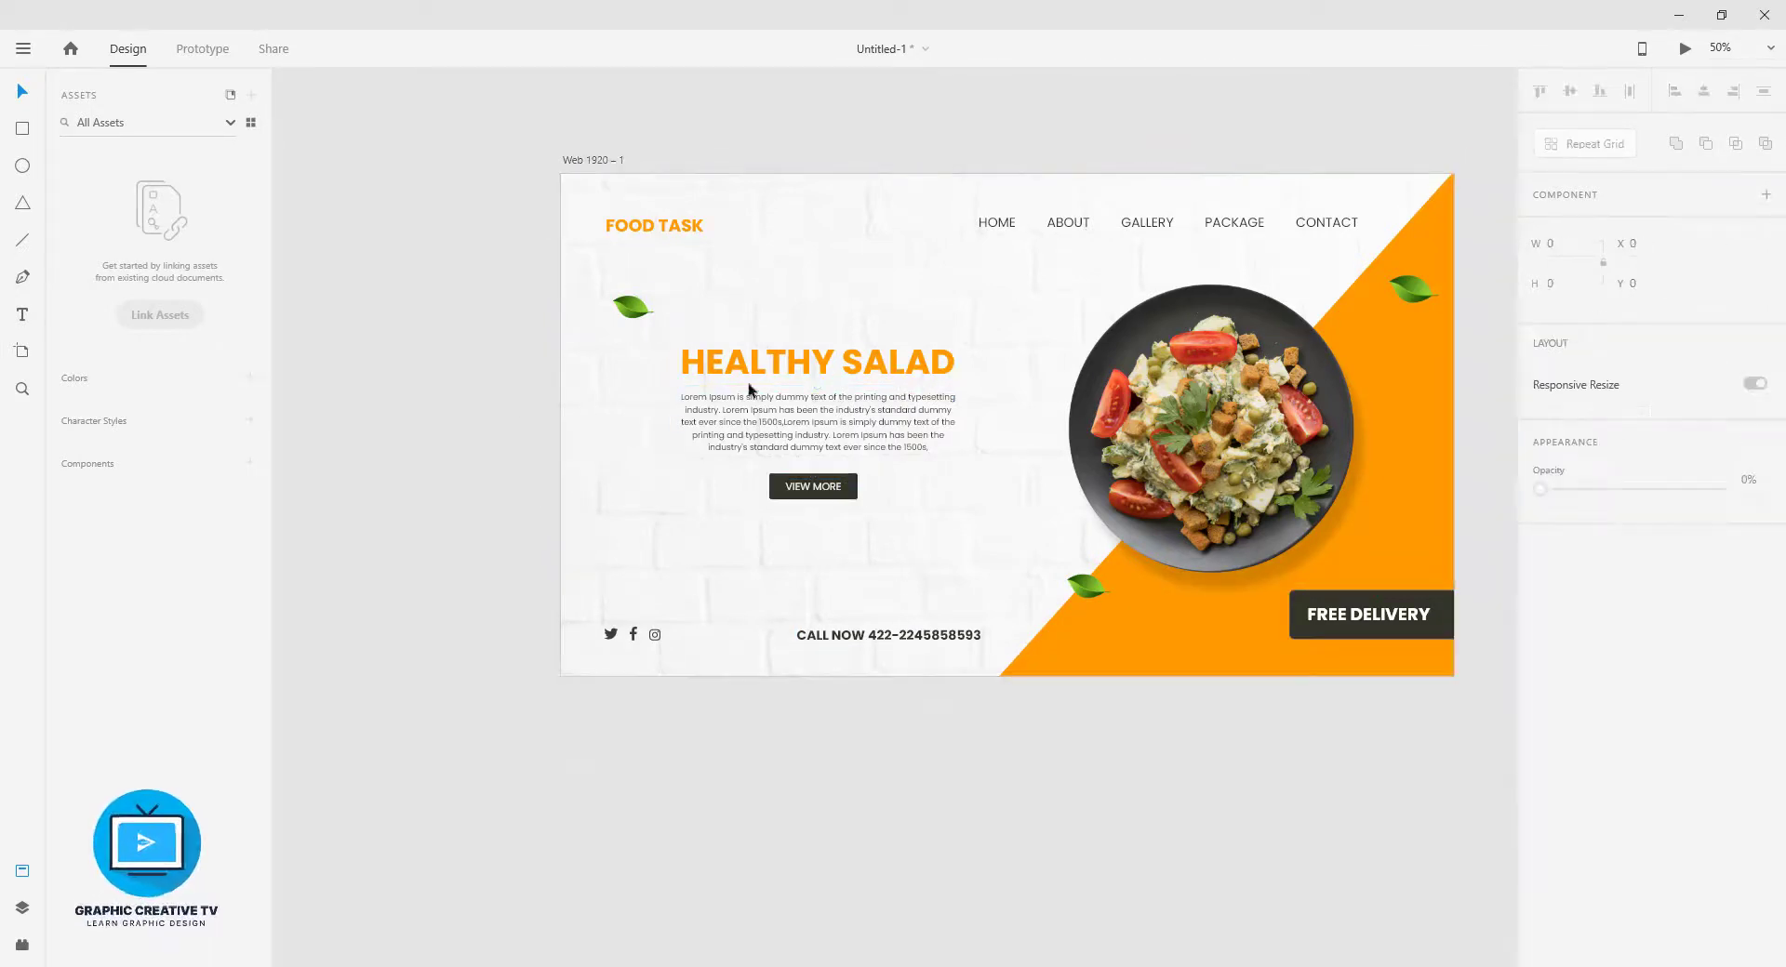
pyautogui.click(1325, 227)
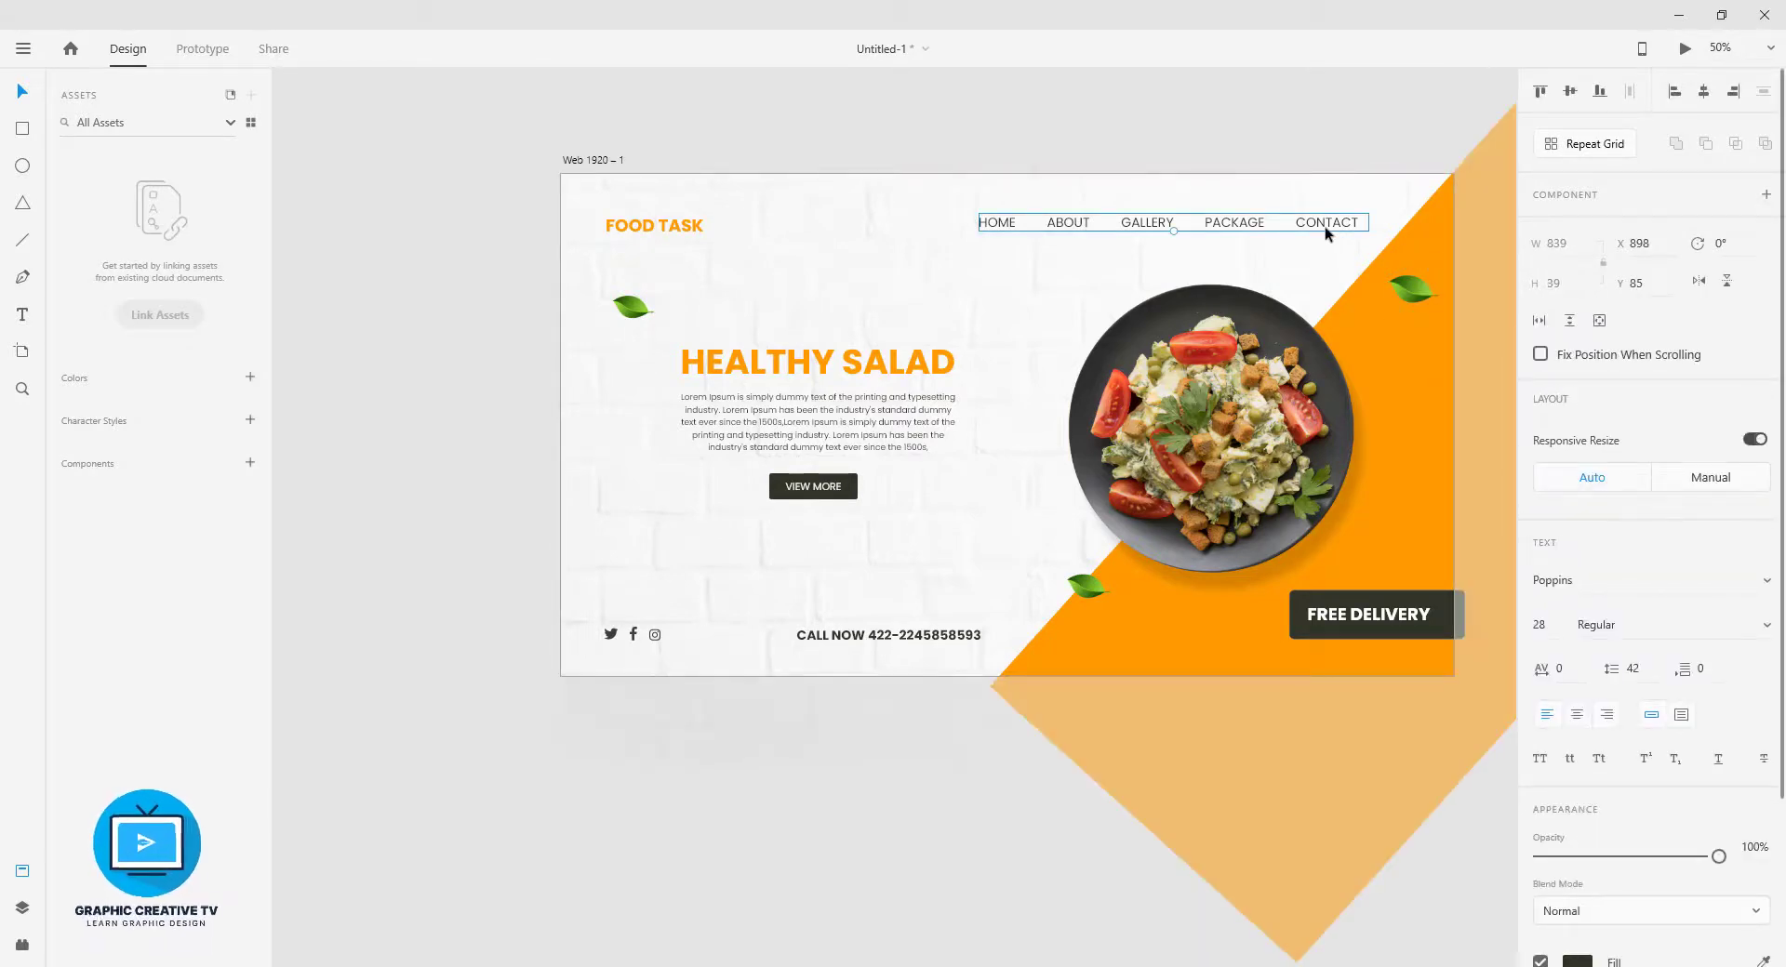
# - Increase the FOOD TASK logo text's font size to 42
pyautogui.click(654, 226)
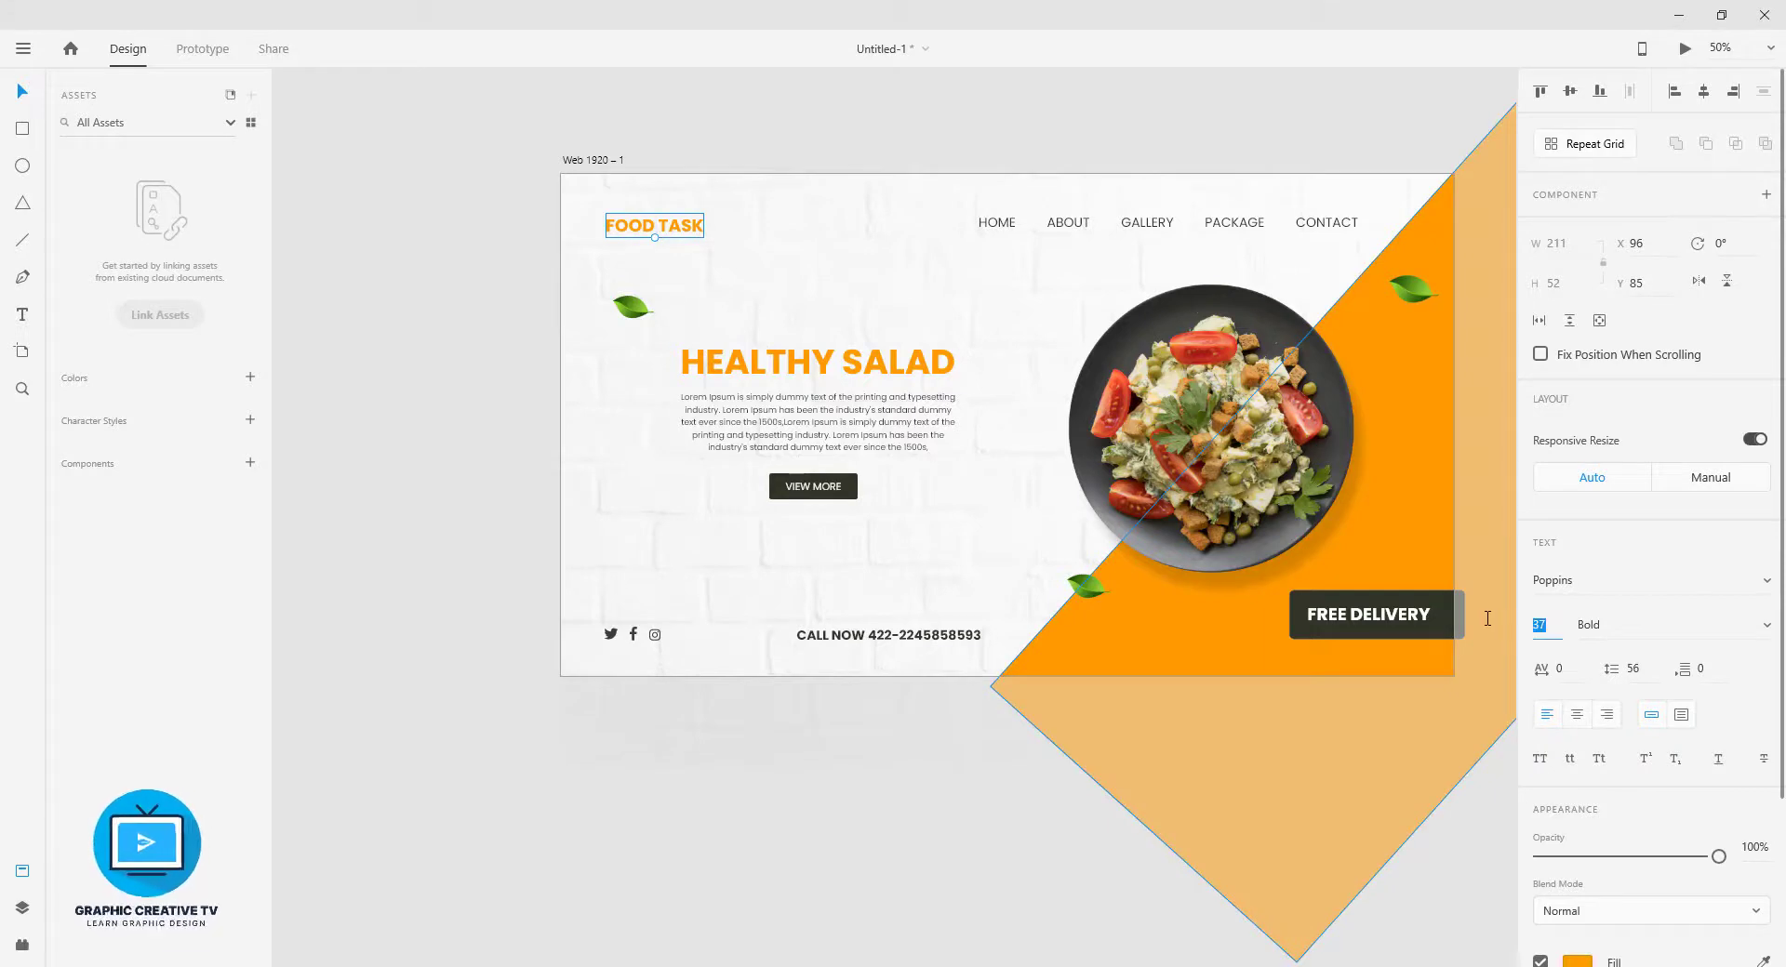
pyautogui.press('Up')
pyautogui.press('Up')
pyautogui.press('Up')
pyautogui.press('Up')
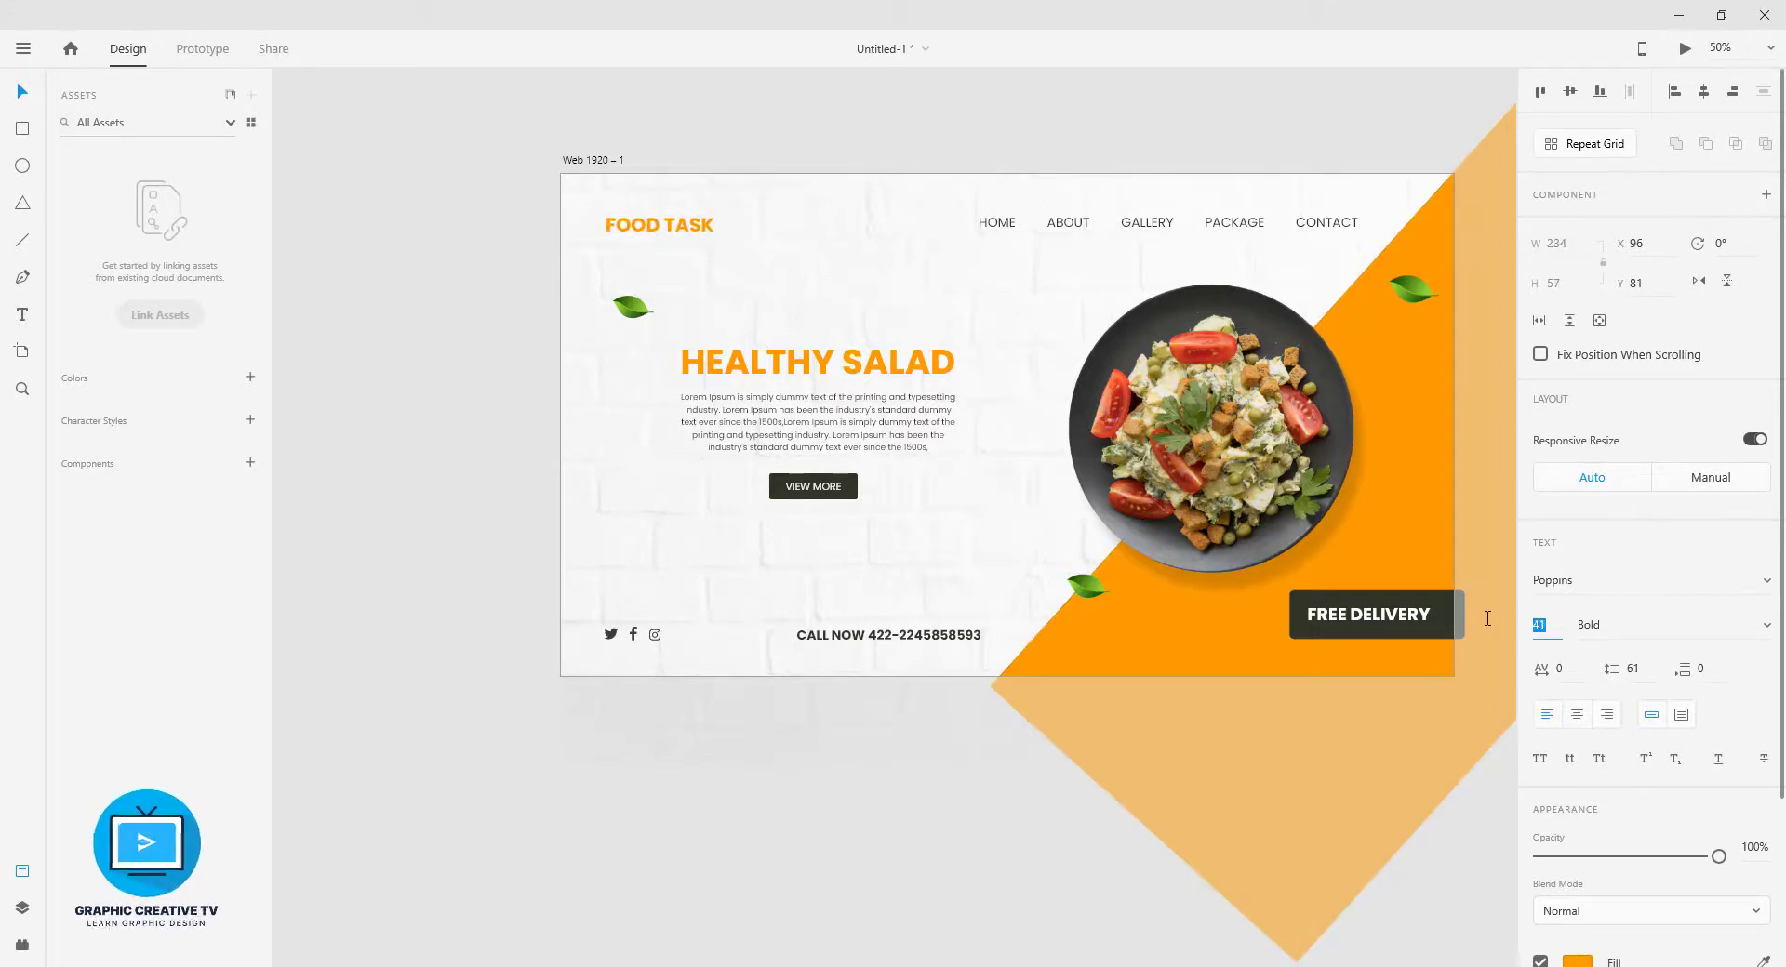
pyautogui.press('Up')
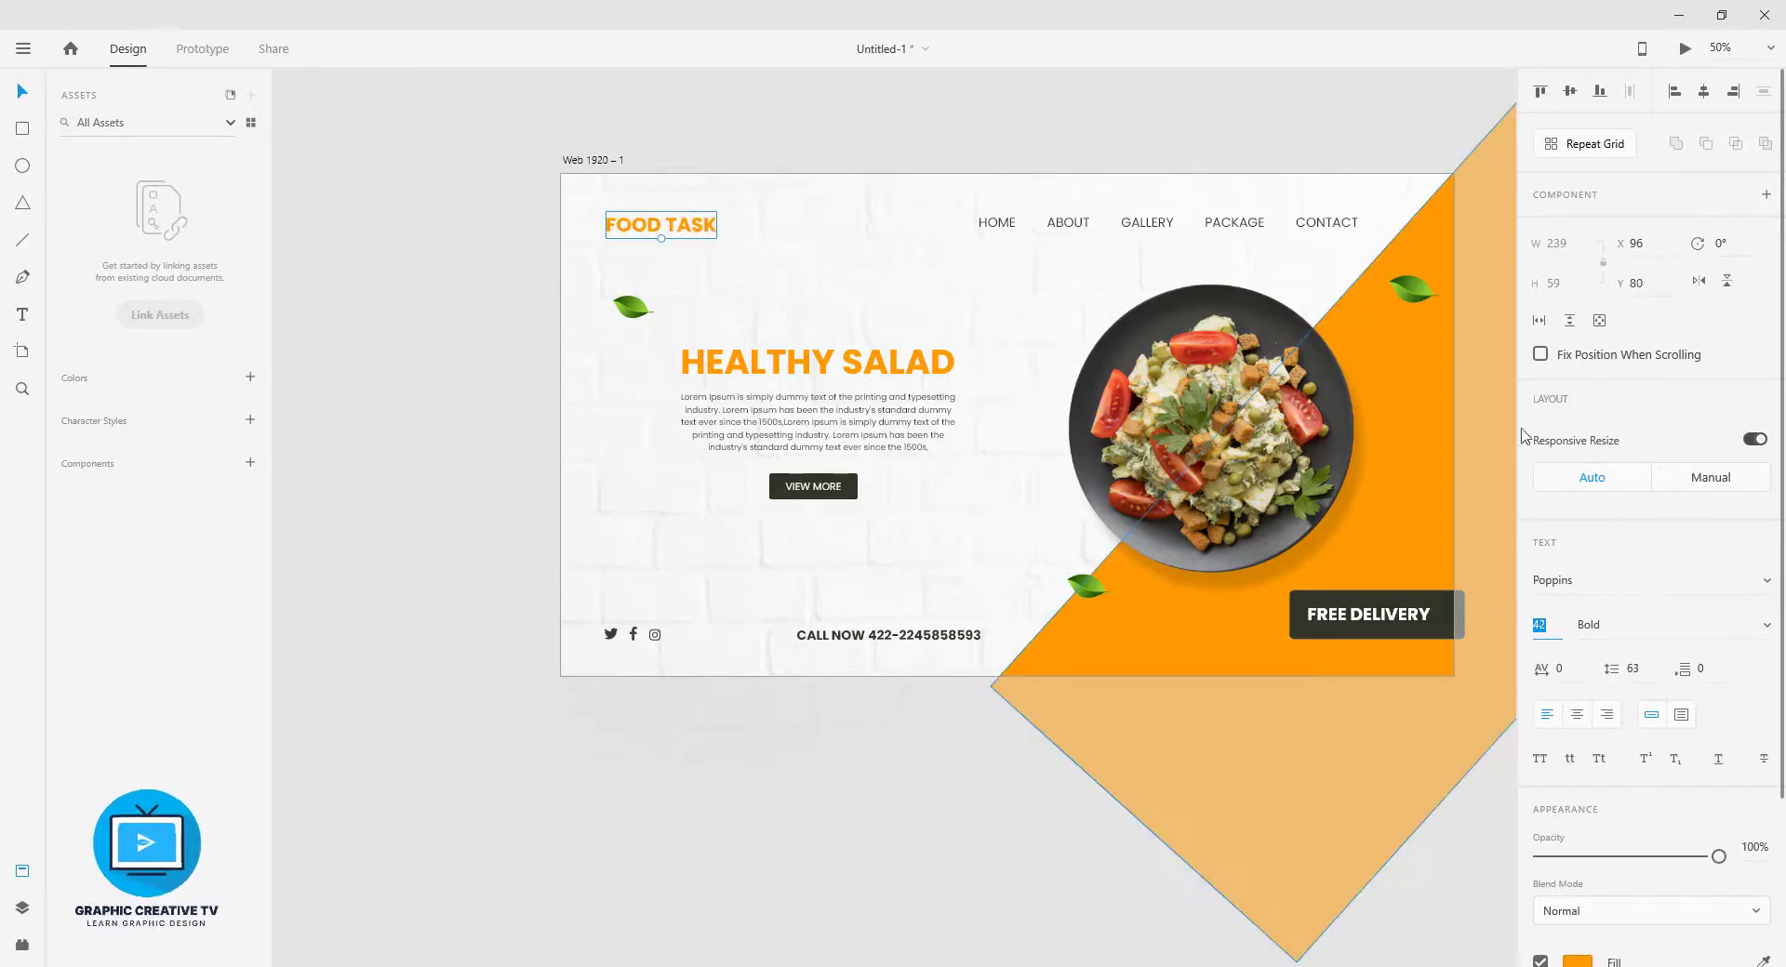
pyautogui.click(866, 132)
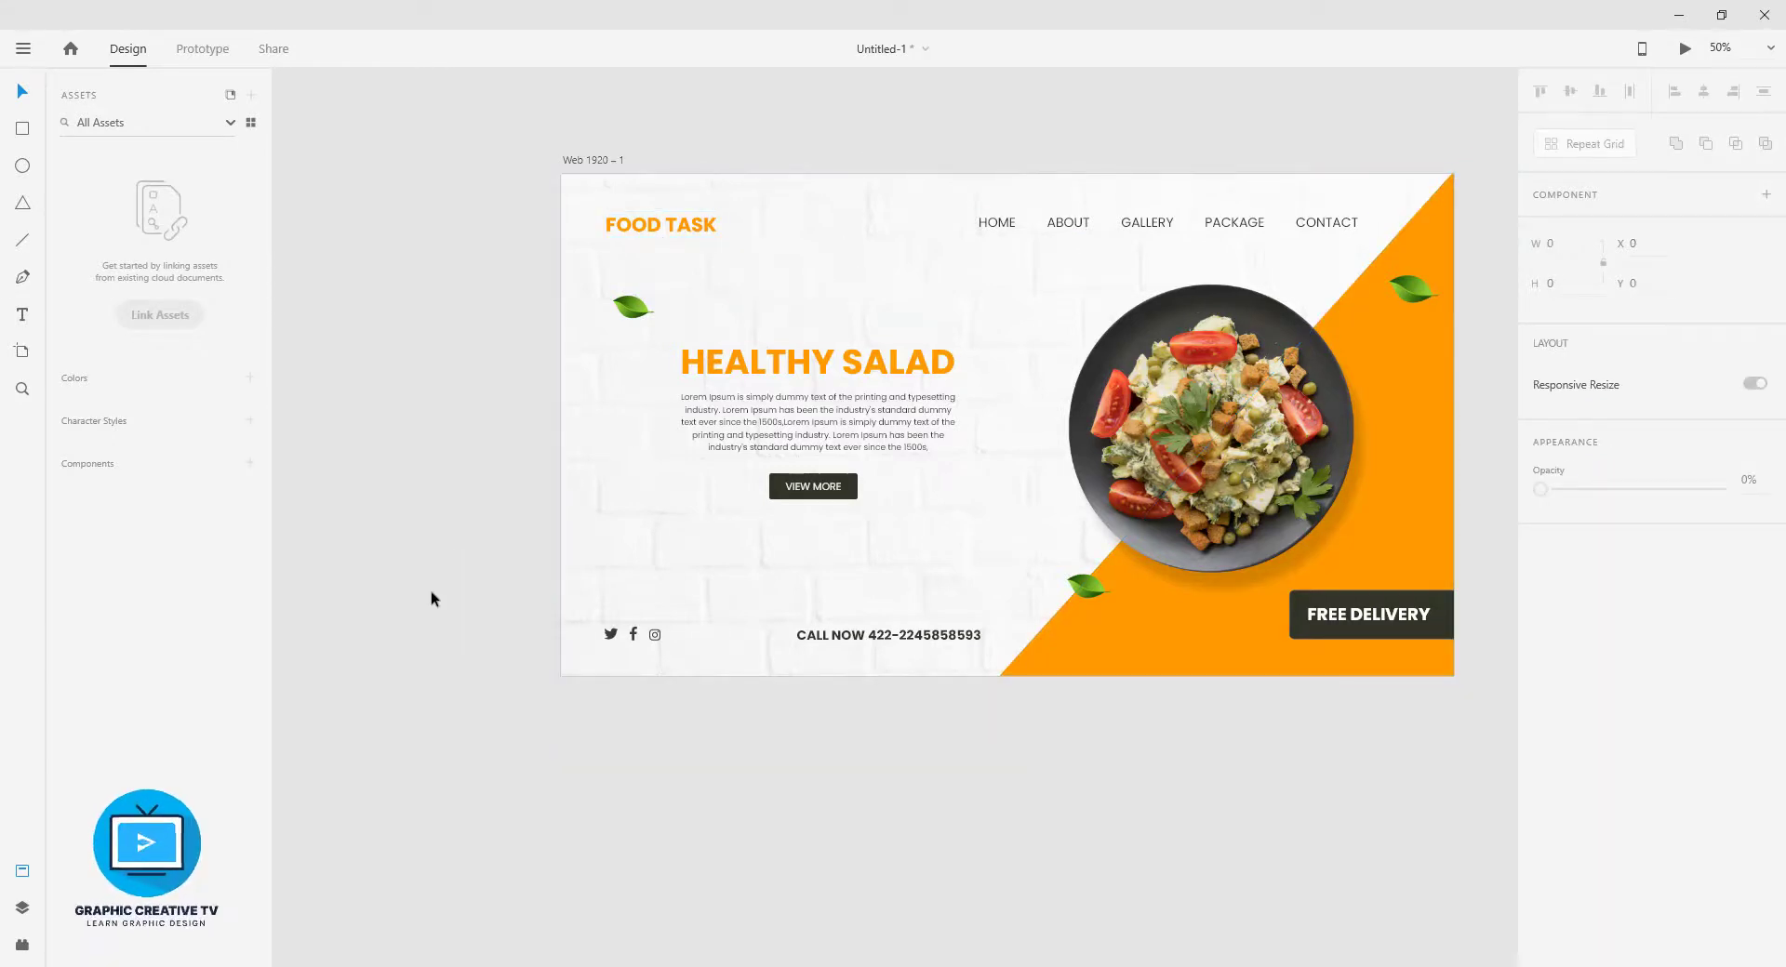
# - Lower the opacity of the brick wall background image to about 14%
pyautogui.click(965, 558)
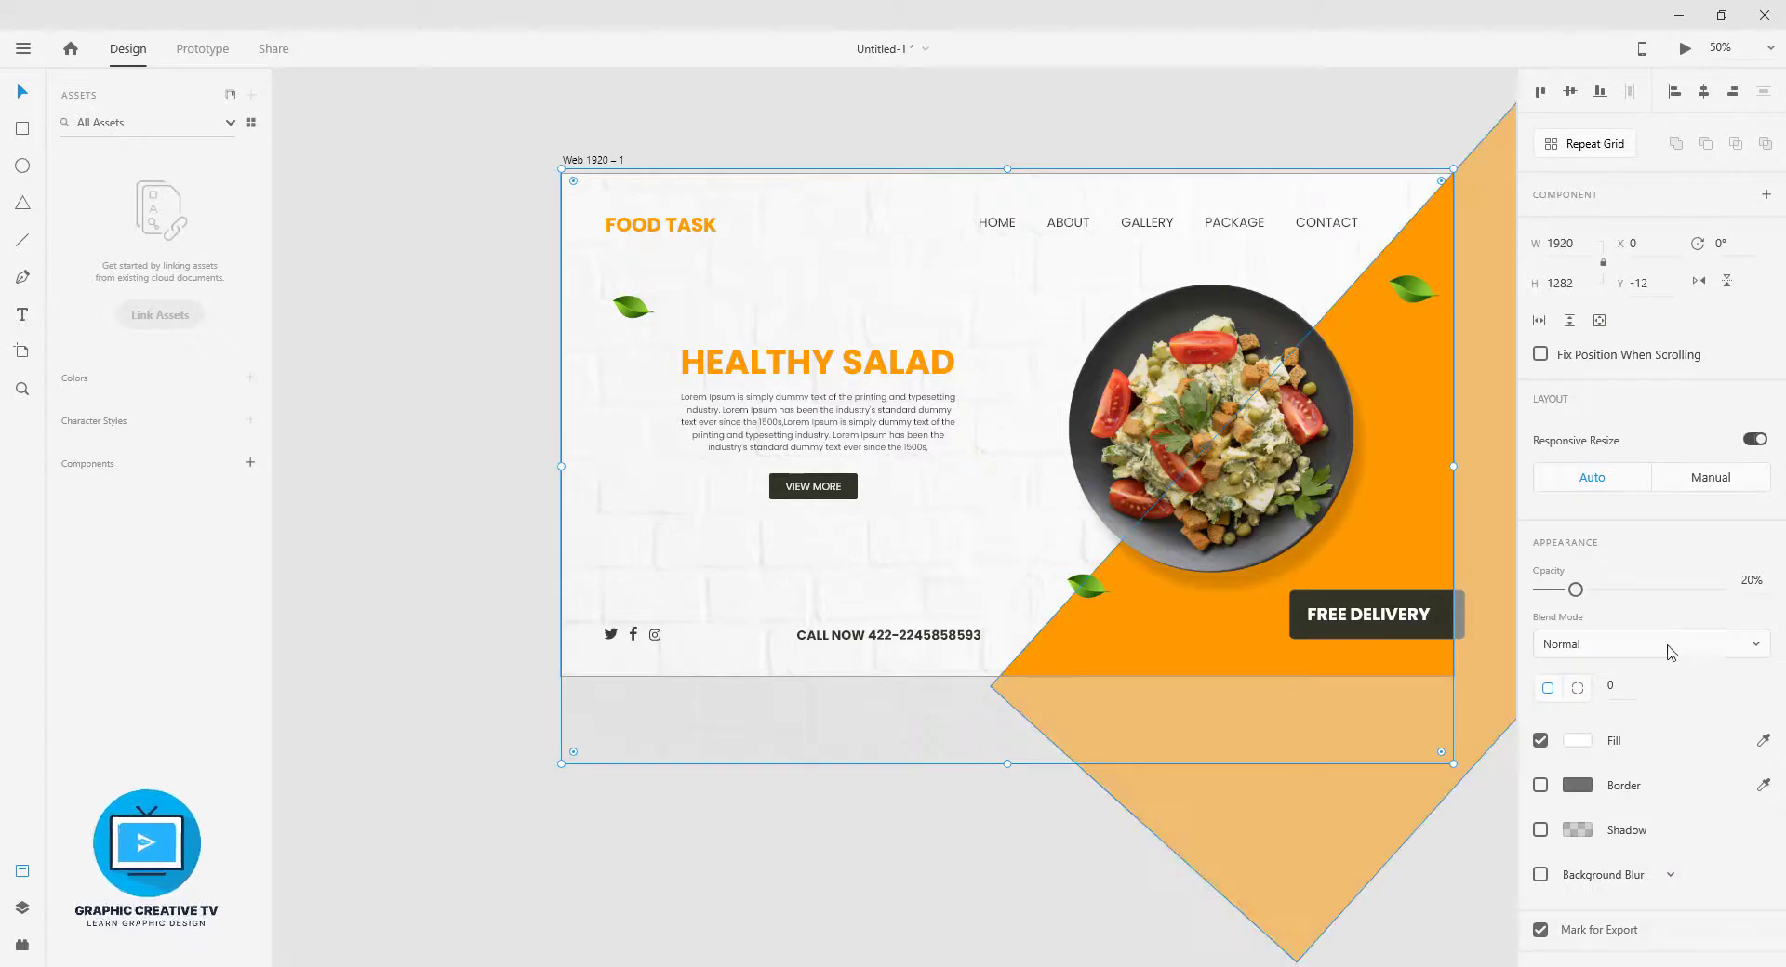
pyautogui.moveTo(1575, 593)
pyautogui.mouseDown()
pyautogui.moveTo(1552, 590)
pyautogui.moveTo(1568, 590)
pyautogui.mouseUp()
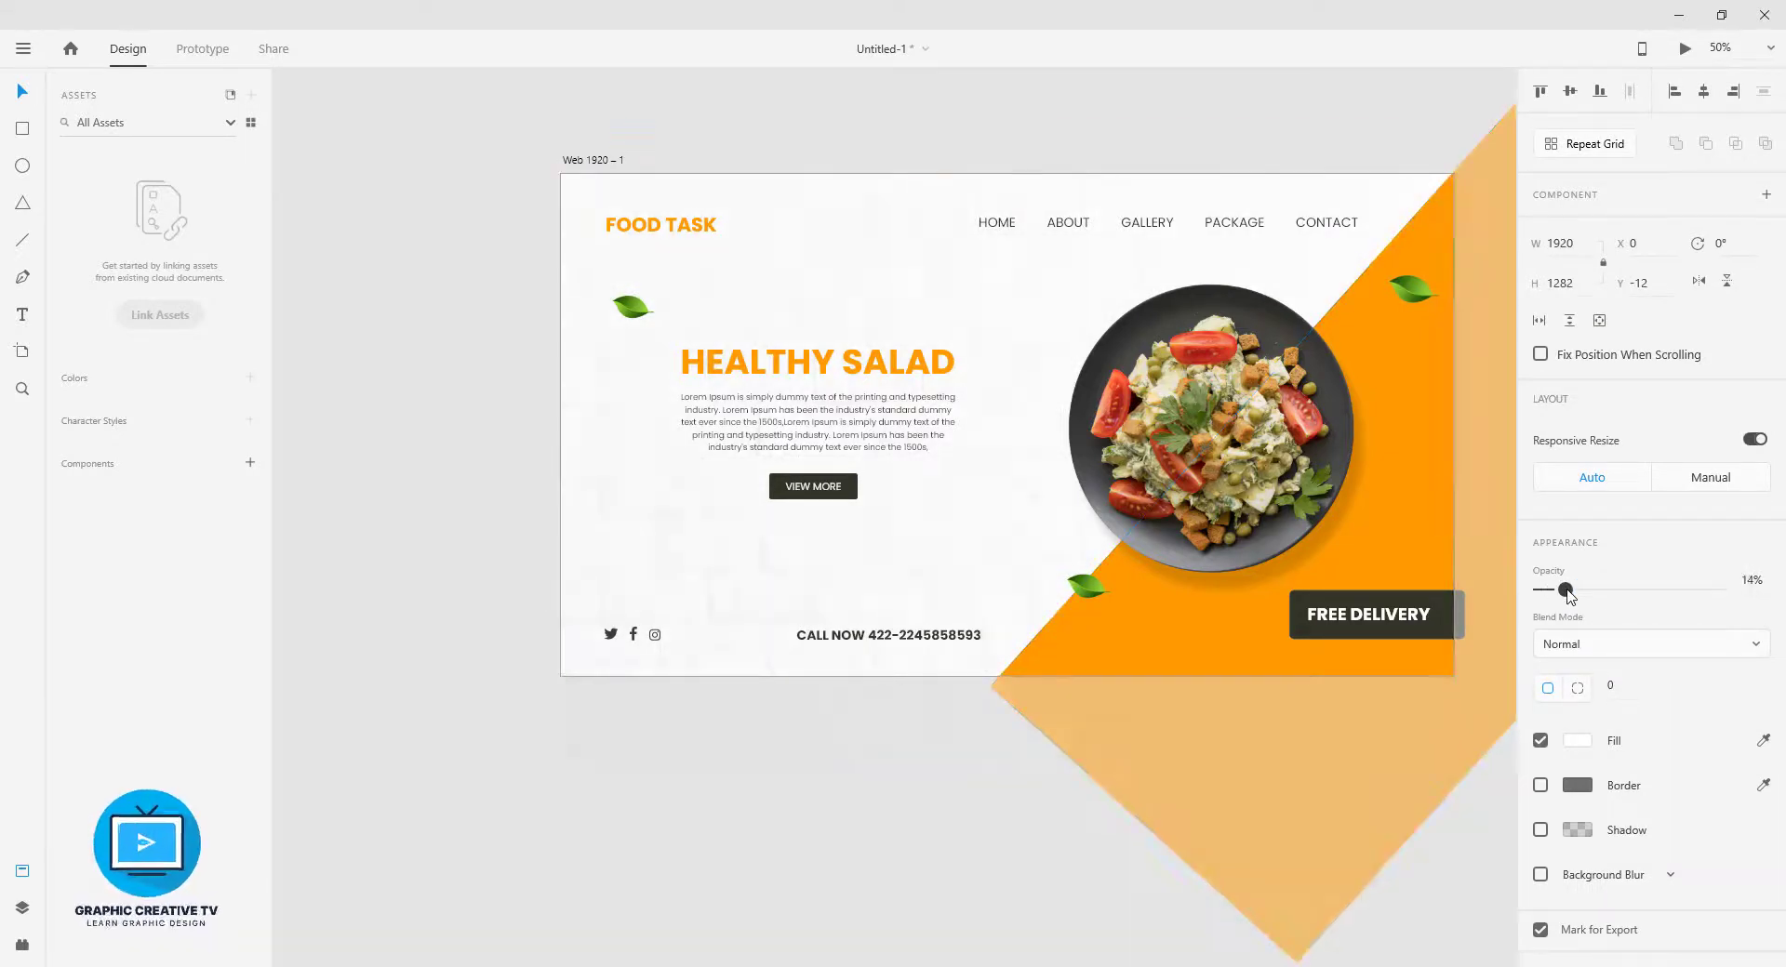
pyautogui.click(1058, 127)
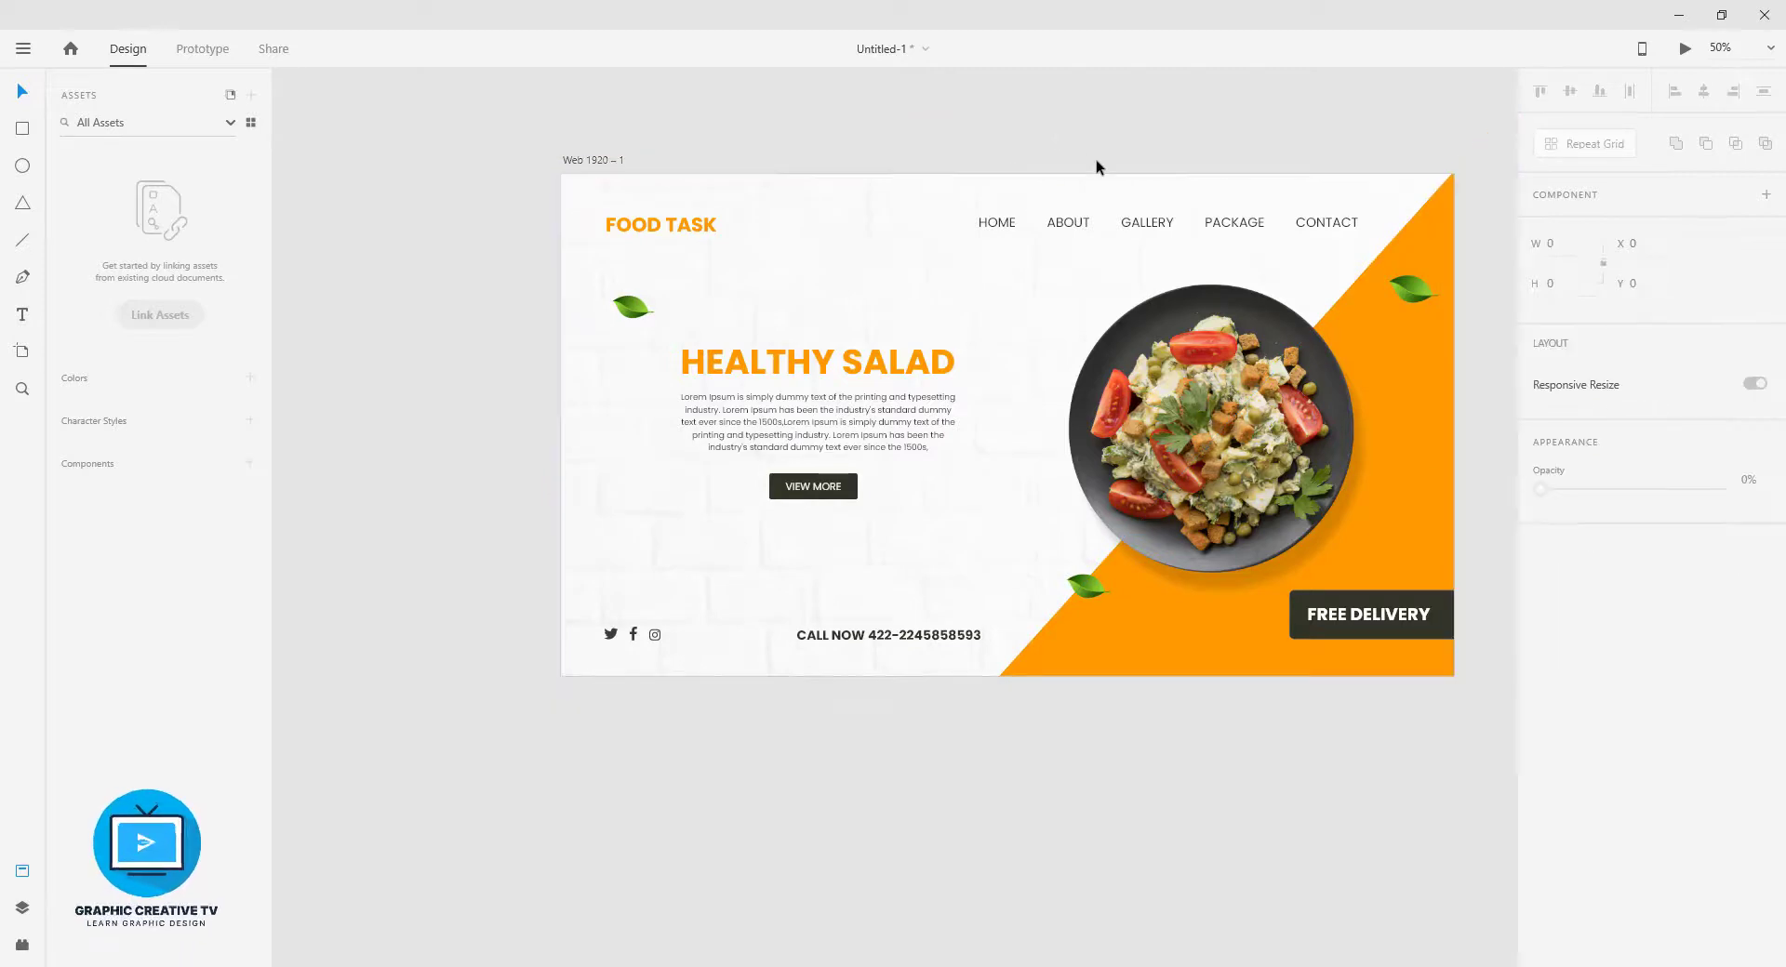
# - Preview the finished salad page in the desktop preview window and minimize the preview
pyautogui.click(1684, 49)
pyautogui.click(1640, 56)
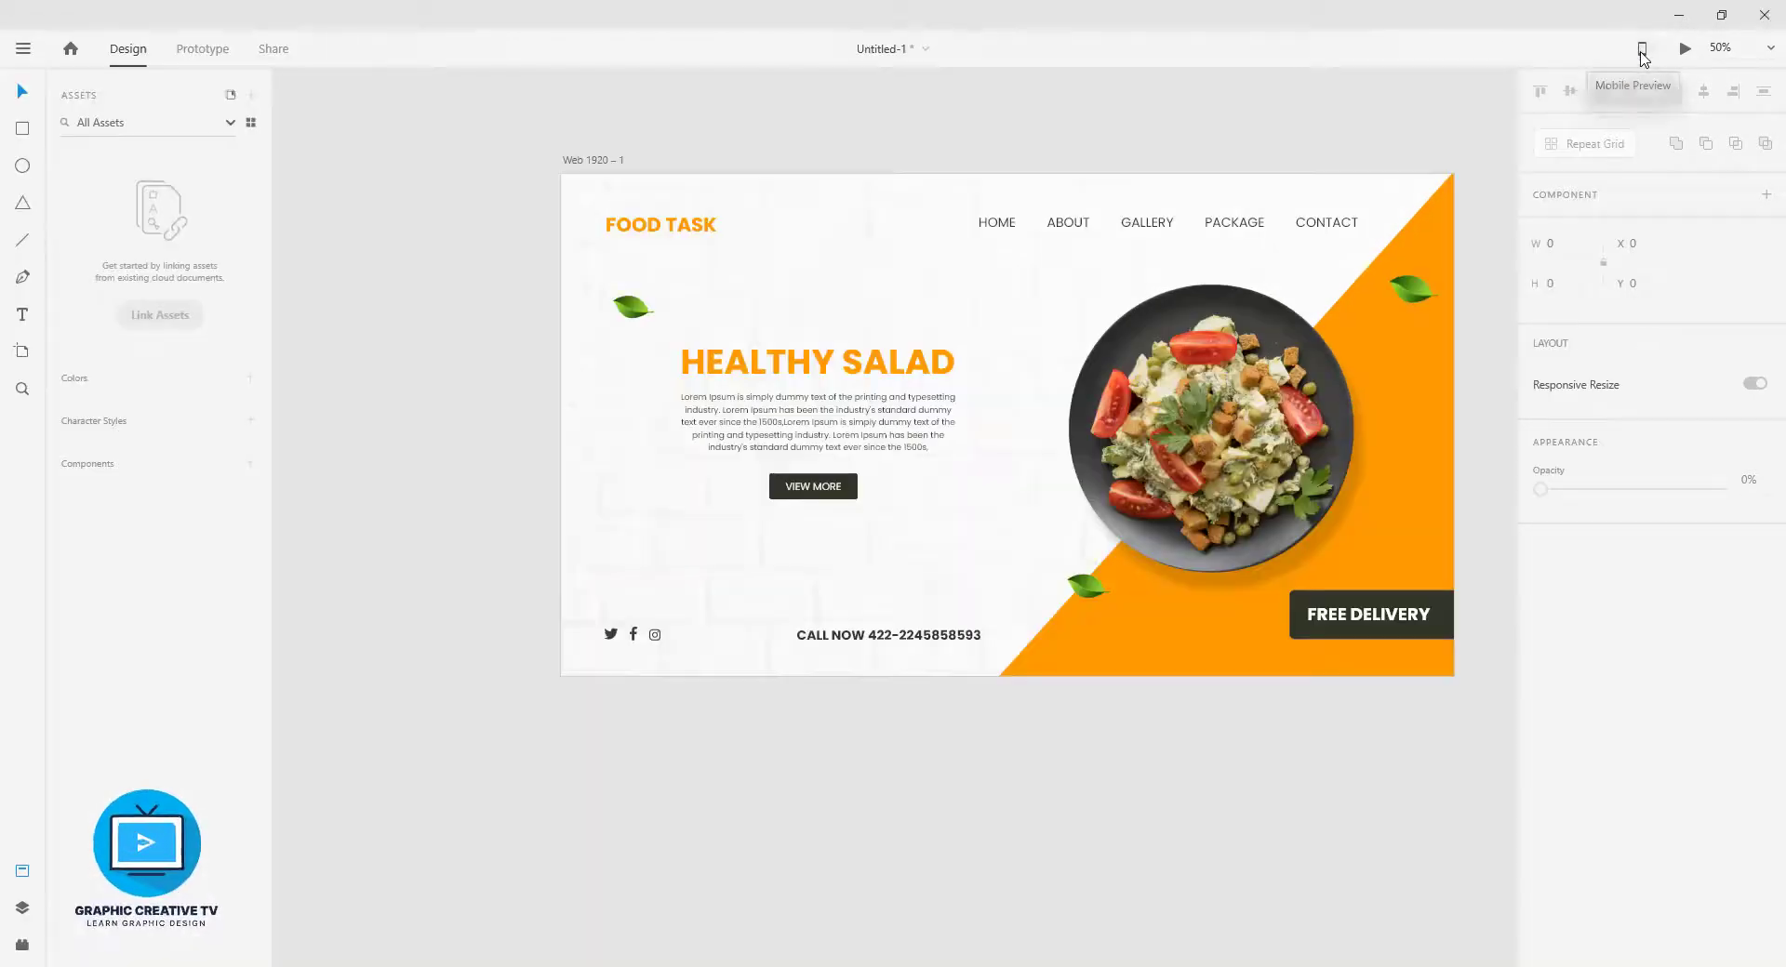
pyautogui.click(1642, 56)
pyautogui.click(1687, 54)
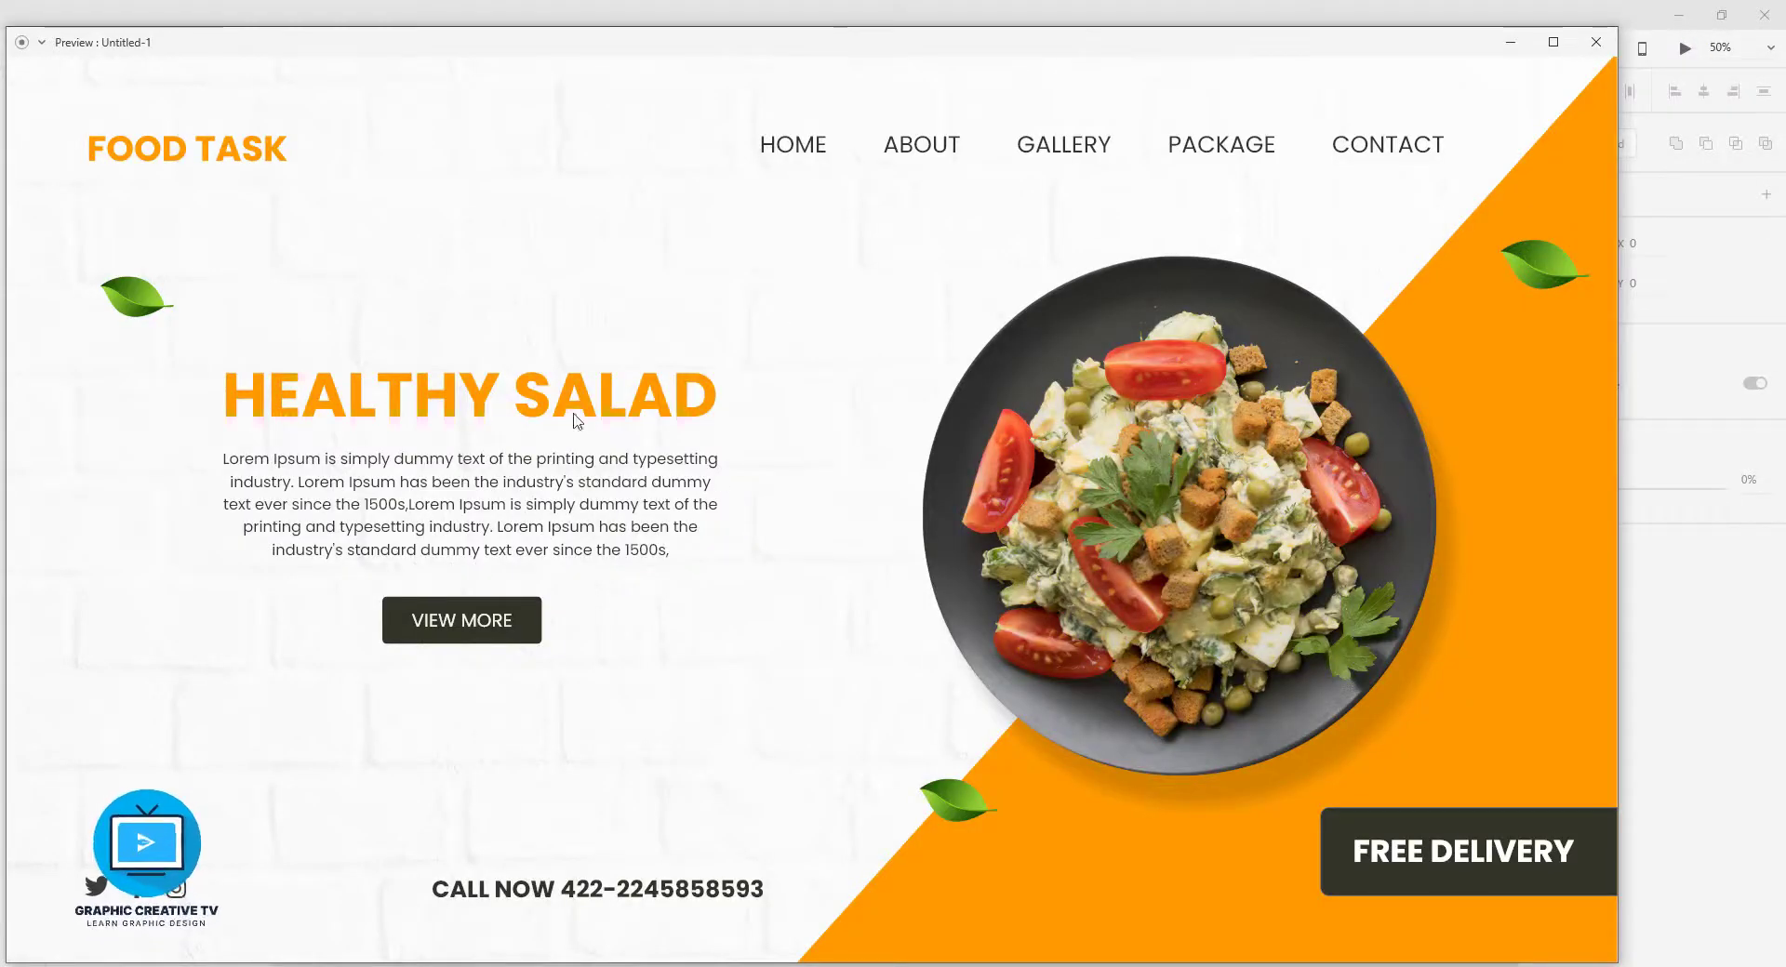
pyautogui.click(1511, 44)
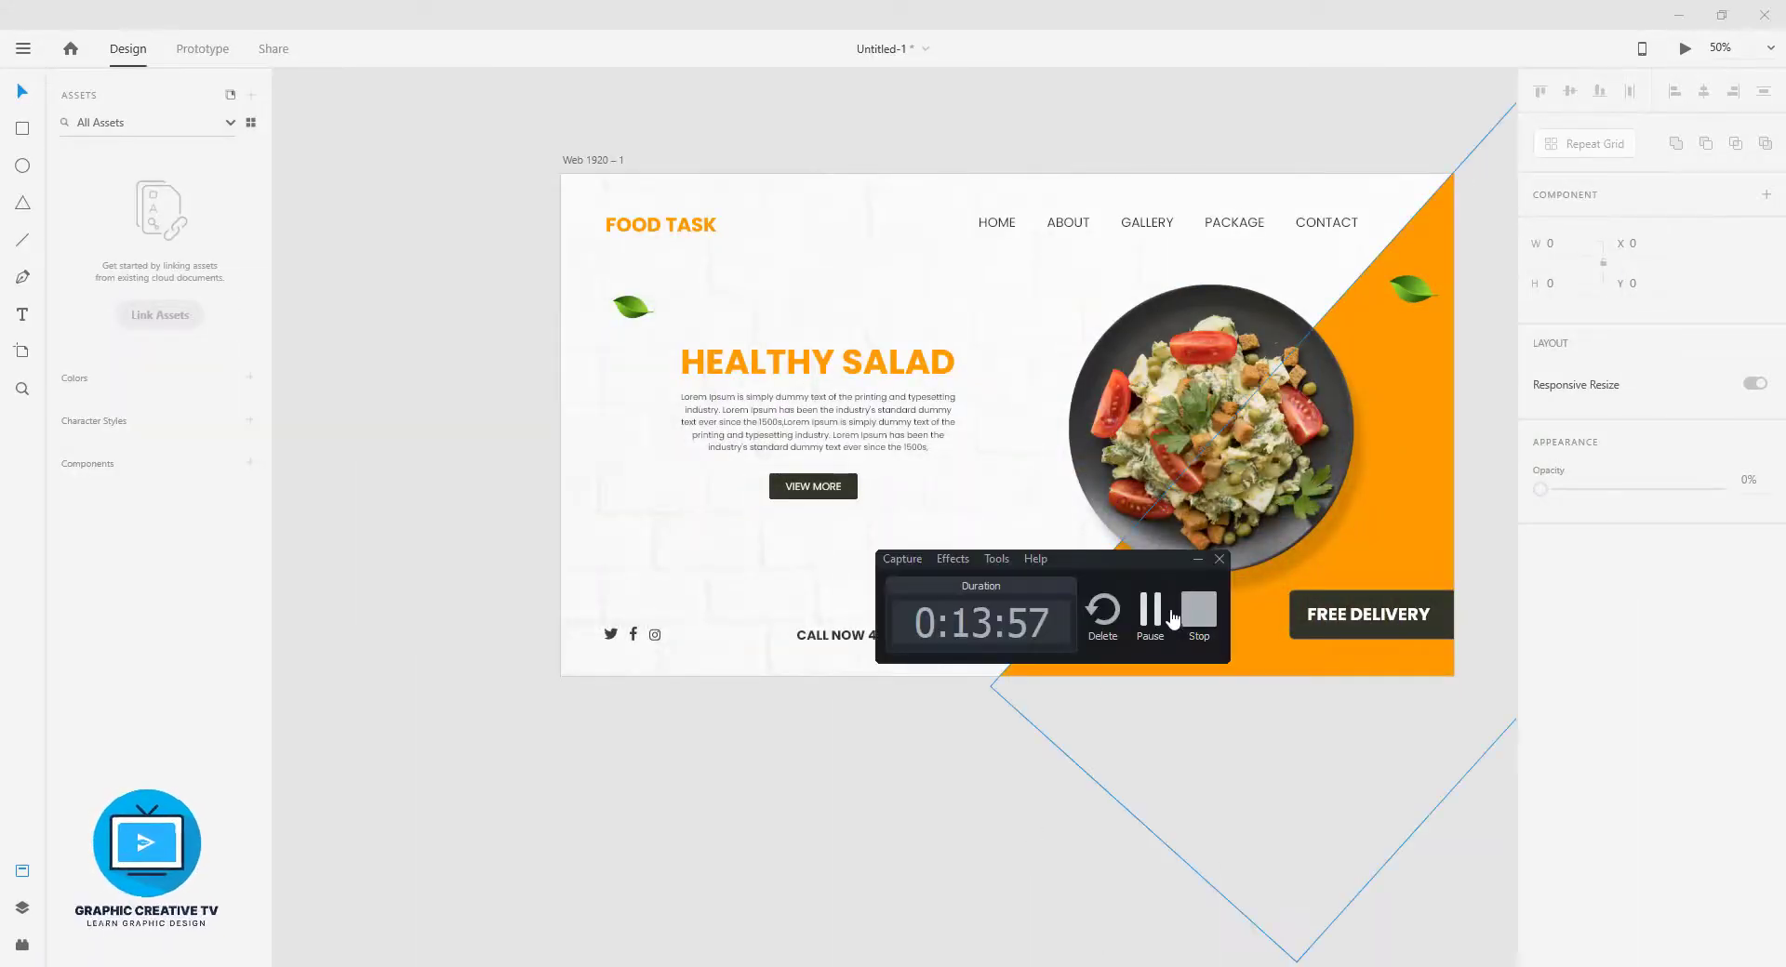
pyautogui.click(1148, 616)
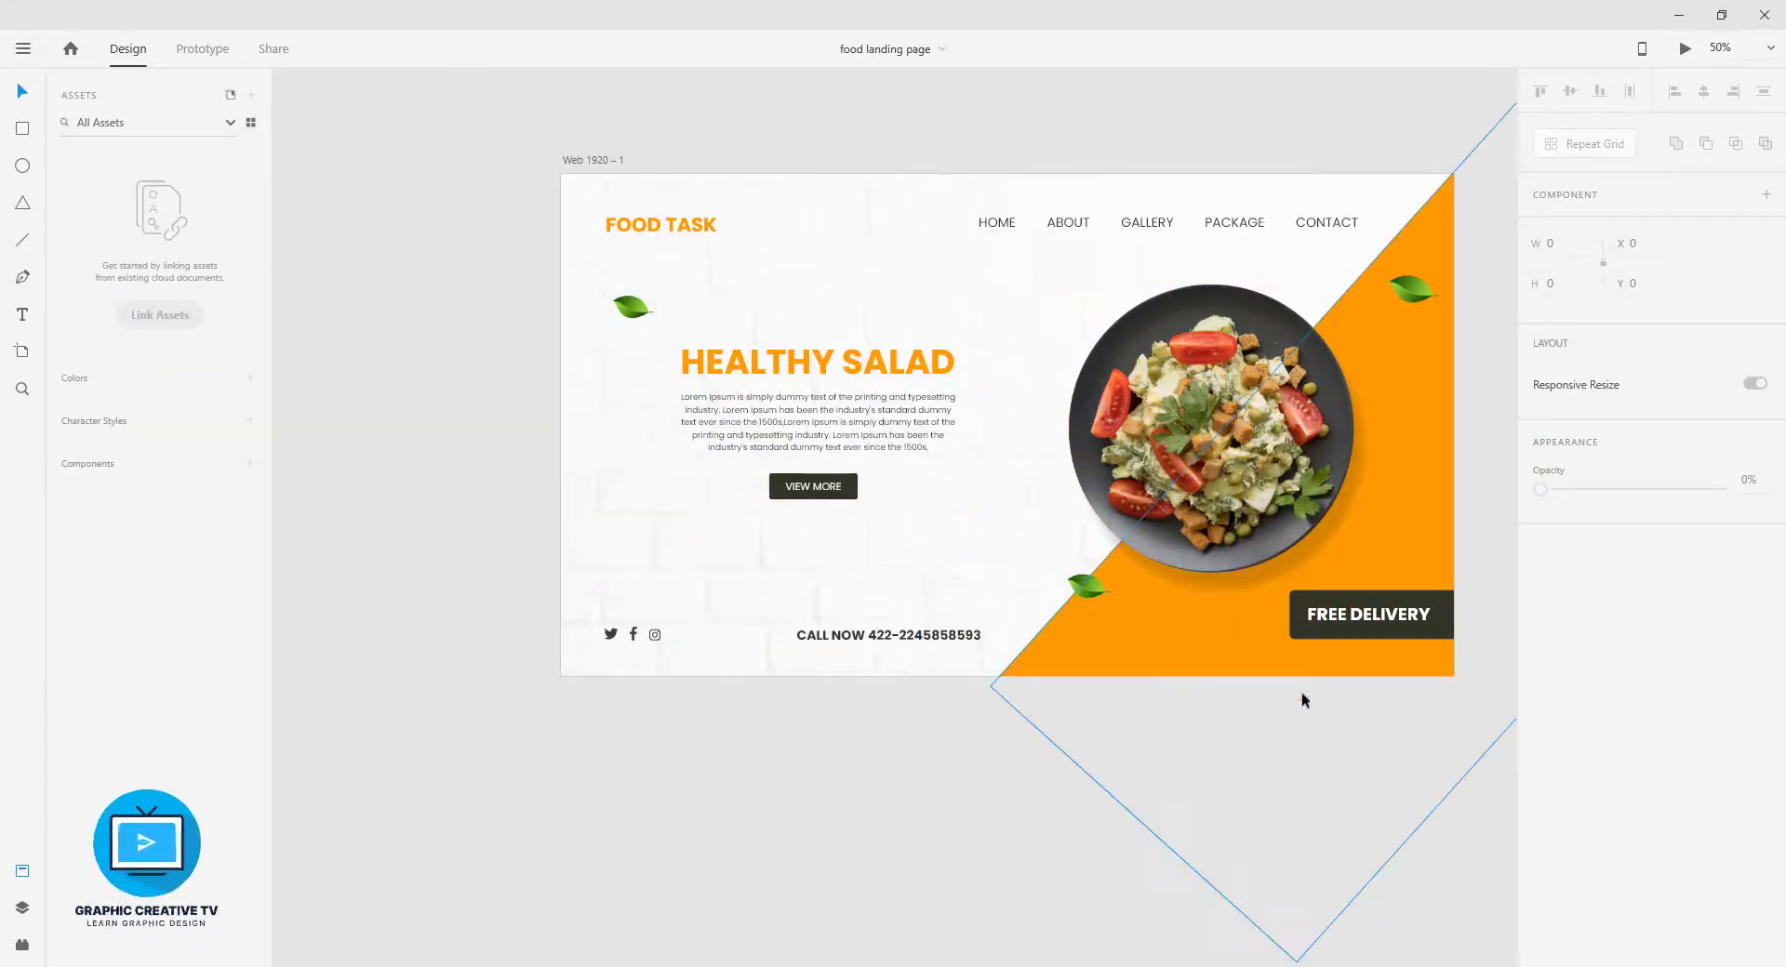
pyautogui.scroll(3, 1303, 754)
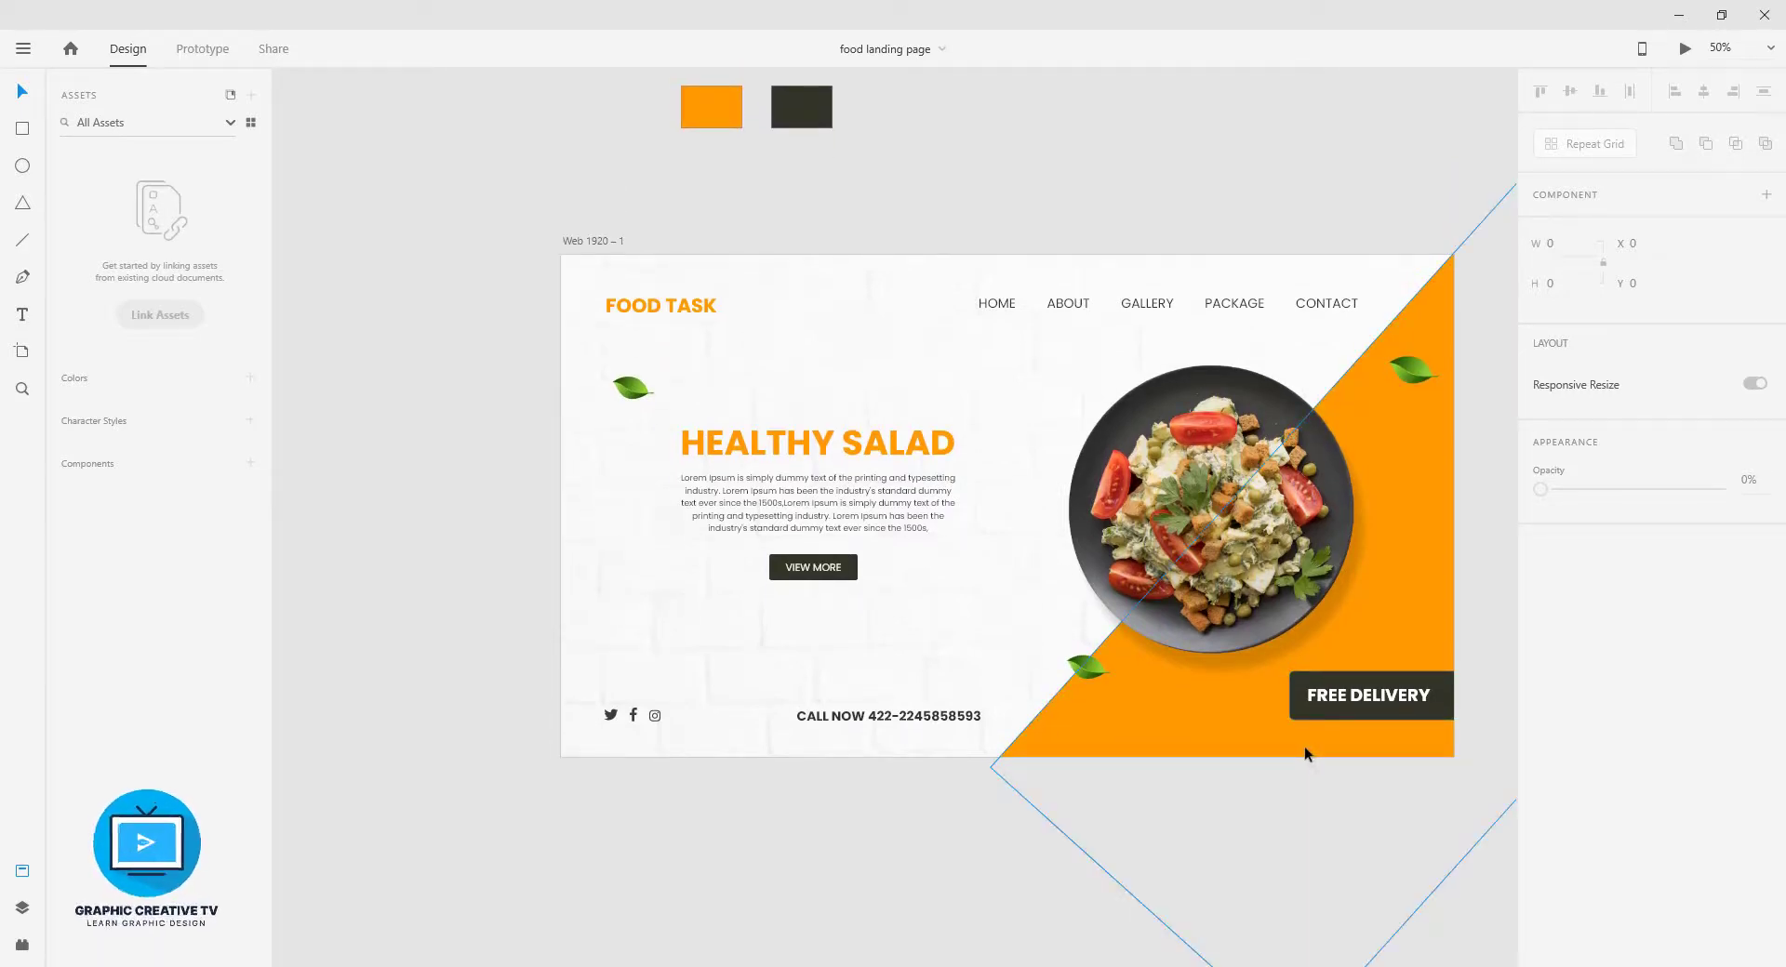
pyautogui.click(1097, 966)
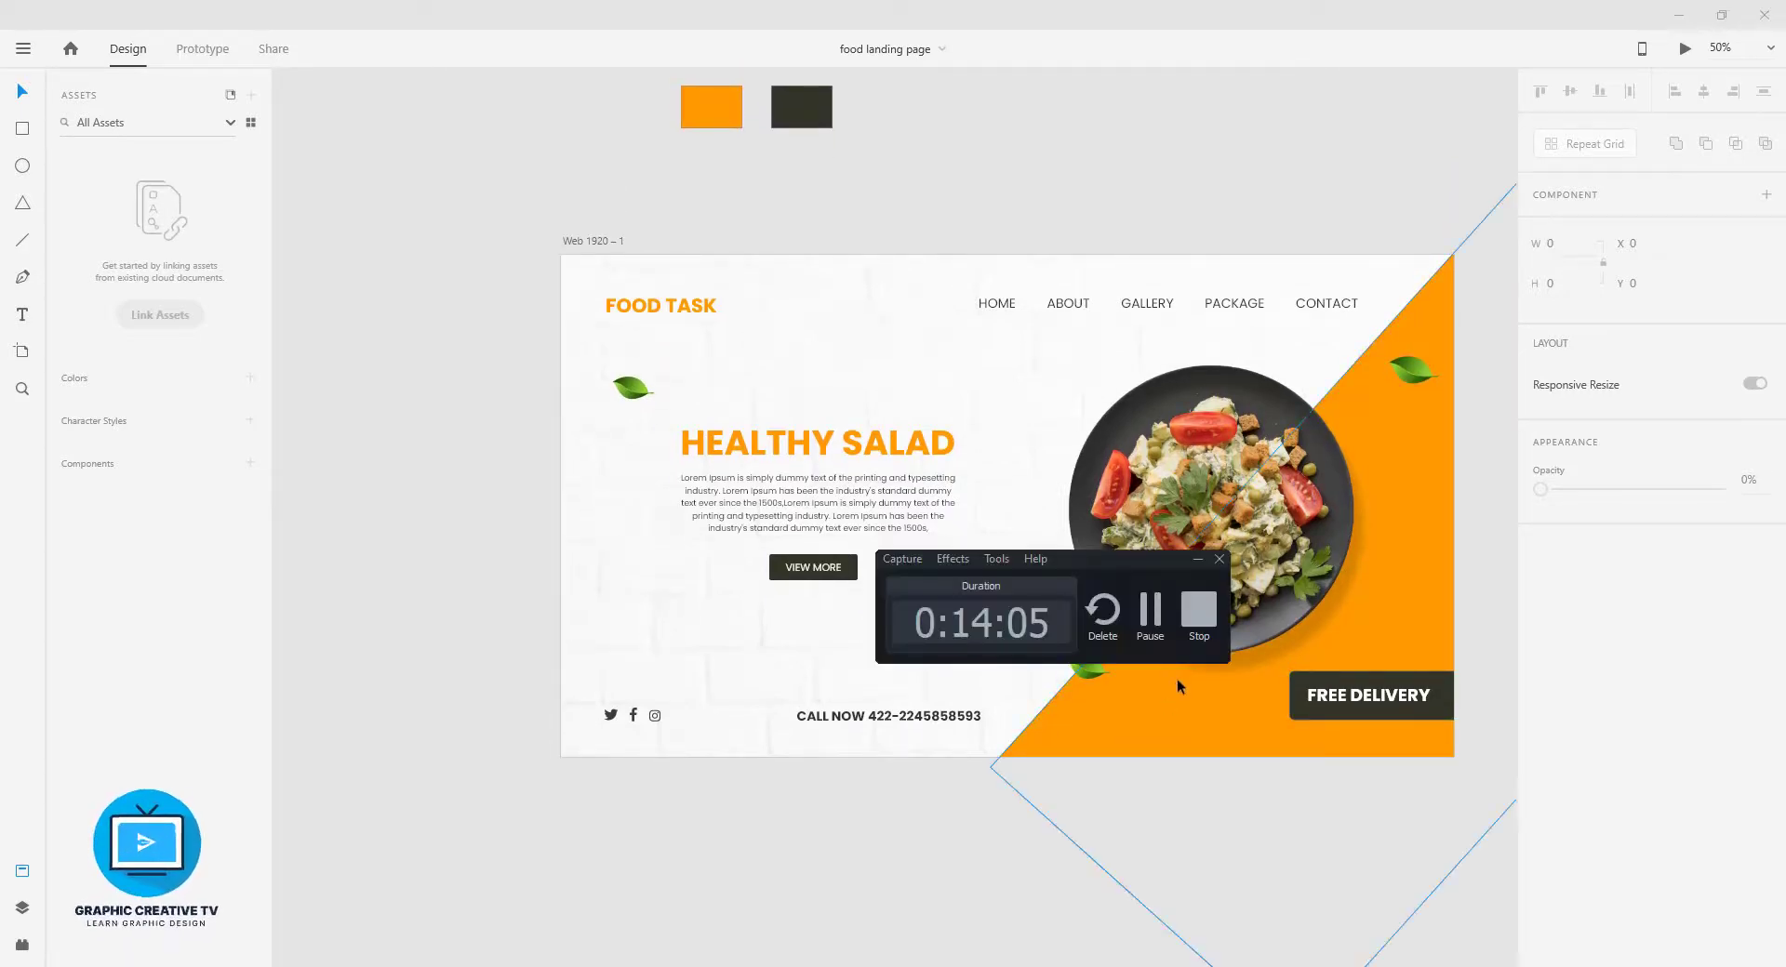
pyautogui.click(1199, 613)
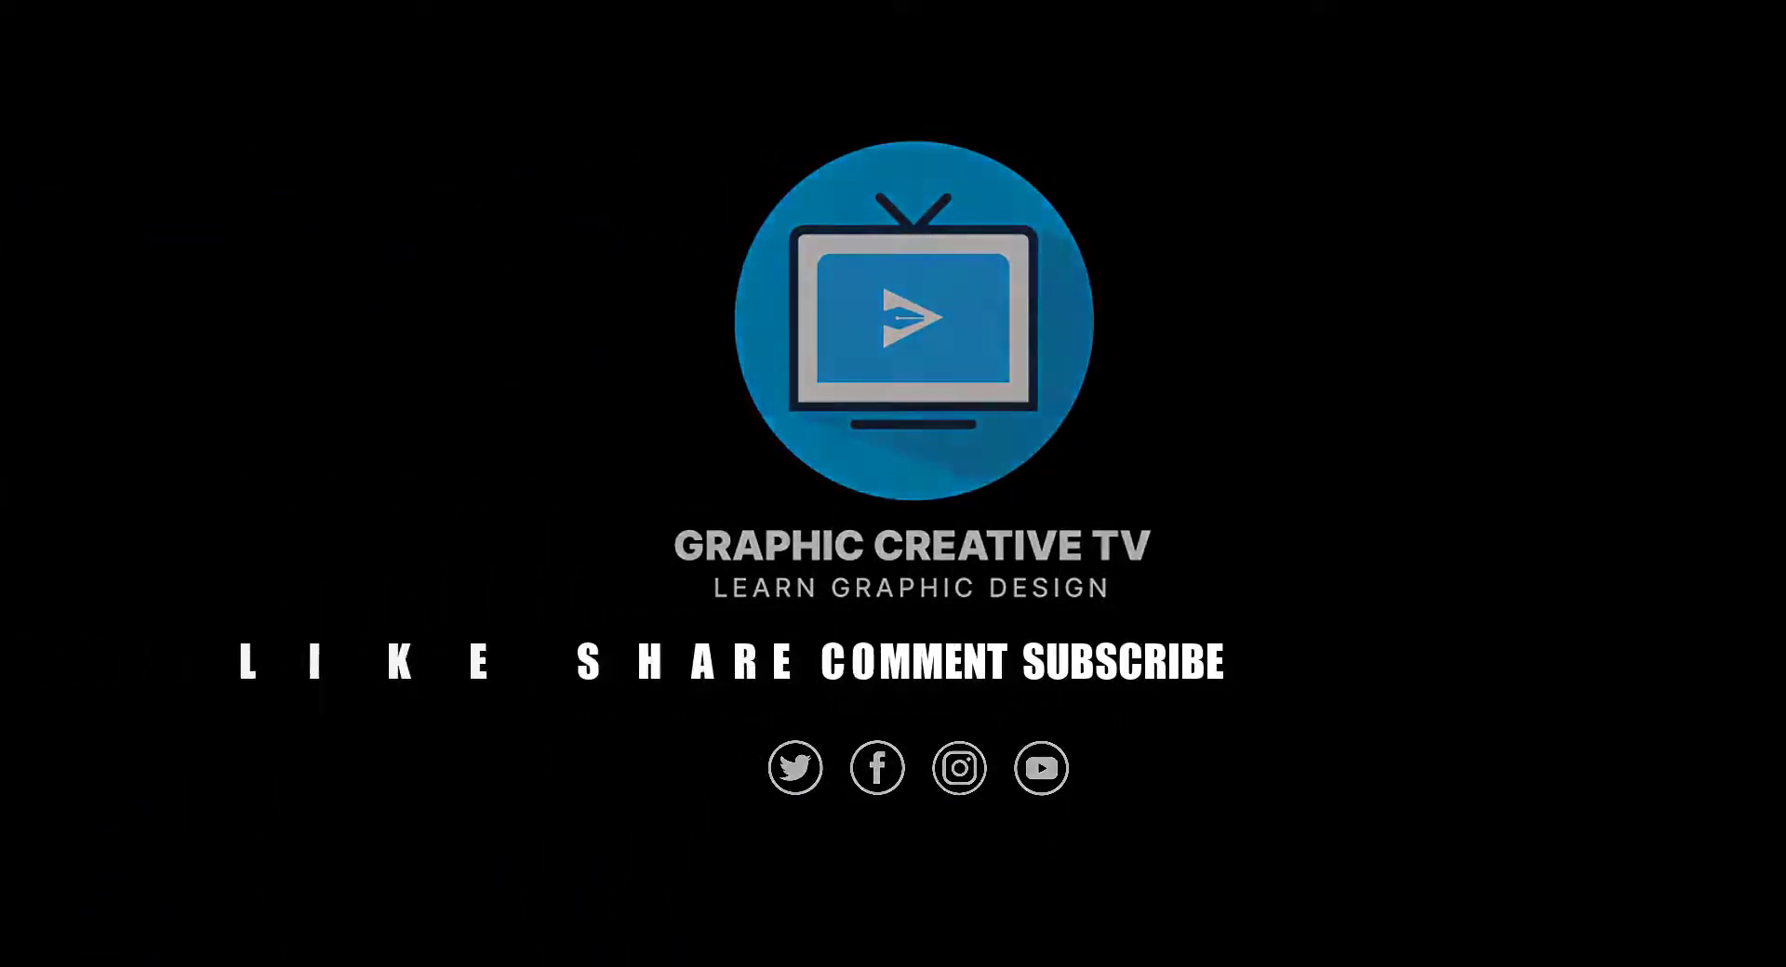